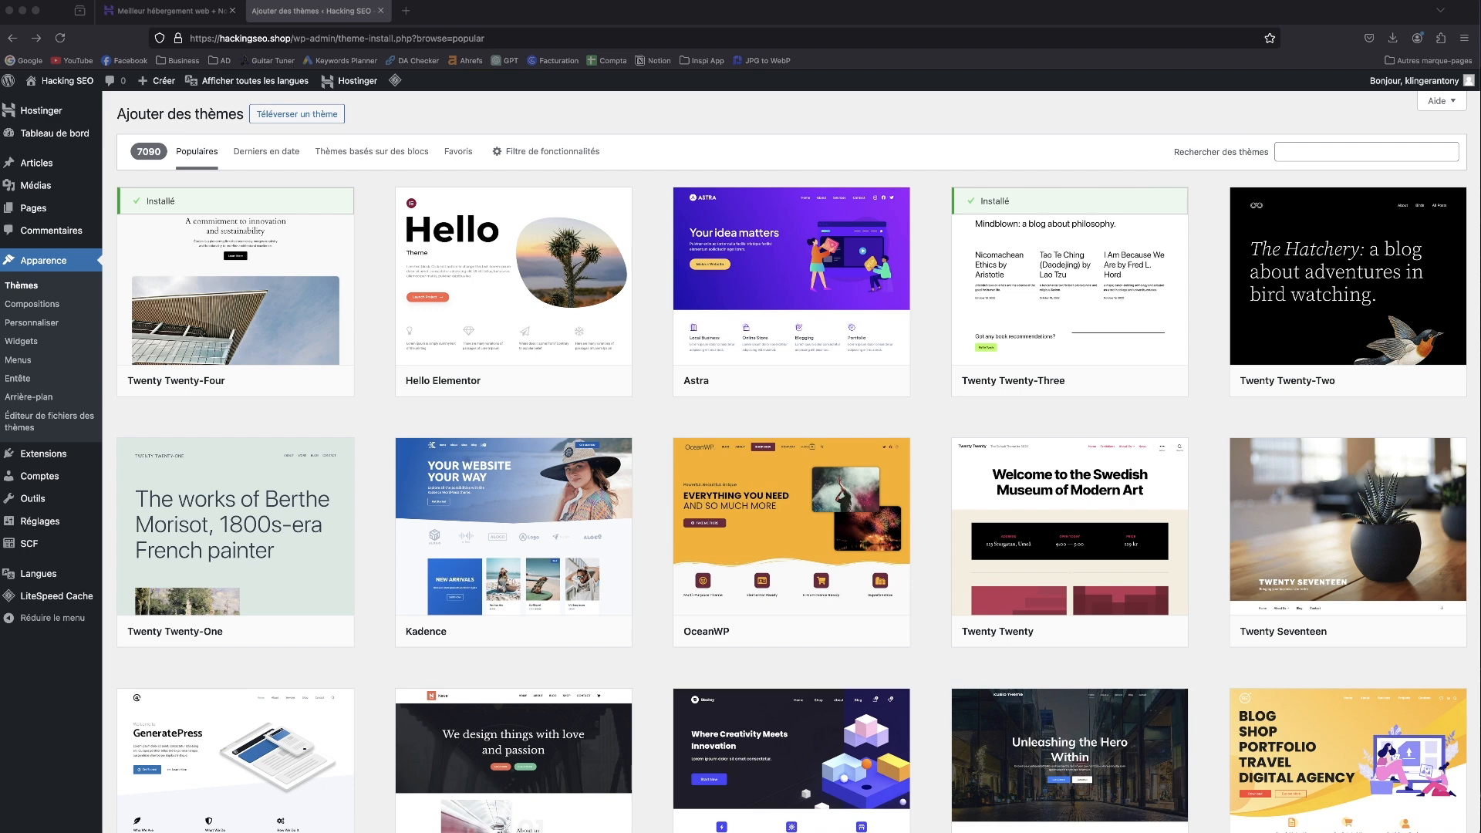
- Switch to the Hostinger web hosting page and examine the Premium plan's price, storage type and included features
{"action": "left_click", "coordinate": [206, 14]}
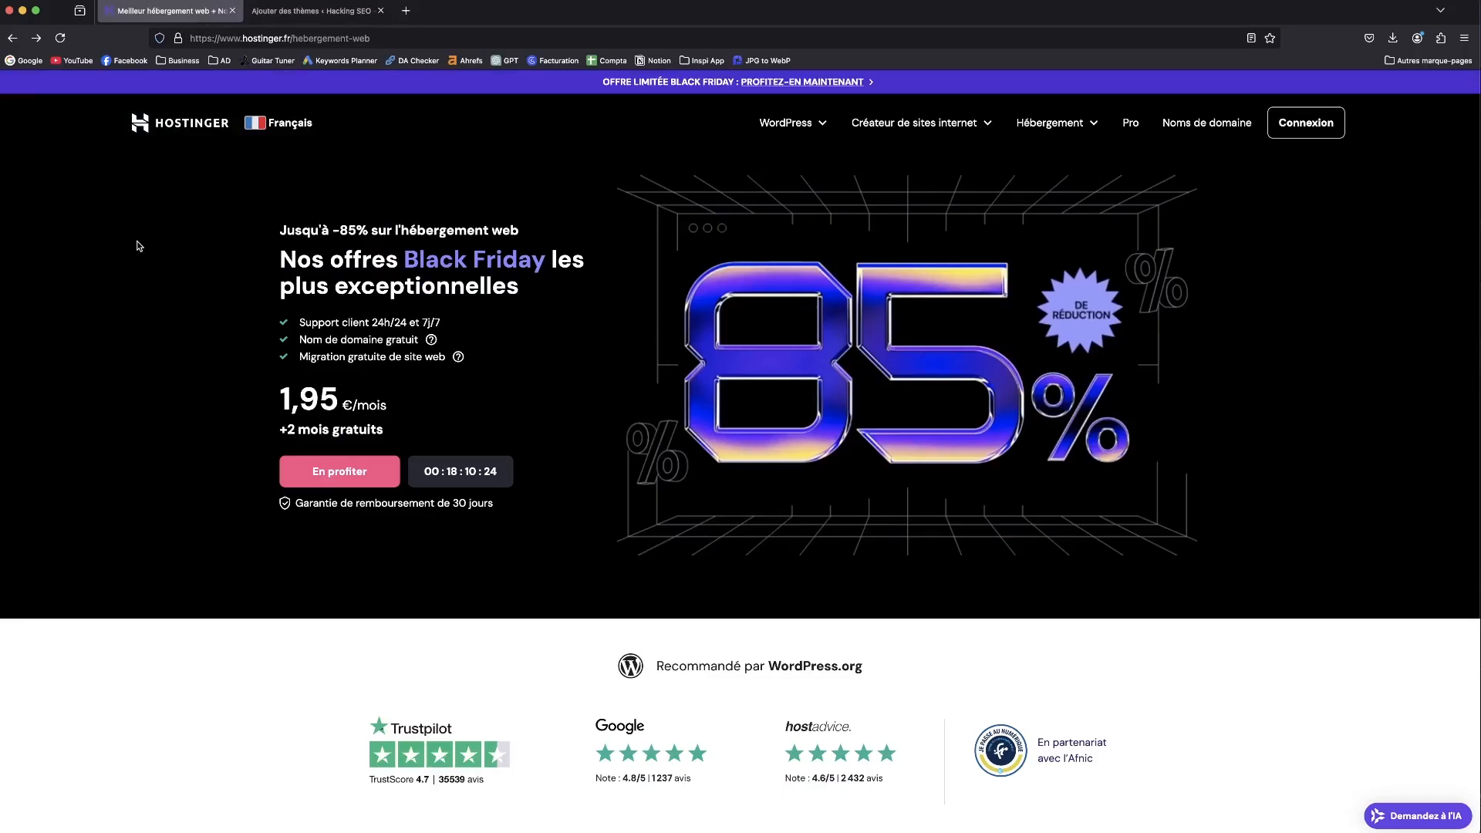
{"action": "scroll", "coordinate": [1171, 417], "scroll_direction": "down", "scroll_amount": 10}
{"action": "scroll", "coordinate": [1172, 416], "scroll_direction": "up", "scroll_amount": 1}
{"action": "scroll", "coordinate": [1172, 417], "scroll_direction": "down", "scroll_amount": 1}
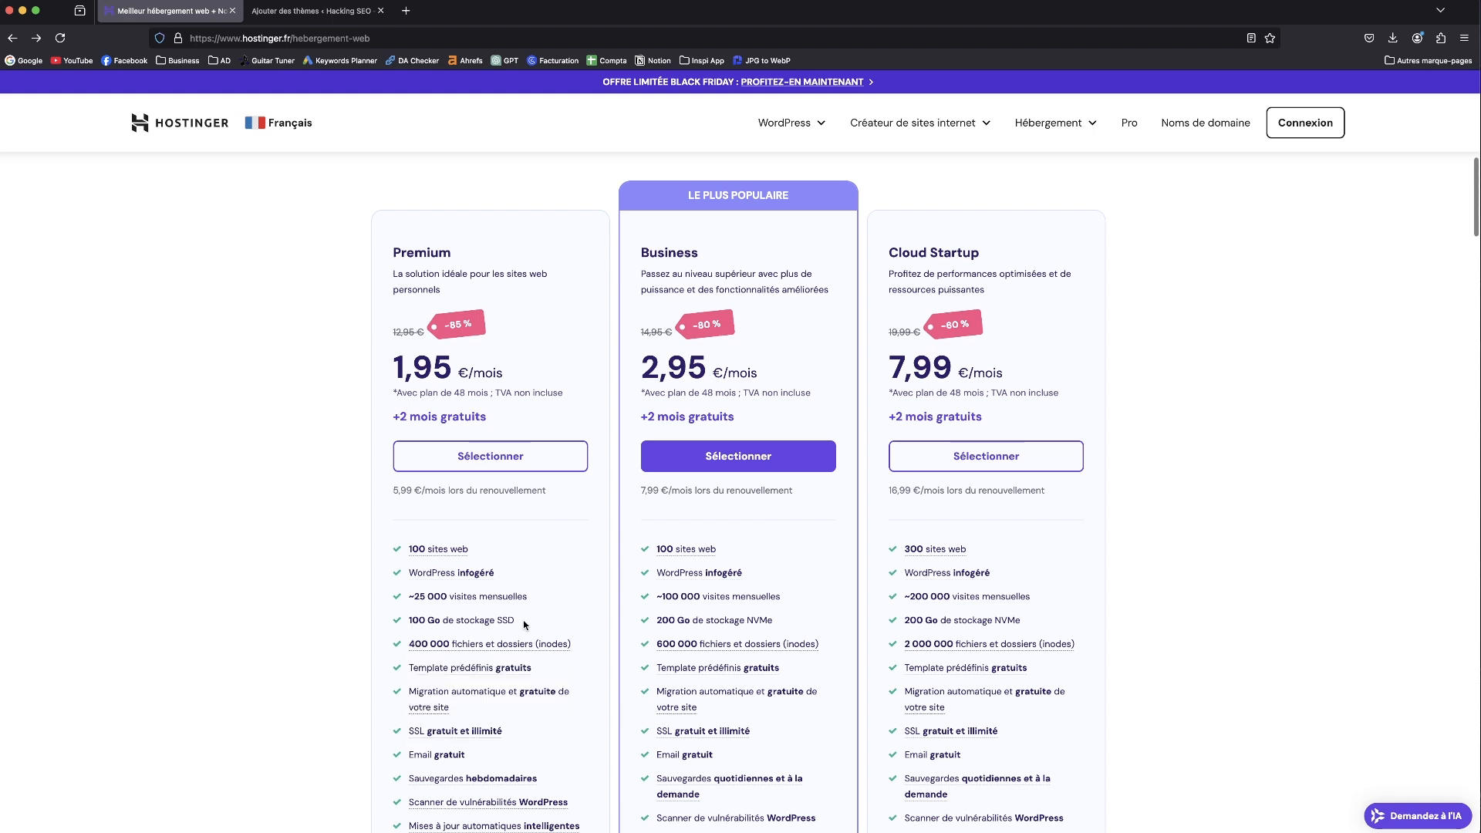
{"action": "left_click_drag", "start_coordinate": [517, 621], "coordinate": [501, 621]}
{"action": "scroll", "coordinate": [699, 245], "scroll_direction": "down", "scroll_amount": 2}
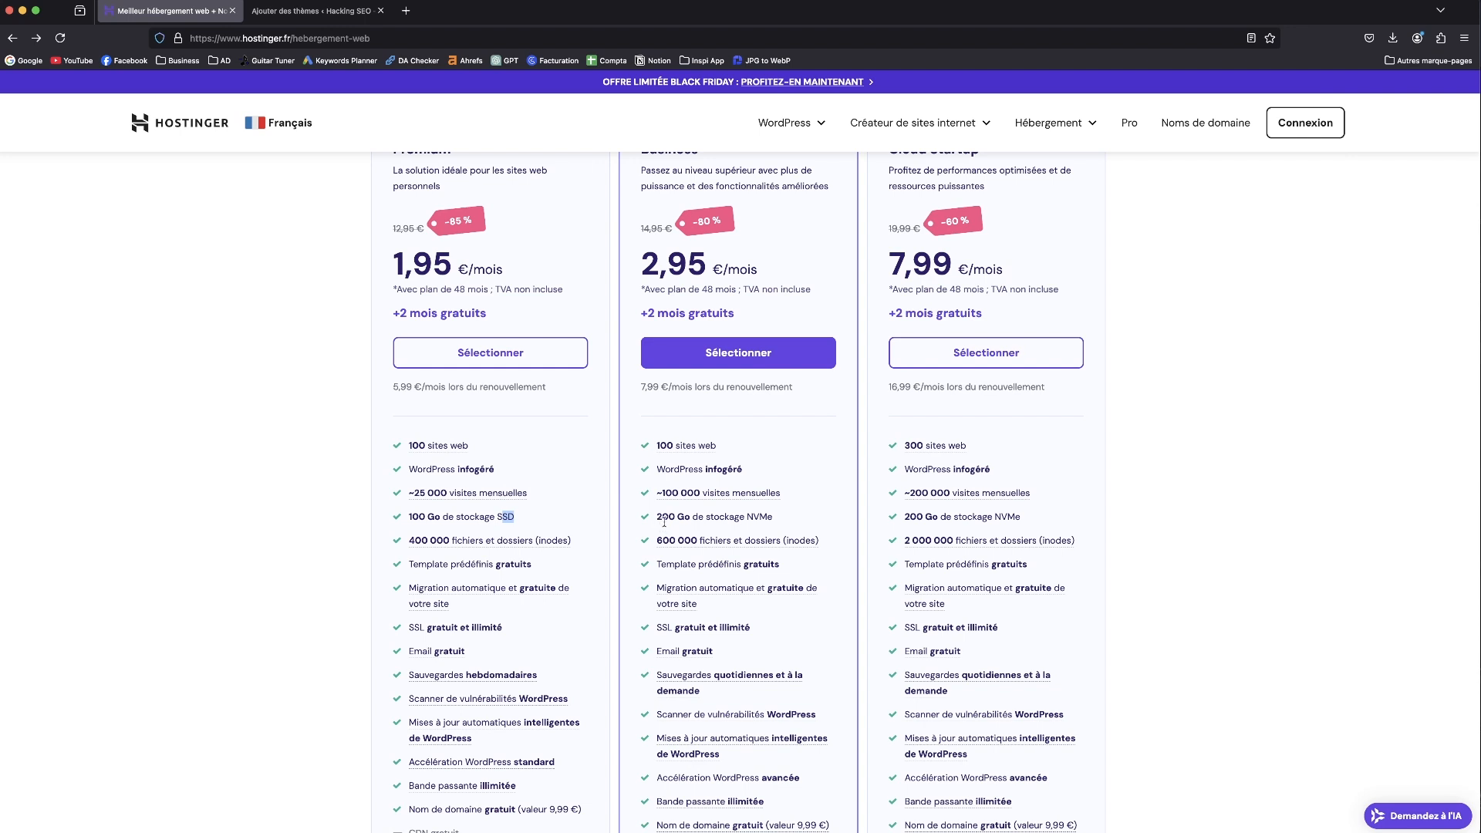
{"action": "scroll", "coordinate": [694, 540], "scroll_direction": "down", "scroll_amount": 3}
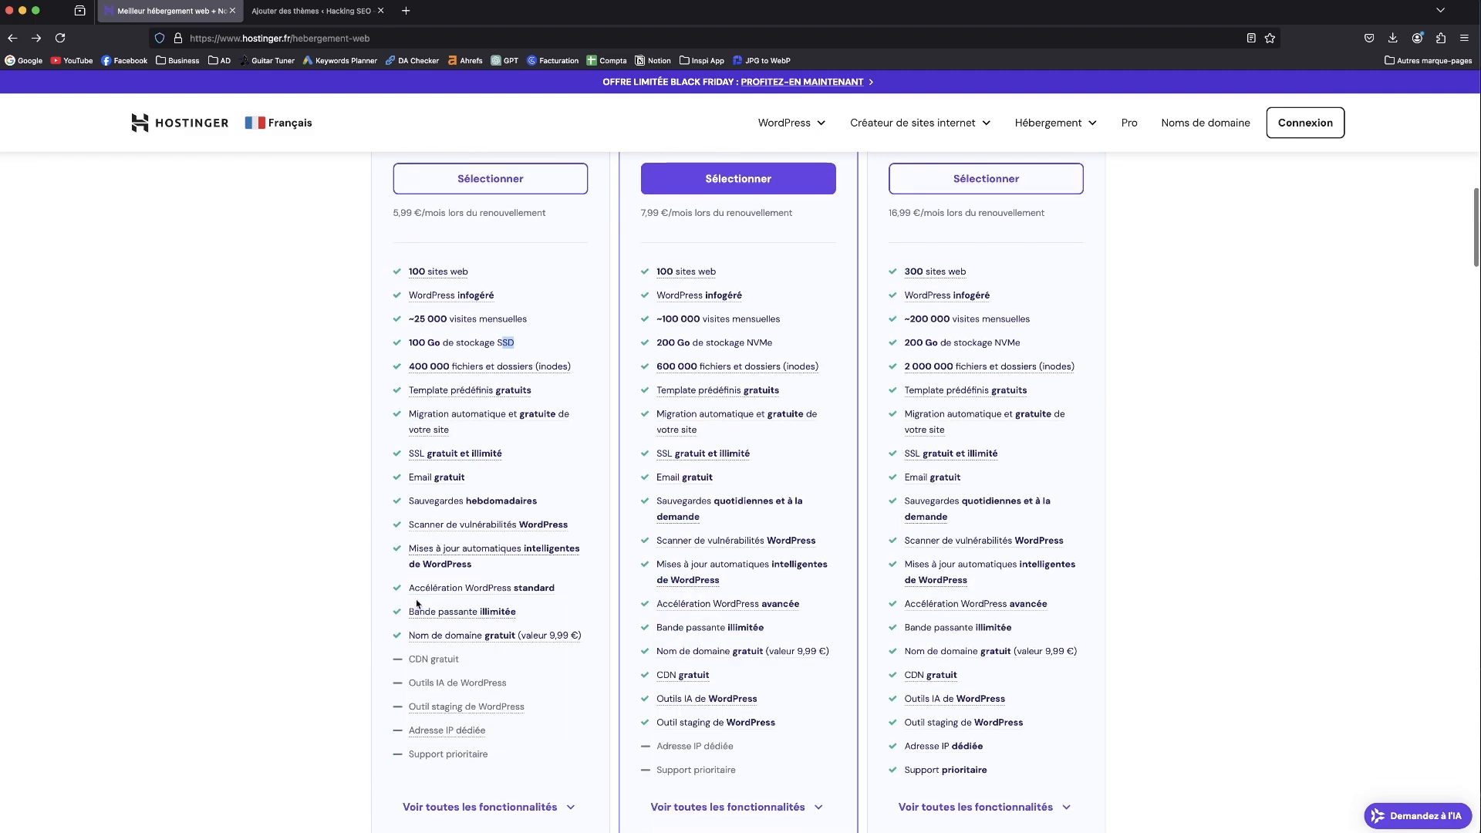
{"action": "scroll", "coordinate": [421, 606], "scroll_direction": "up", "scroll_amount": 3}
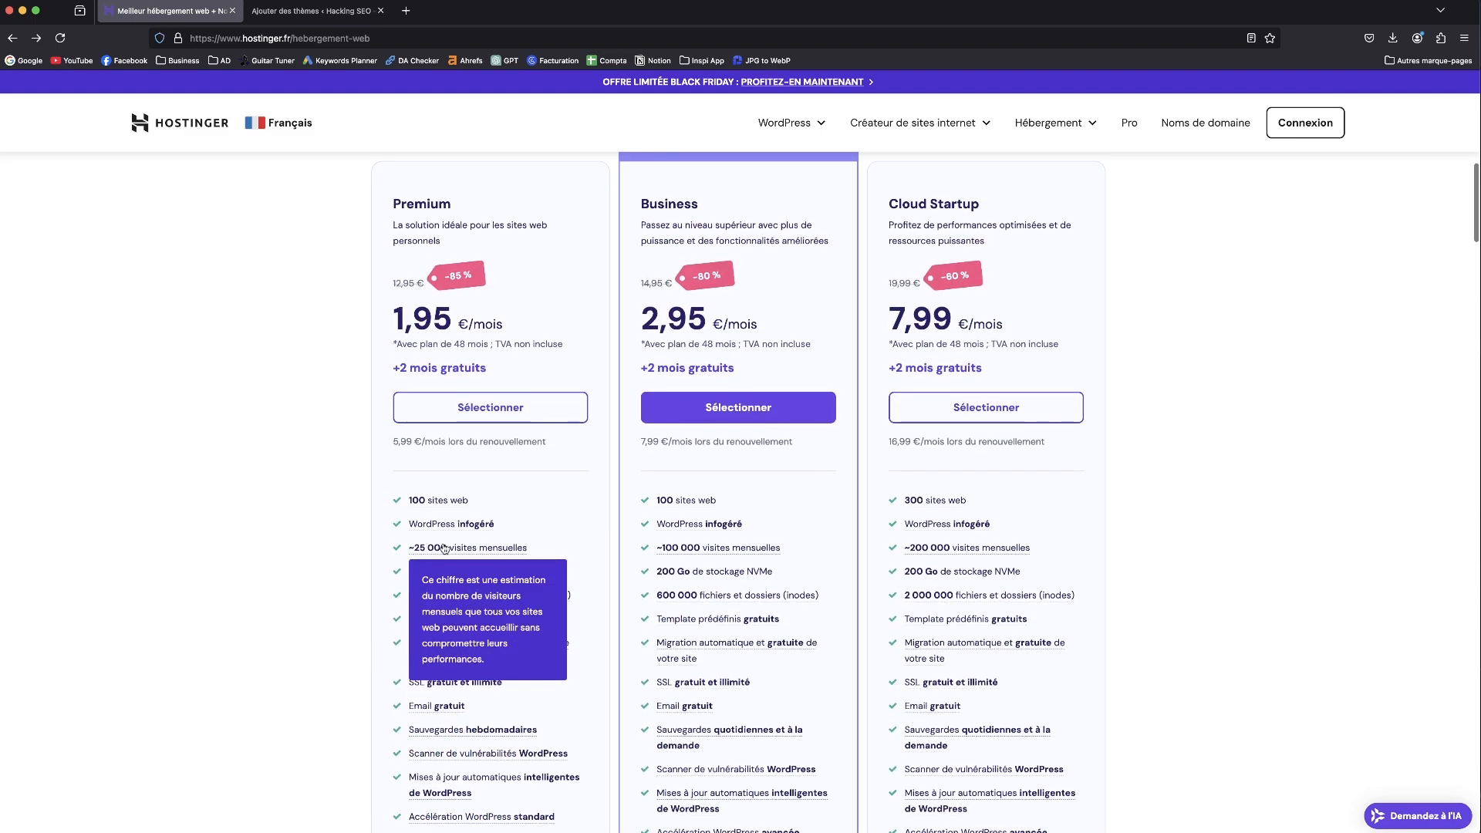
- Compare the Business plan's price, visits, storage and WordPress features with those of the Premium plan
{"action": "mouse_move", "coordinate": [734, 528]}
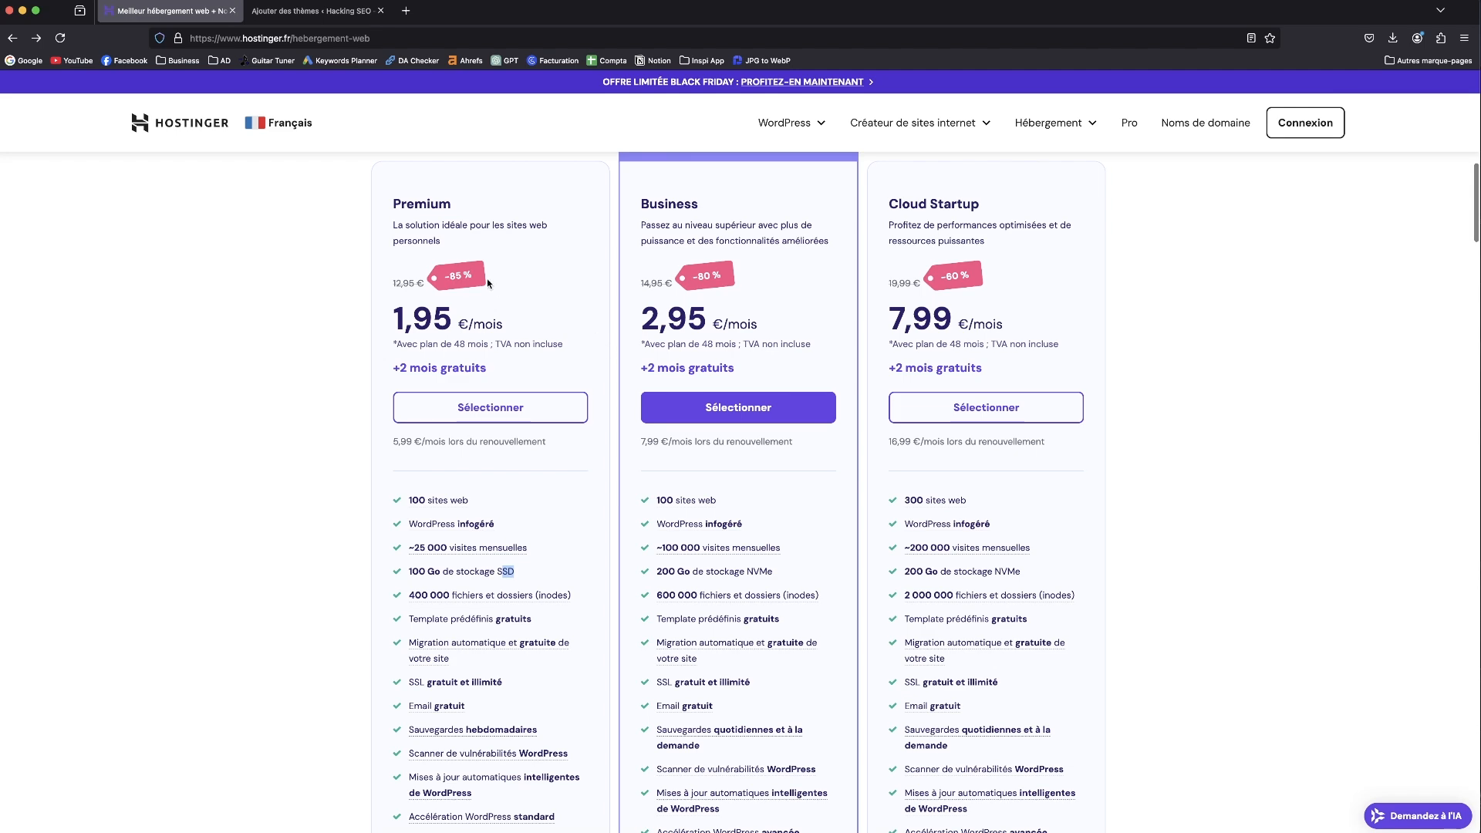
{"action": "scroll", "coordinate": [484, 285], "scroll_direction": "up", "scroll_amount": 1}
{"action": "scroll", "coordinate": [484, 285], "scroll_direction": "up", "scroll_amount": 1}
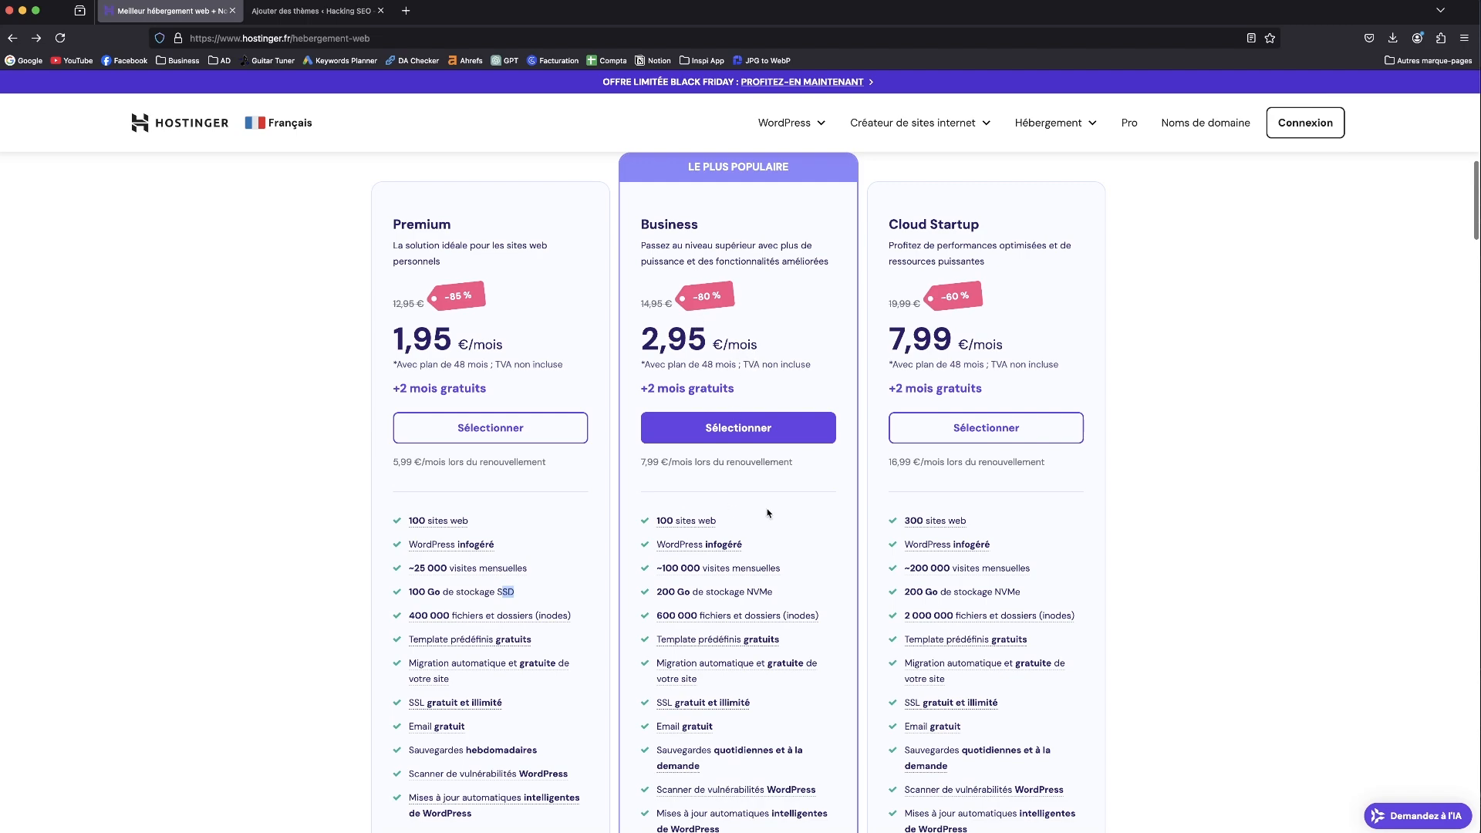
{"action": "scroll", "coordinate": [767, 510], "scroll_direction": "down", "scroll_amount": 5}
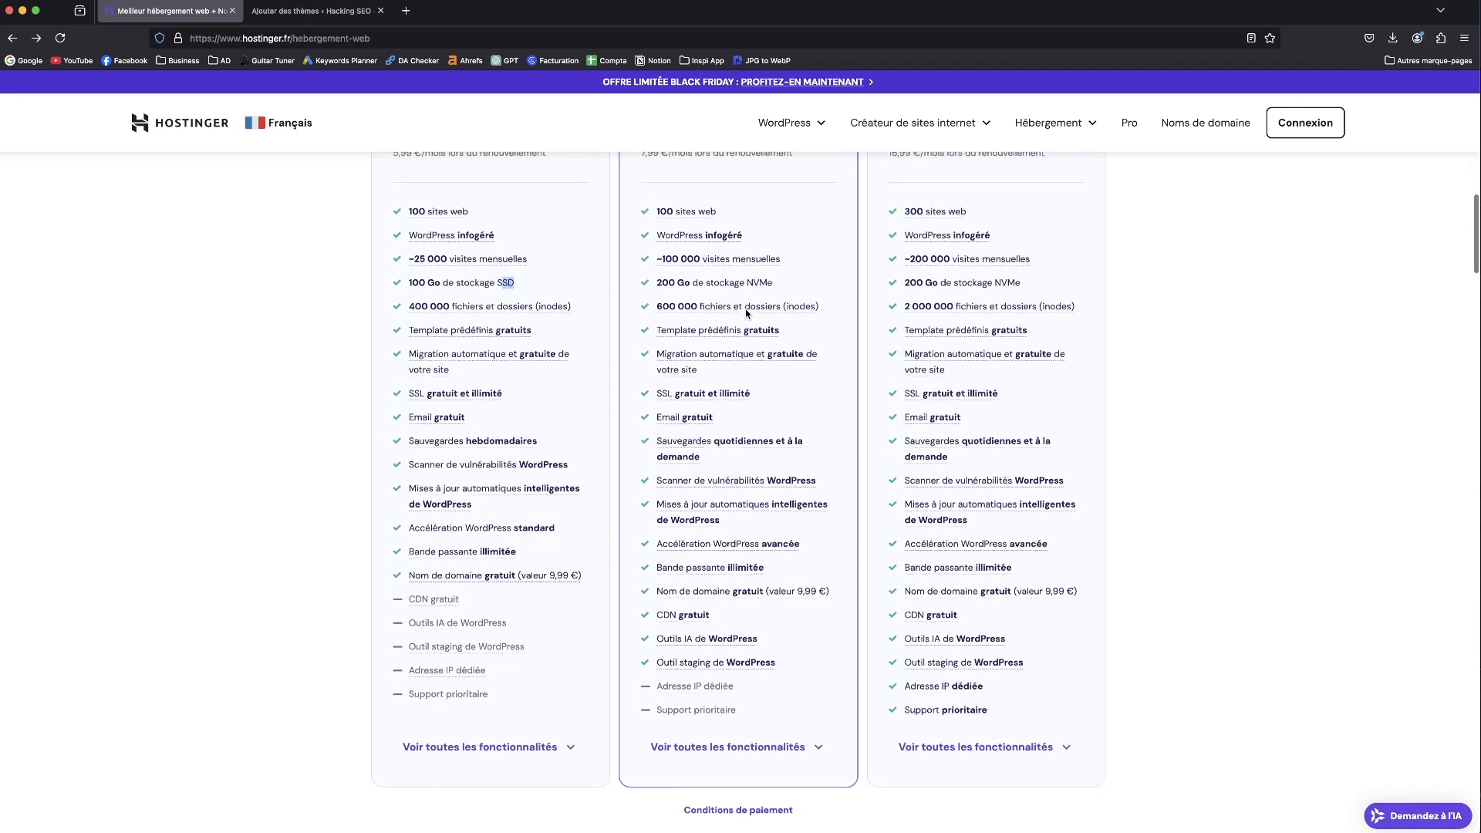
{"action": "scroll", "coordinate": [747, 314], "scroll_direction": "up", "scroll_amount": 2}
{"action": "scroll", "coordinate": [747, 314], "scroll_direction": "up", "scroll_amount": 4}
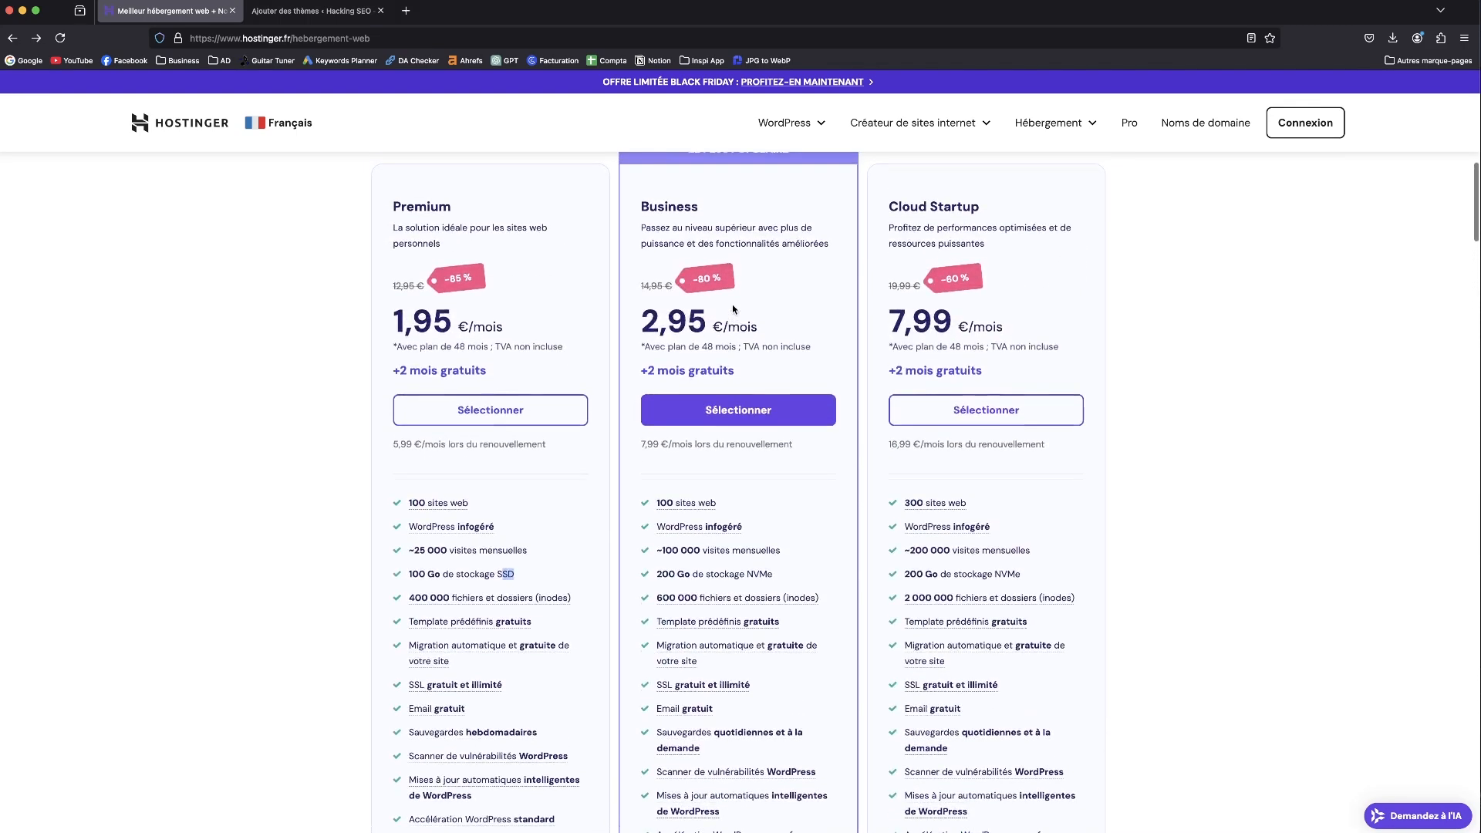
{"action": "scroll", "coordinate": [733, 309], "scroll_direction": "down", "scroll_amount": 1}
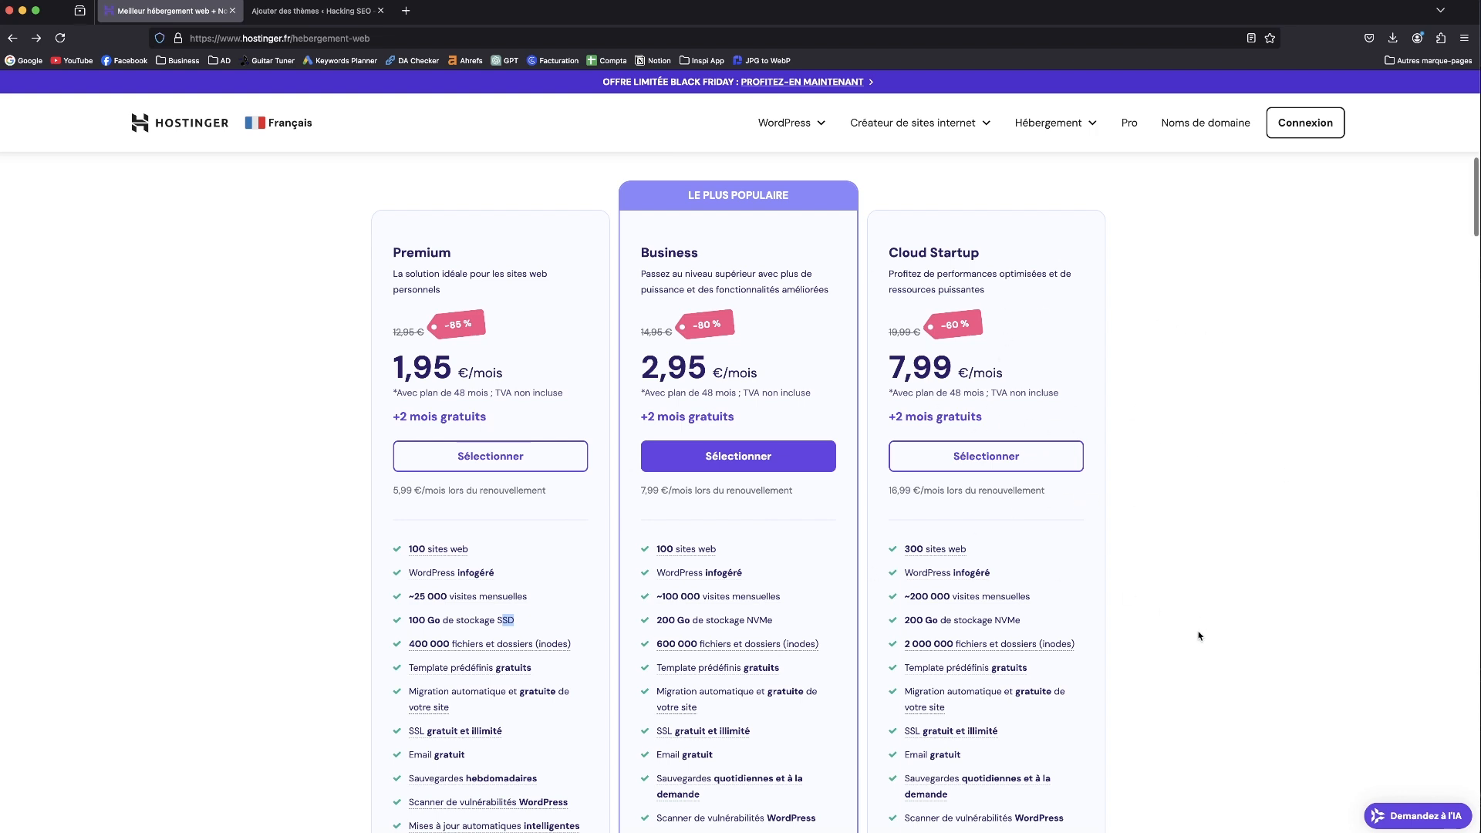
- Review the Cloud Startup plan's storage, dedicated IP and support features against the two cheaper plans
{"action": "scroll", "coordinate": [1196, 636], "scroll_direction": "down", "scroll_amount": 2}
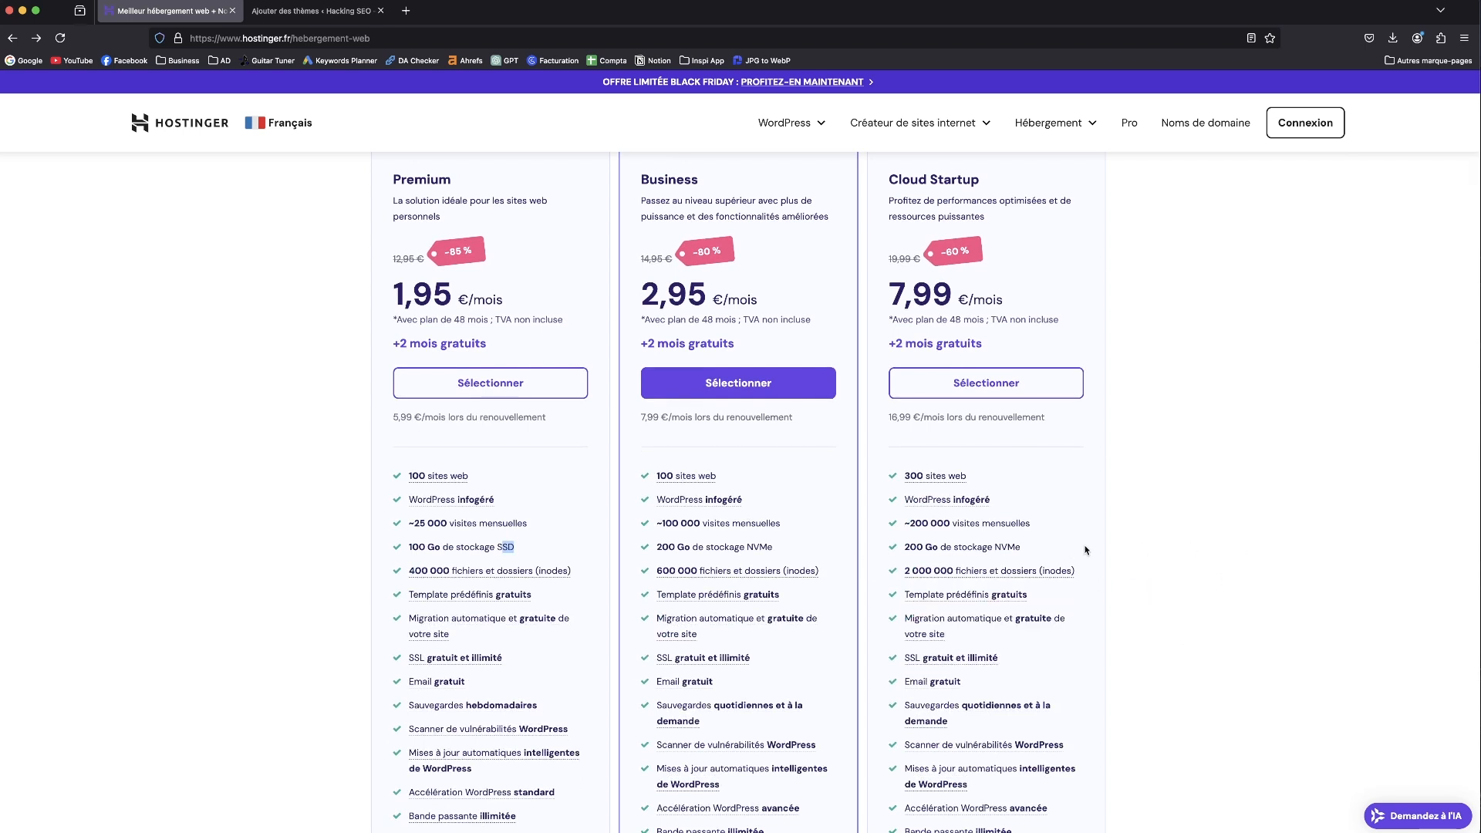
{"action": "scroll", "coordinate": [1041, 613], "scroll_direction": "down", "scroll_amount": 6}
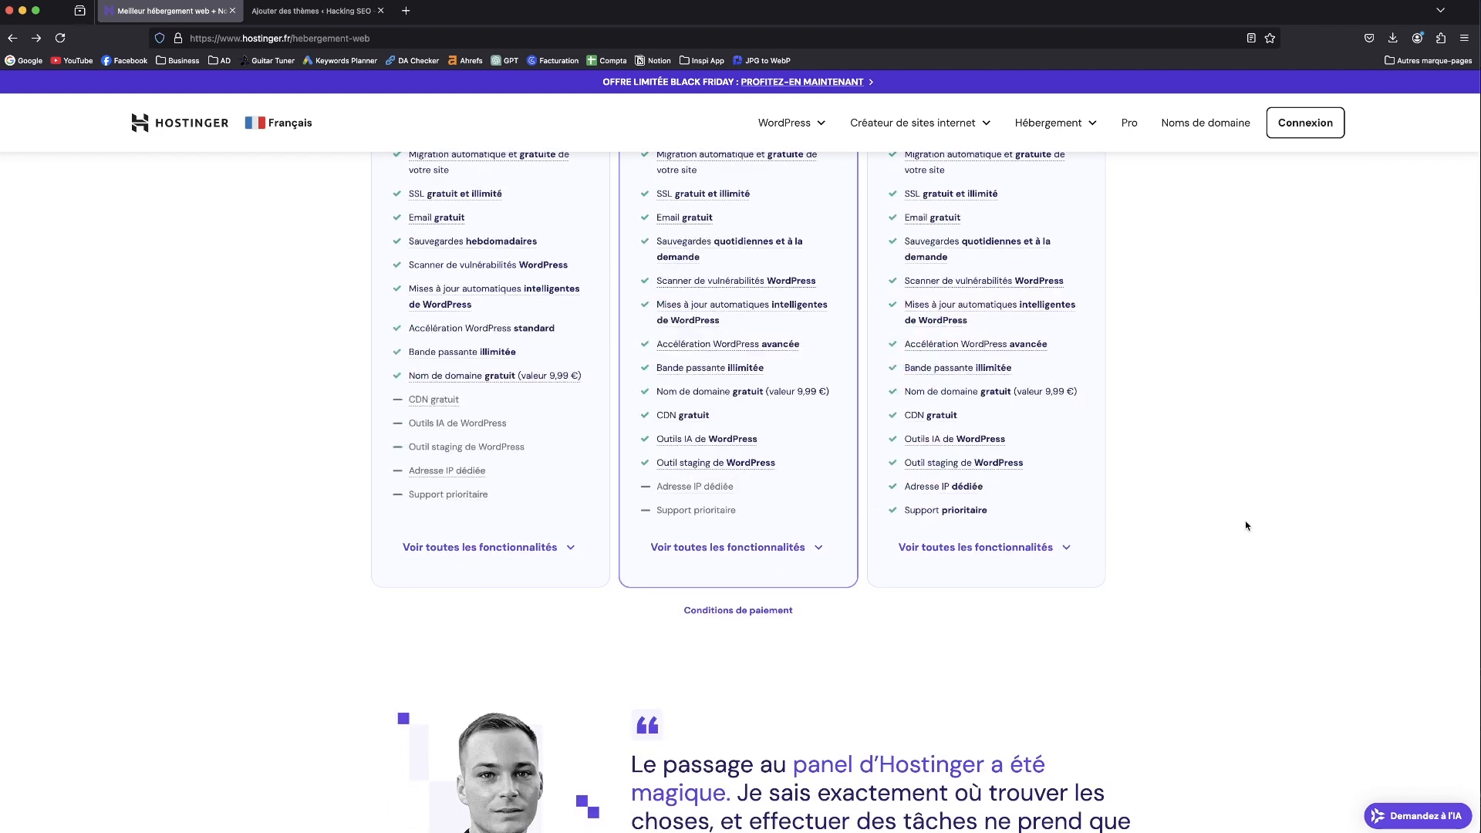
{"action": "scroll", "coordinate": [1118, 563], "scroll_direction": "up", "scroll_amount": 5}
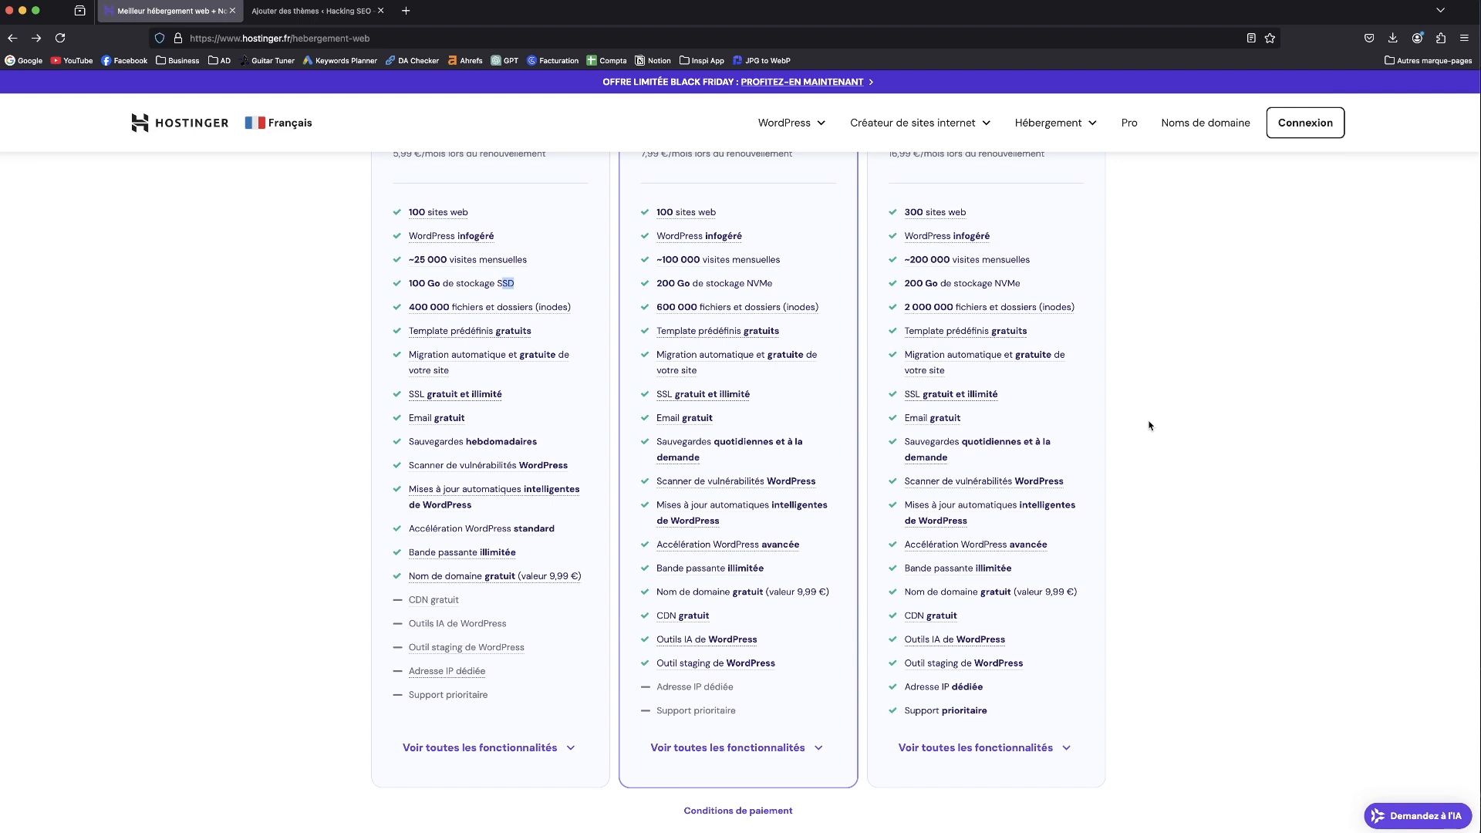
{"action": "left_click", "coordinate": [1154, 410]}
{"action": "scroll", "coordinate": [1165, 407], "scroll_direction": "up", "scroll_amount": 7}
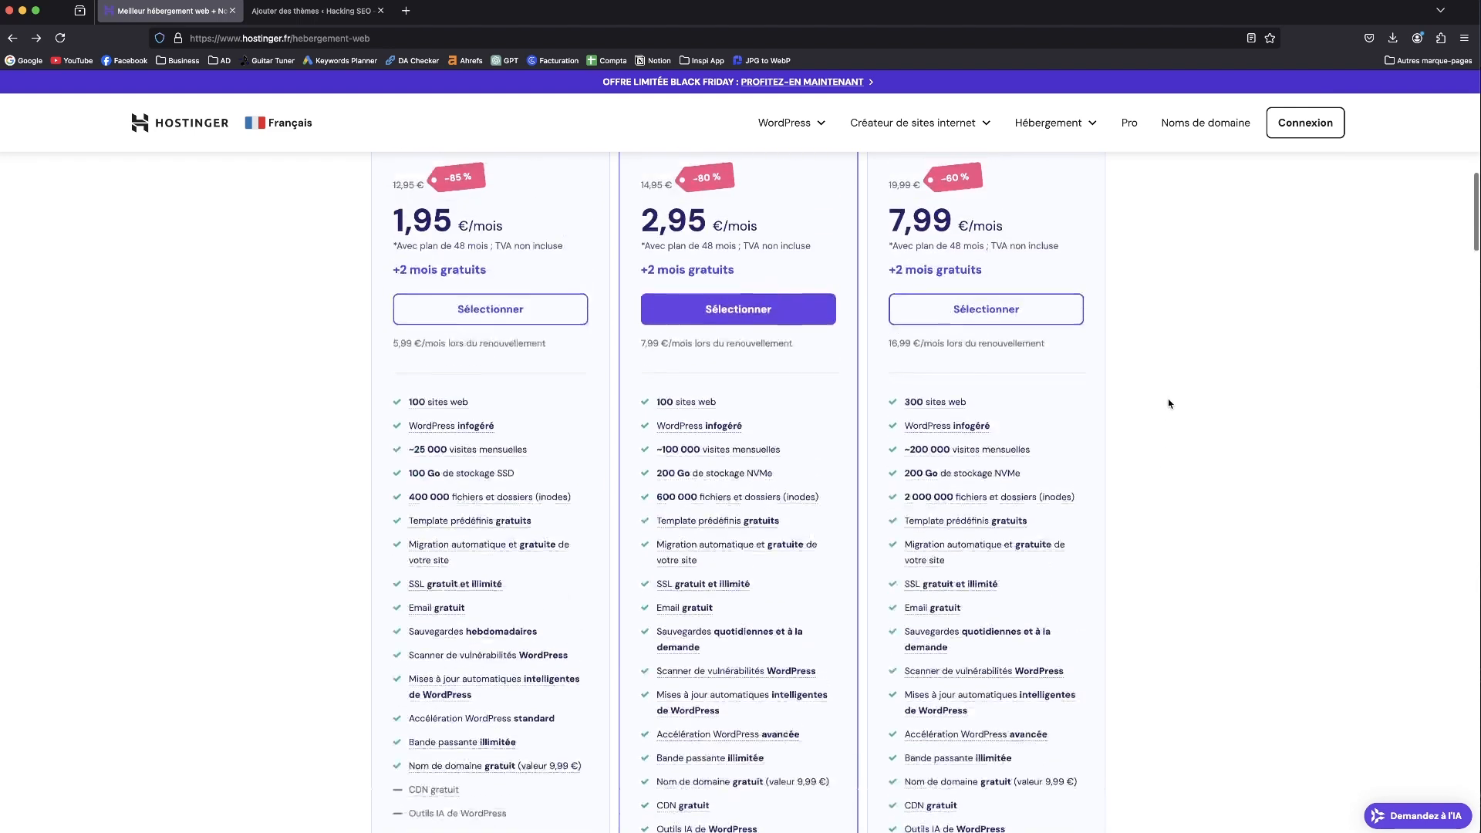
{"action": "scroll", "coordinate": [1006, 353], "scroll_direction": "up", "scroll_amount": 2}
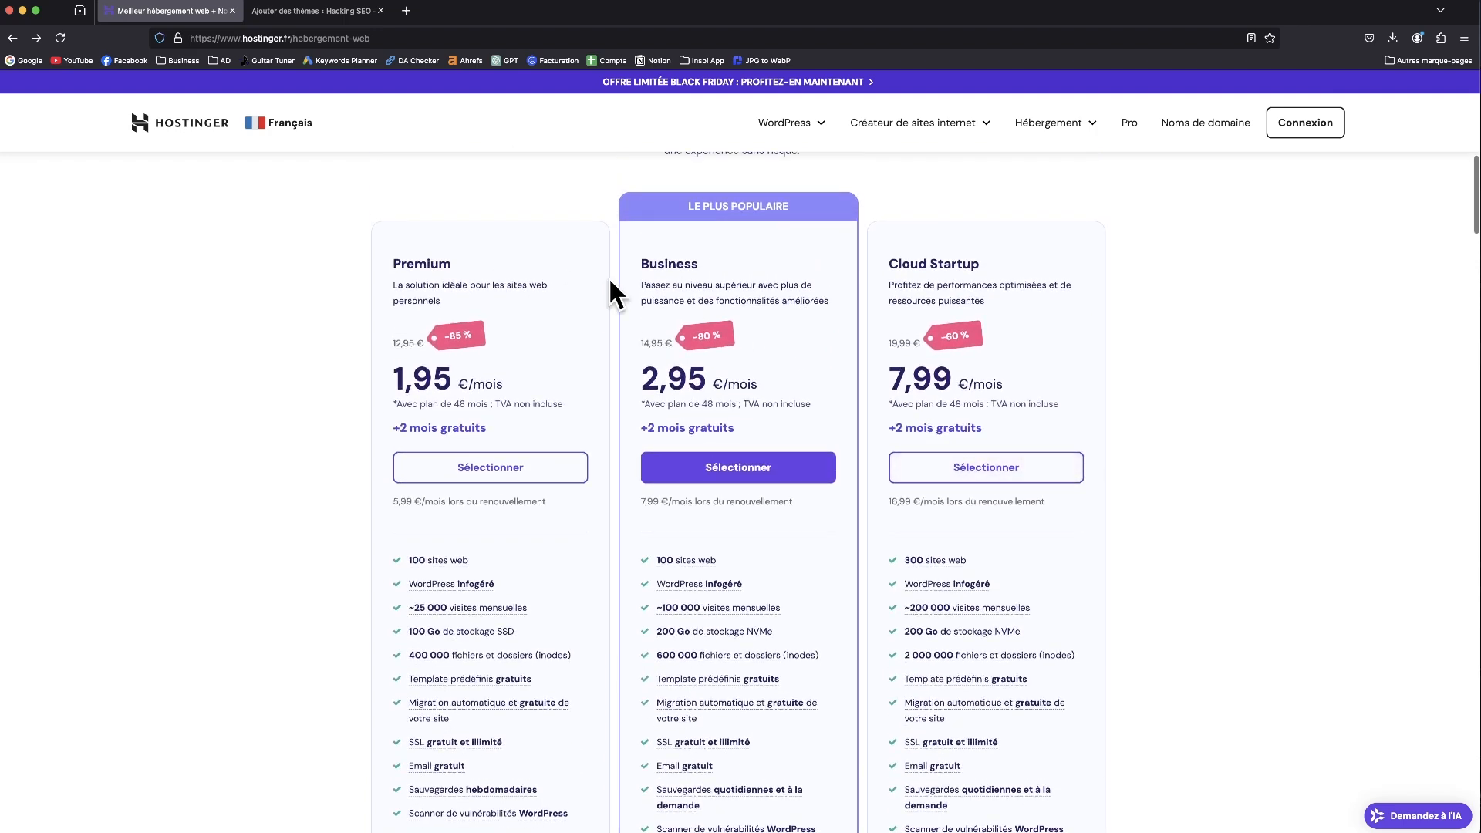
- Choose the Premium hosting plan and set its duration in the cart to 12 mois
{"action": "scroll", "coordinate": [465, 319], "scroll_direction": "down", "scroll_amount": 3}
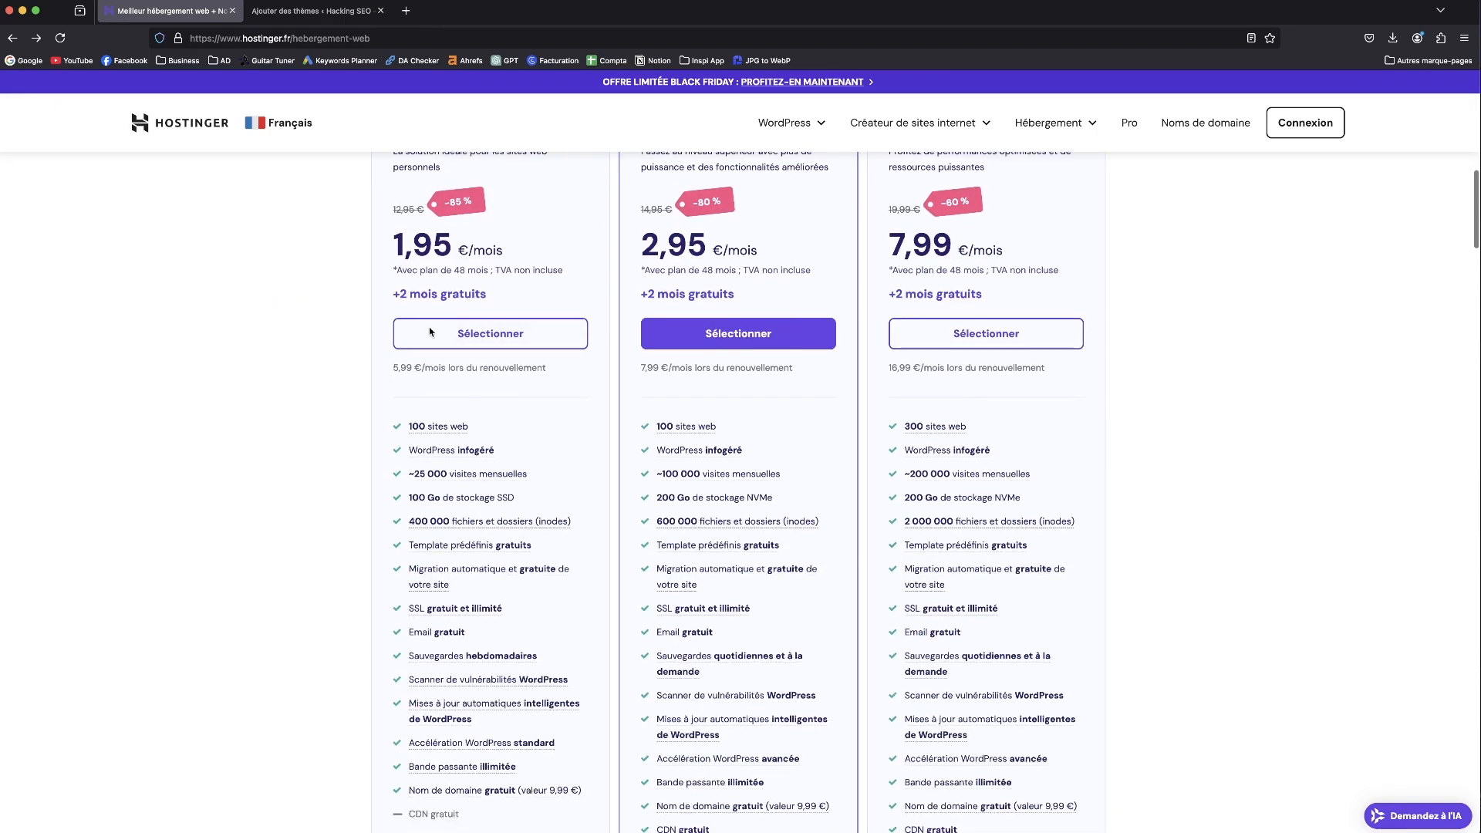
{"action": "scroll", "coordinate": [574, 477], "scroll_direction": "up", "scroll_amount": 2}
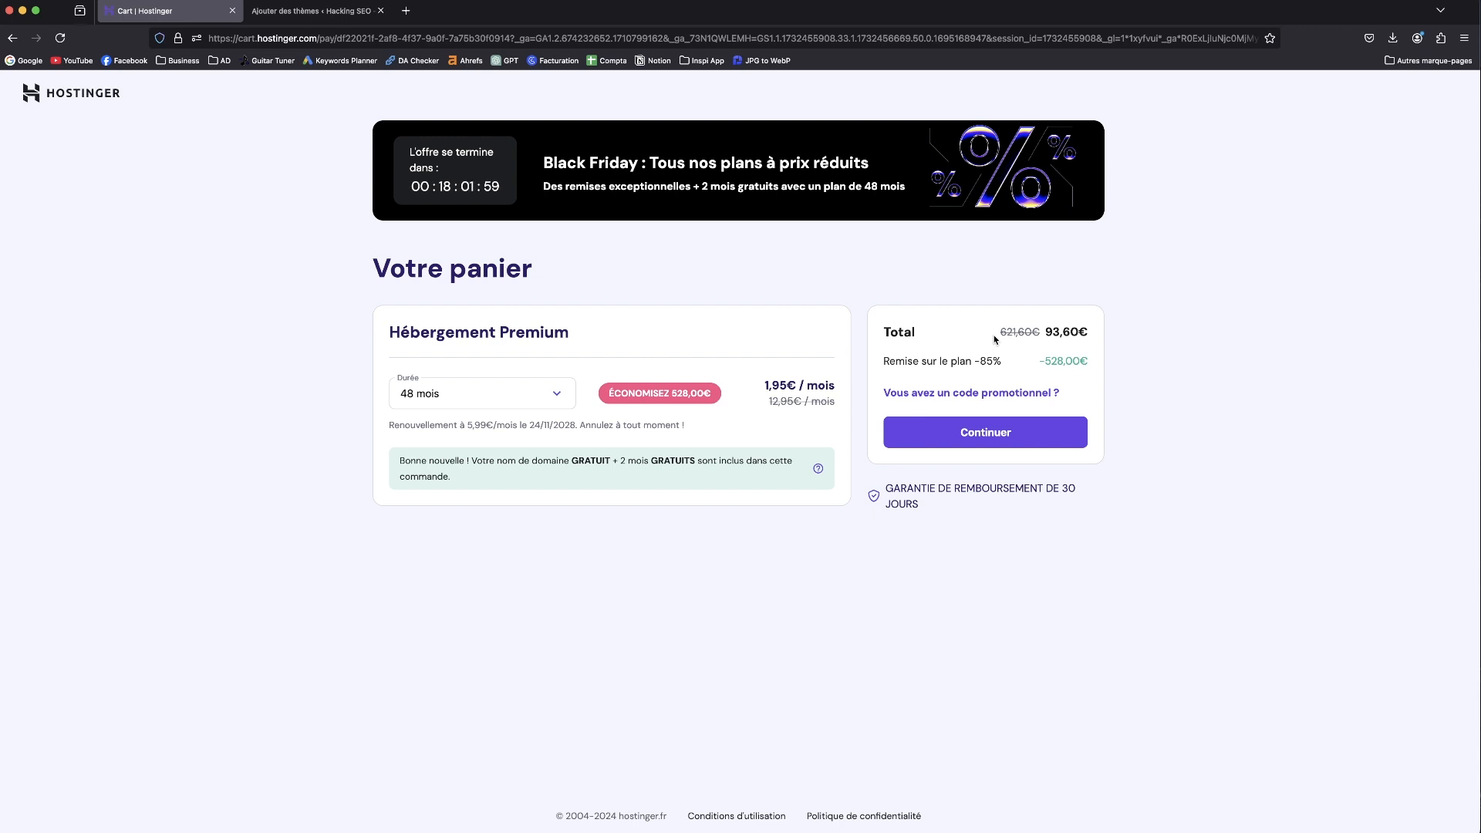
{"action": "left_click", "coordinate": [561, 395]}
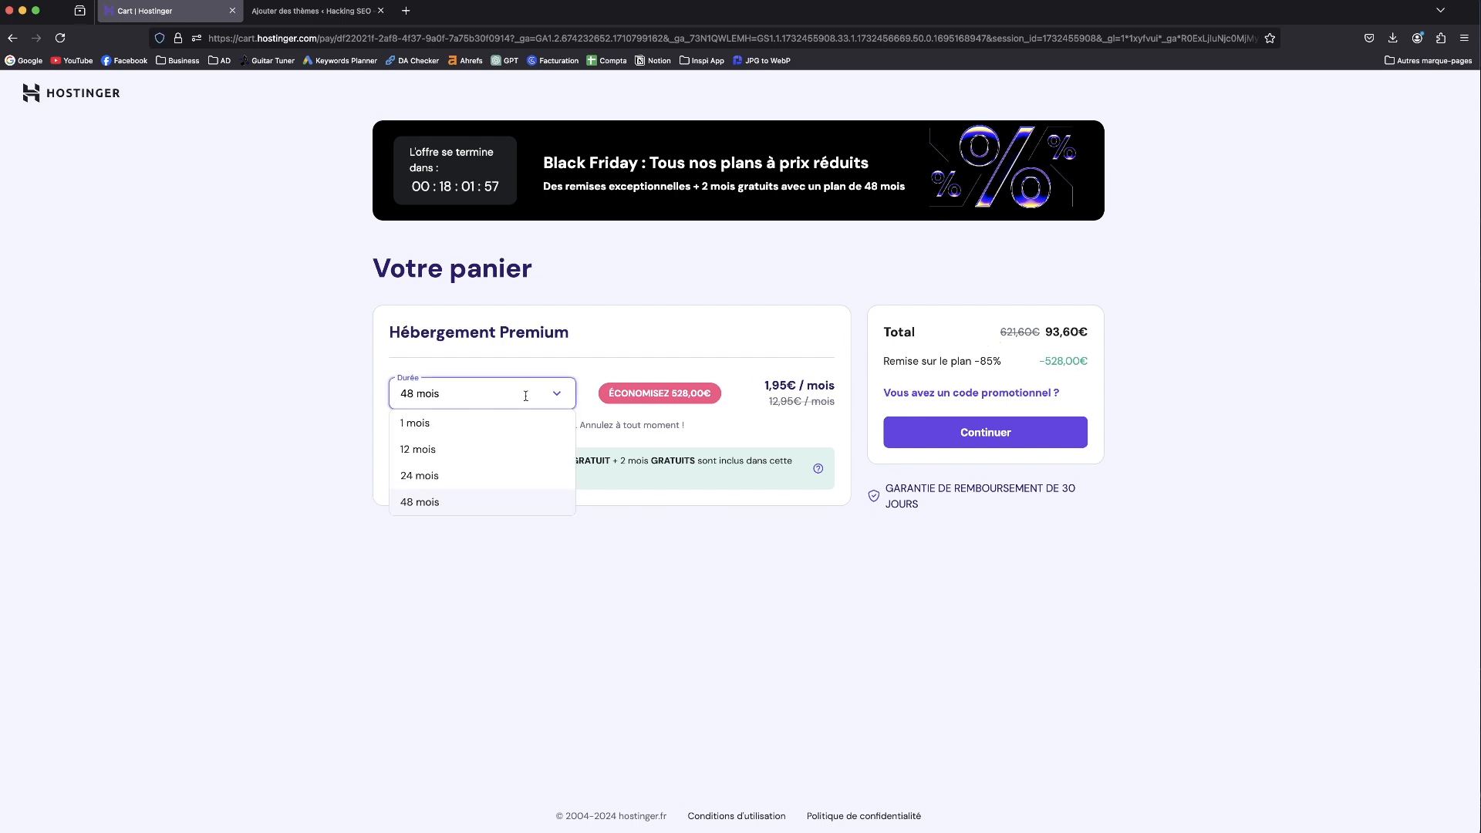
{"action": "left_click", "coordinate": [448, 453]}
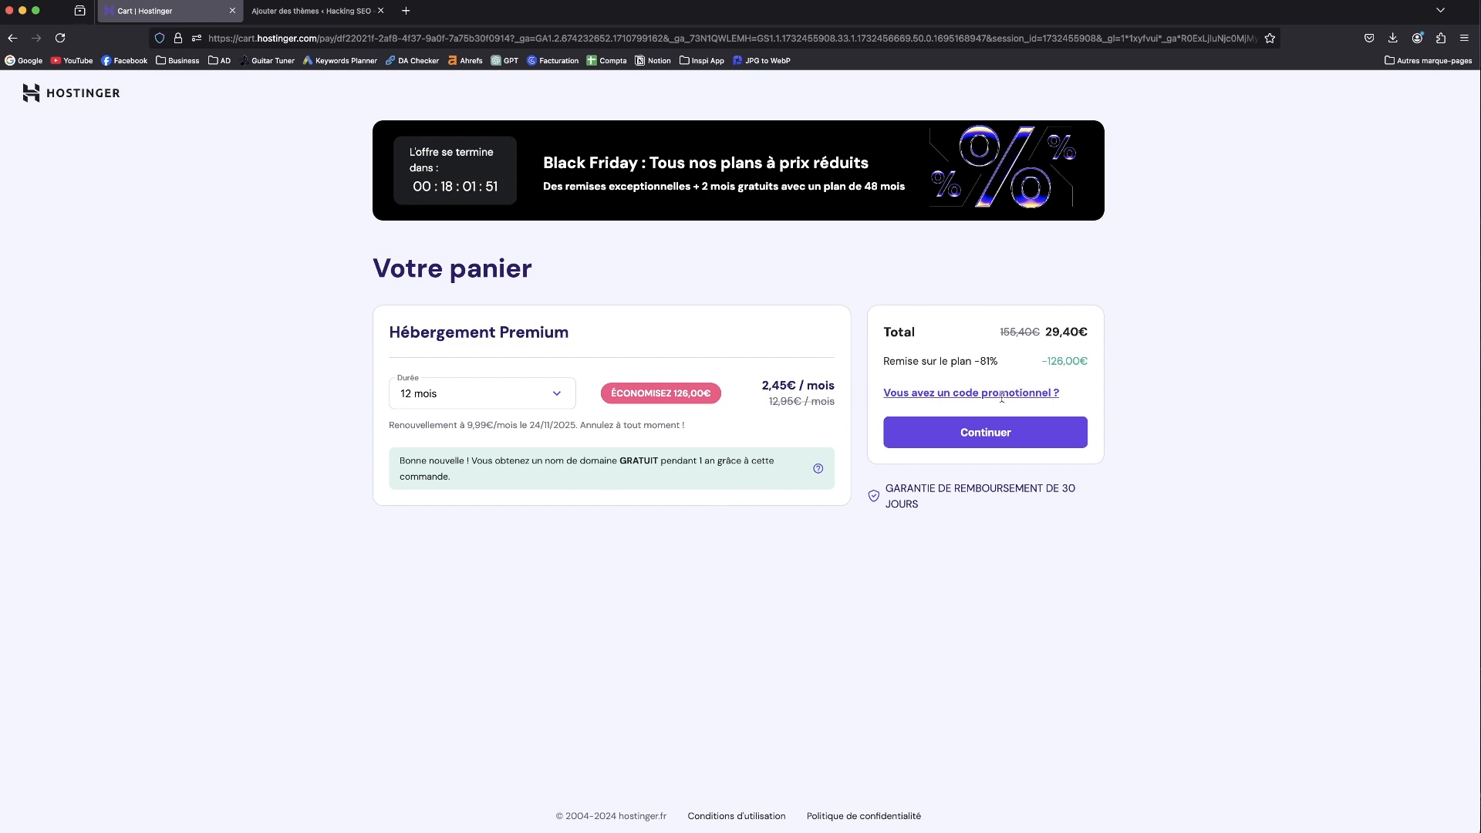
- Apply the promotional code HACKINGSEO to the hosting cart and check the discounted total
{"action": "left_click", "coordinate": [971, 392]}
{"action": "left_click", "coordinate": [922, 436]}
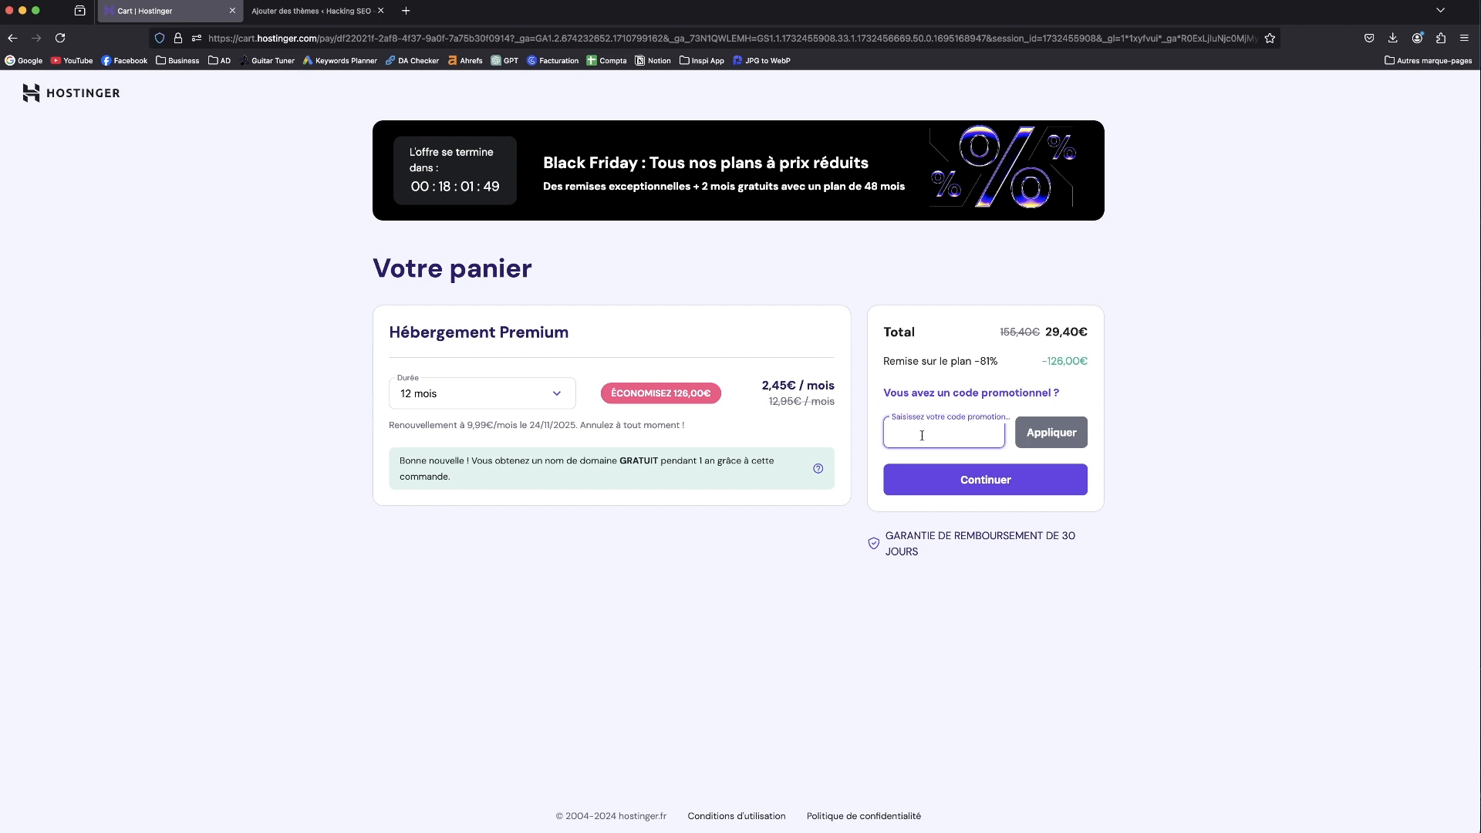
{"action": "type", "text": "HACKINGSEO"}
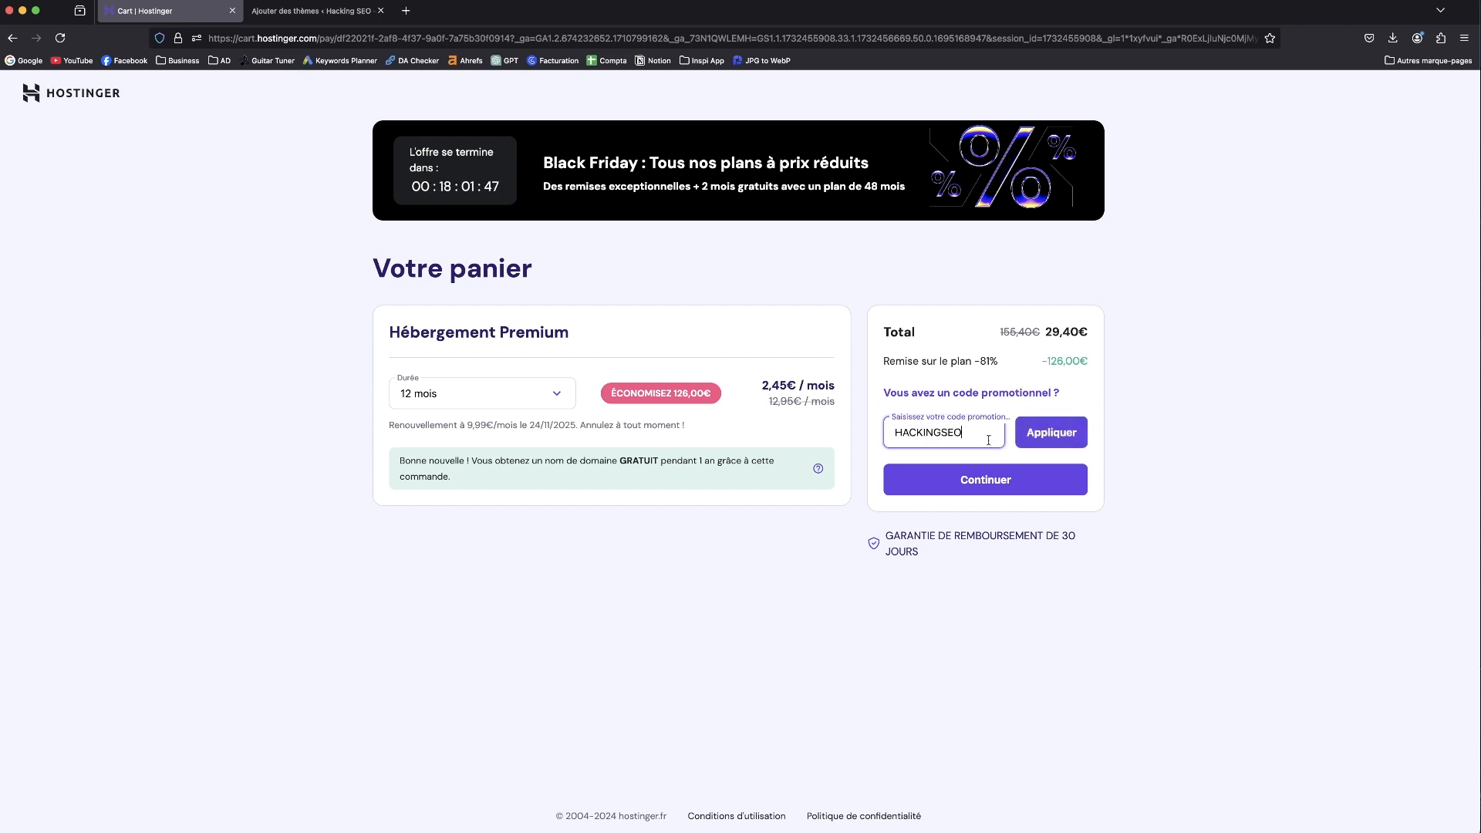
{"action": "left_click", "coordinate": [1043, 435]}
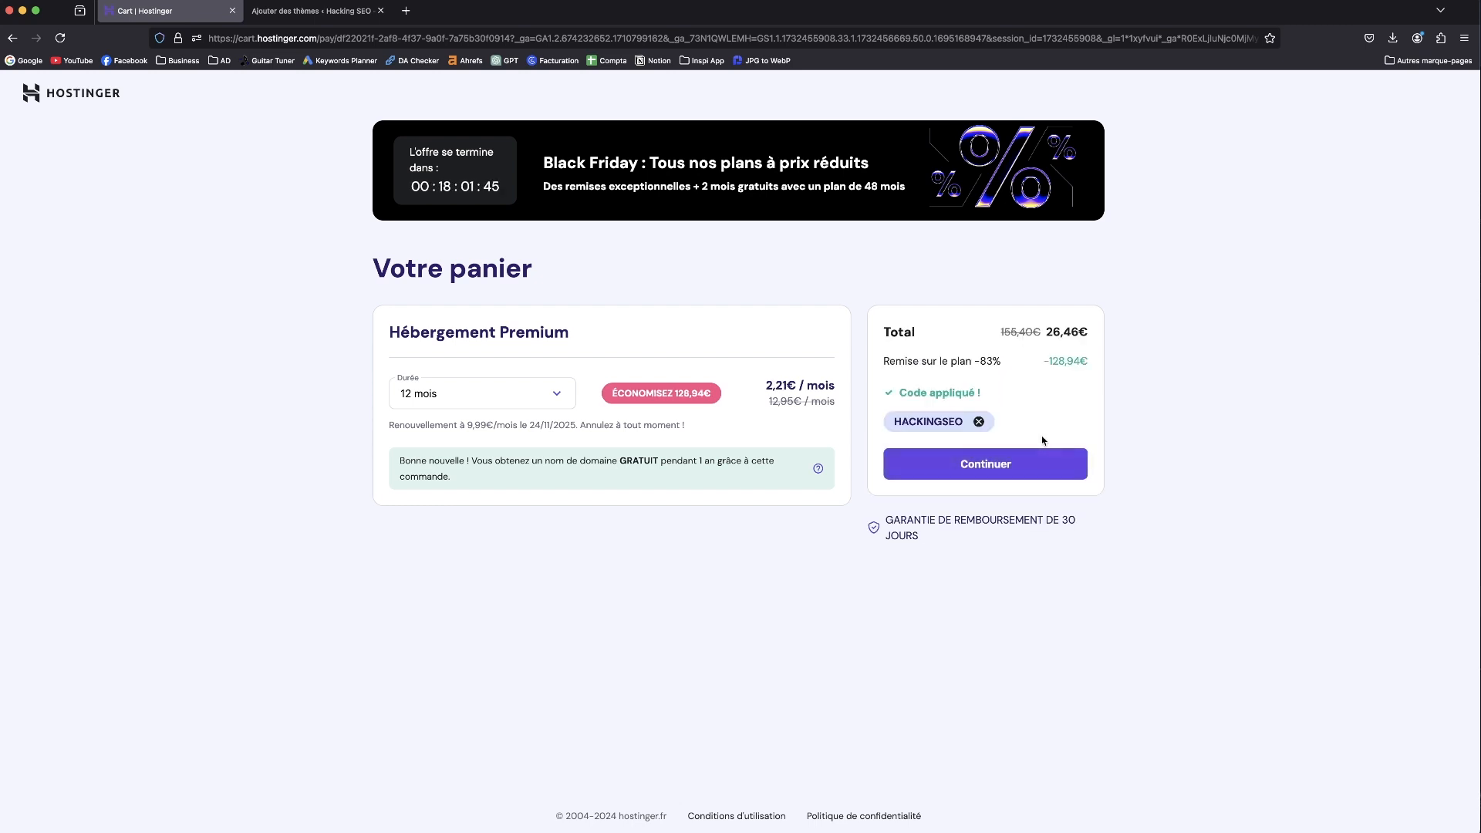
{"action": "left_click_drag", "start_coordinate": [1045, 337], "coordinate": [1077, 333]}
{"action": "left_click", "coordinate": [1156, 322]}
- Switch to the WordPress theme installation page, open the Astra theme's preview and examine its demo page sections
{"action": "left_click", "coordinate": [293, 15]}
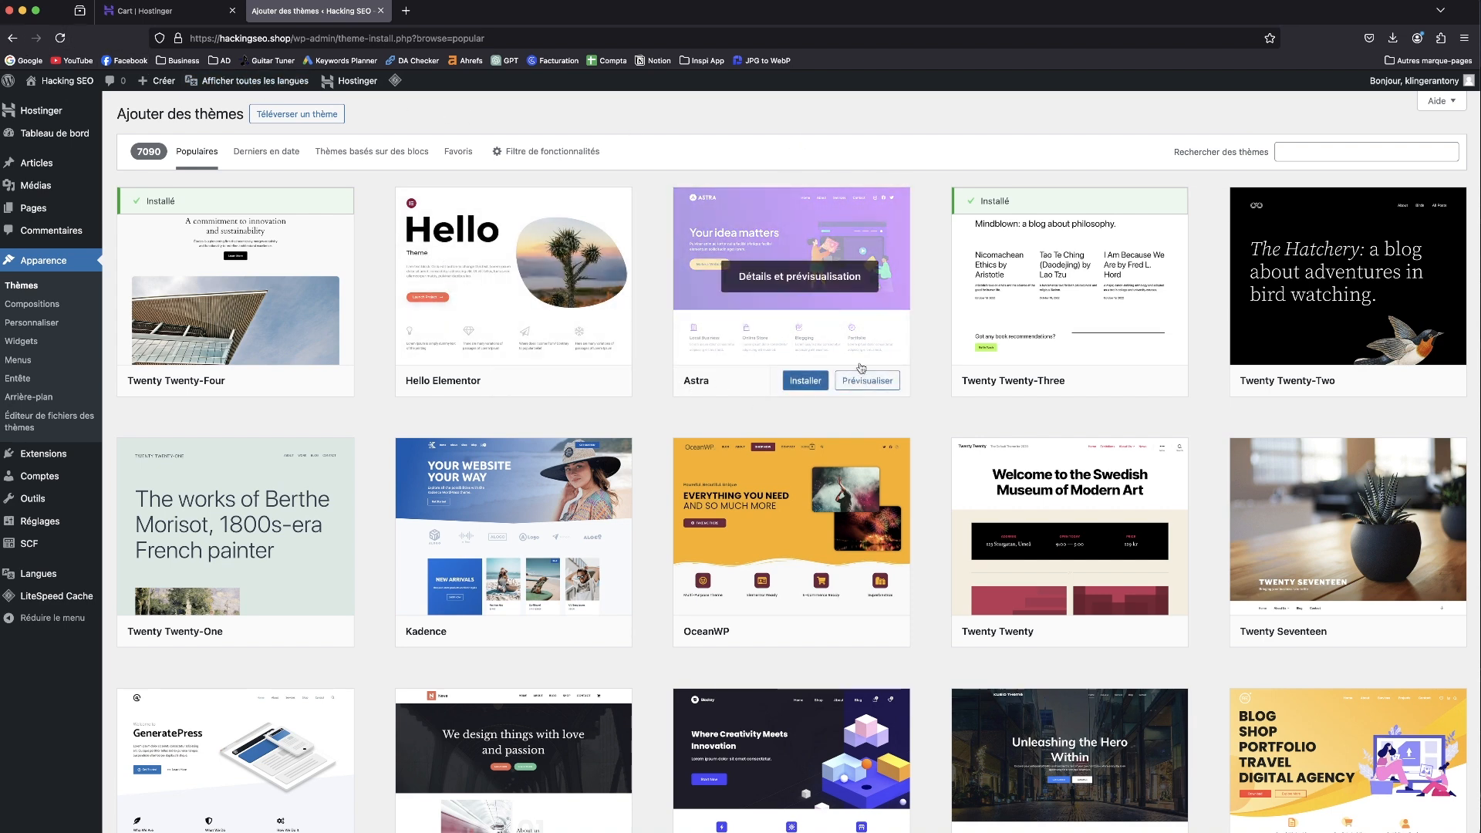
{"action": "left_click", "coordinate": [783, 276]}
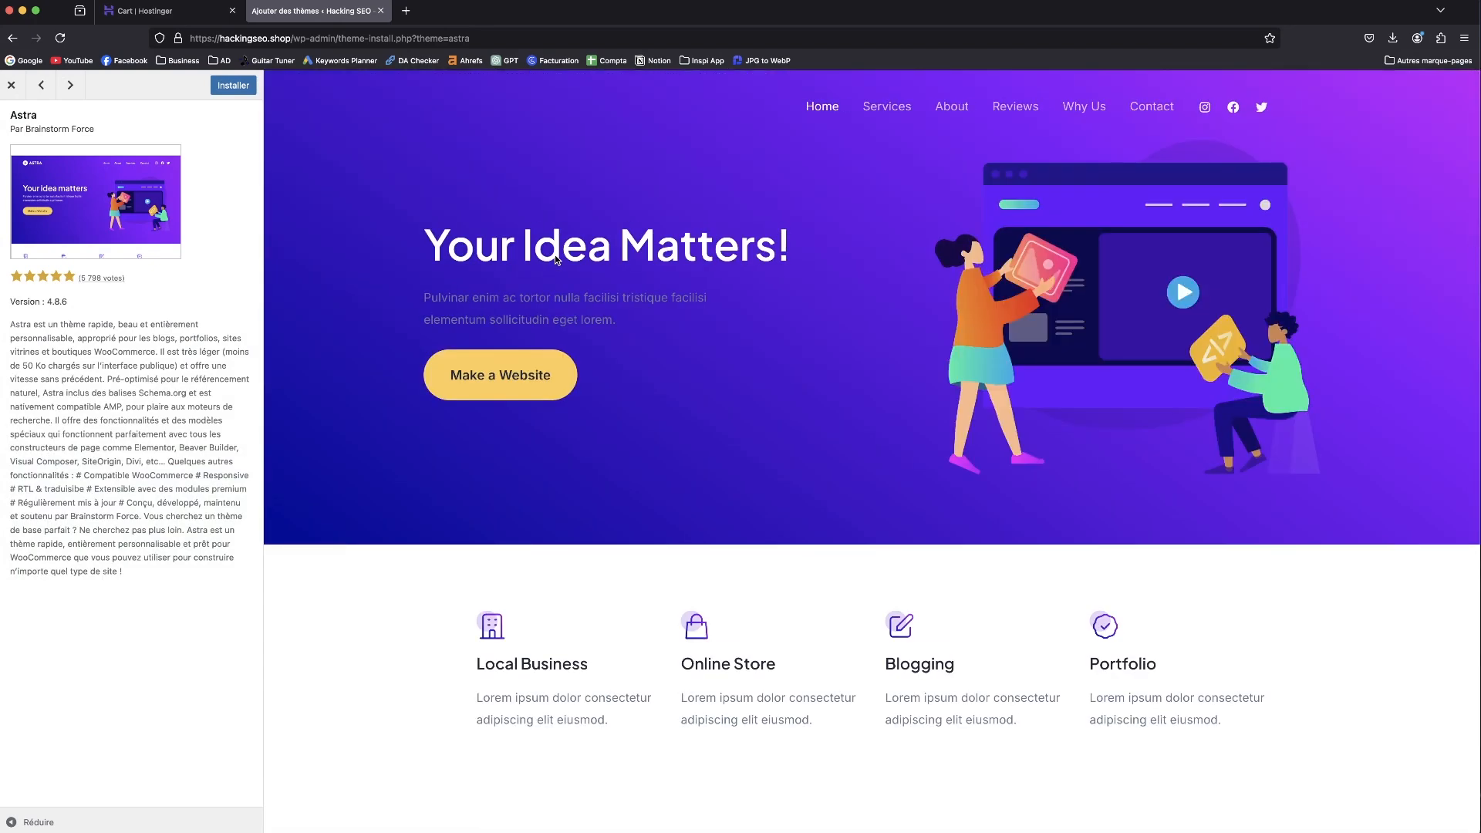
{"action": "scroll", "coordinate": [796, 245], "scroll_direction": "down", "scroll_amount": 15}
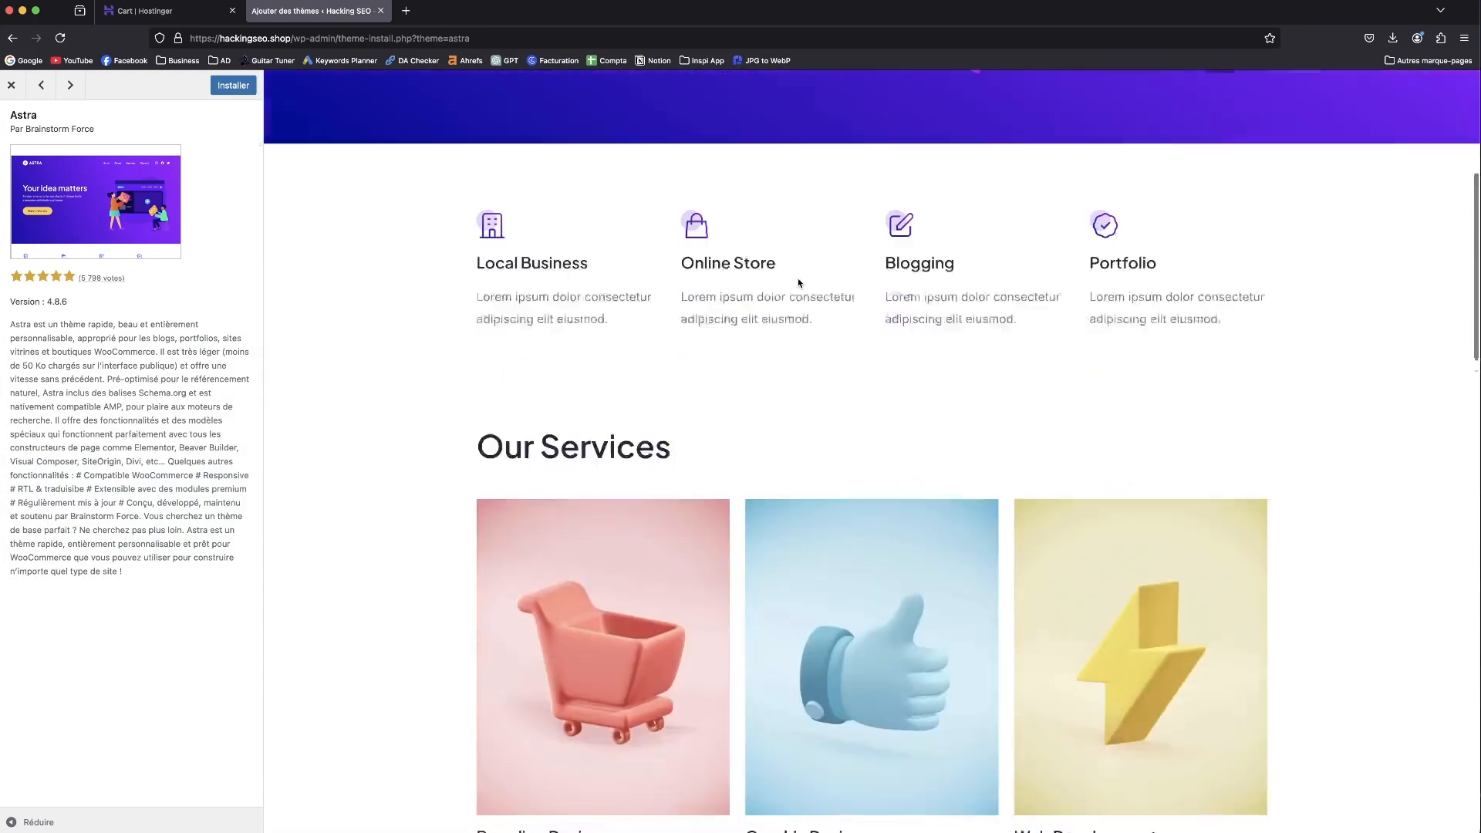
{"action": "scroll", "coordinate": [798, 282], "scroll_direction": "up", "scroll_amount": 15}
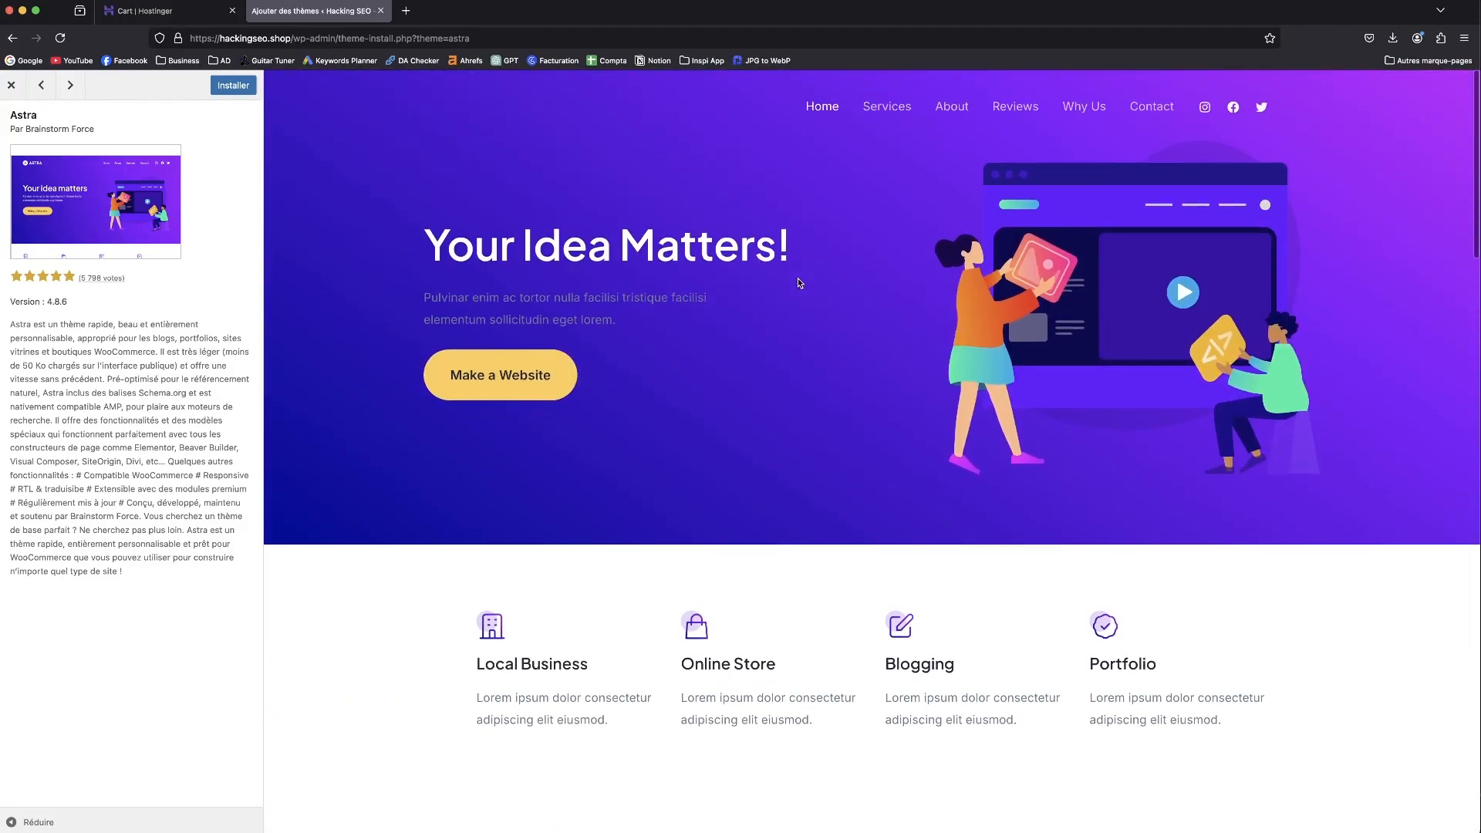
{"action": "scroll", "coordinate": [798, 282], "scroll_direction": "down", "scroll_amount": 3}
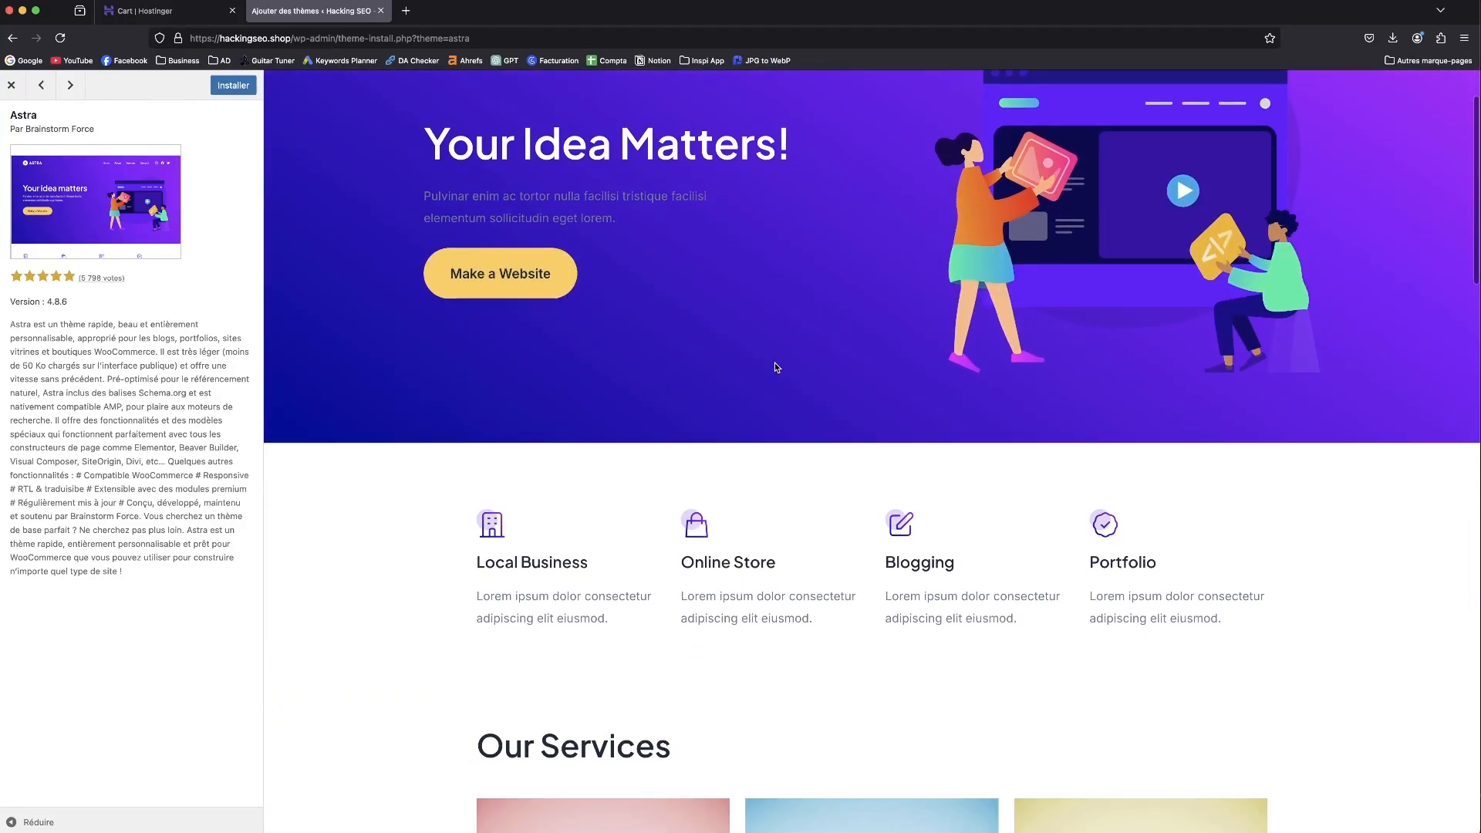
{"action": "scroll", "coordinate": [776, 367], "scroll_direction": "down", "scroll_amount": 10}
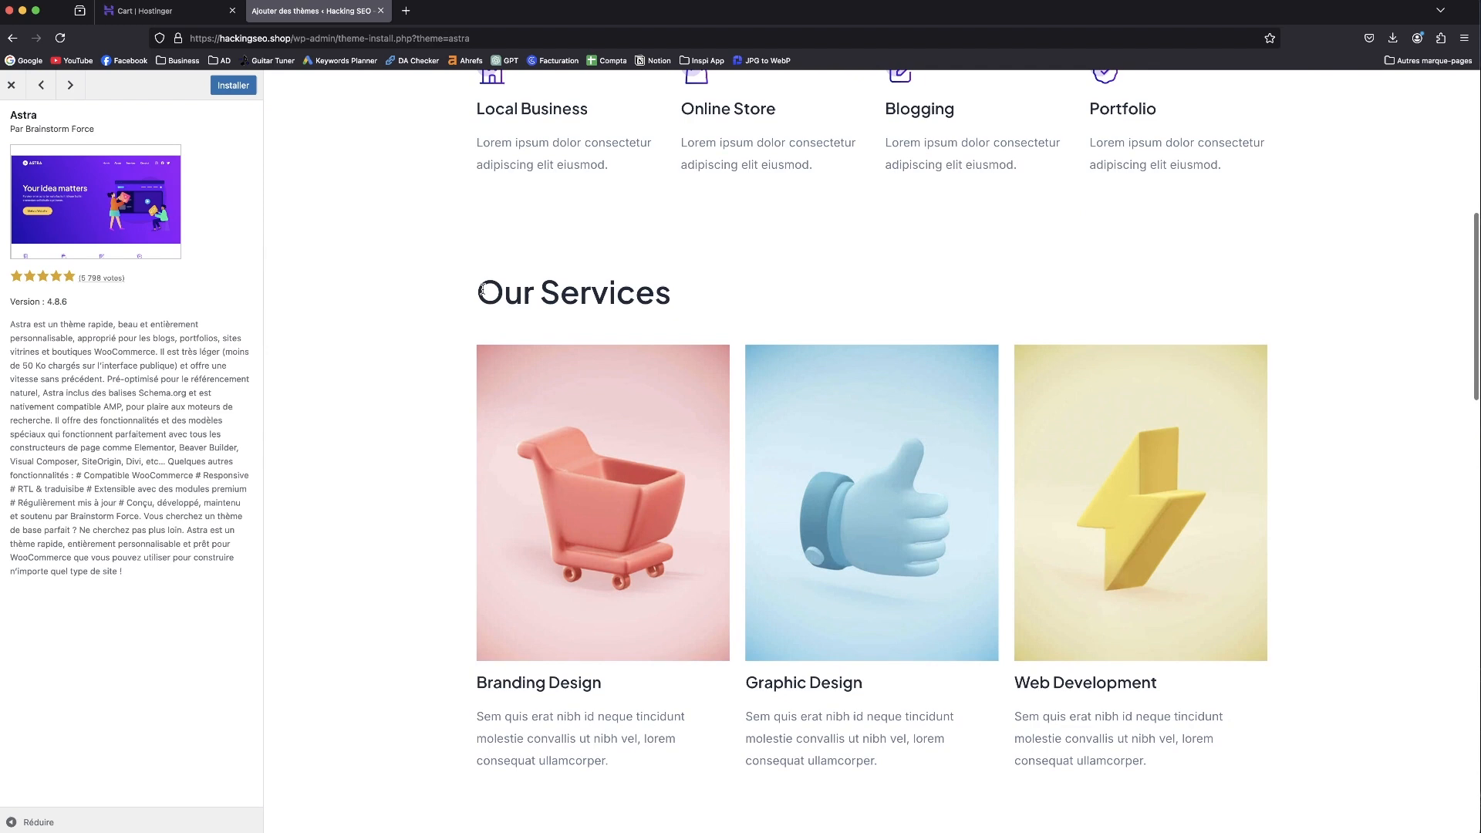
{"action": "scroll", "coordinate": [482, 291], "scroll_direction": "down", "scroll_amount": 14}
{"action": "scroll", "coordinate": [360, 306], "scroll_direction": "down", "scroll_amount": 2}
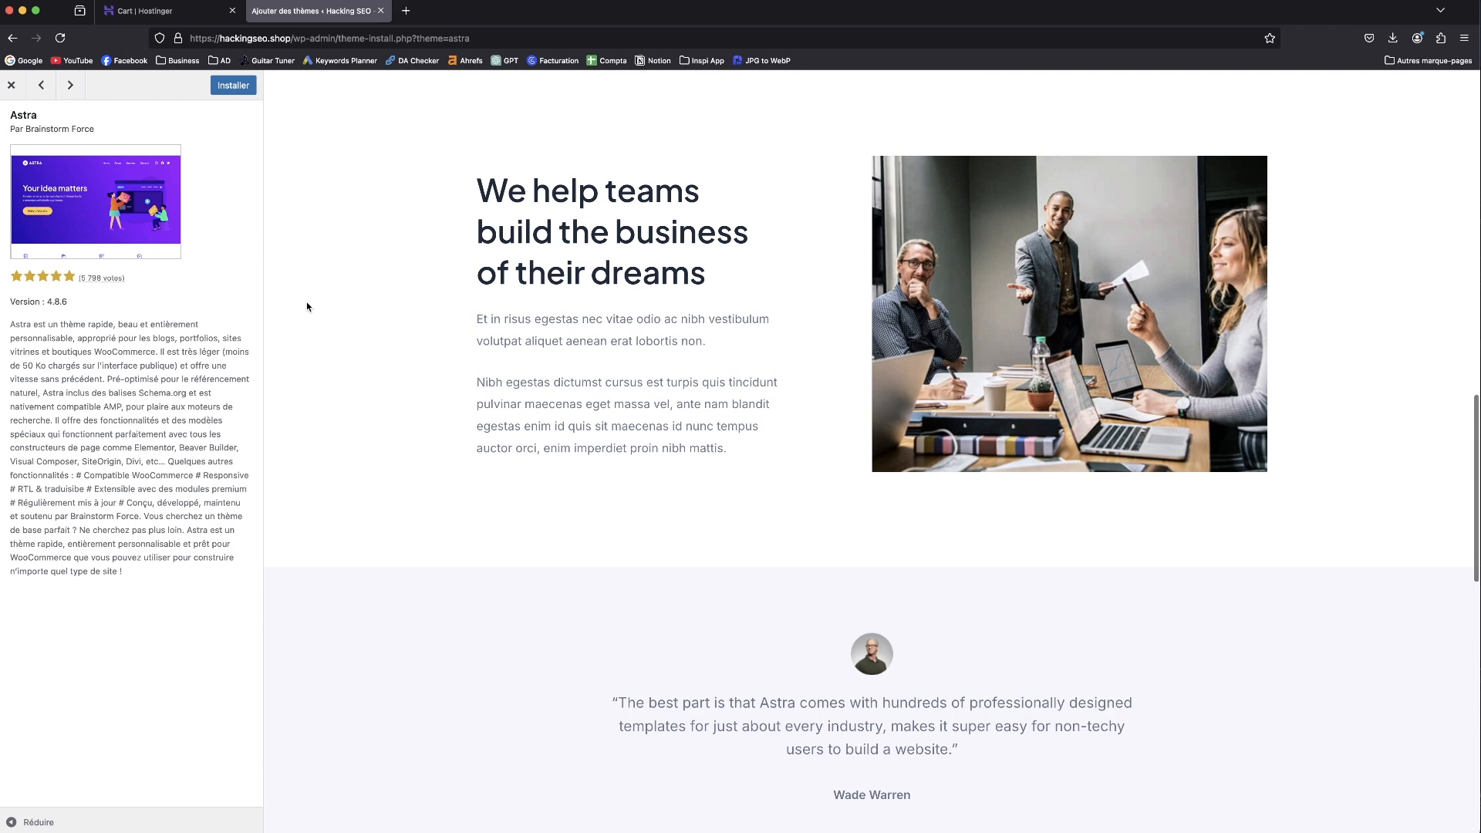
{"action": "scroll", "coordinate": [860, 322], "scroll_direction": "down", "scroll_amount": 12}
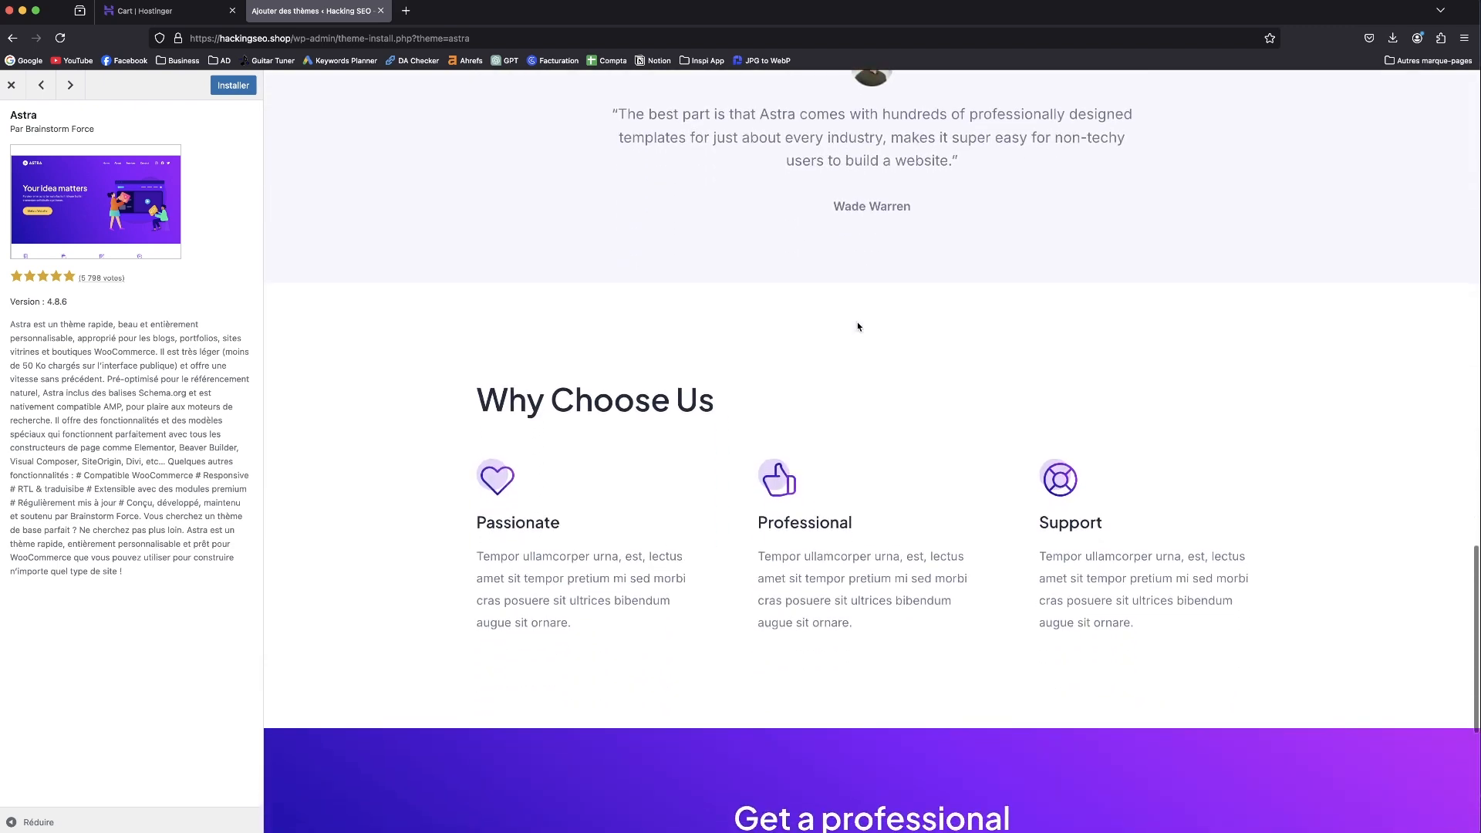
- Return to the start of the Astra demo and highlight the compatible page builders in the theme description
{"action": "scroll", "coordinate": [857, 322], "scroll_direction": "up", "scroll_amount": 10}
{"action": "scroll", "coordinate": [858, 321], "scroll_direction": "up", "scroll_amount": 7}
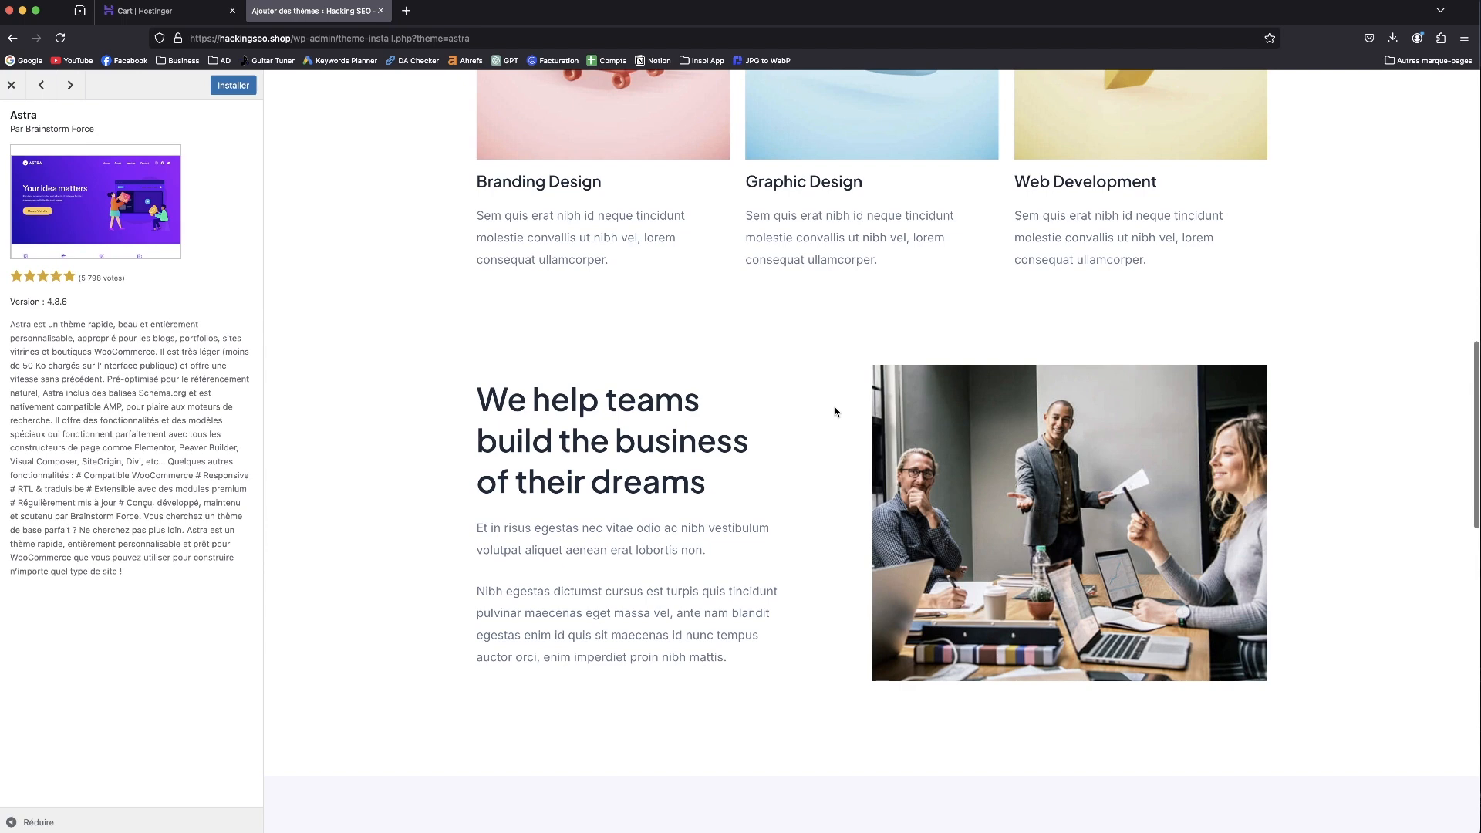
{"action": "scroll", "coordinate": [835, 409], "scroll_direction": "up", "scroll_amount": 10}
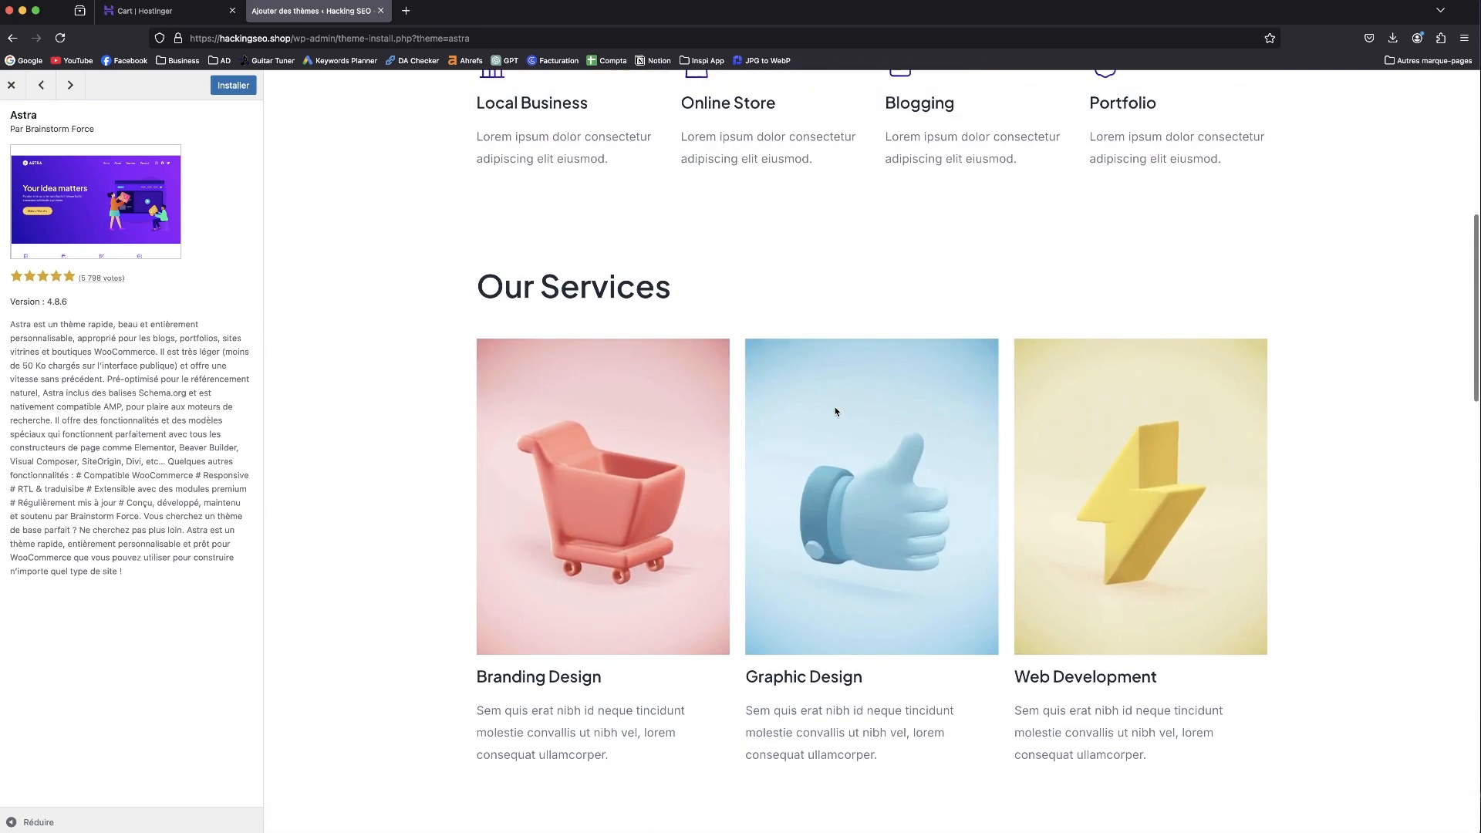
{"action": "scroll", "coordinate": [711, 323], "scroll_direction": "up", "scroll_amount": 10}
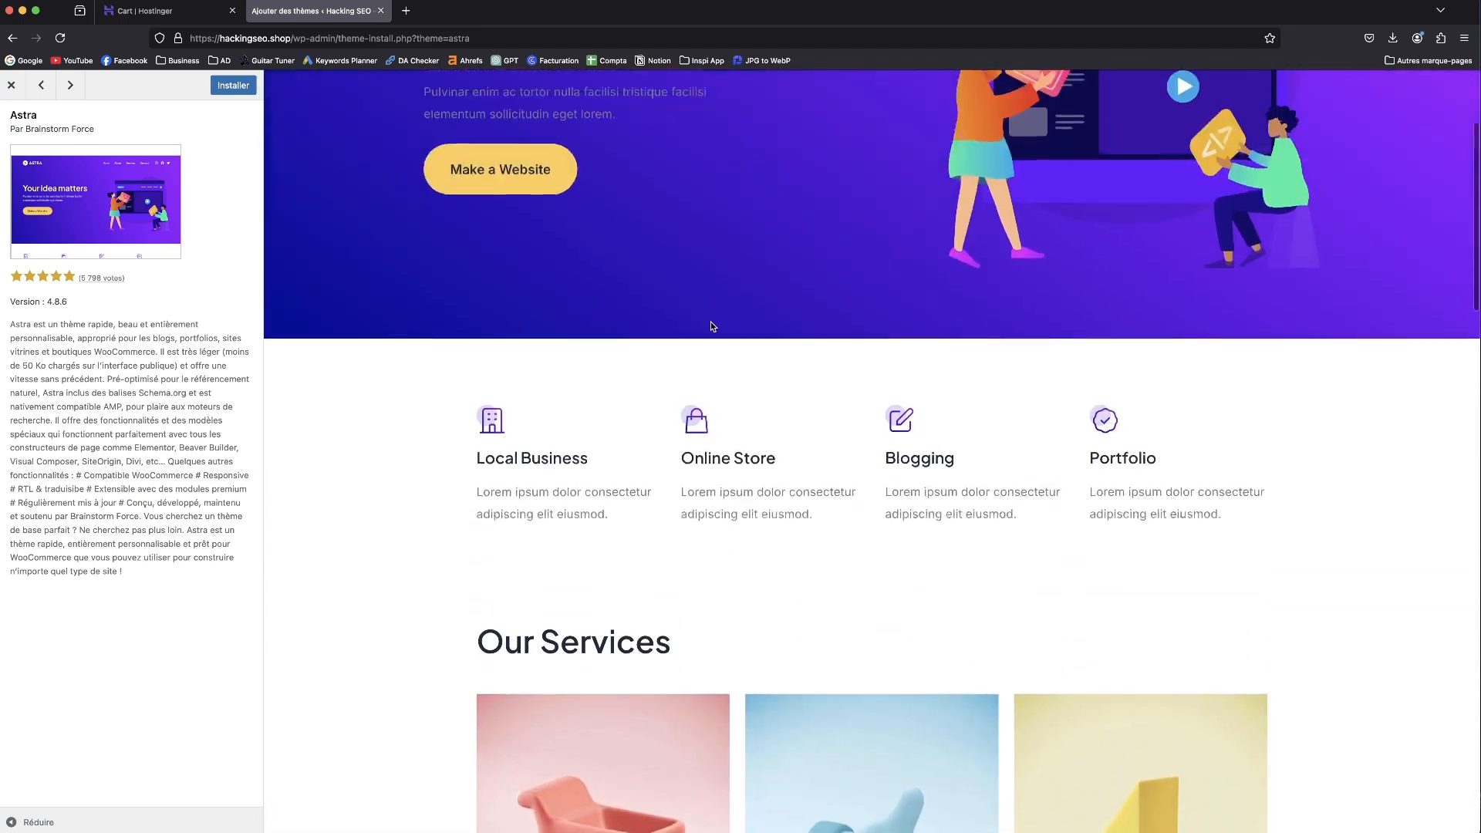
{"action": "scroll", "coordinate": [711, 325], "scroll_direction": "up", "scroll_amount": 1}
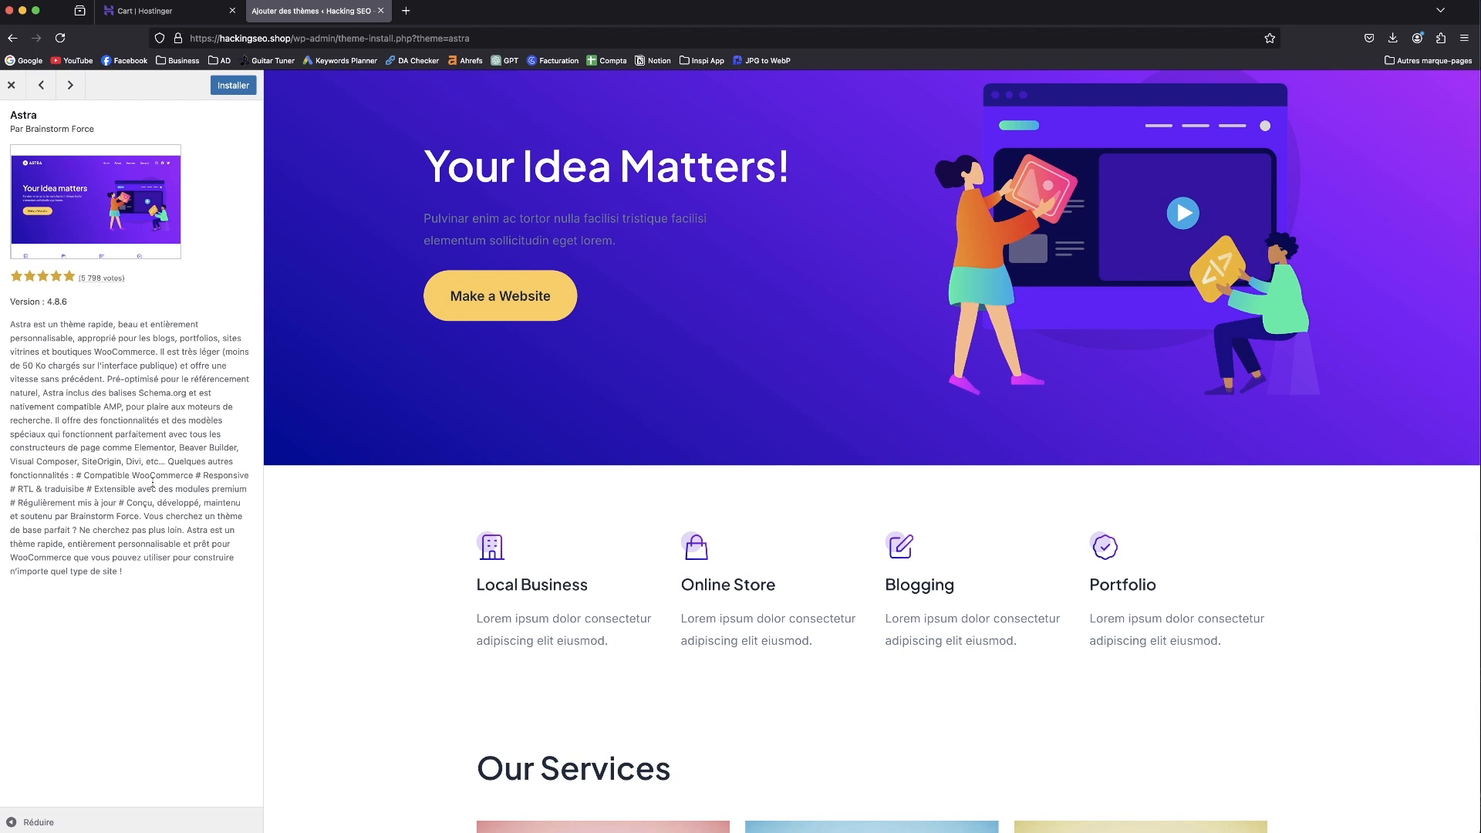
{"action": "mouse_move", "coordinate": [135, 448]}
{"action": "left_mouse_down"}
{"action": "mouse_move", "coordinate": [176, 450]}
{"action": "mouse_move", "coordinate": [158, 461]}
{"action": "left_mouse_up"}
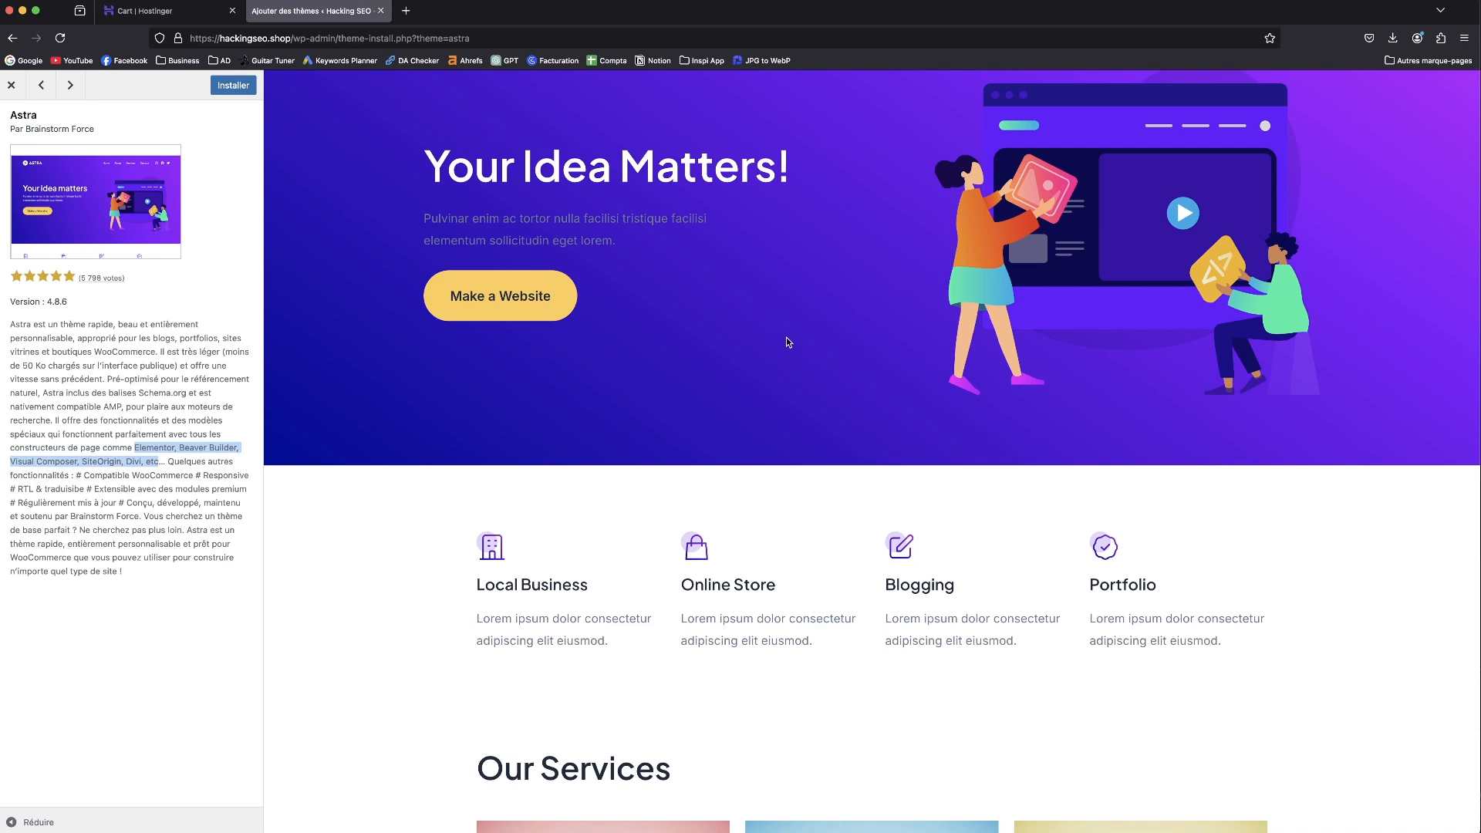
- Examine the Astra demo page from its services section down to the footer and back up to the header banner
{"action": "scroll", "coordinate": [786, 341], "scroll_direction": "down", "scroll_amount": 10}
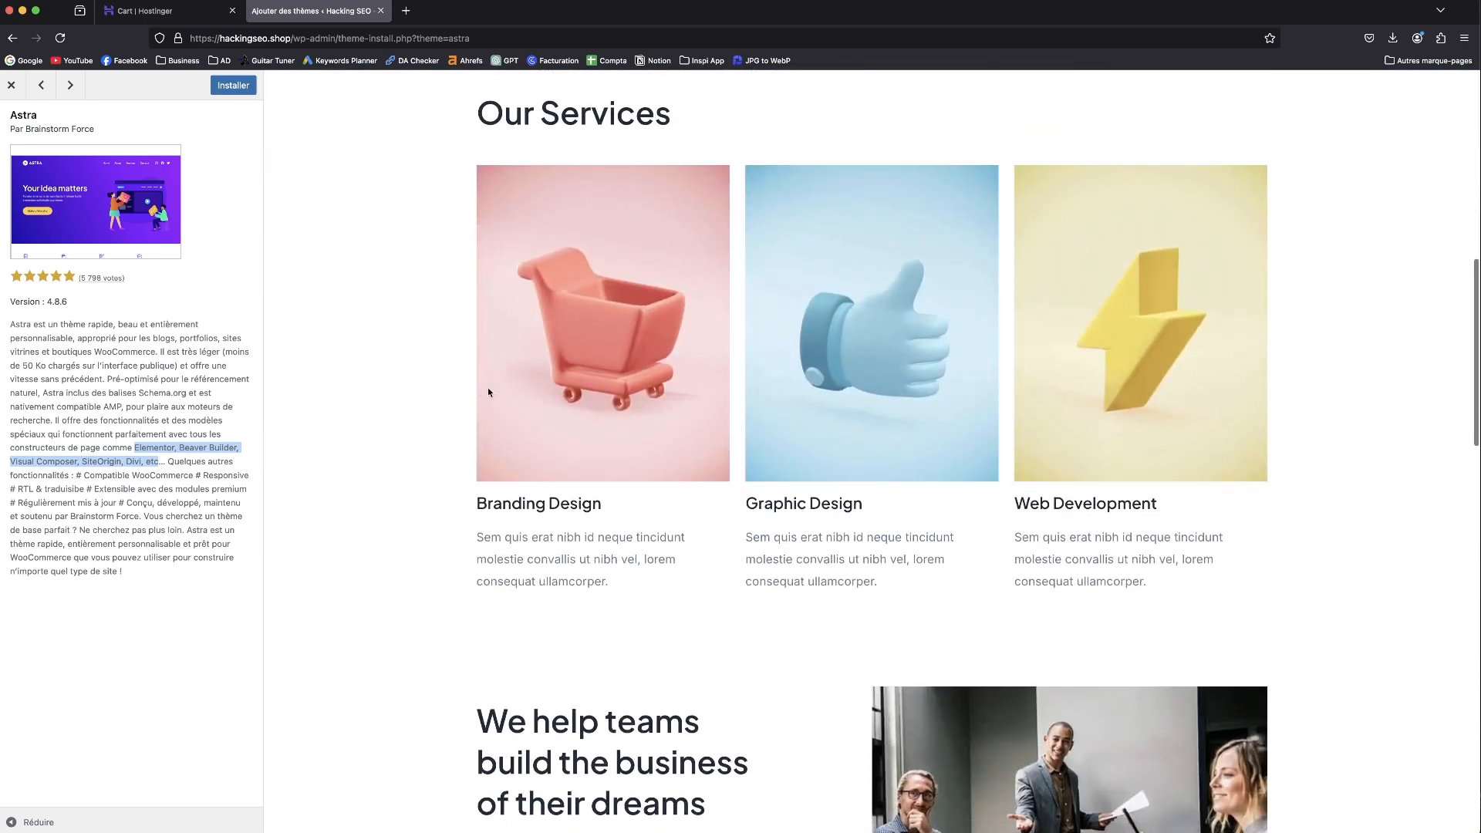
{"action": "left_click", "coordinate": [442, 381]}
{"action": "scroll", "coordinate": [443, 381], "scroll_direction": "down", "scroll_amount": 10}
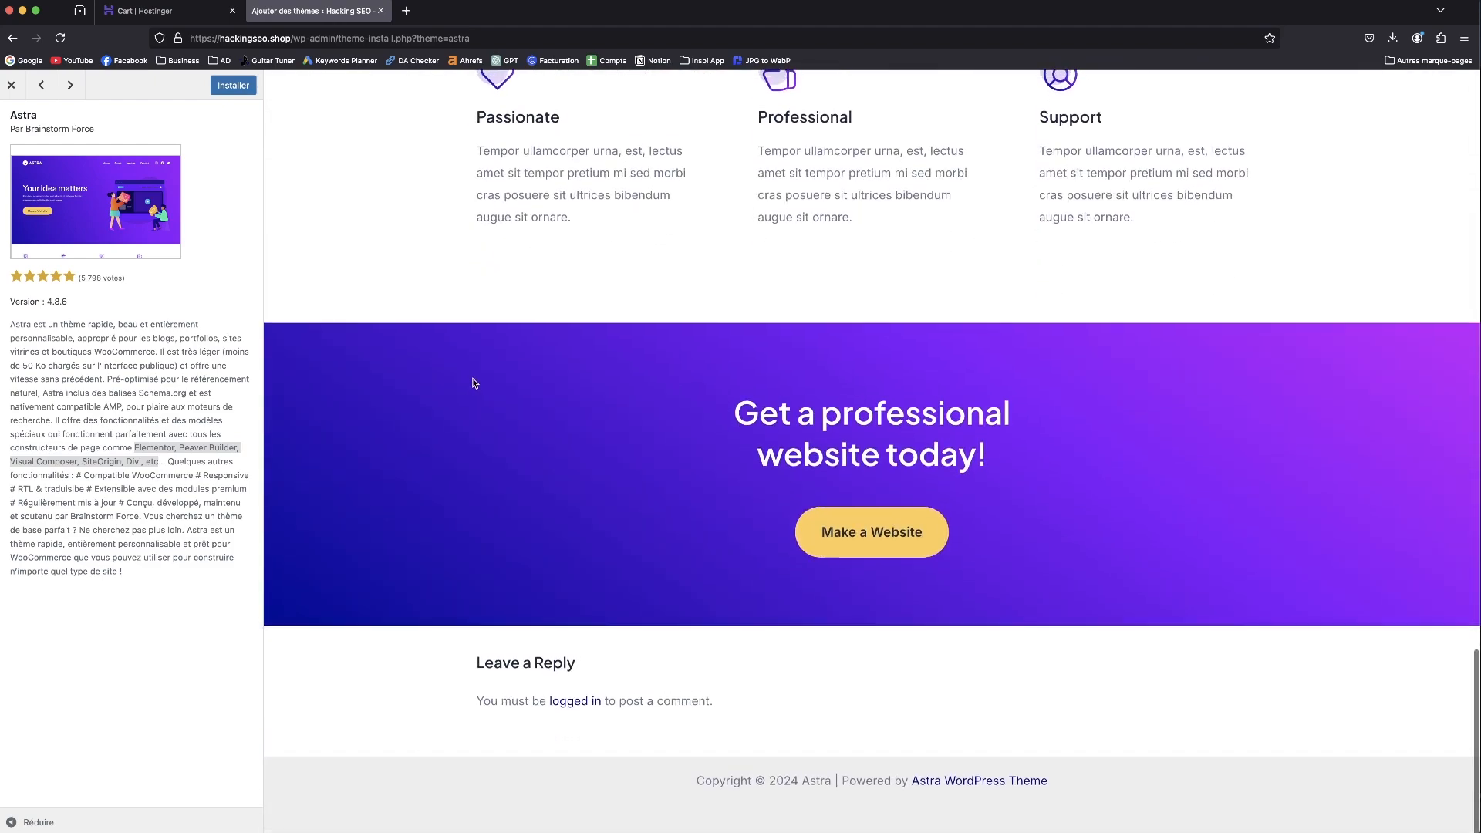
{"action": "scroll", "coordinate": [471, 382], "scroll_direction": "up", "scroll_amount": 3}
{"action": "scroll", "coordinate": [476, 384], "scroll_direction": "up", "scroll_amount": 5}
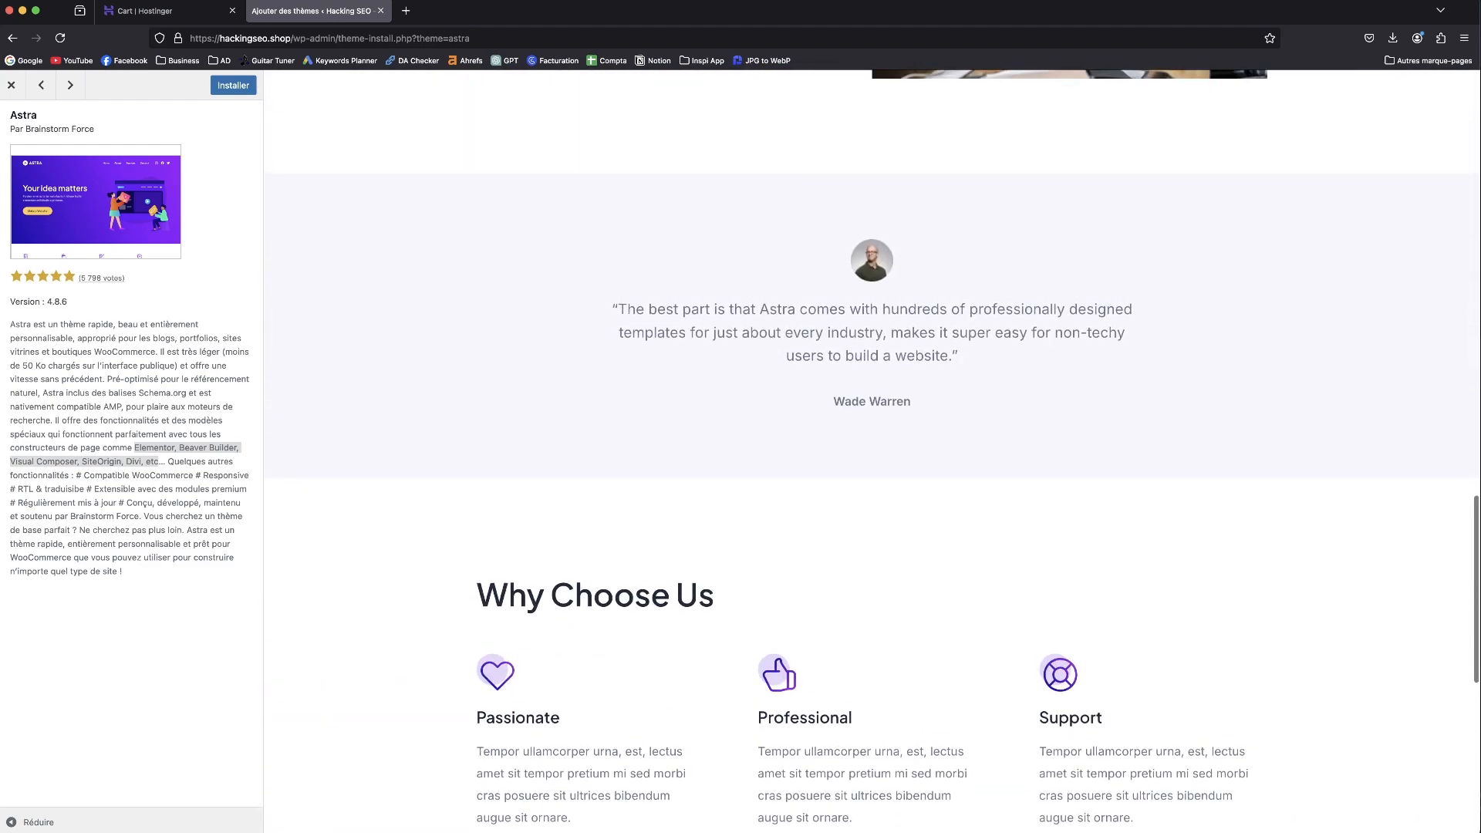
{"action": "scroll", "coordinate": [795, 439], "scroll_direction": "up", "scroll_amount": 10}
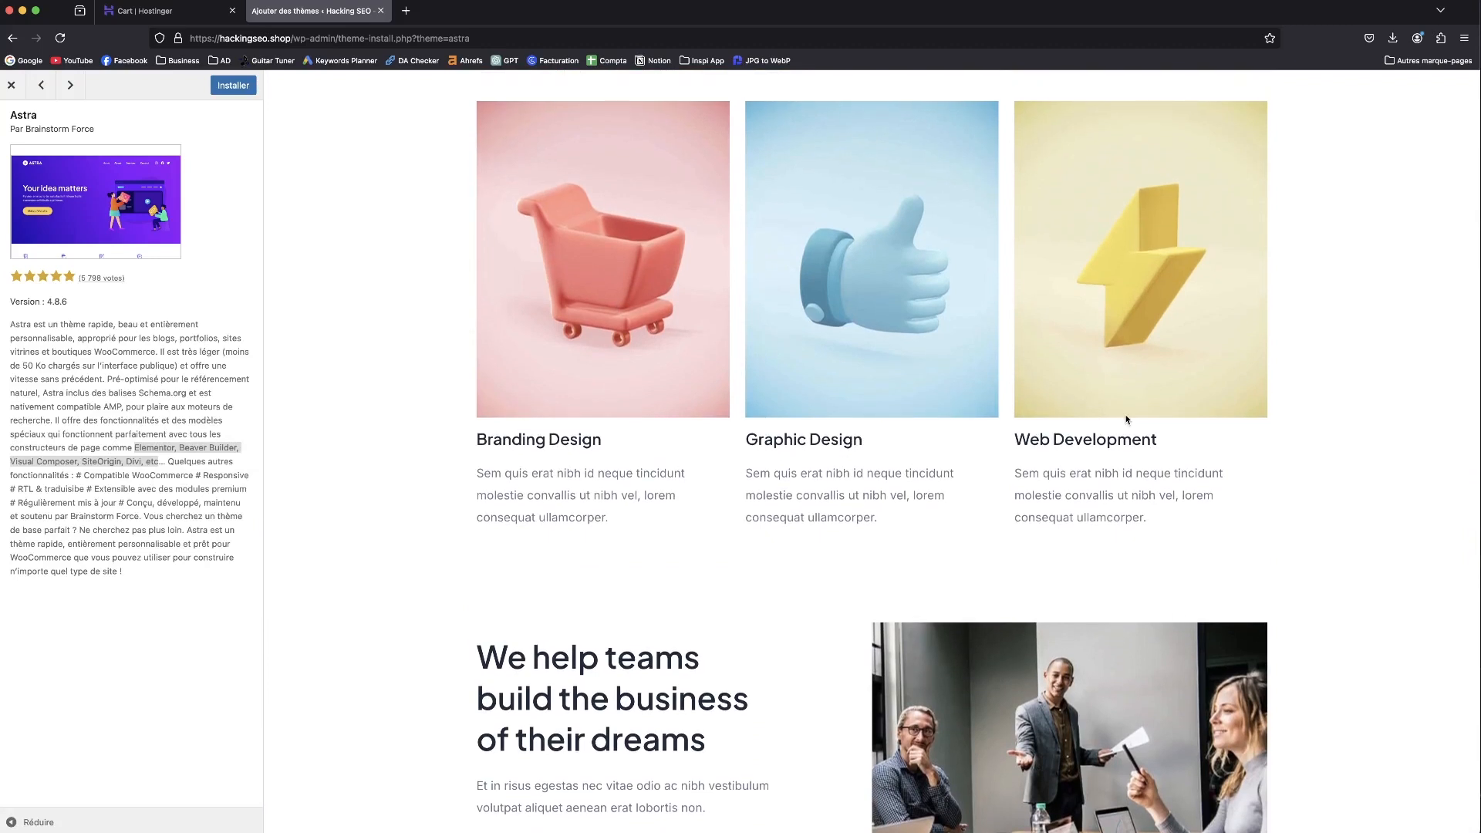
{"action": "scroll", "coordinate": [769, 448], "scroll_direction": "up", "scroll_amount": 10}
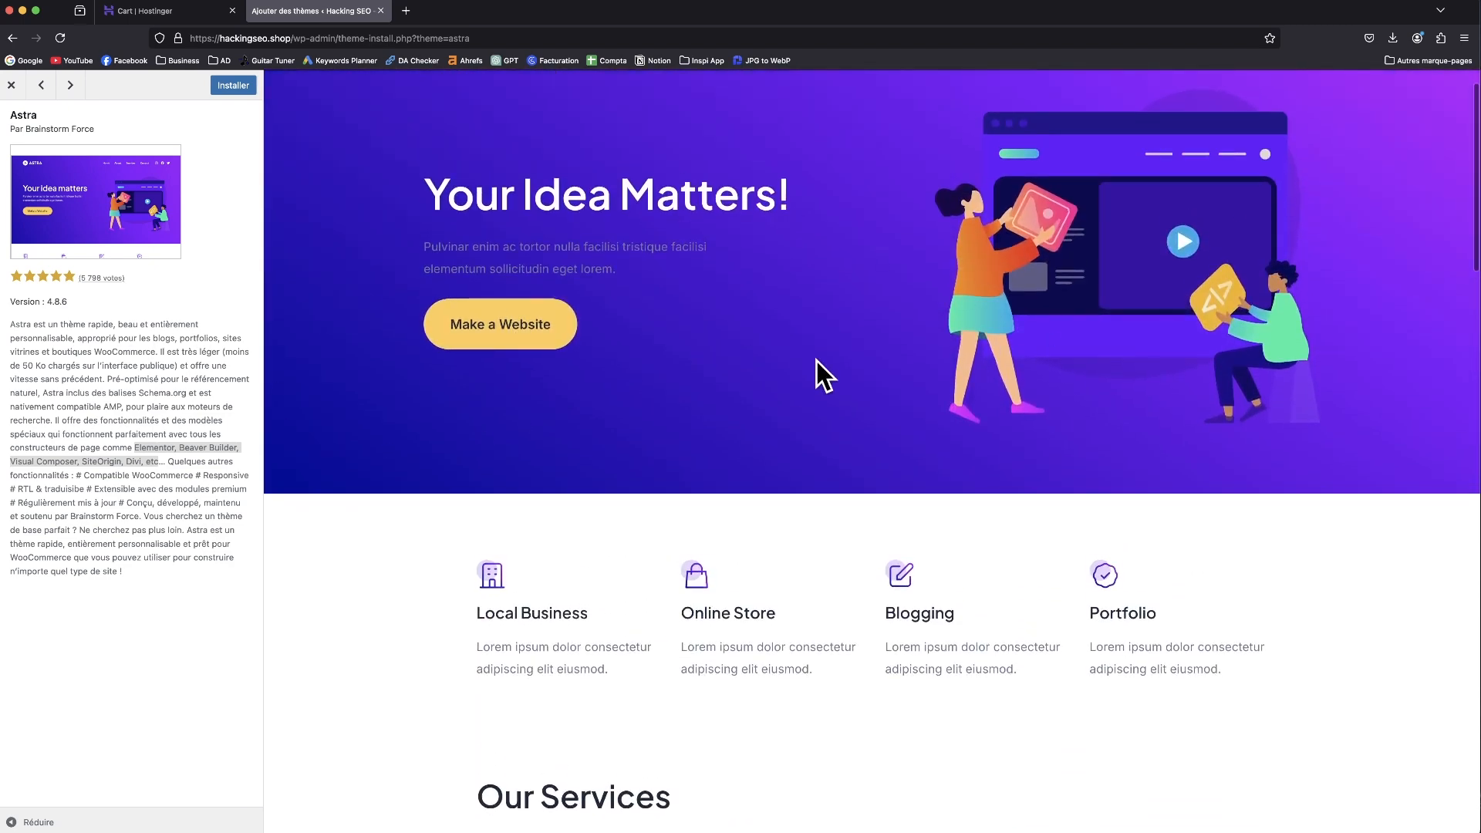
- Install the Astra theme from the theme directory and activate it on the site
{"action": "left_click", "coordinate": [236, 91]}
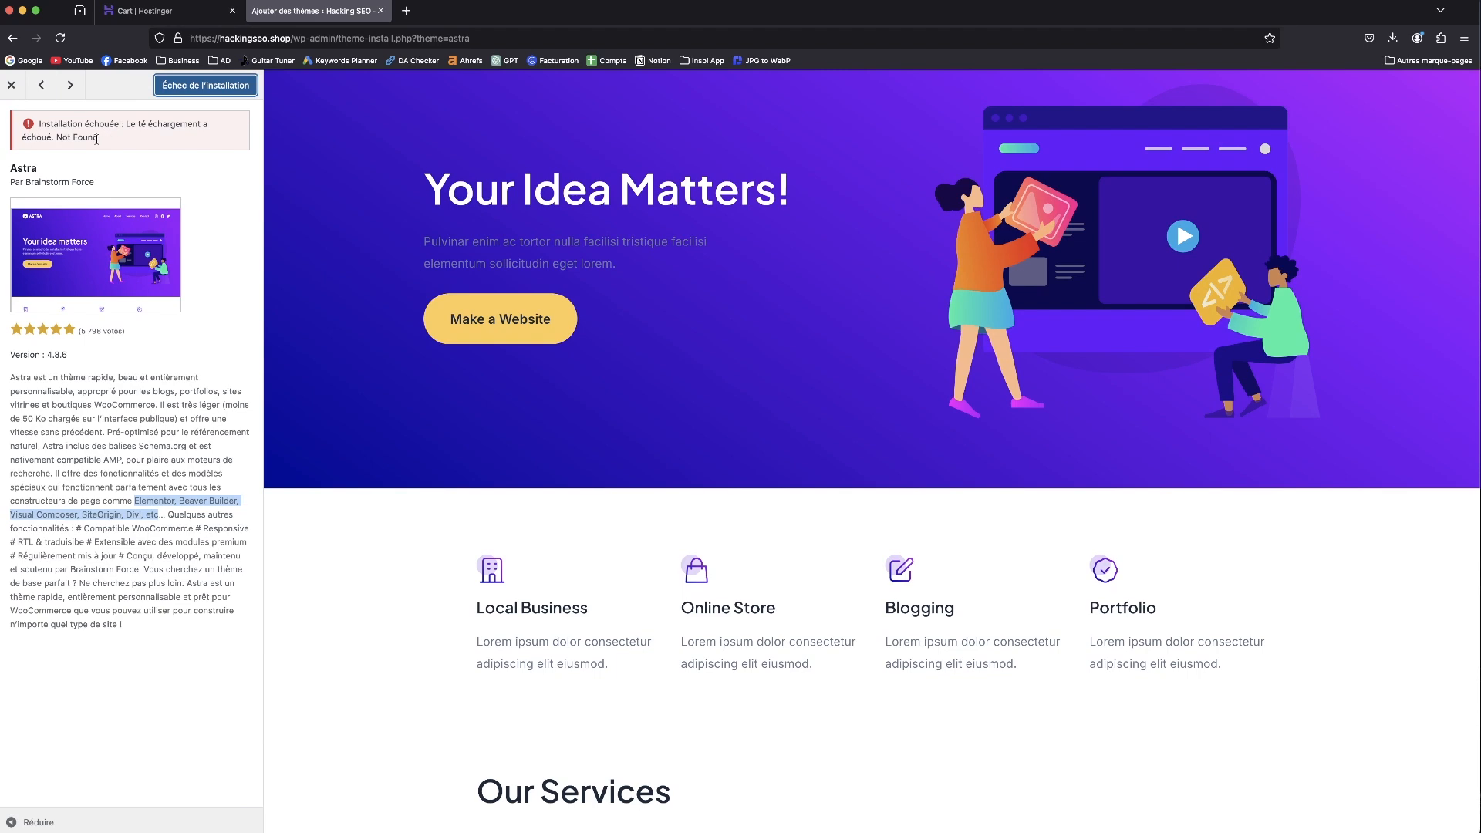
{"action": "left_click", "coordinate": [11, 85]}
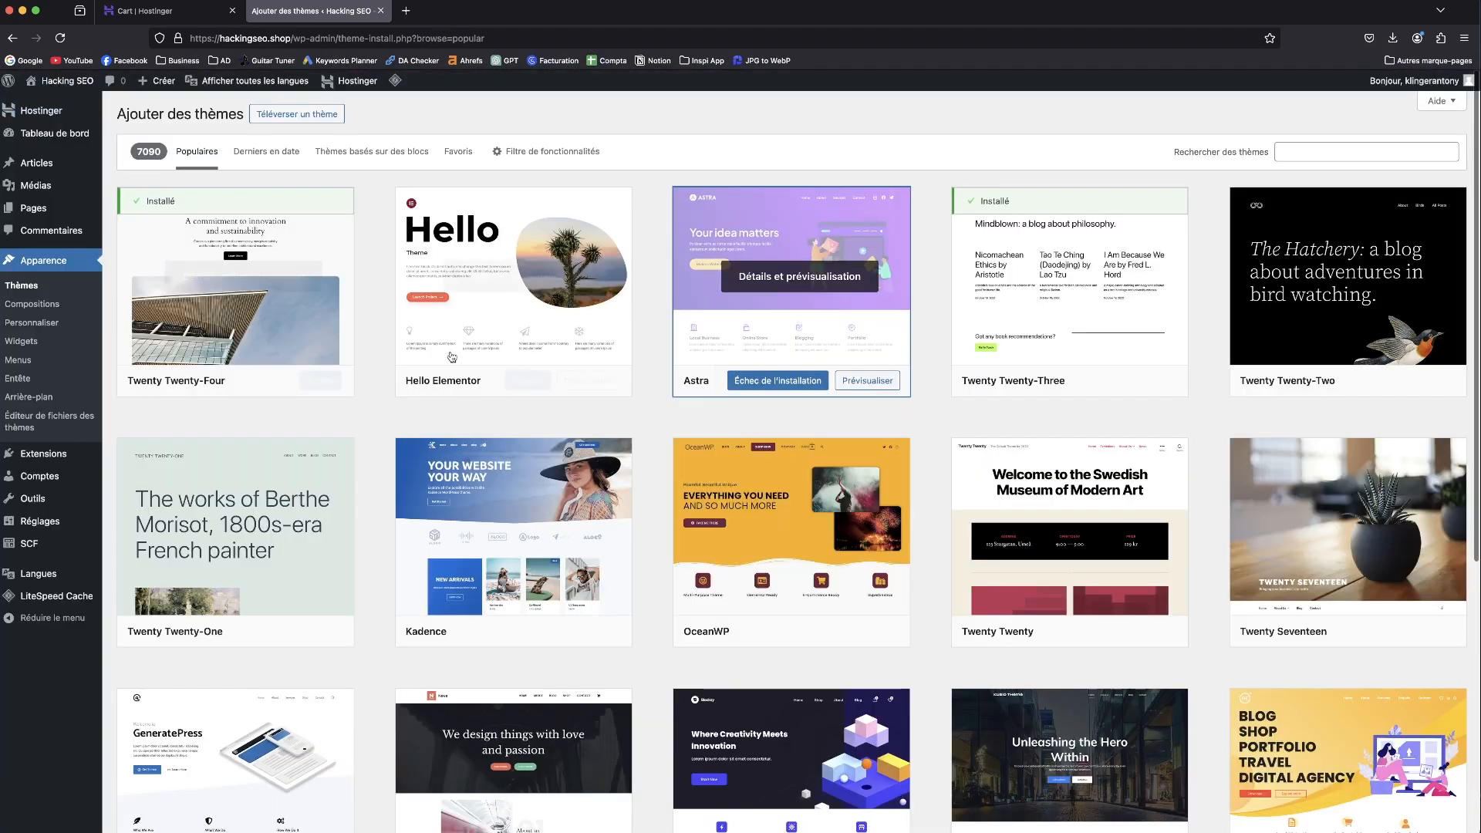
{"action": "left_click", "coordinate": [752, 381]}
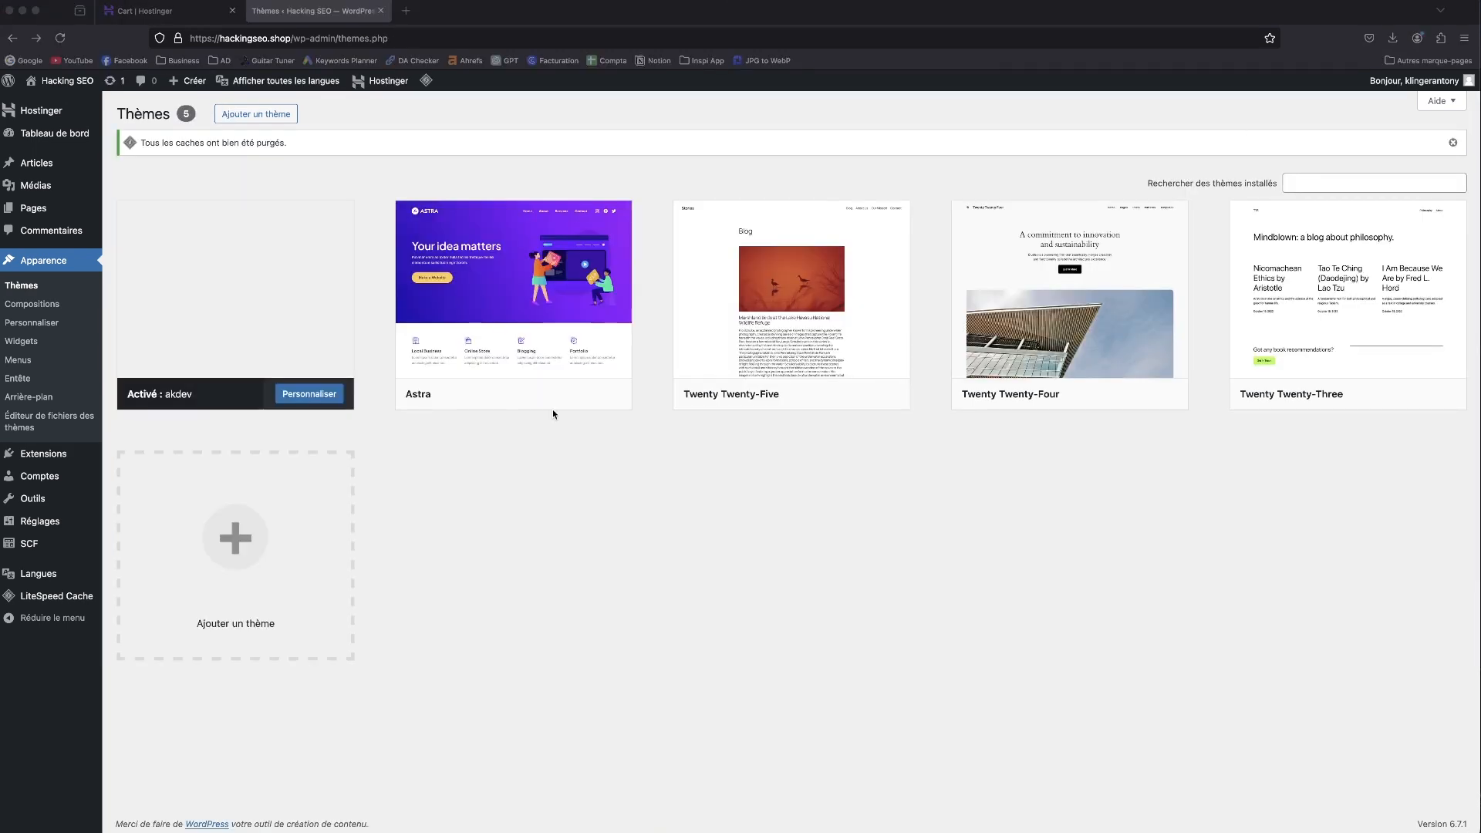
{"action": "left_click", "coordinate": [546, 523]}
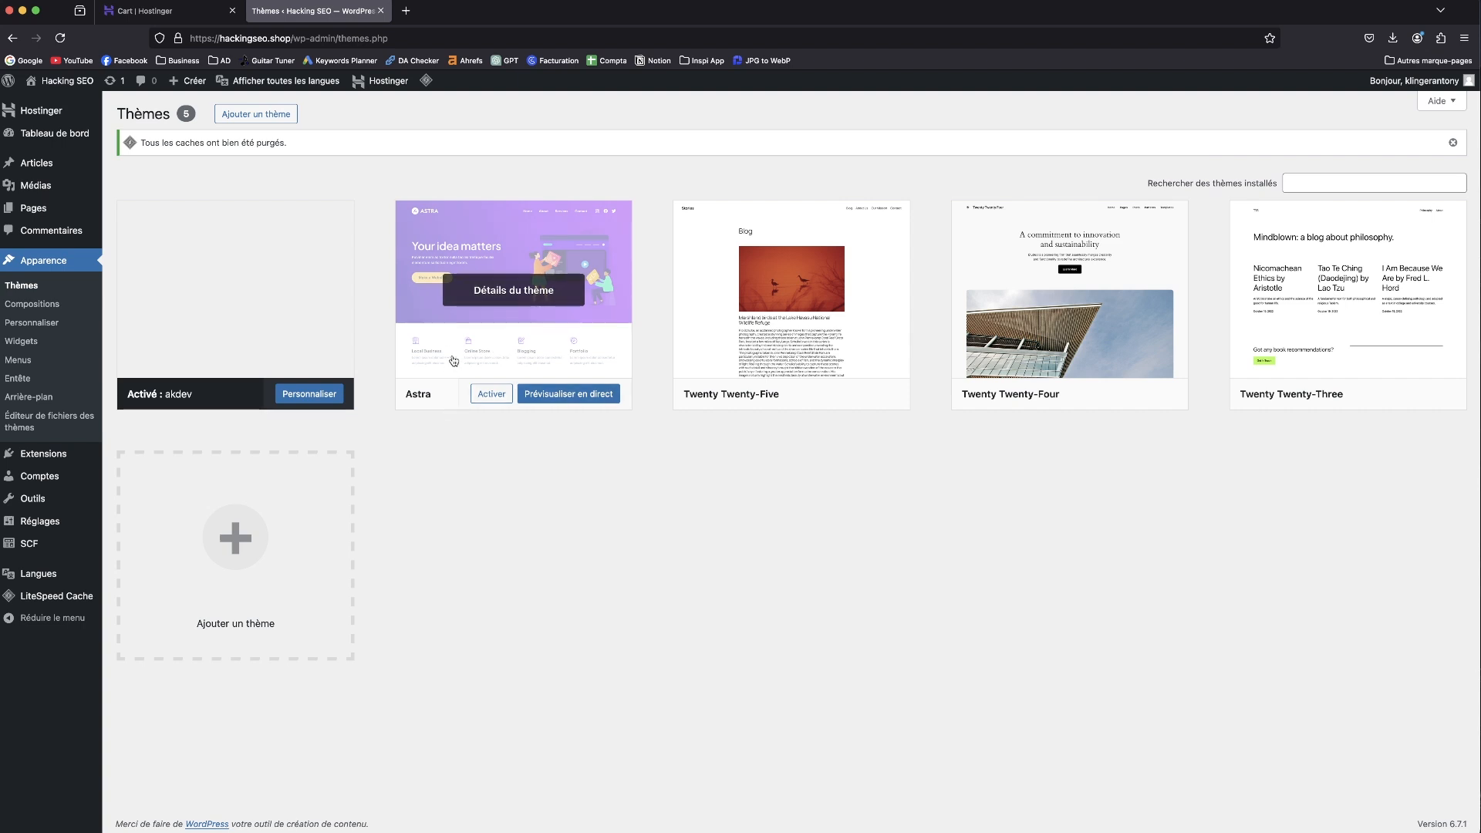
{"action": "left_click", "coordinate": [492, 393]}
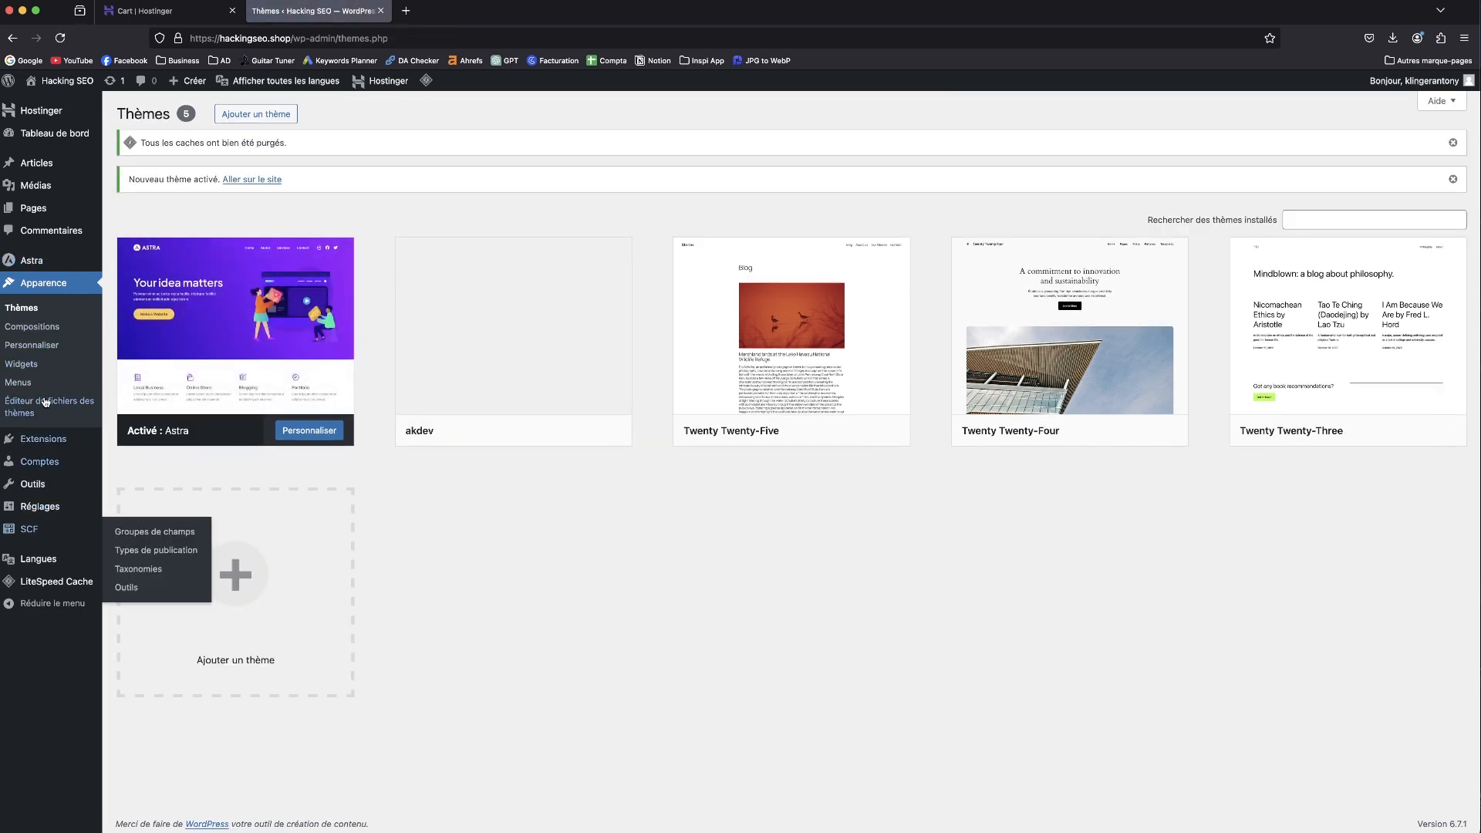
- In Astra's typography settings, compare the font presets and apply the serif heading preset with Work Sans body text
{"action": "left_click", "coordinate": [44, 268]}
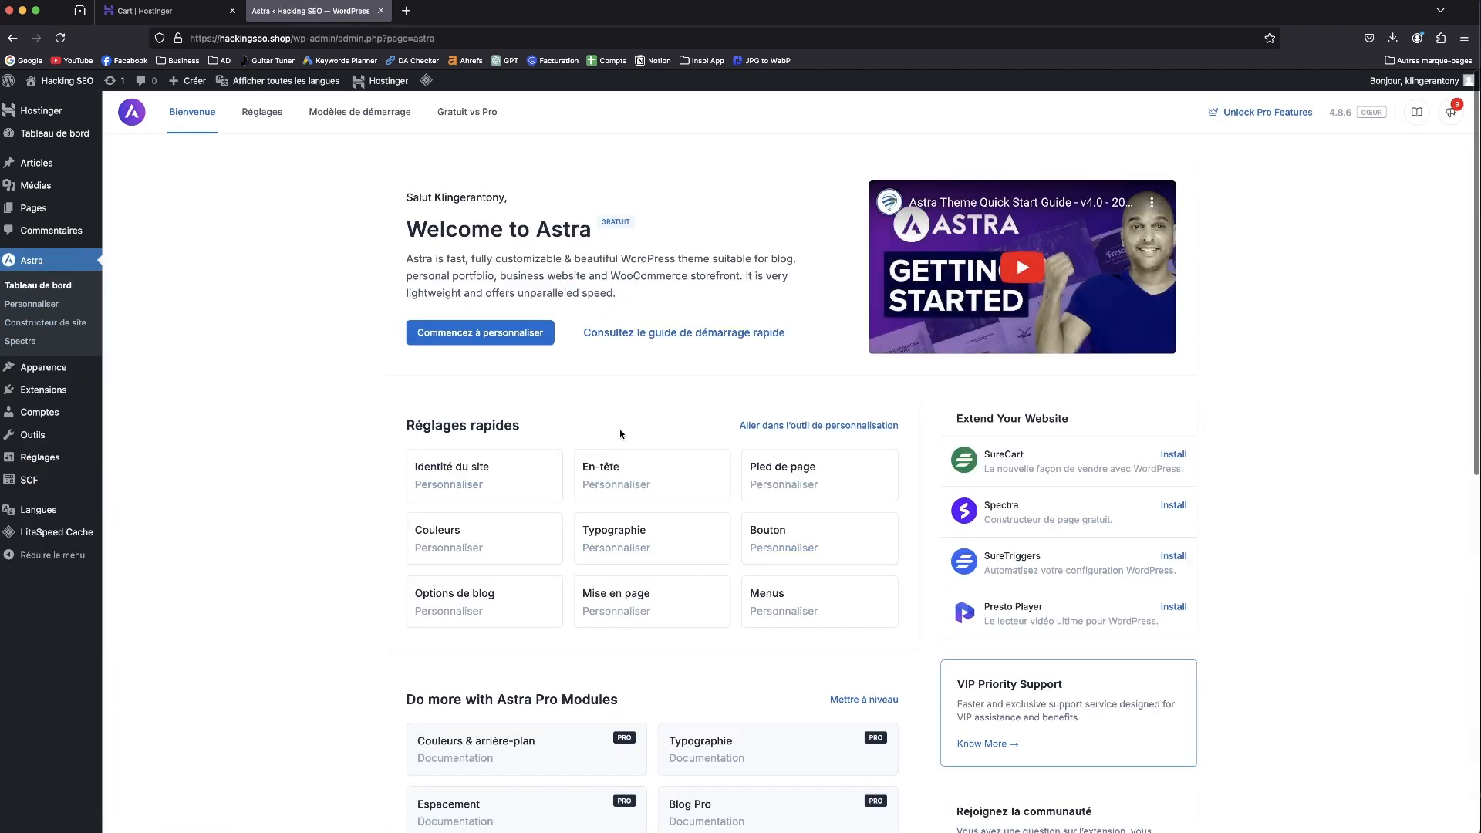
{"action": "left_click", "coordinate": [594, 540]}
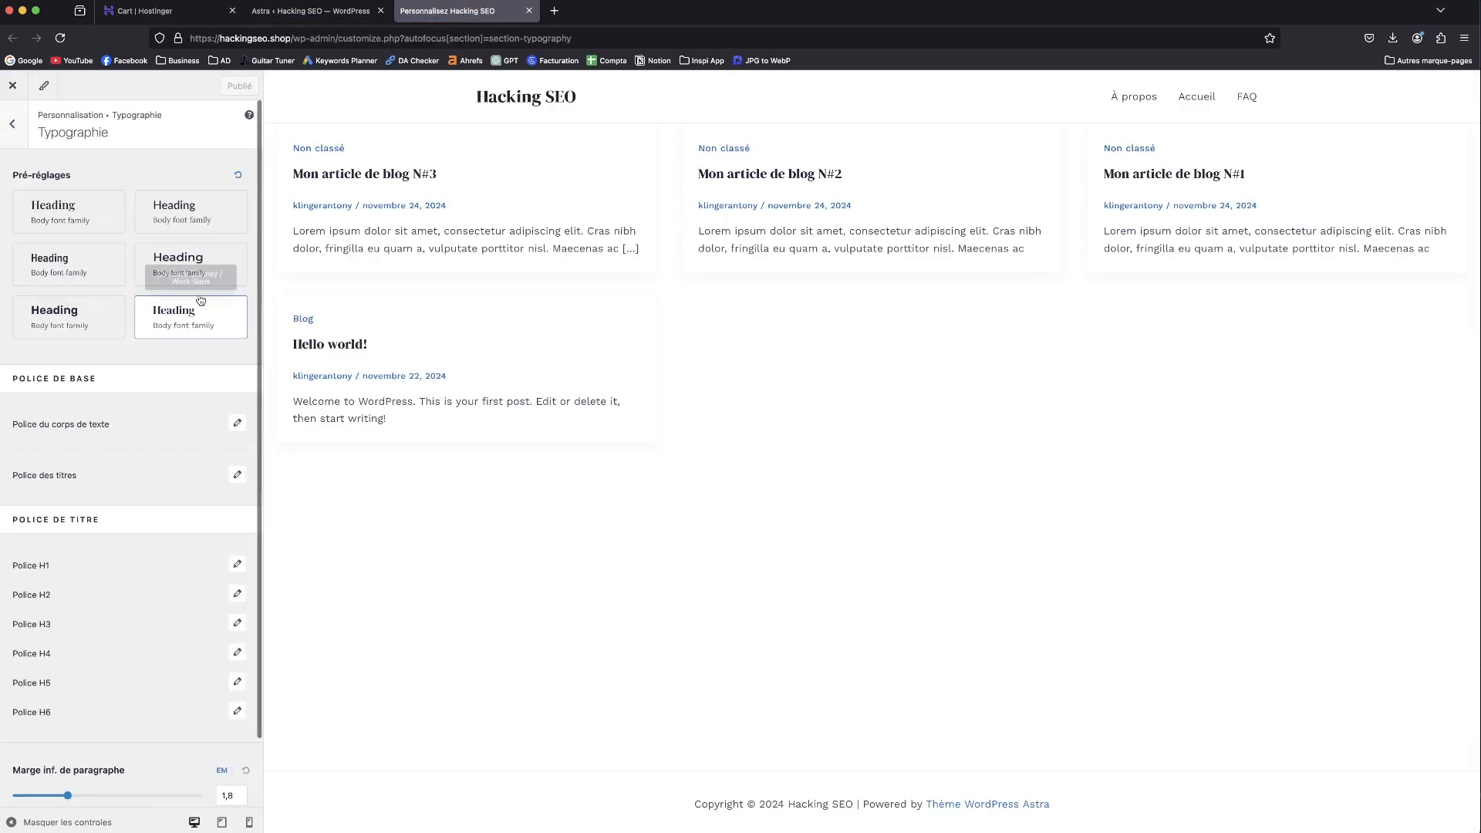
{"action": "left_click", "coordinate": [185, 267]}
{"action": "left_click", "coordinate": [172, 224]}
{"action": "scroll", "coordinate": [162, 222], "scroll_direction": "down", "scroll_amount": 1}
{"action": "left_click", "coordinate": [98, 209]}
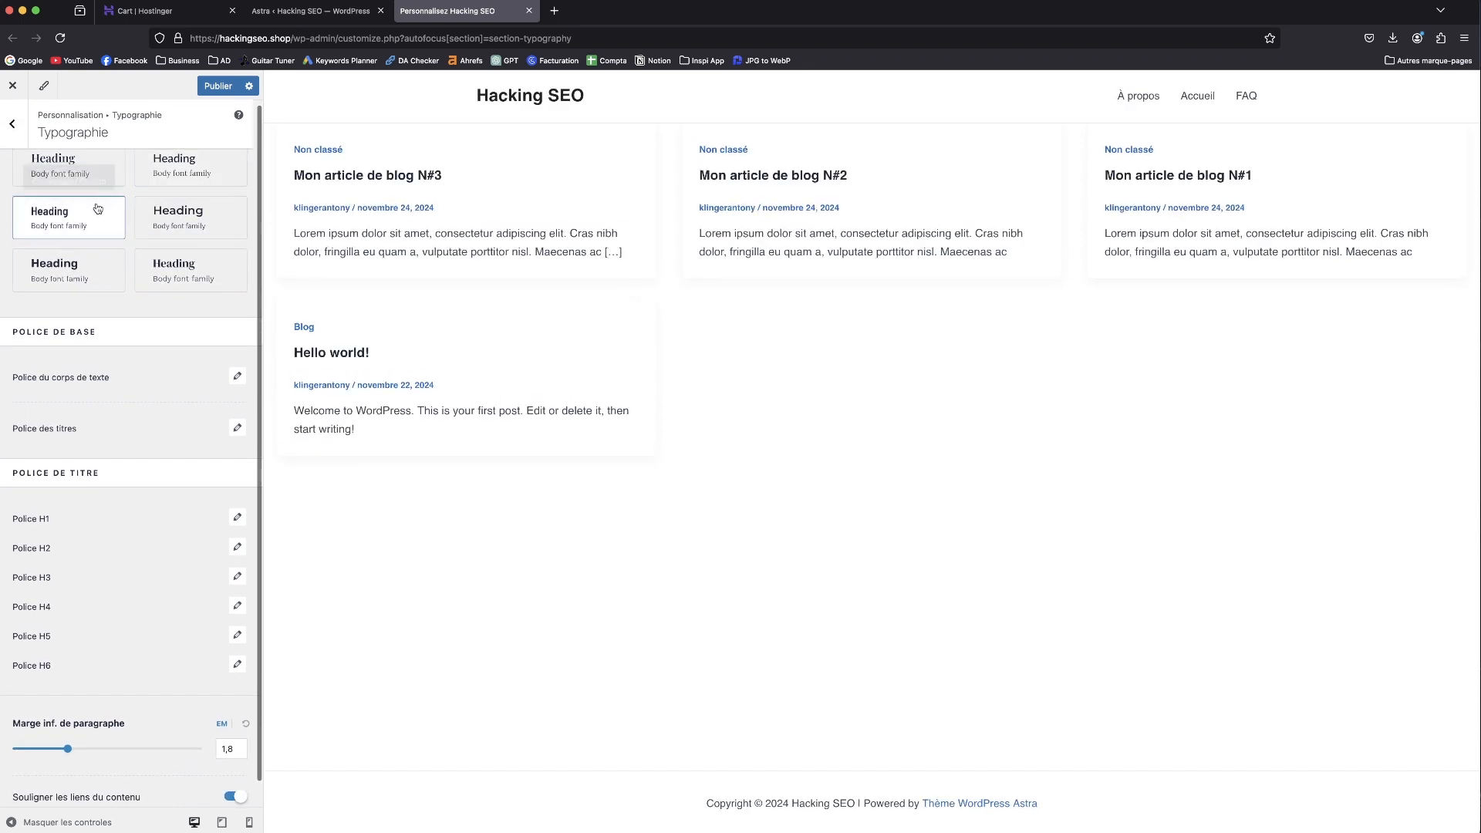
{"action": "scroll", "coordinate": [89, 254], "scroll_direction": "up", "scroll_amount": 1}
{"action": "left_click", "coordinate": [97, 326]}
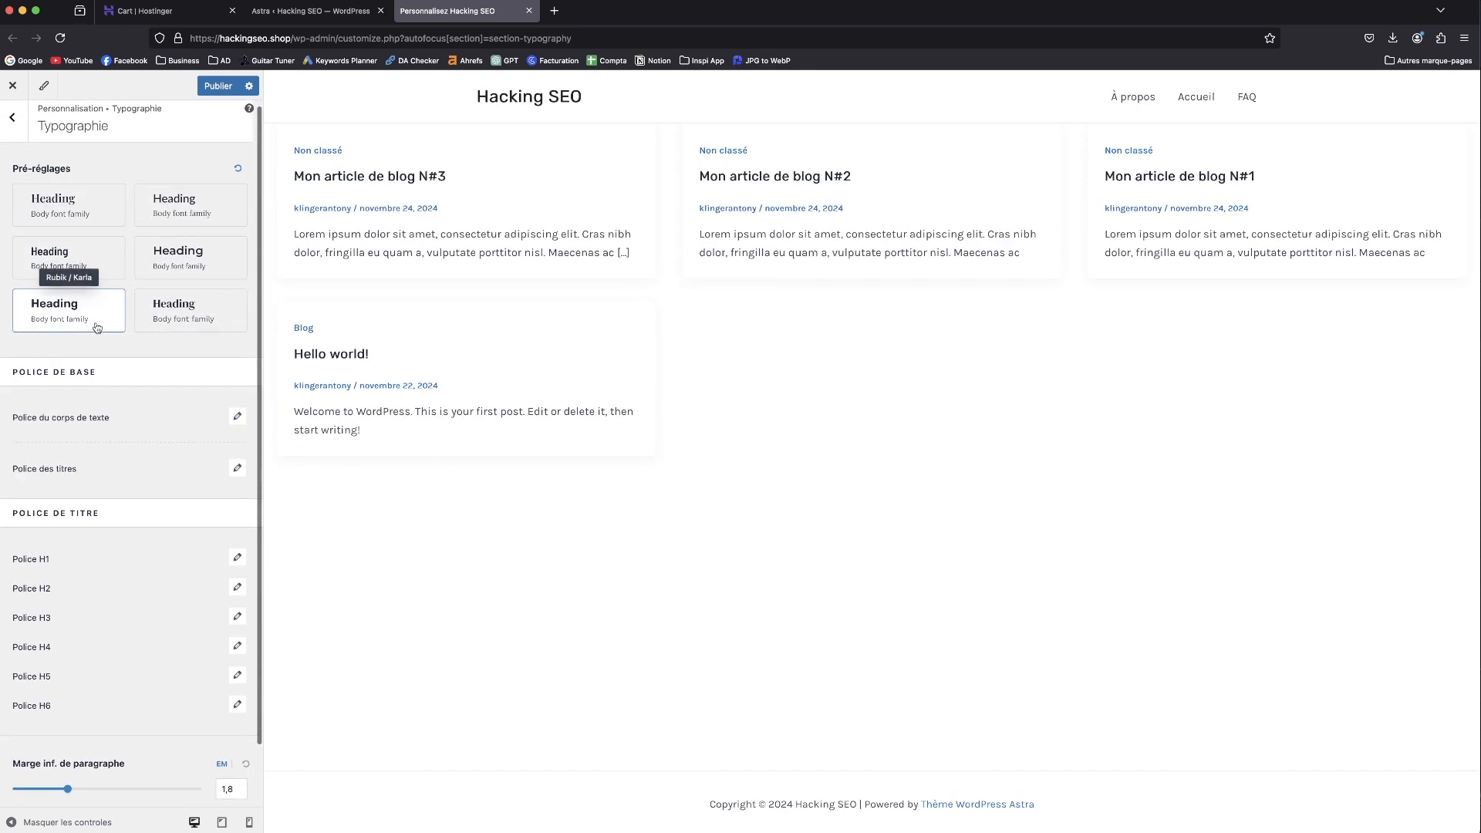
{"action": "left_click", "coordinate": [185, 313]}
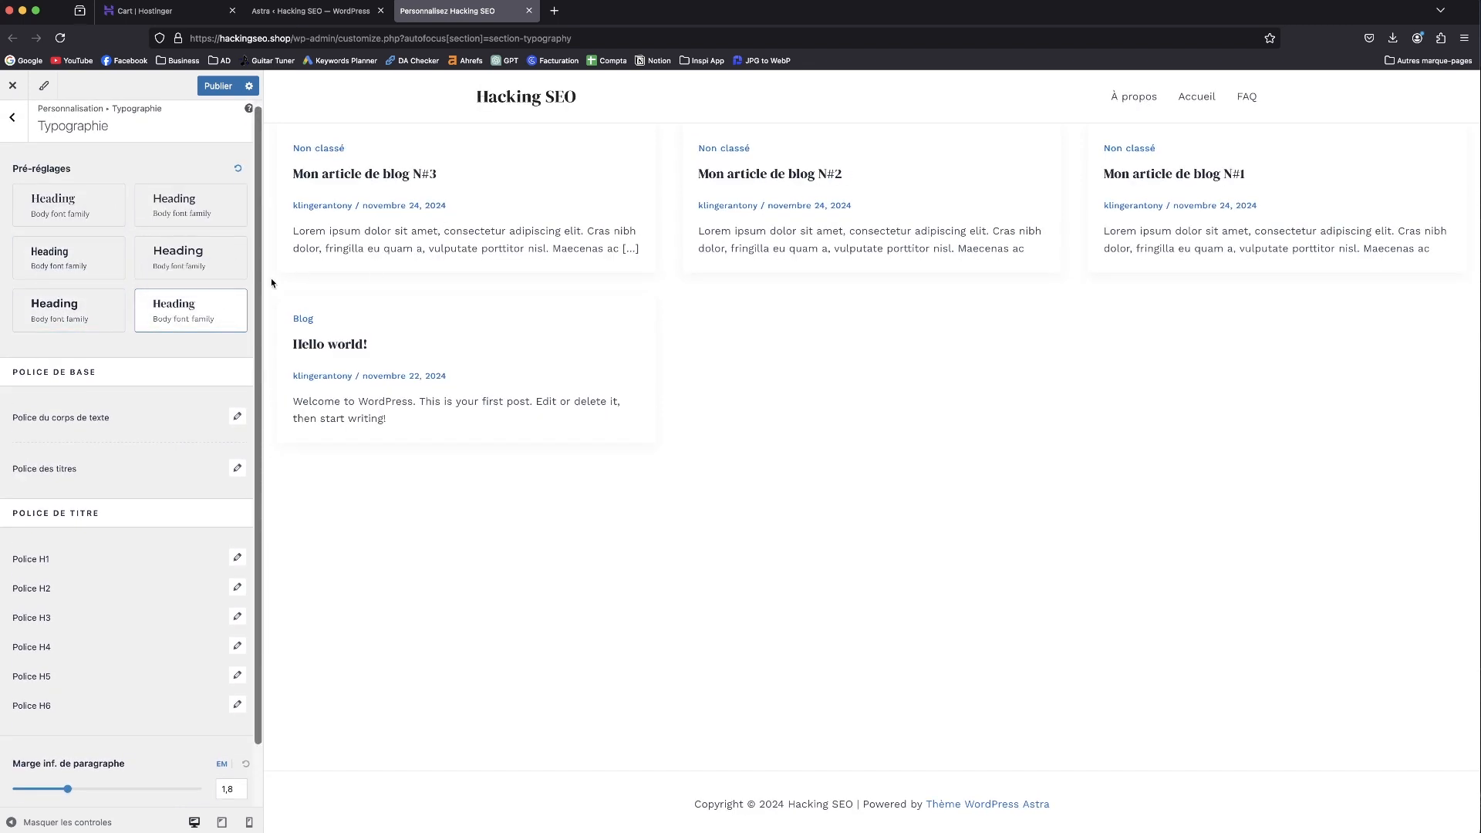
- Inspect the body text font options, set the paragraph bottom margin to 1.5 em and publish the typography changes
{"action": "left_click", "coordinate": [239, 418]}
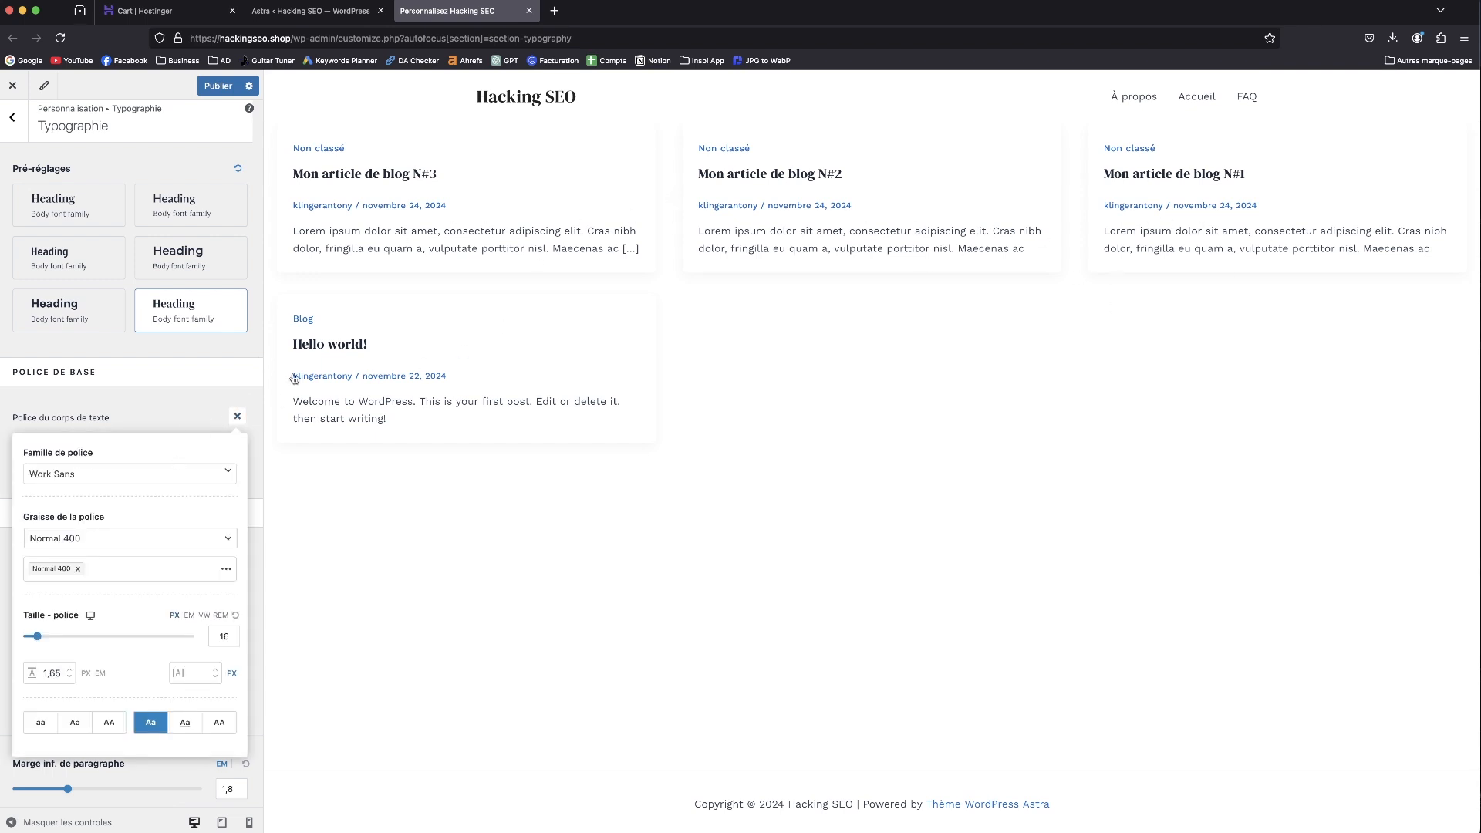
{"action": "left_click", "coordinate": [237, 415]}
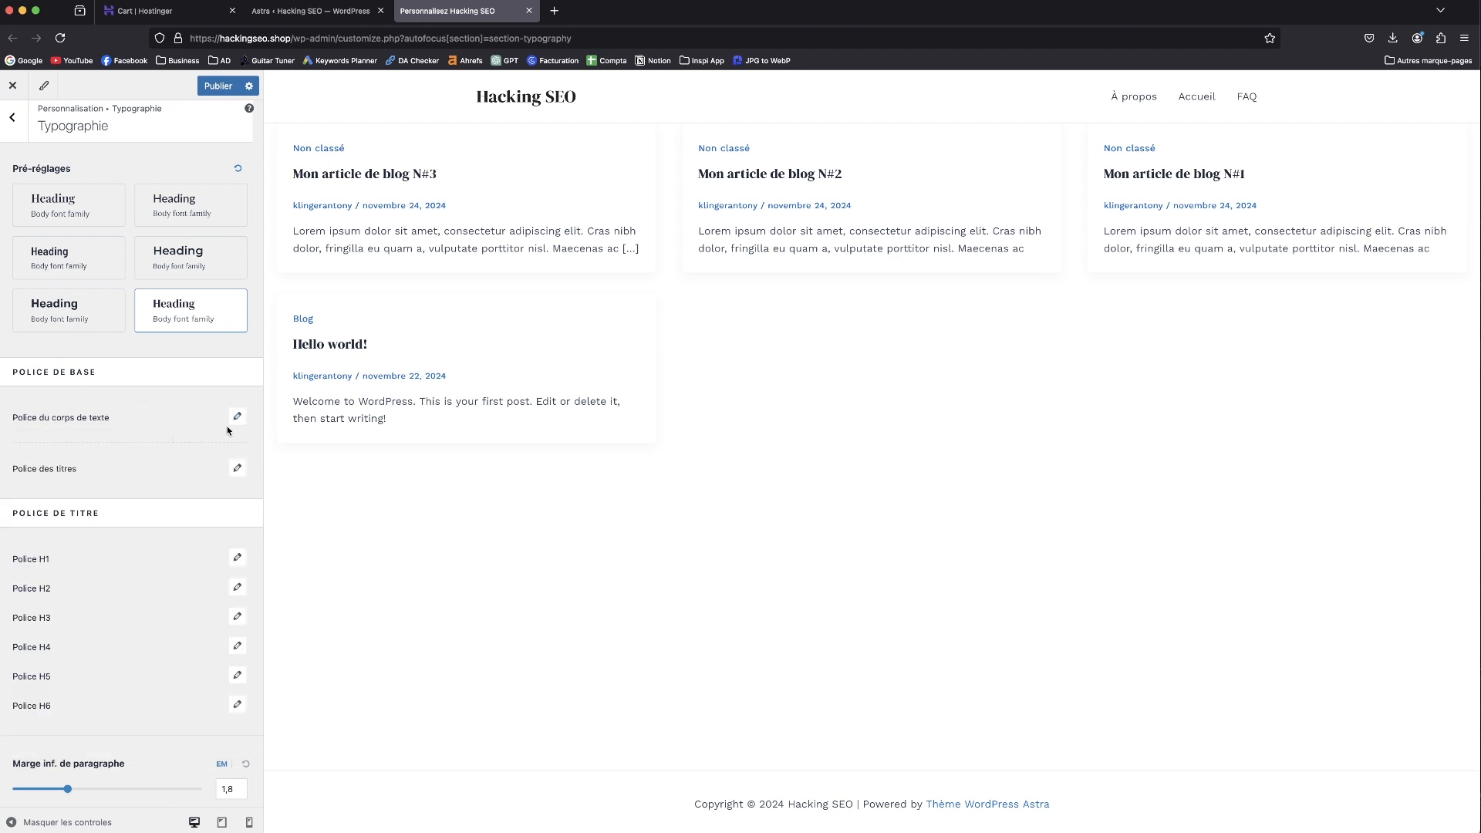
{"action": "scroll", "coordinate": [238, 683], "scroll_direction": "down", "scroll_amount": 2}
{"action": "mouse_move", "coordinate": [68, 724]}
{"action": "left_mouse_down"}
{"action": "mouse_move", "coordinate": [90, 728]}
{"action": "mouse_move", "coordinate": [56, 728]}
{"action": "left_mouse_up"}
{"action": "left_click", "coordinate": [219, 86]}
- Preview "Mon article de blog N#3", leave the customizer and view this article on the live site from the articles list
{"action": "left_click", "coordinate": [370, 174]}
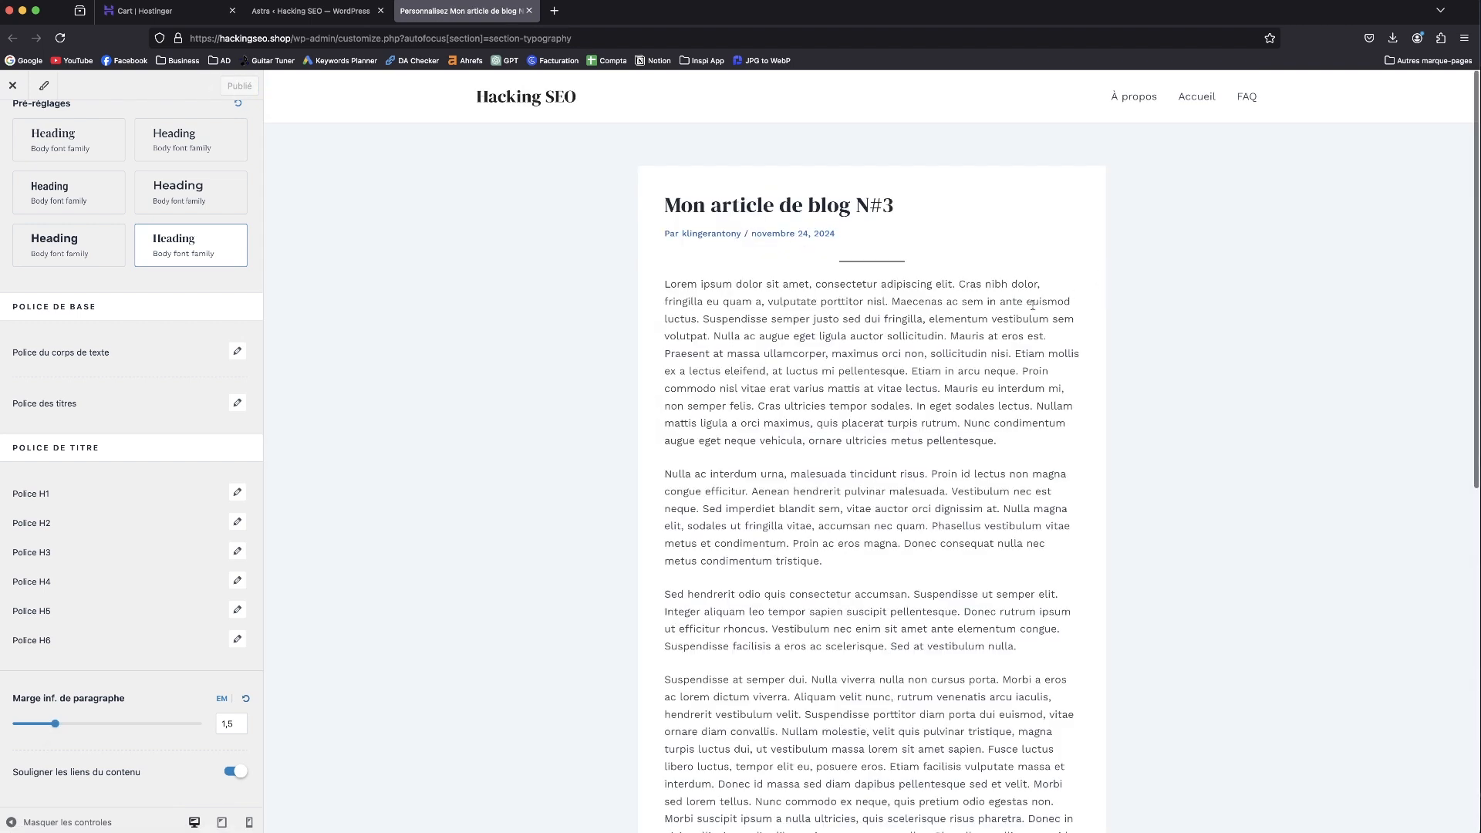
{"action": "left_click", "coordinate": [12, 84]}
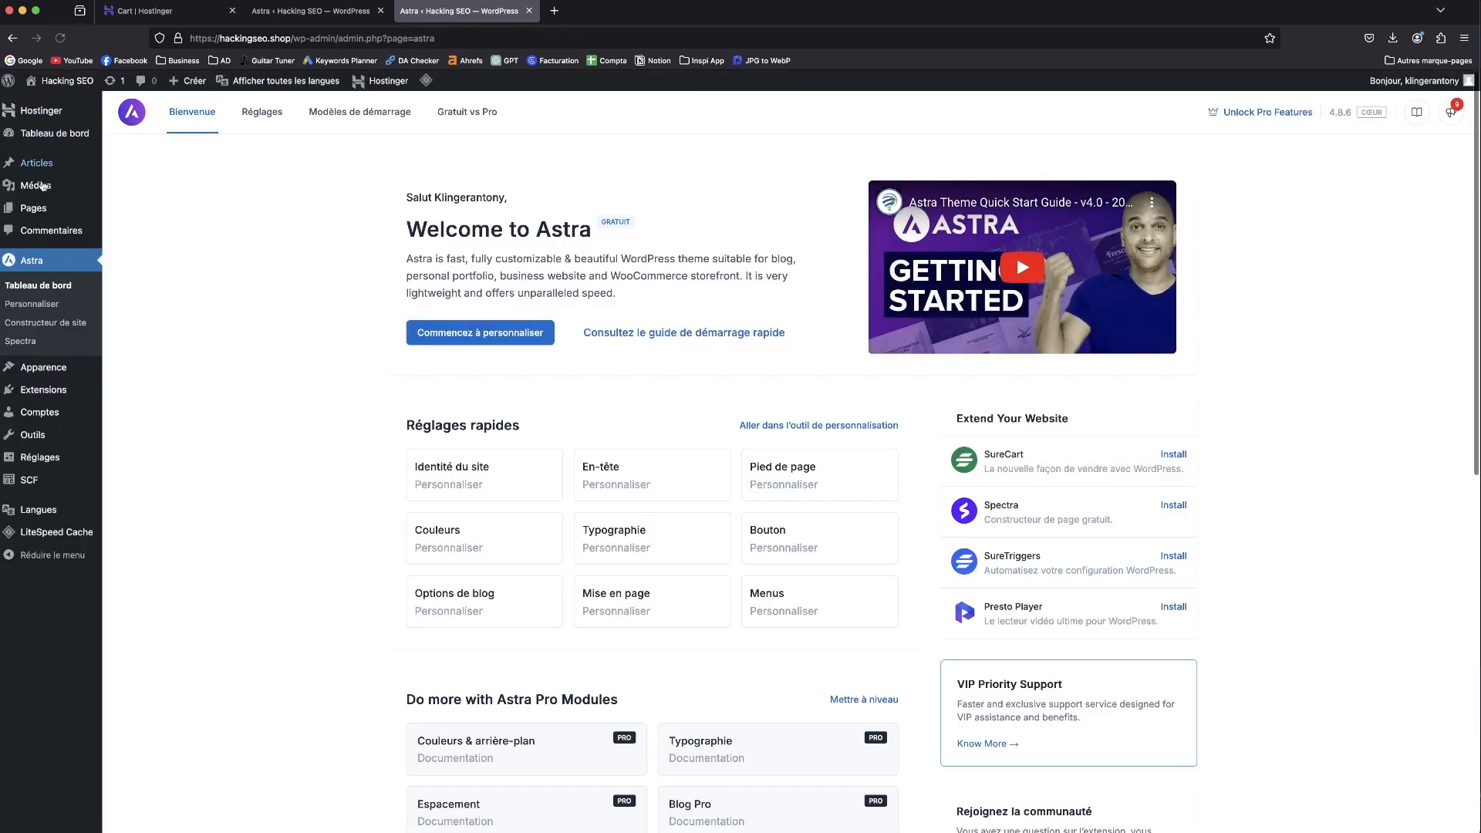
{"action": "scroll", "coordinate": [387, 359], "scroll_direction": "down", "scroll_amount": 3}
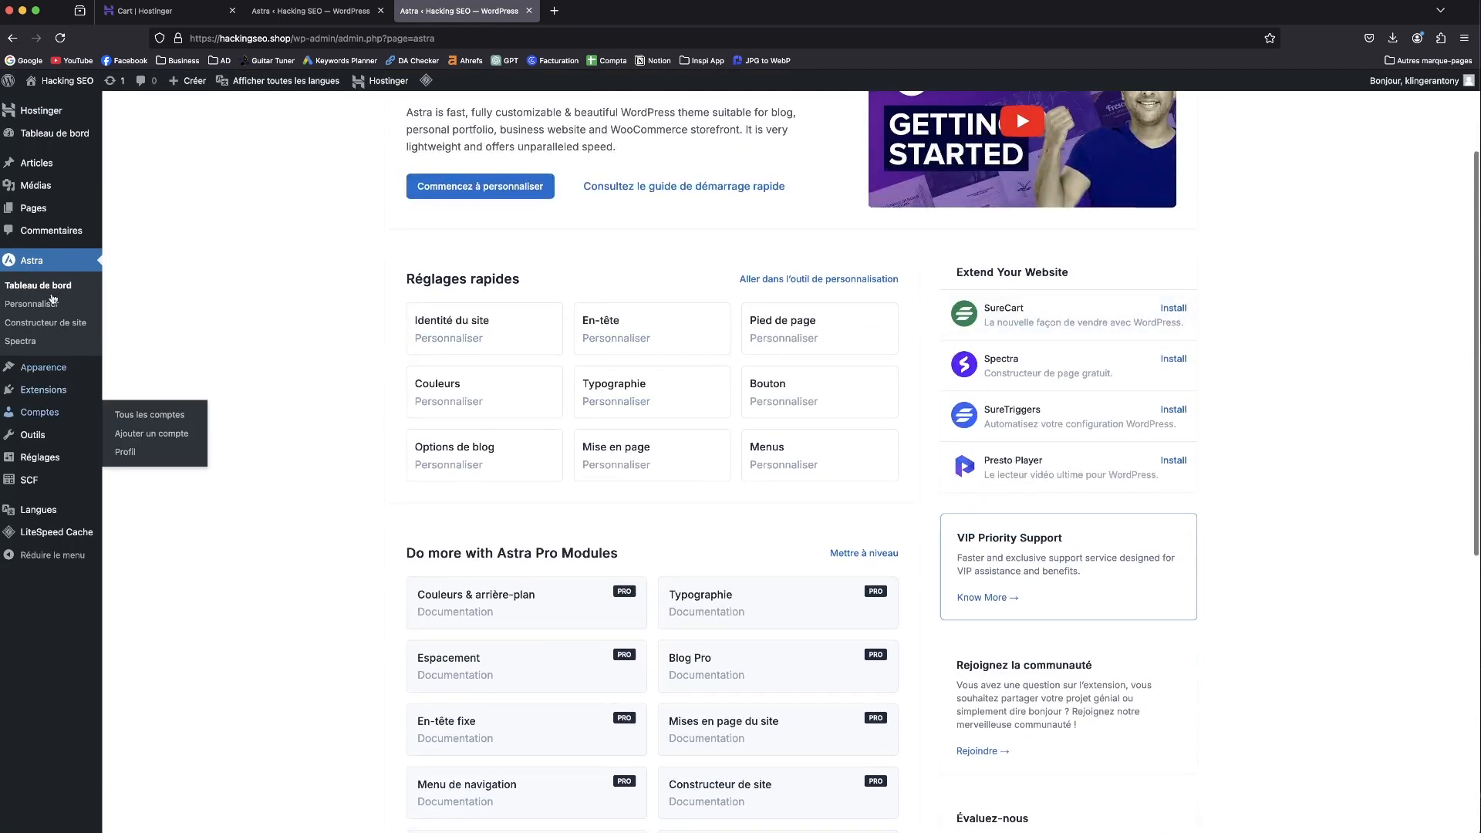
{"action": "left_click", "coordinate": [71, 169]}
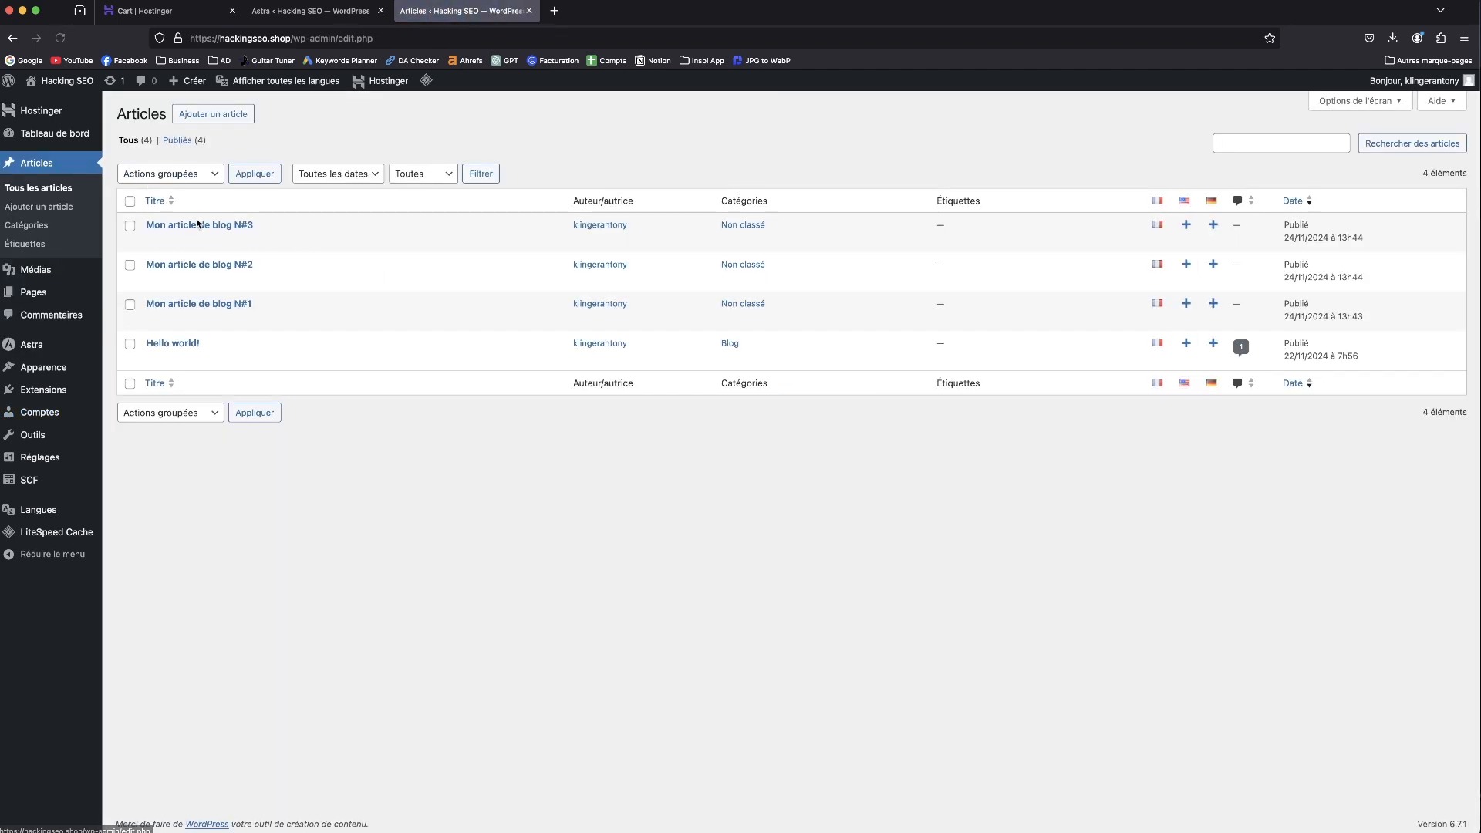
{"action": "left_click", "coordinate": [319, 241]}
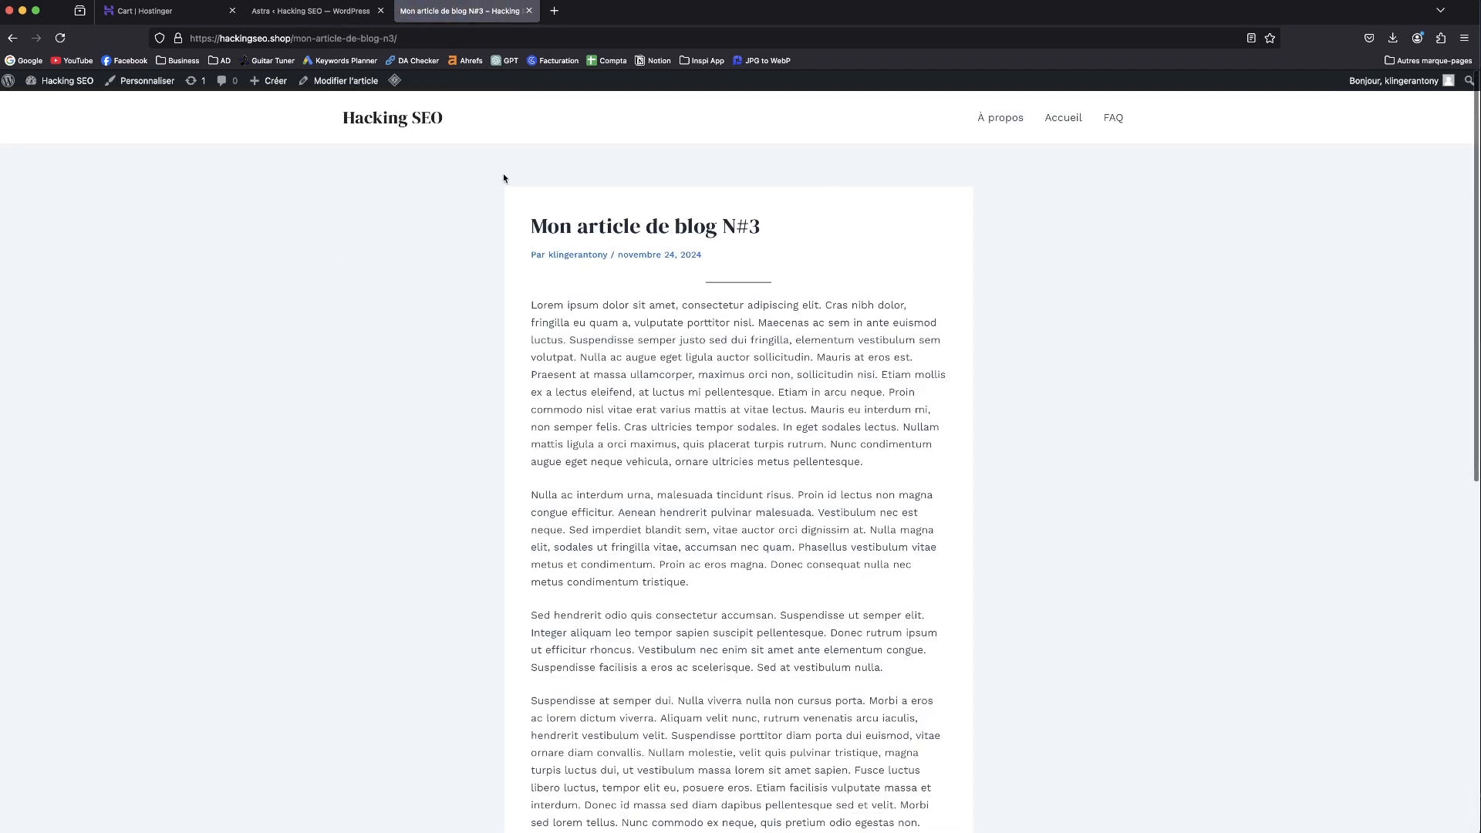
- Open the customizer from this article and access the blog's "Publication seule" settings
{"action": "left_click", "coordinate": [166, 81]}
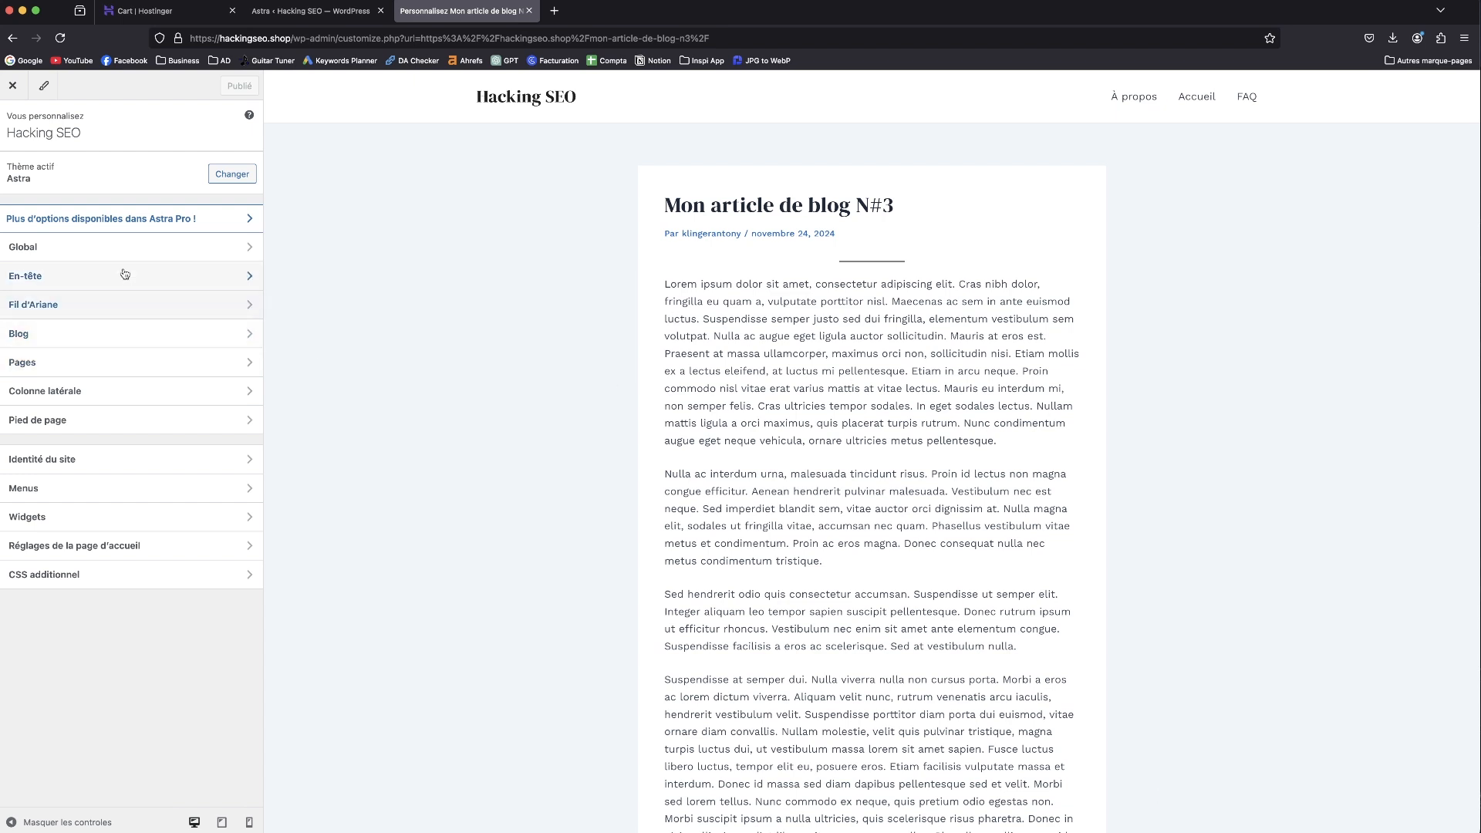
{"action": "left_click", "coordinate": [91, 335]}
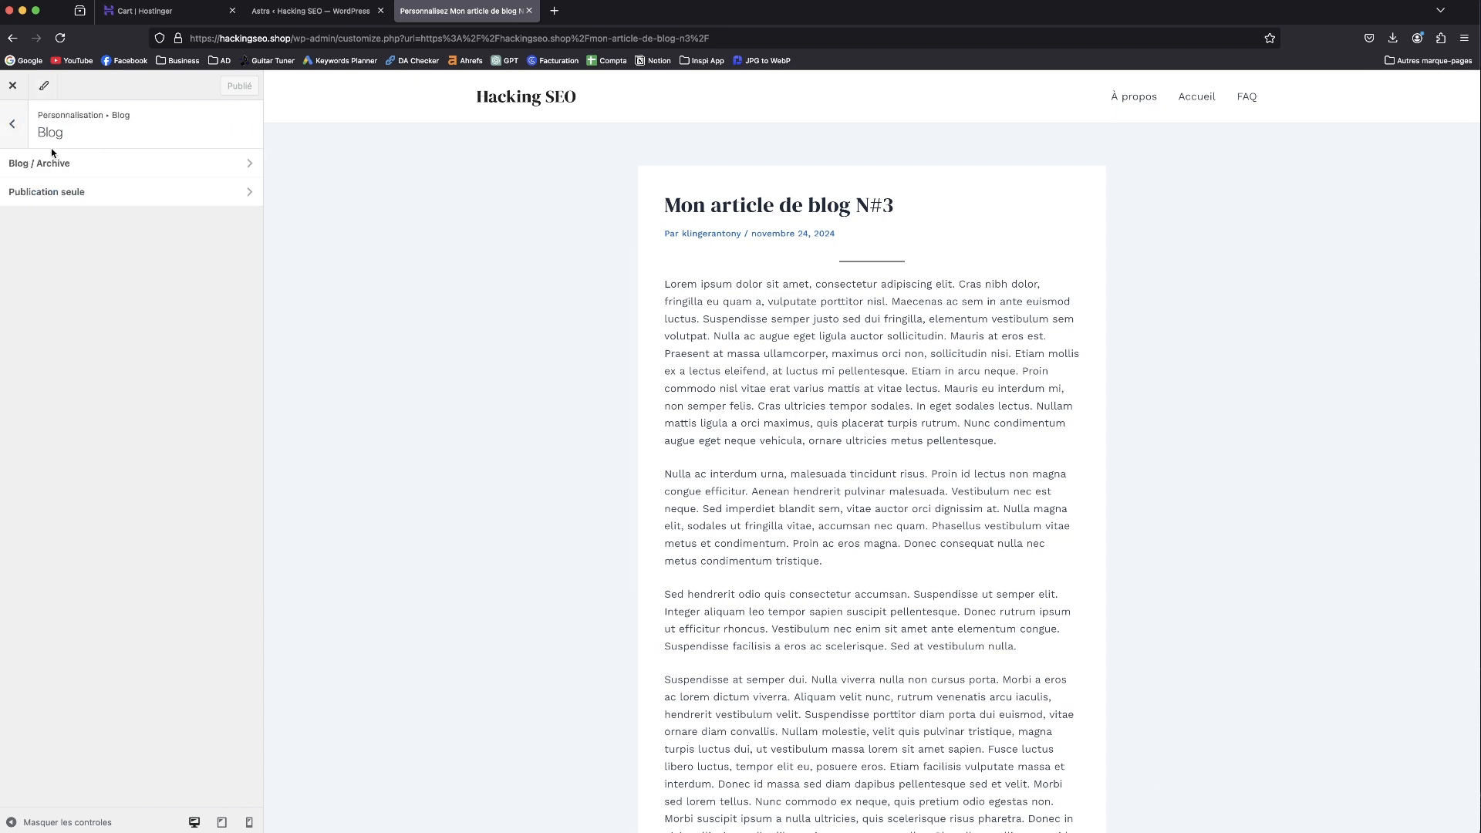
{"action": "left_click", "coordinate": [57, 192]}
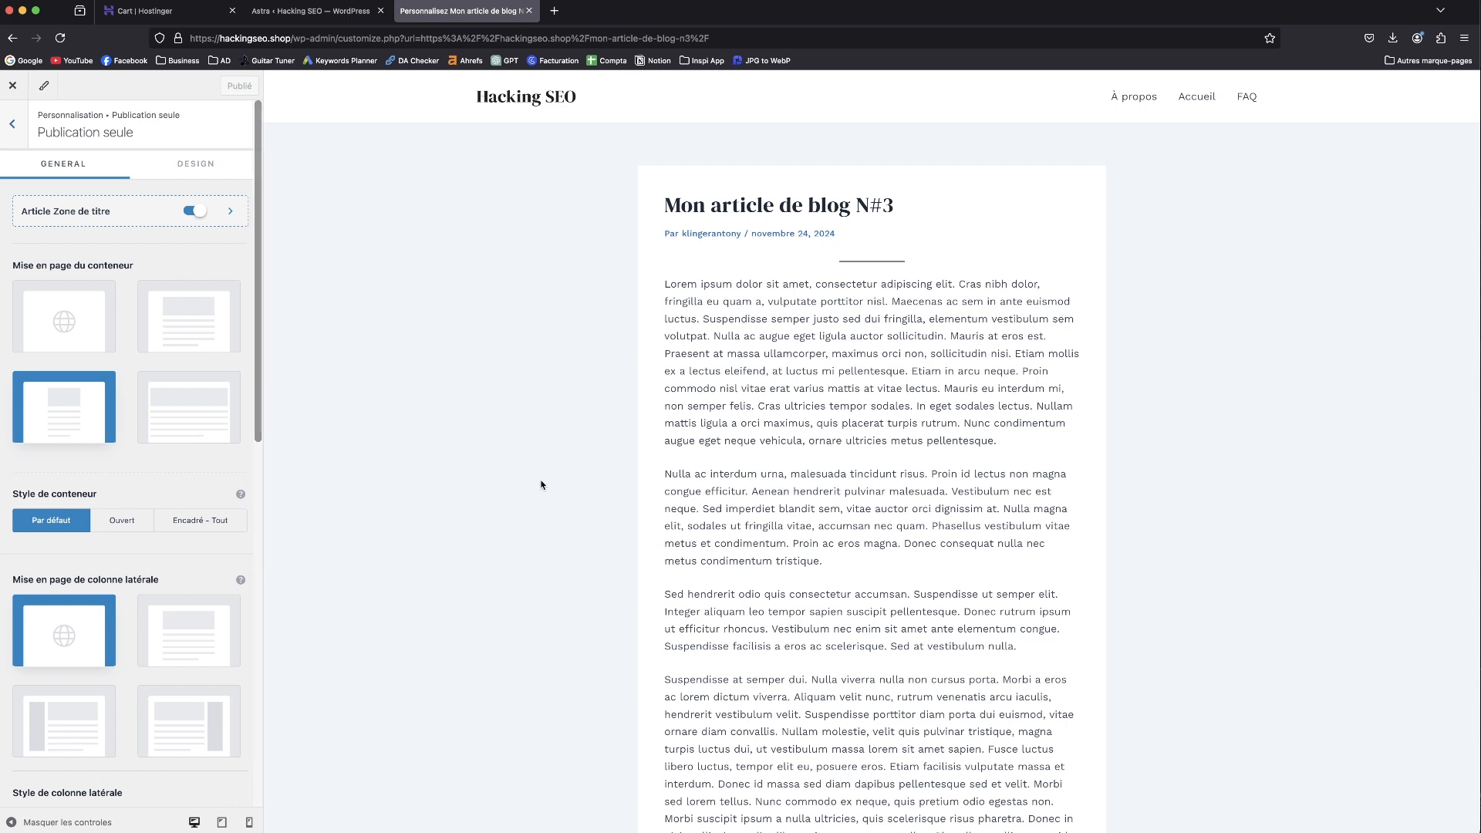
- Compare the container layouts for single posts on the article preview and choose the Normale layout
{"action": "left_click", "coordinate": [198, 413]}
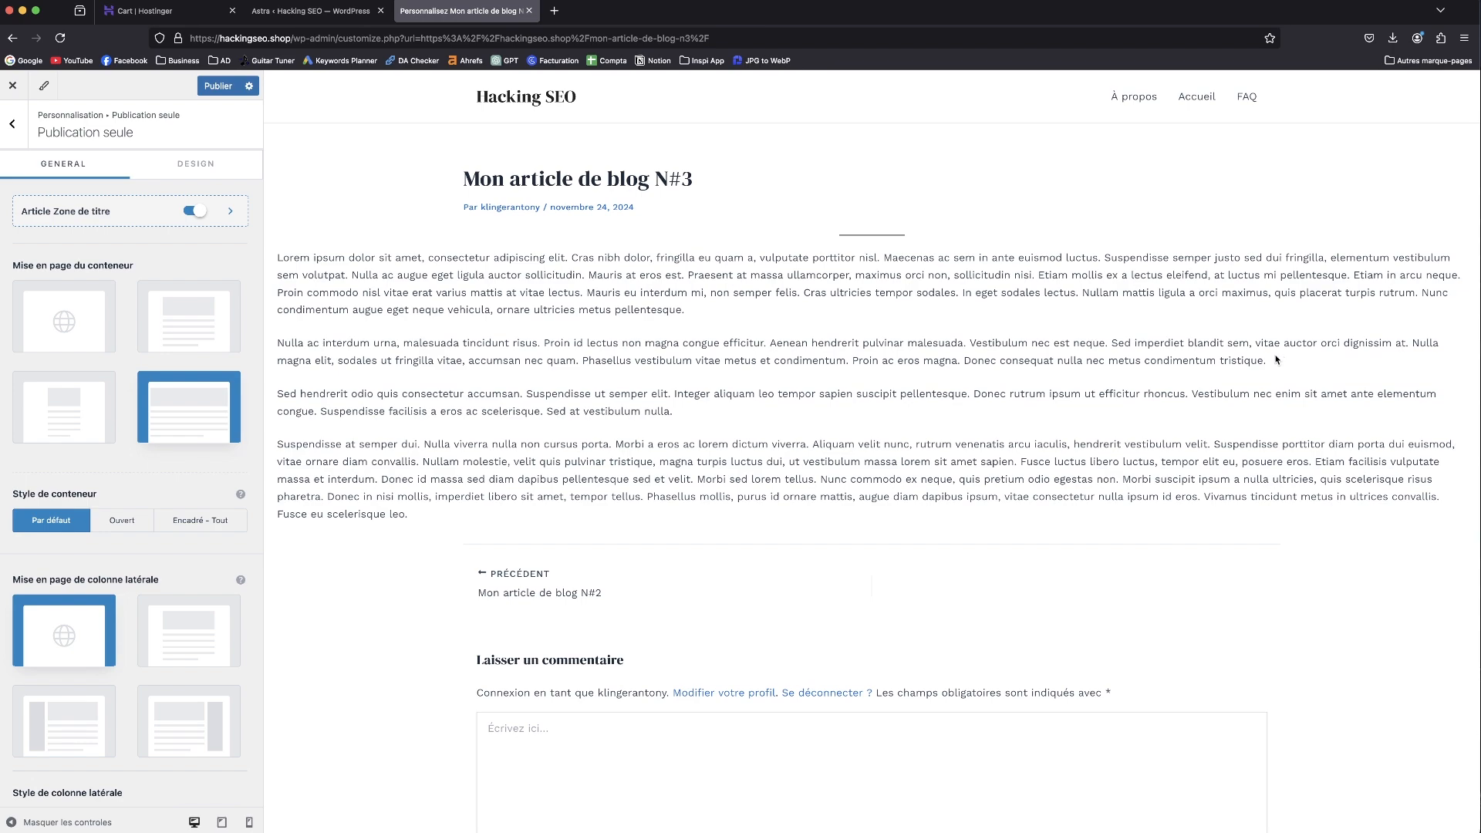
{"action": "left_click", "coordinate": [189, 316]}
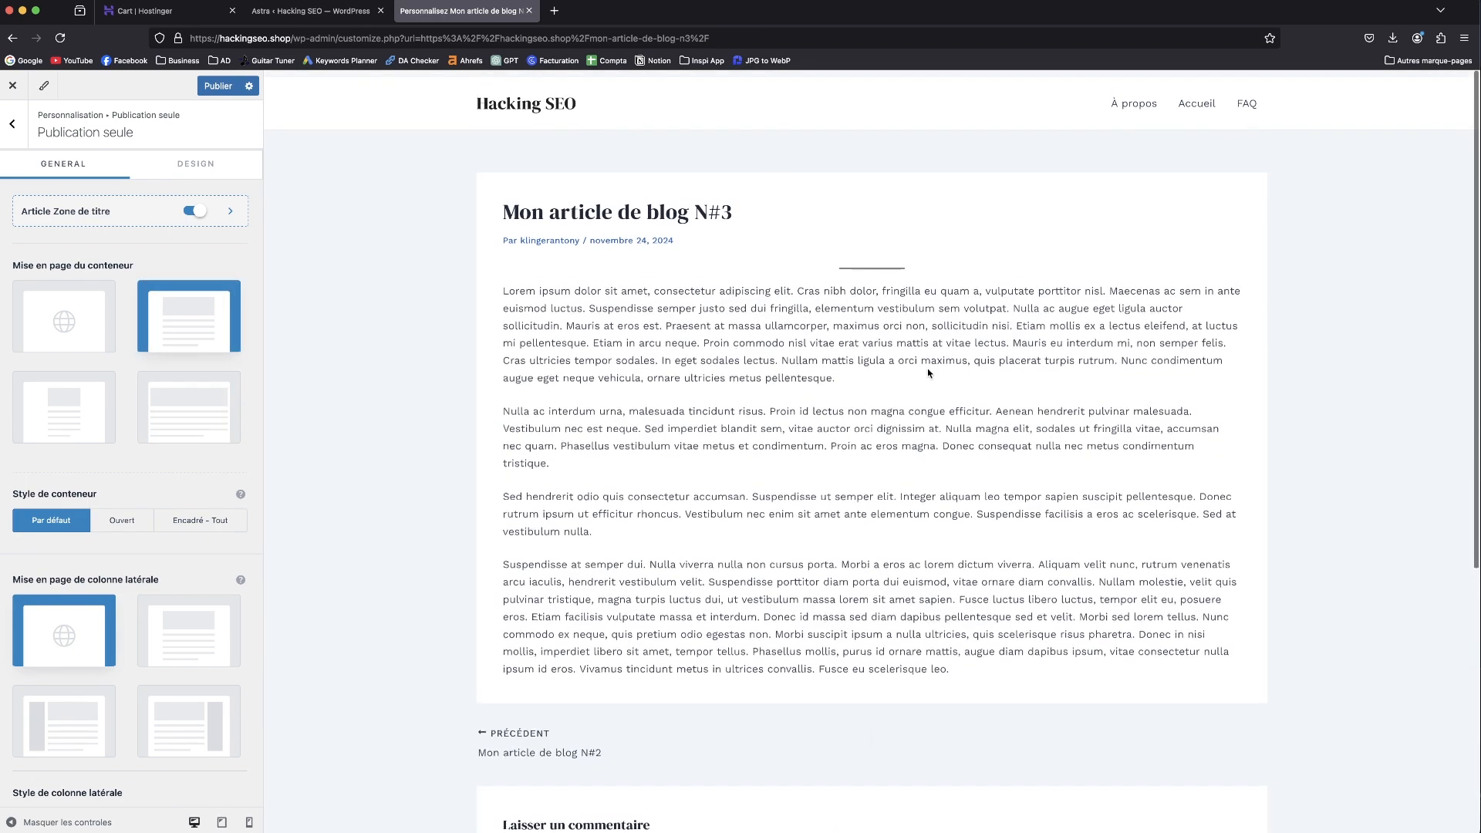
{"action": "scroll", "coordinate": [928, 374], "scroll_direction": "down", "scroll_amount": 5}
{"action": "scroll", "coordinate": [926, 373], "scroll_direction": "up", "scroll_amount": 5}
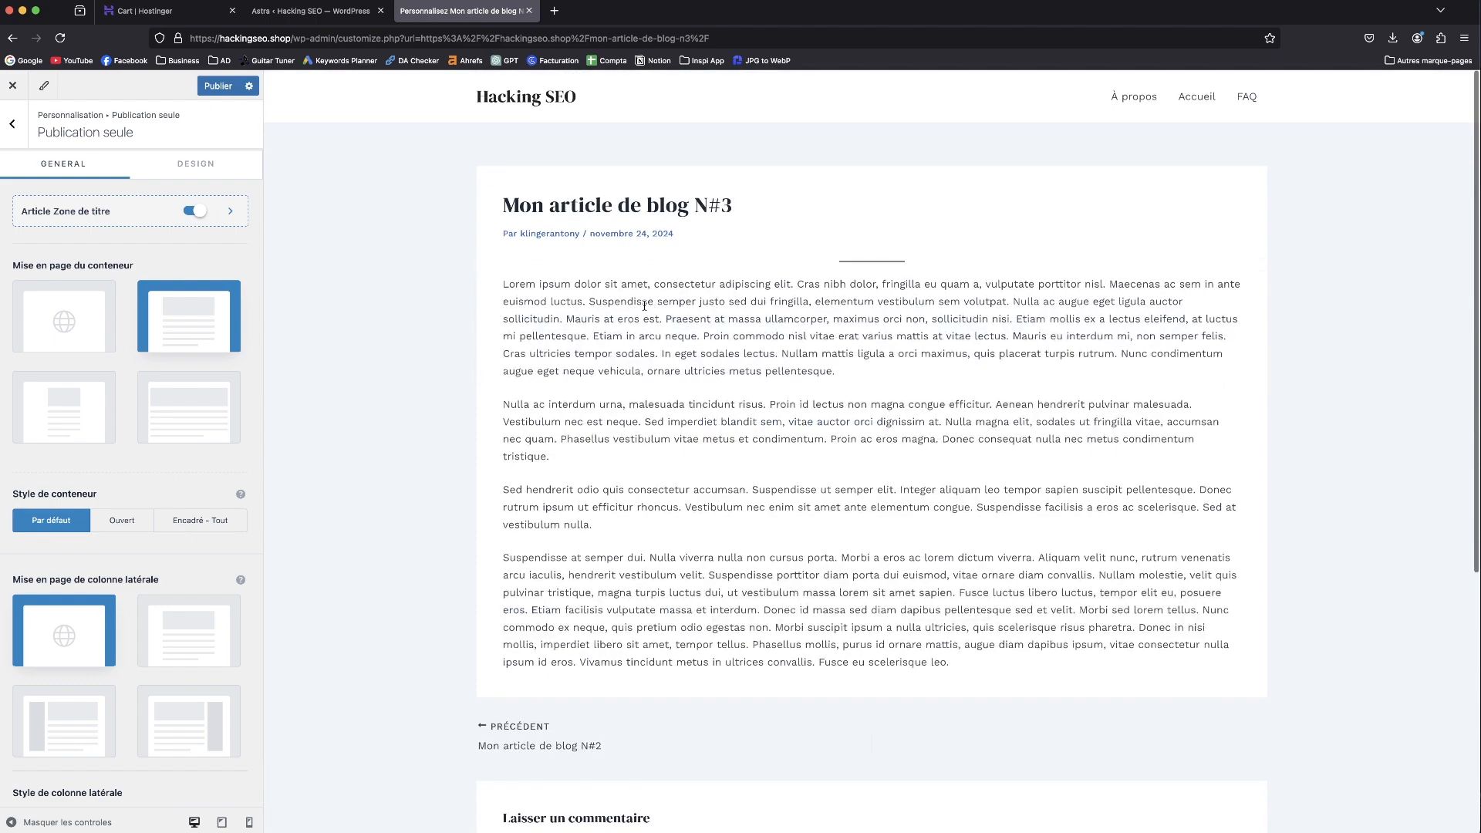
{"action": "left_click", "coordinate": [64, 312]}
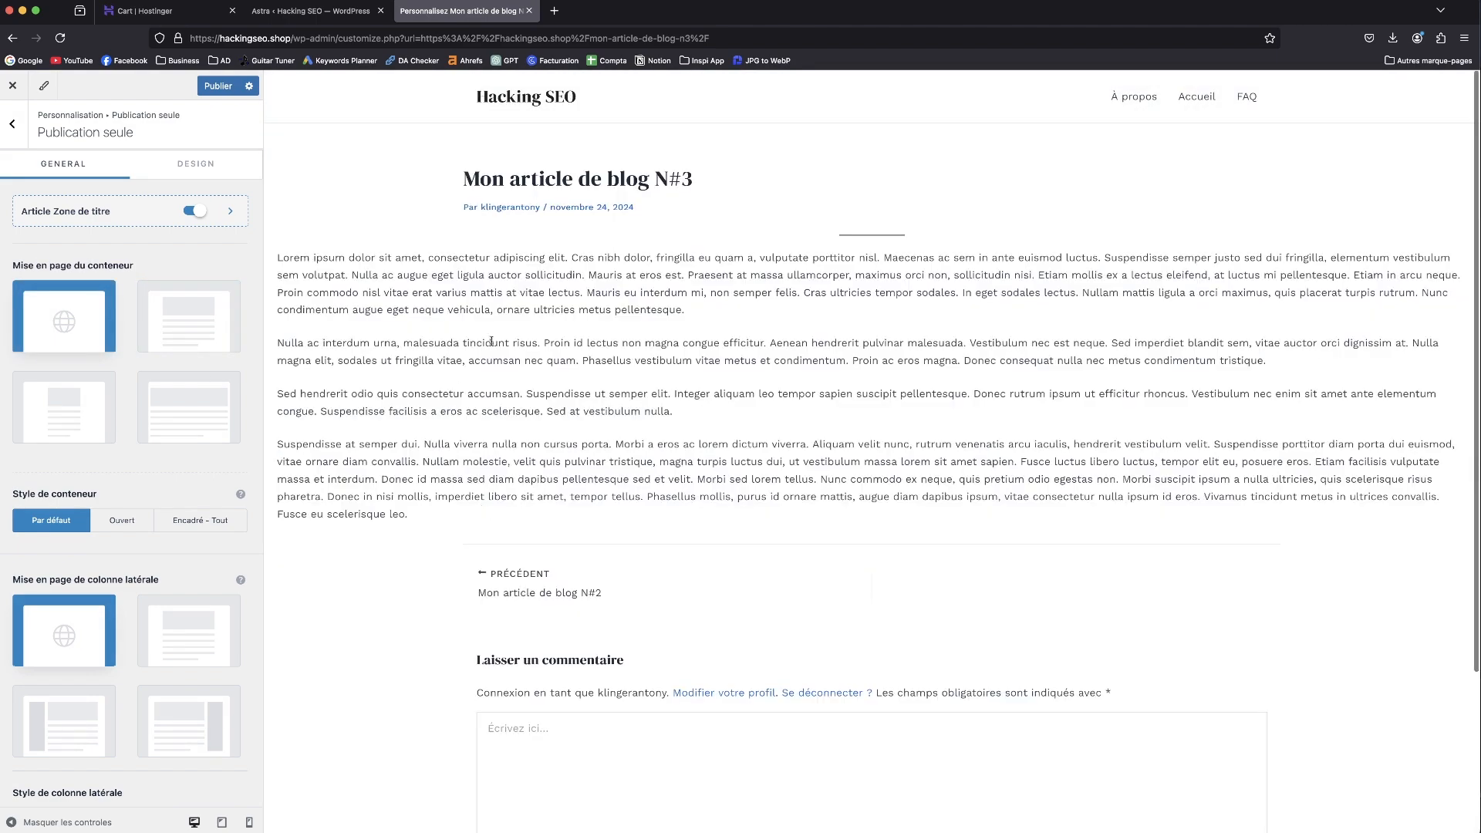
{"action": "scroll", "coordinate": [555, 356], "scroll_direction": "down", "scroll_amount": 4}
{"action": "scroll", "coordinate": [555, 356], "scroll_direction": "up", "scroll_amount": 4}
{"action": "left_click", "coordinate": [85, 419]}
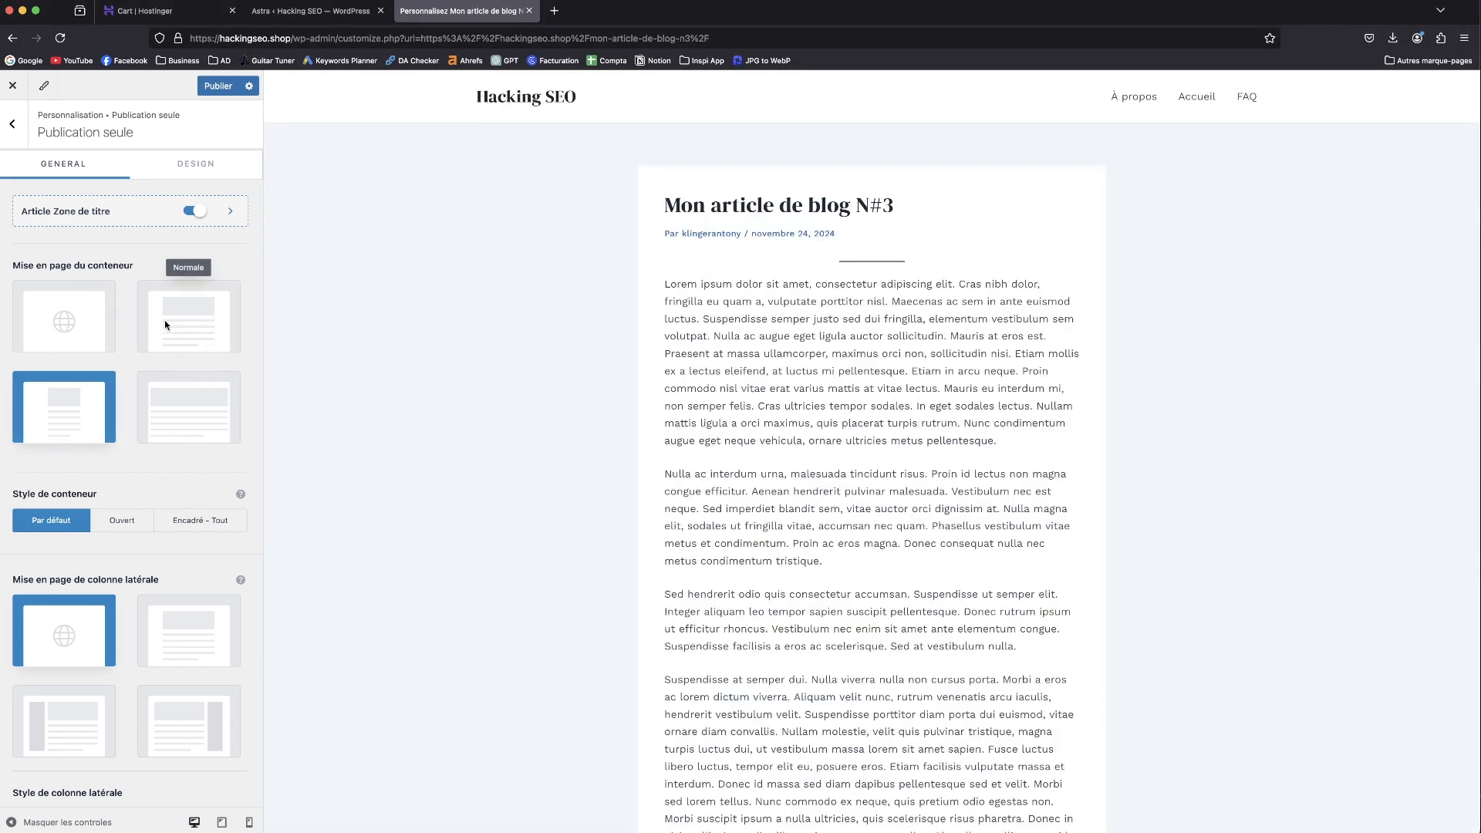
{"action": "left_click", "coordinate": [202, 335]}
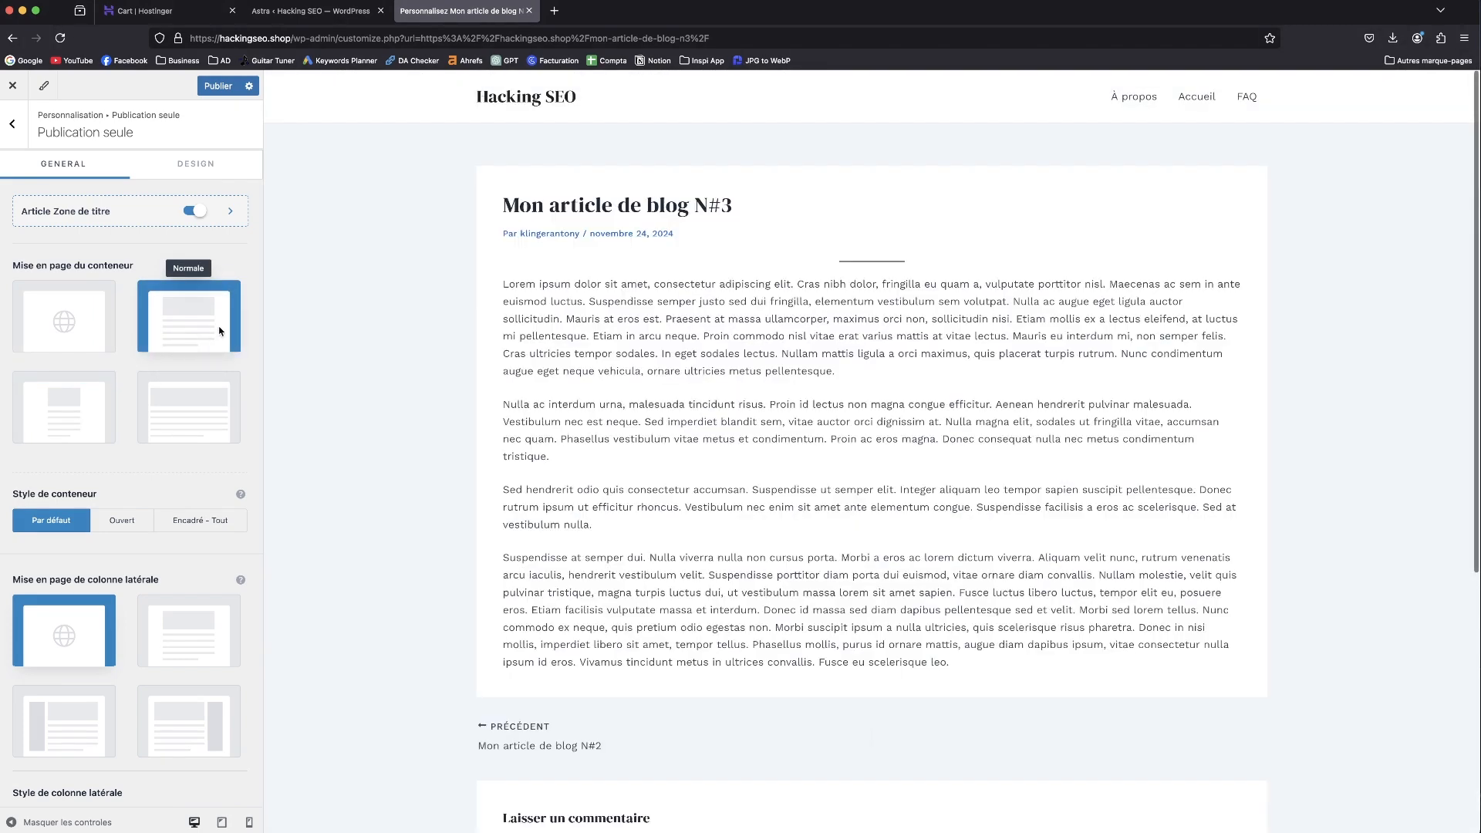
- Try the Ouvert container style on single posts and restore Par défaut
{"action": "left_click", "coordinate": [197, 212]}
{"action": "scroll", "coordinate": [123, 441], "scroll_direction": "down", "scroll_amount": 3}
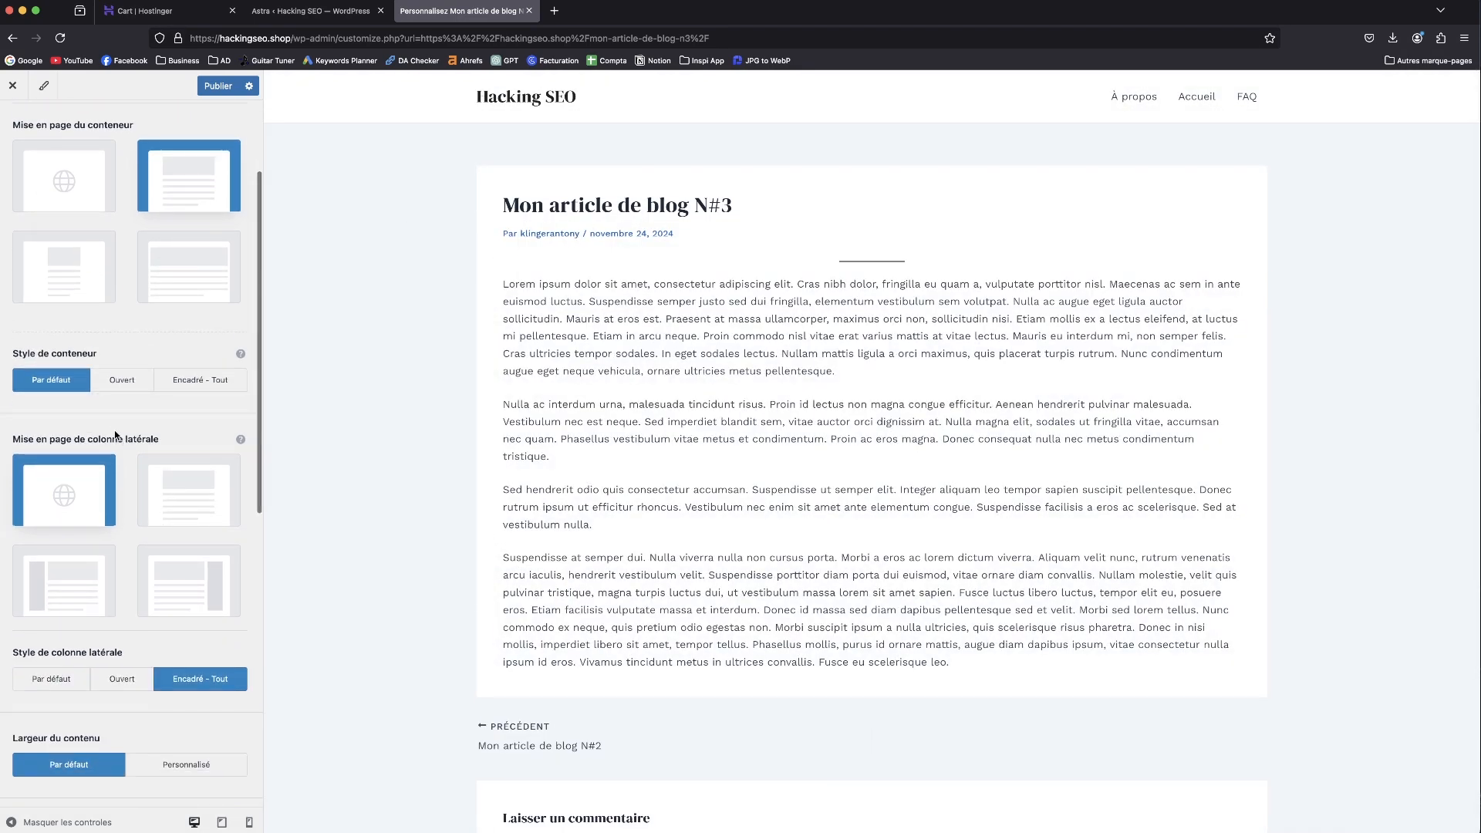
{"action": "left_click", "coordinate": [102, 382]}
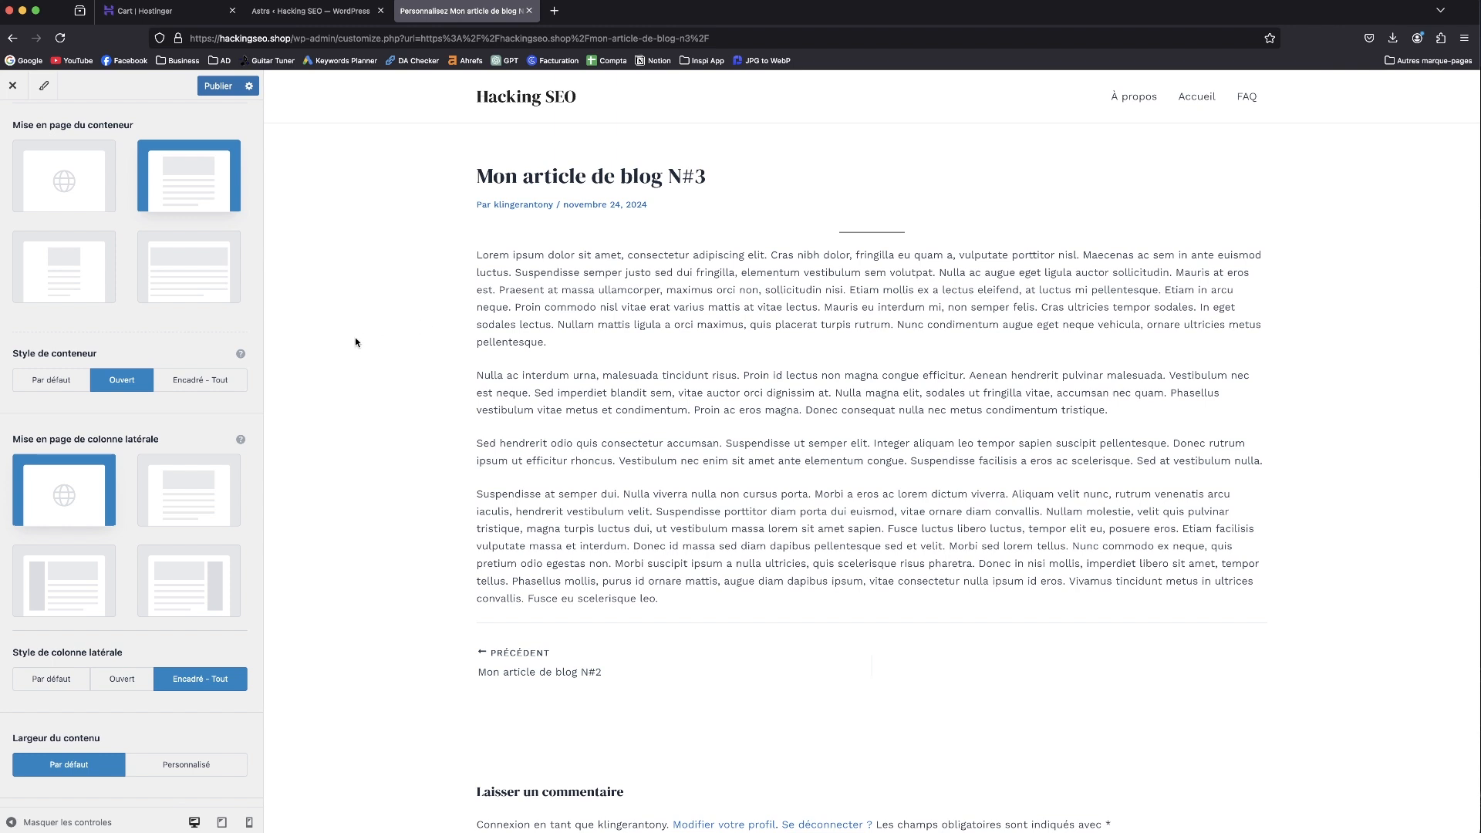
{"action": "left_click", "coordinate": [32, 386]}
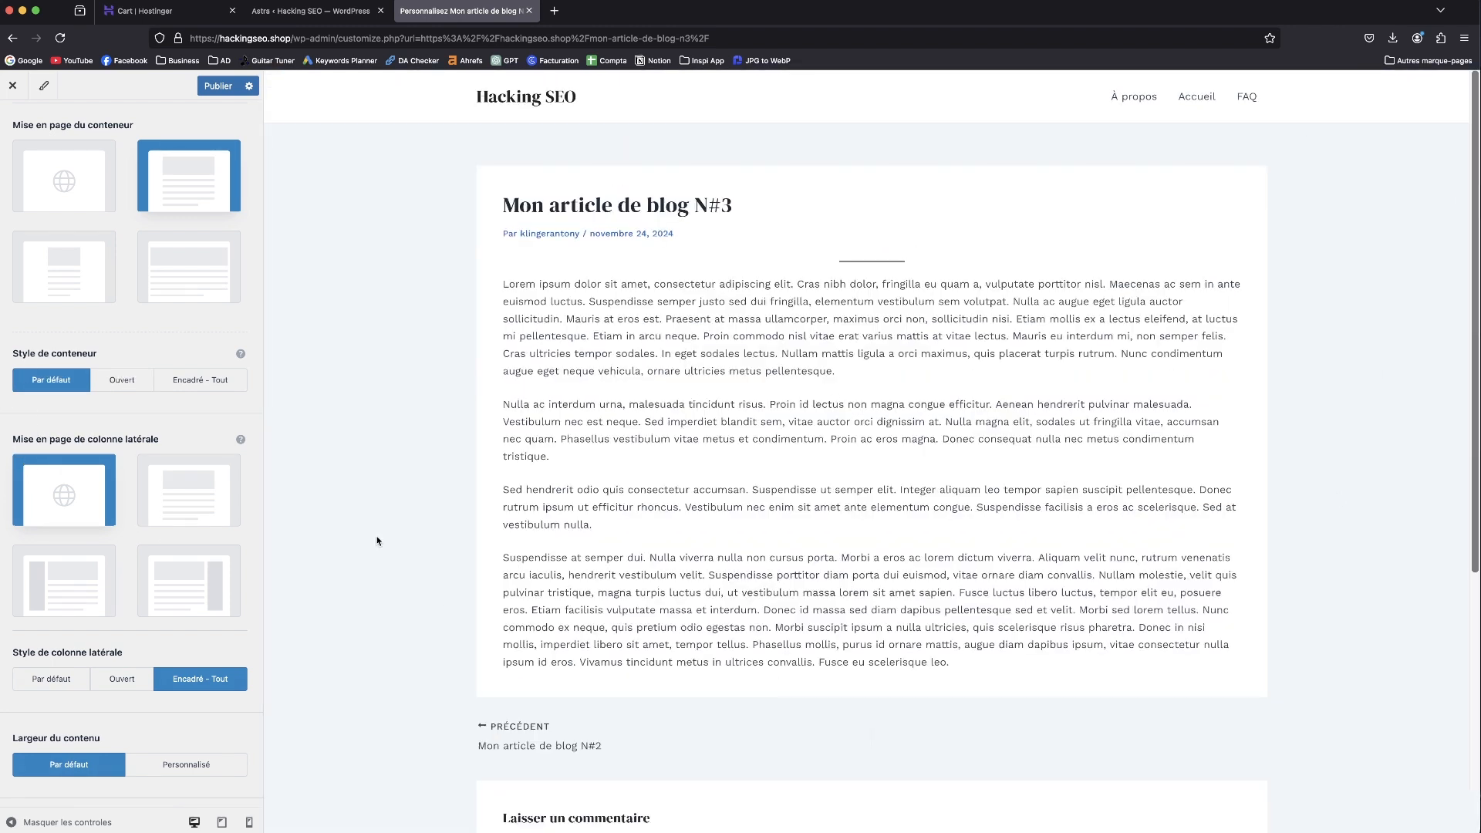
{"action": "scroll", "coordinate": [75, 550], "scroll_direction": "down", "scroll_amount": 5}
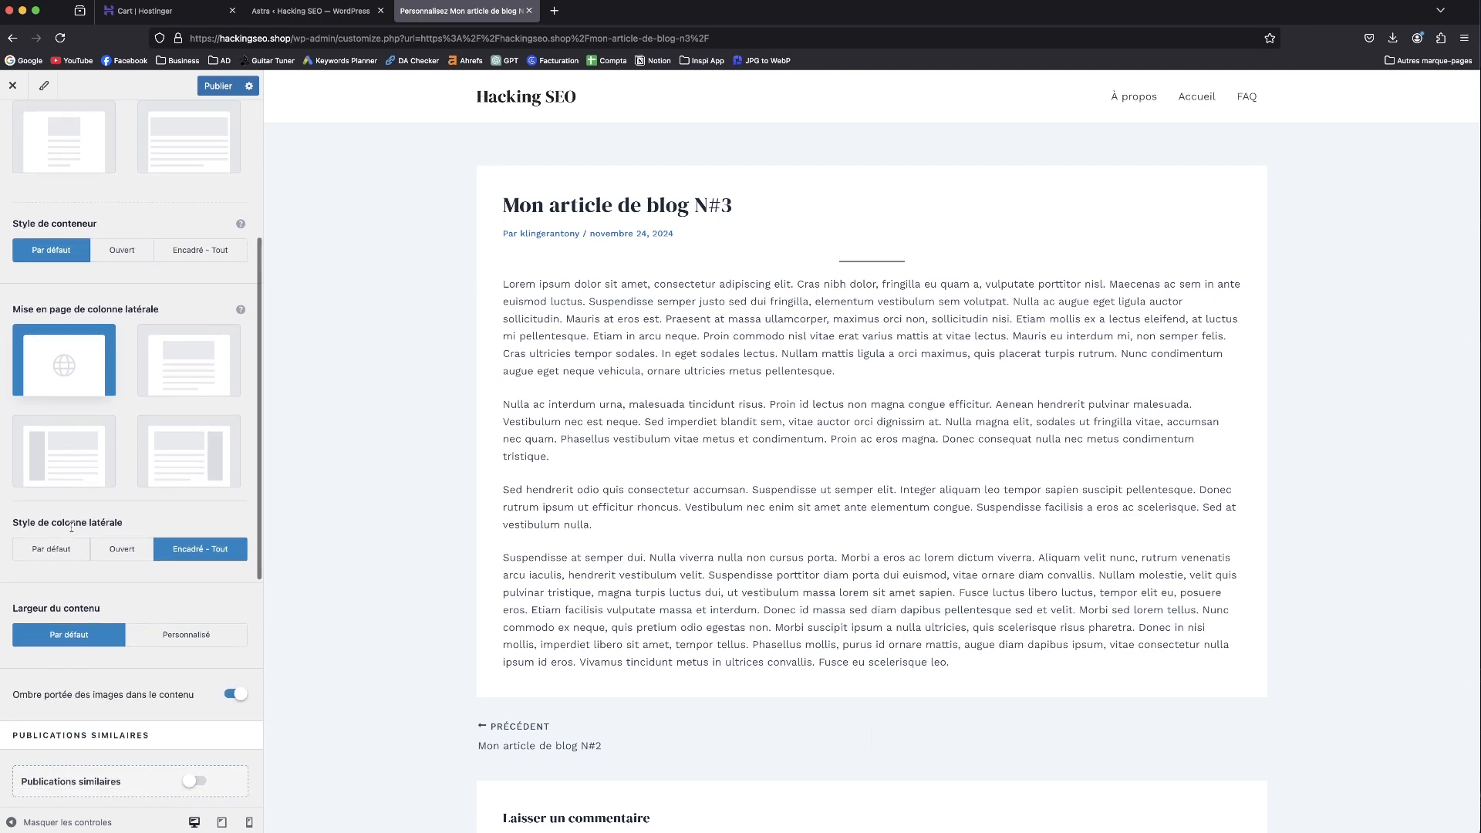
- Enable Publications similaires for single posts and check the related posts section beneath the article in the preview
{"action": "scroll", "coordinate": [74, 550], "scroll_direction": "down", "scroll_amount": 5}
{"action": "left_click", "coordinate": [195, 334]}
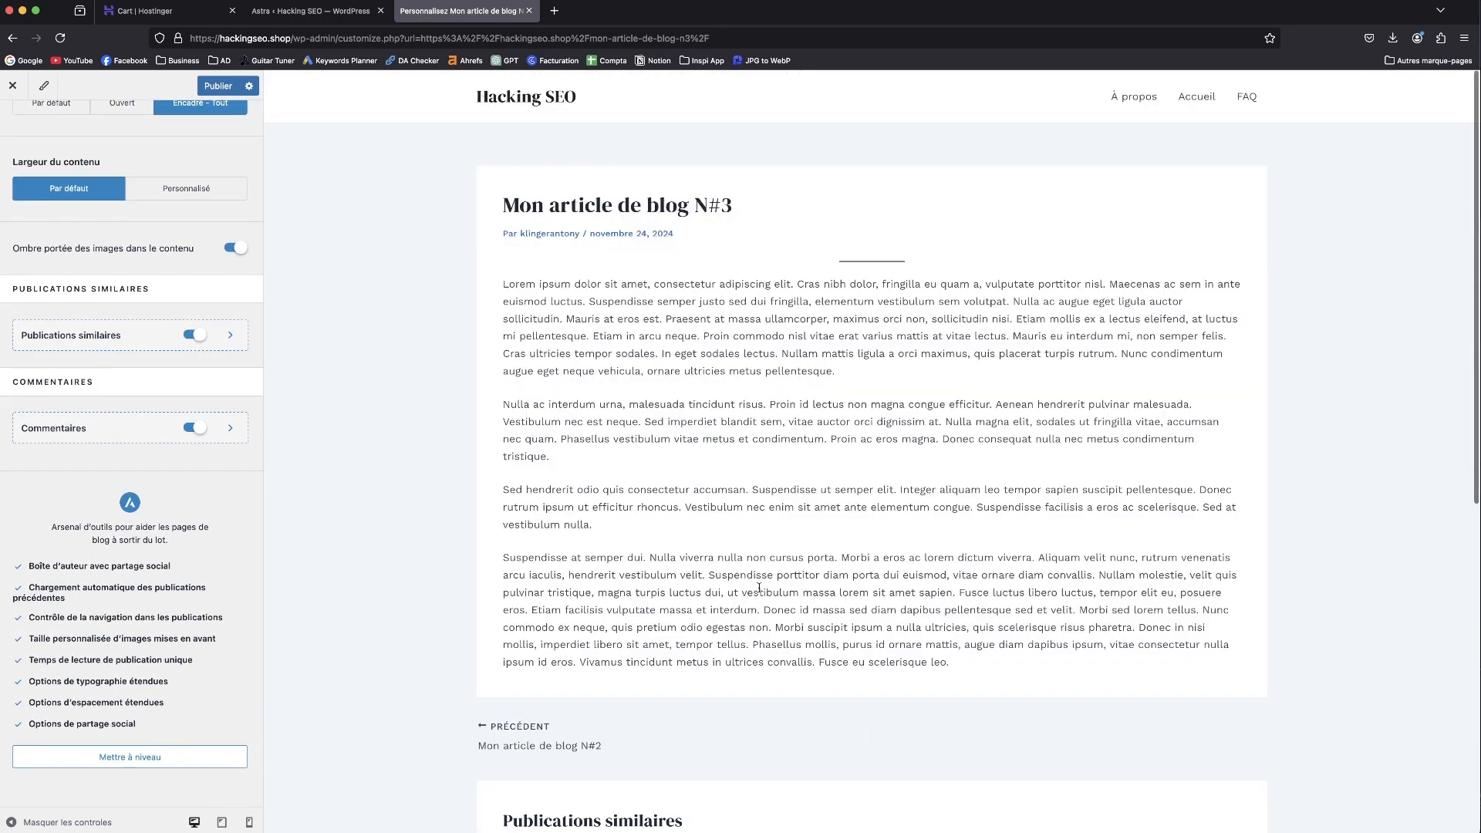
{"action": "scroll", "coordinate": [770, 566], "scroll_direction": "down", "scroll_amount": 7}
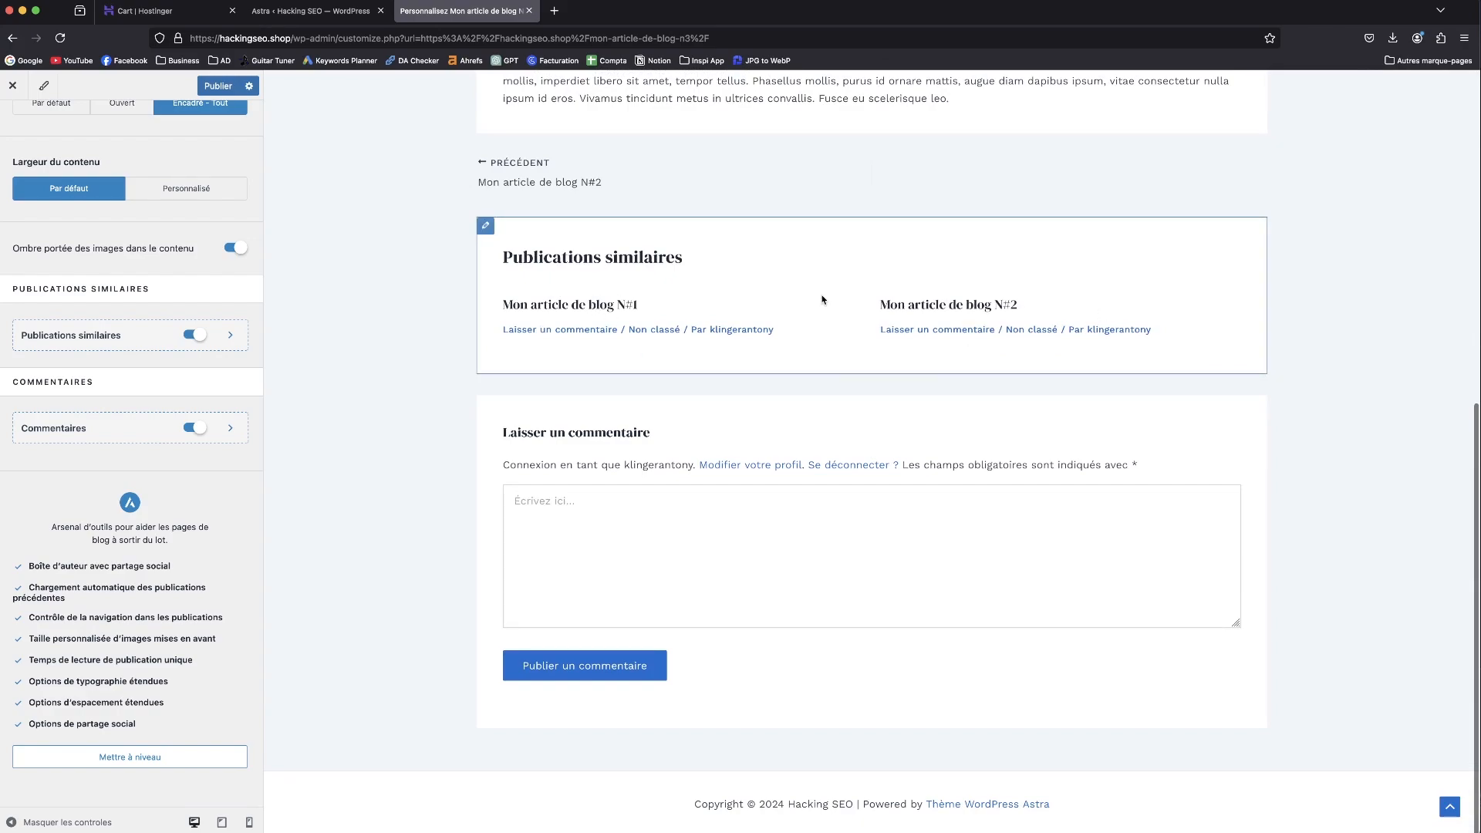
{"action": "scroll", "coordinate": [862, 416], "scroll_direction": "up", "scroll_amount": 7}
{"action": "scroll", "coordinate": [862, 417], "scroll_direction": "up", "scroll_amount": 1}
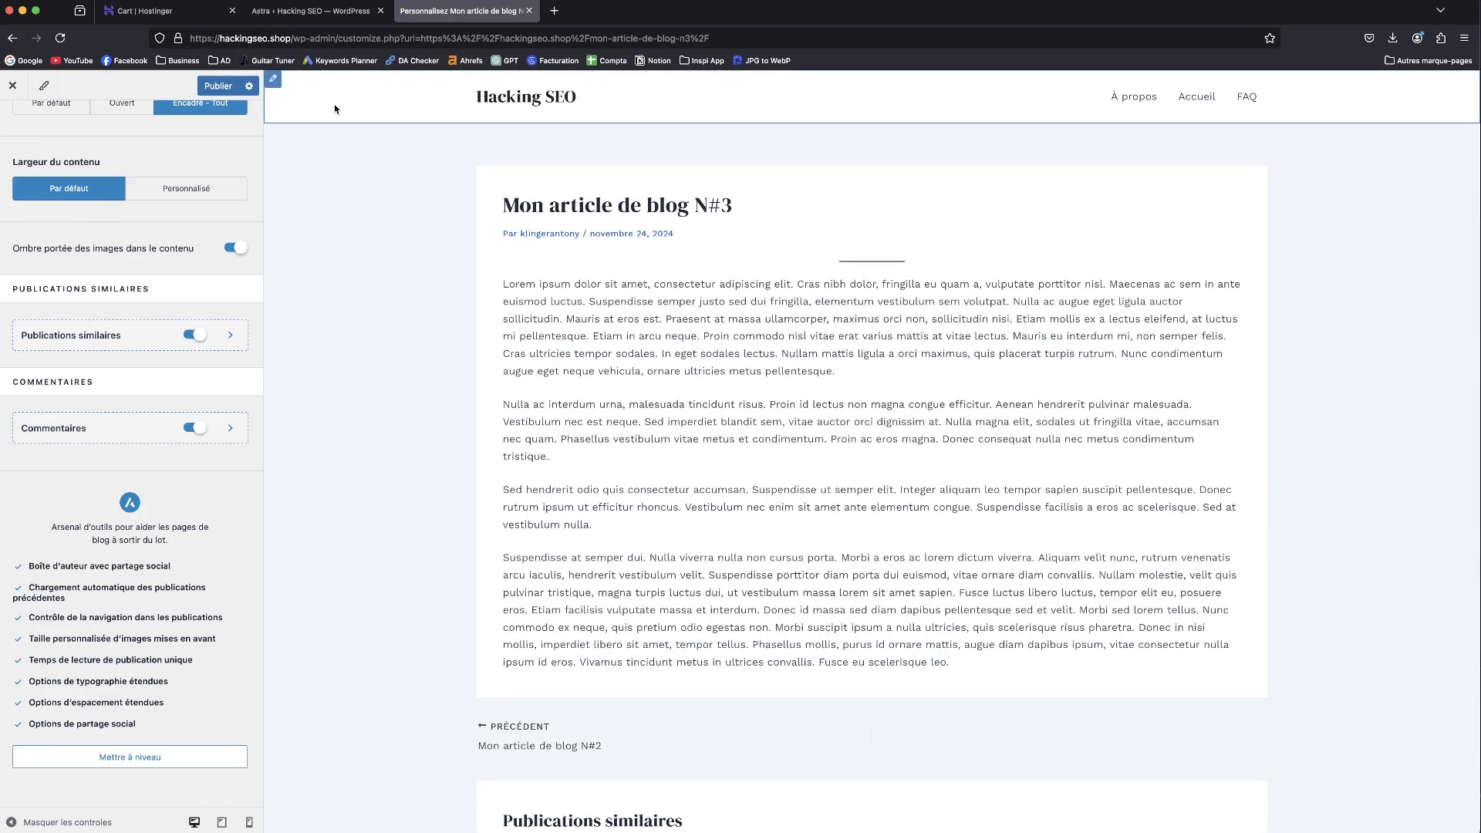
{"action": "scroll", "coordinate": [581, 341], "scroll_direction": "down", "scroll_amount": 7}
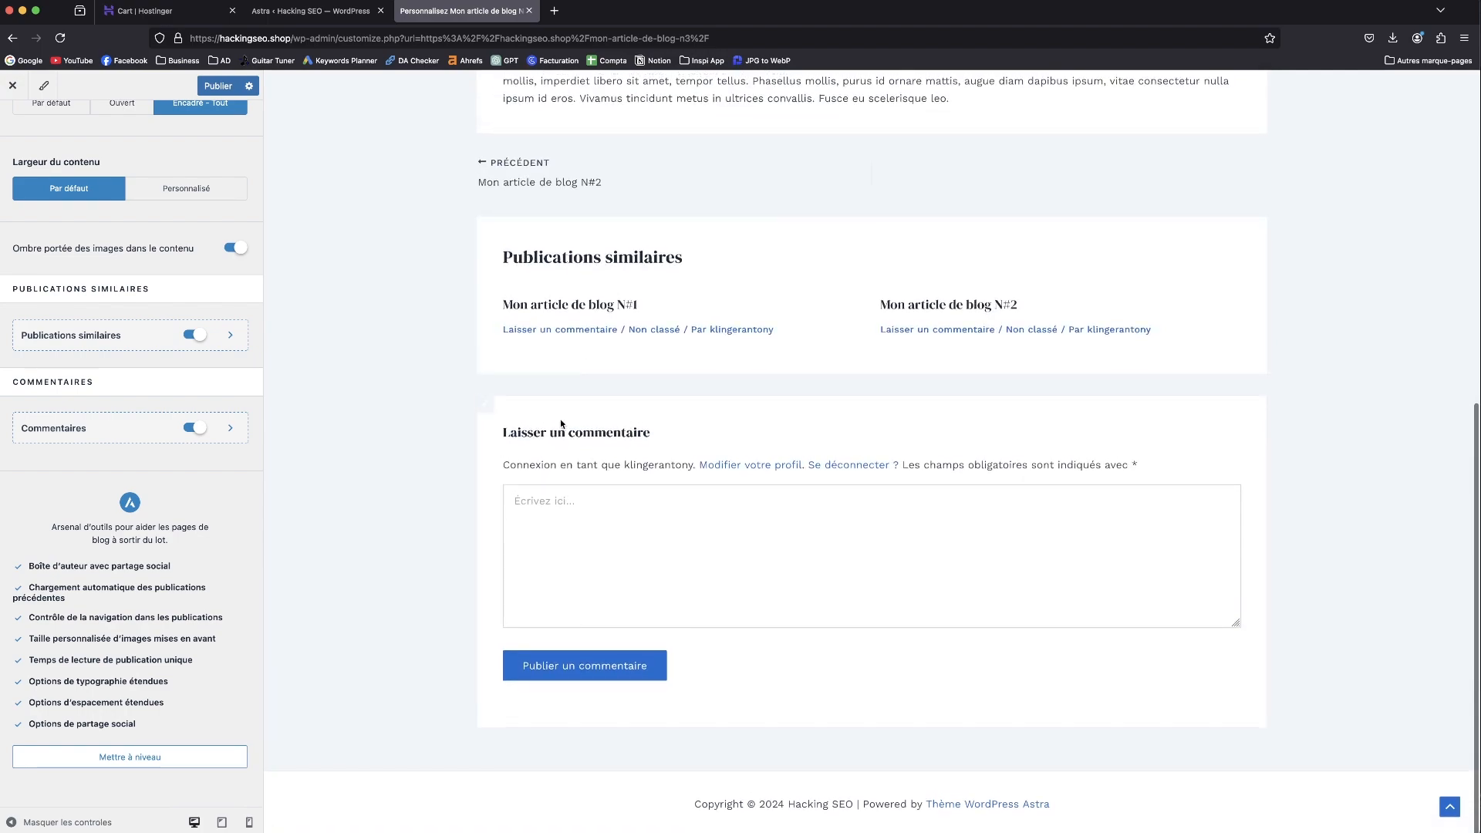
{"action": "scroll", "coordinate": [463, 371], "scroll_direction": "up", "scroll_amount": 5}
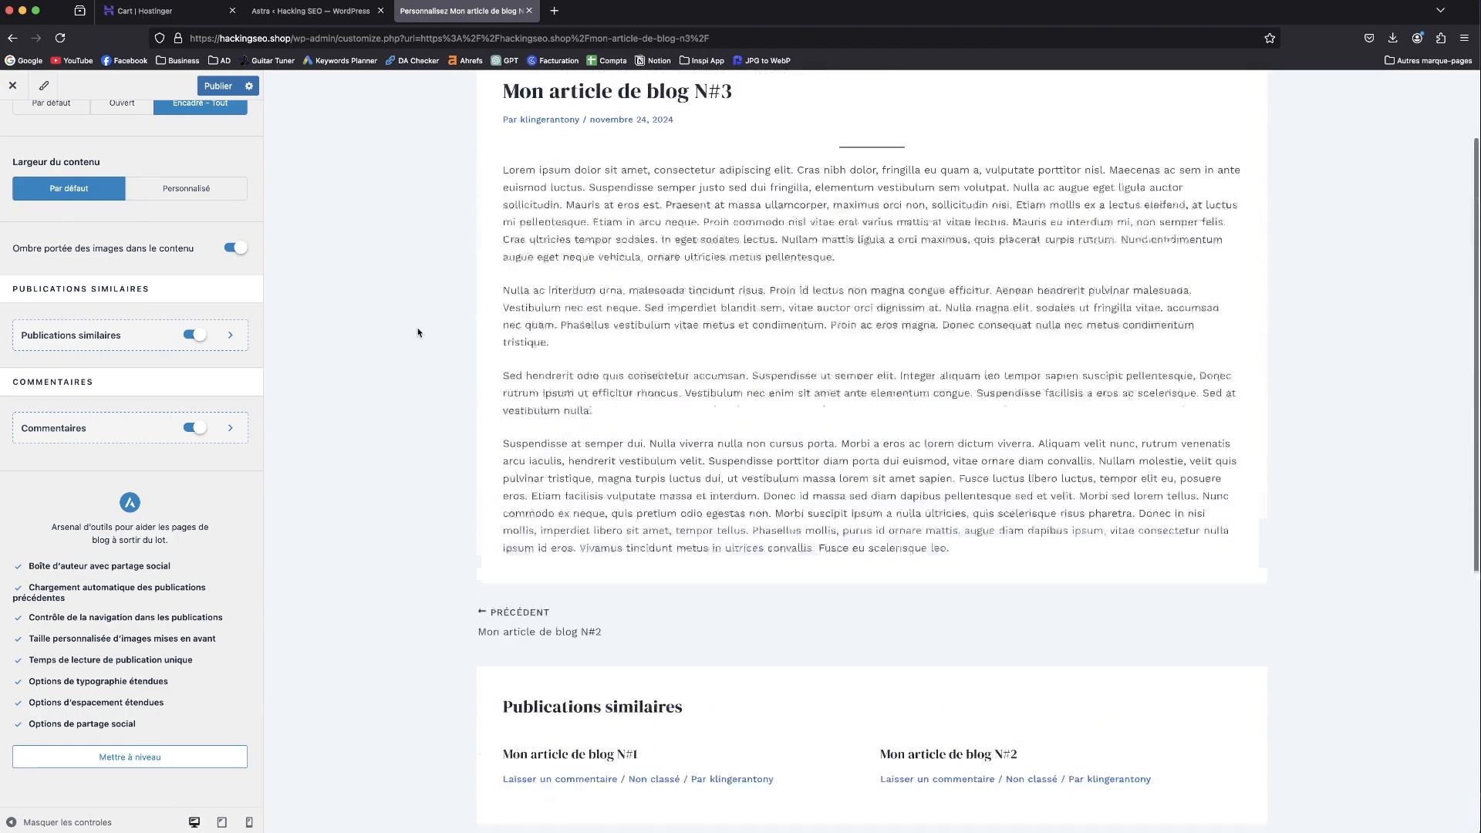
{"action": "scroll", "coordinate": [418, 332], "scroll_direction": "up", "scroll_amount": 2}
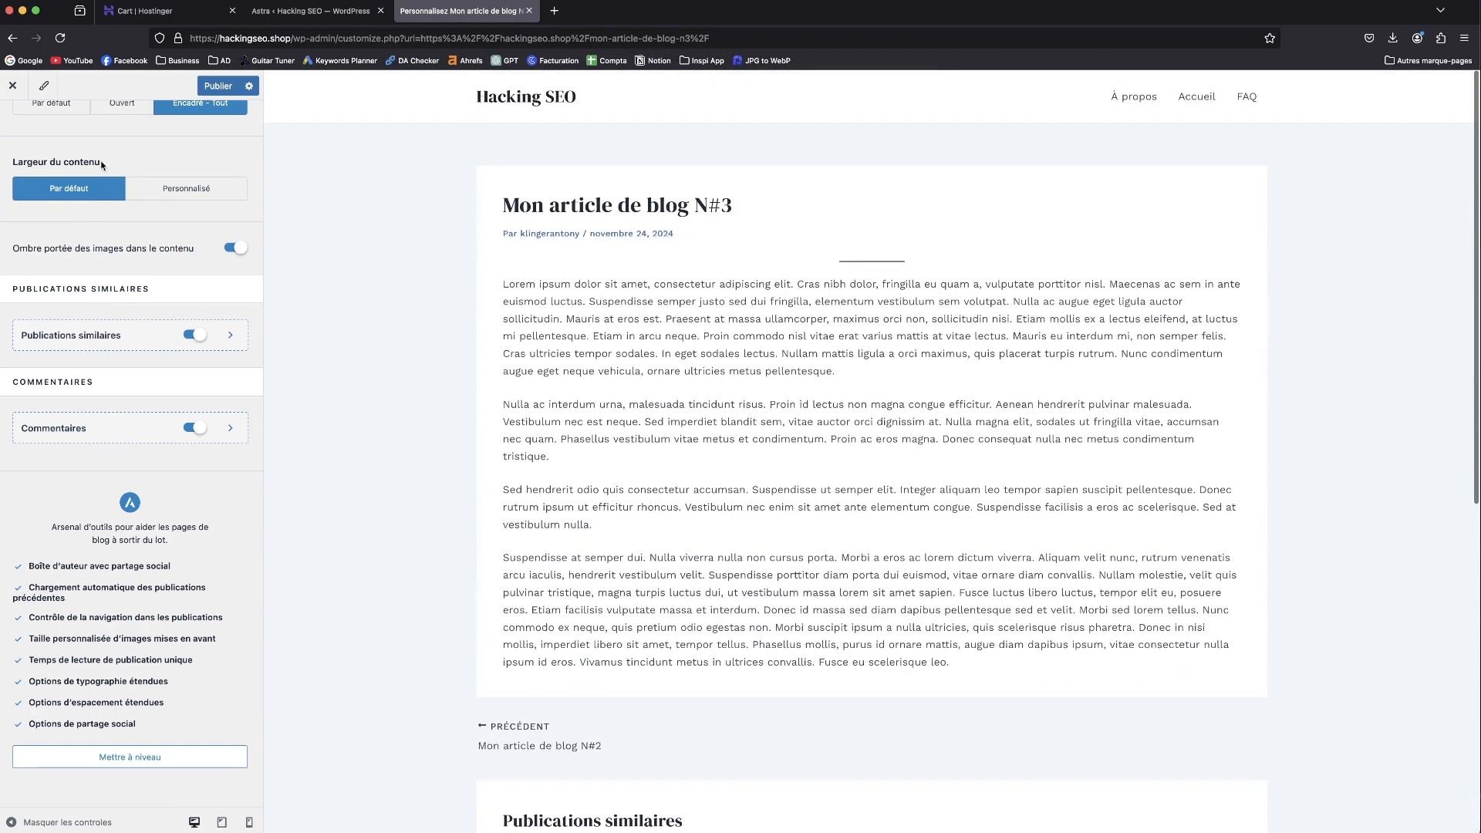
- Examine the spacing settings in the single post design options and the blog's Blog / Archive settings
{"action": "scroll", "coordinate": [57, 319], "scroll_direction": "up", "scroll_amount": 9}
{"action": "scroll", "coordinate": [57, 319], "scroll_direction": "up", "scroll_amount": 1}
{"action": "left_click", "coordinate": [148, 171]}
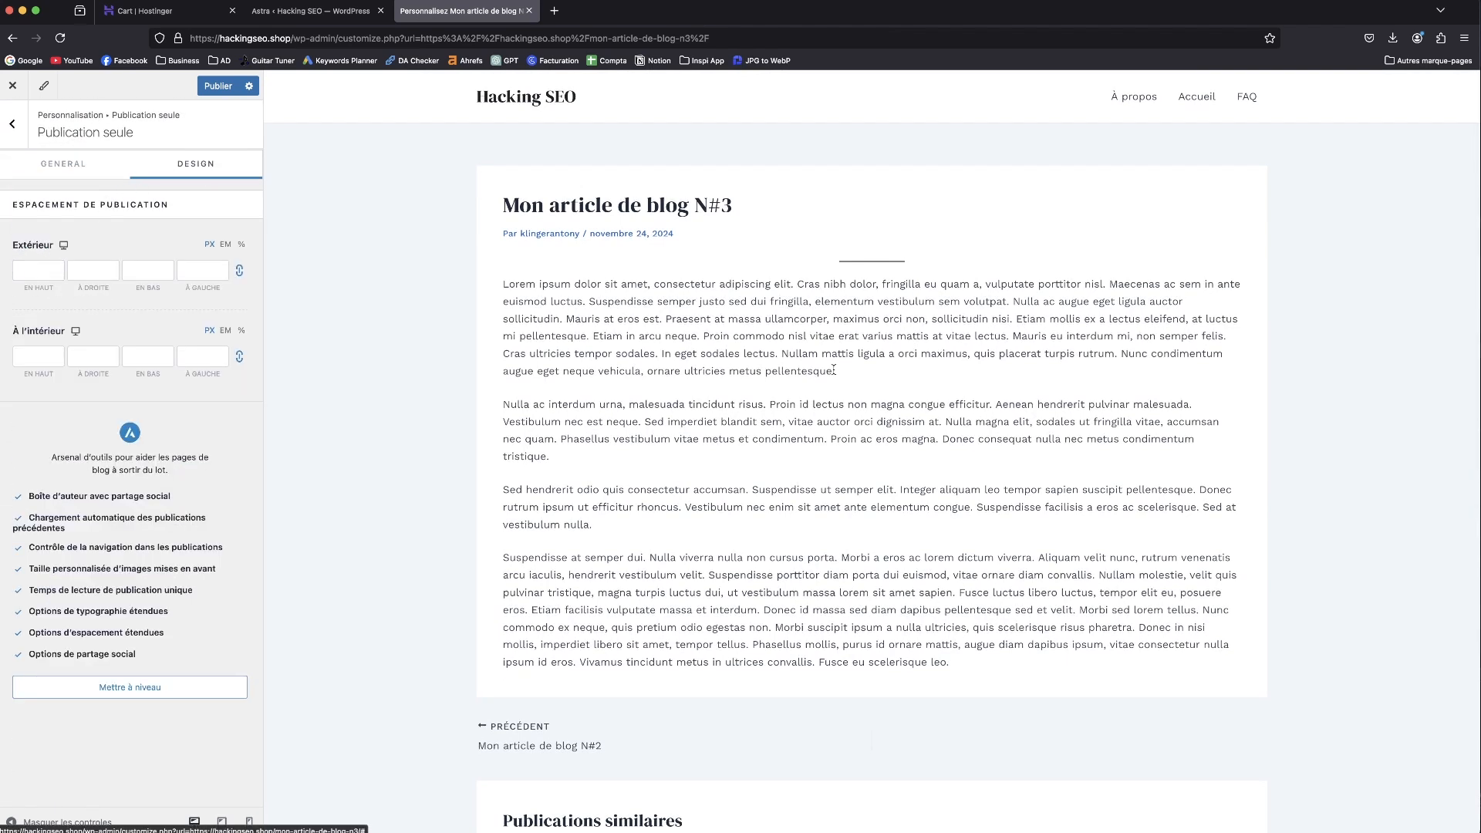
{"action": "left_click", "coordinate": [6, 134]}
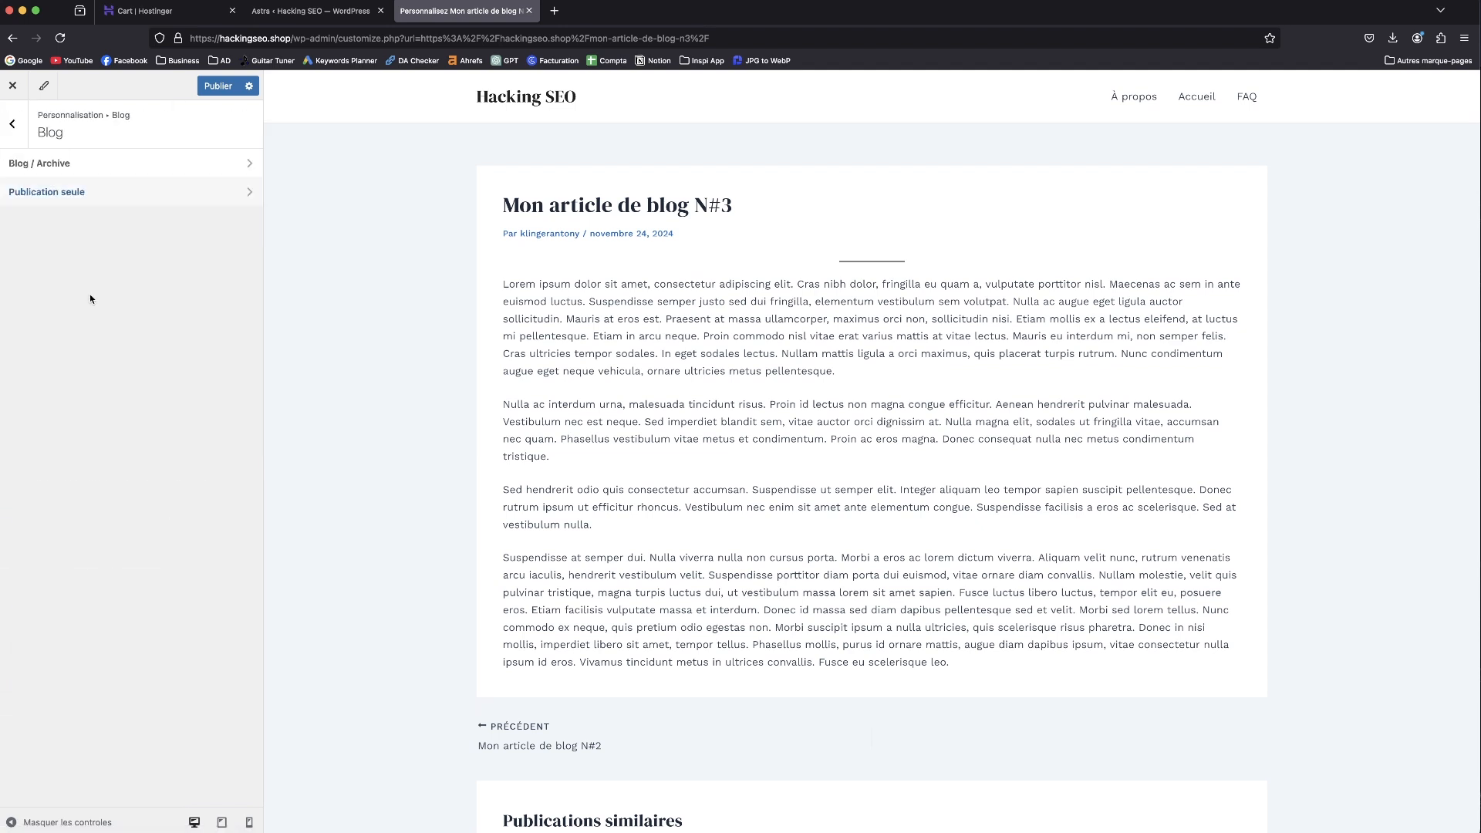
{"action": "left_click", "coordinate": [90, 160]}
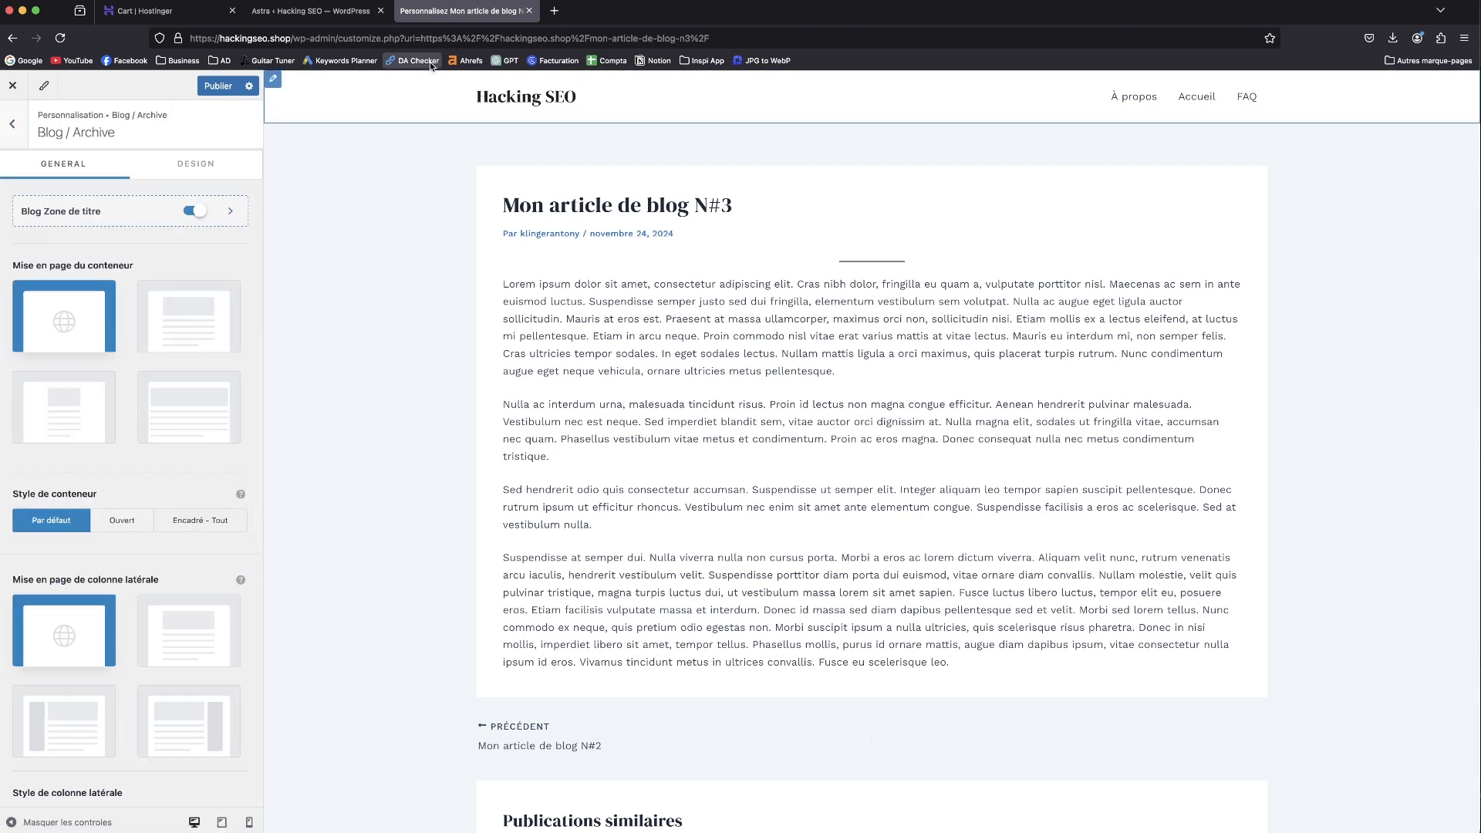
{"action": "left_click", "coordinate": [12, 127]}
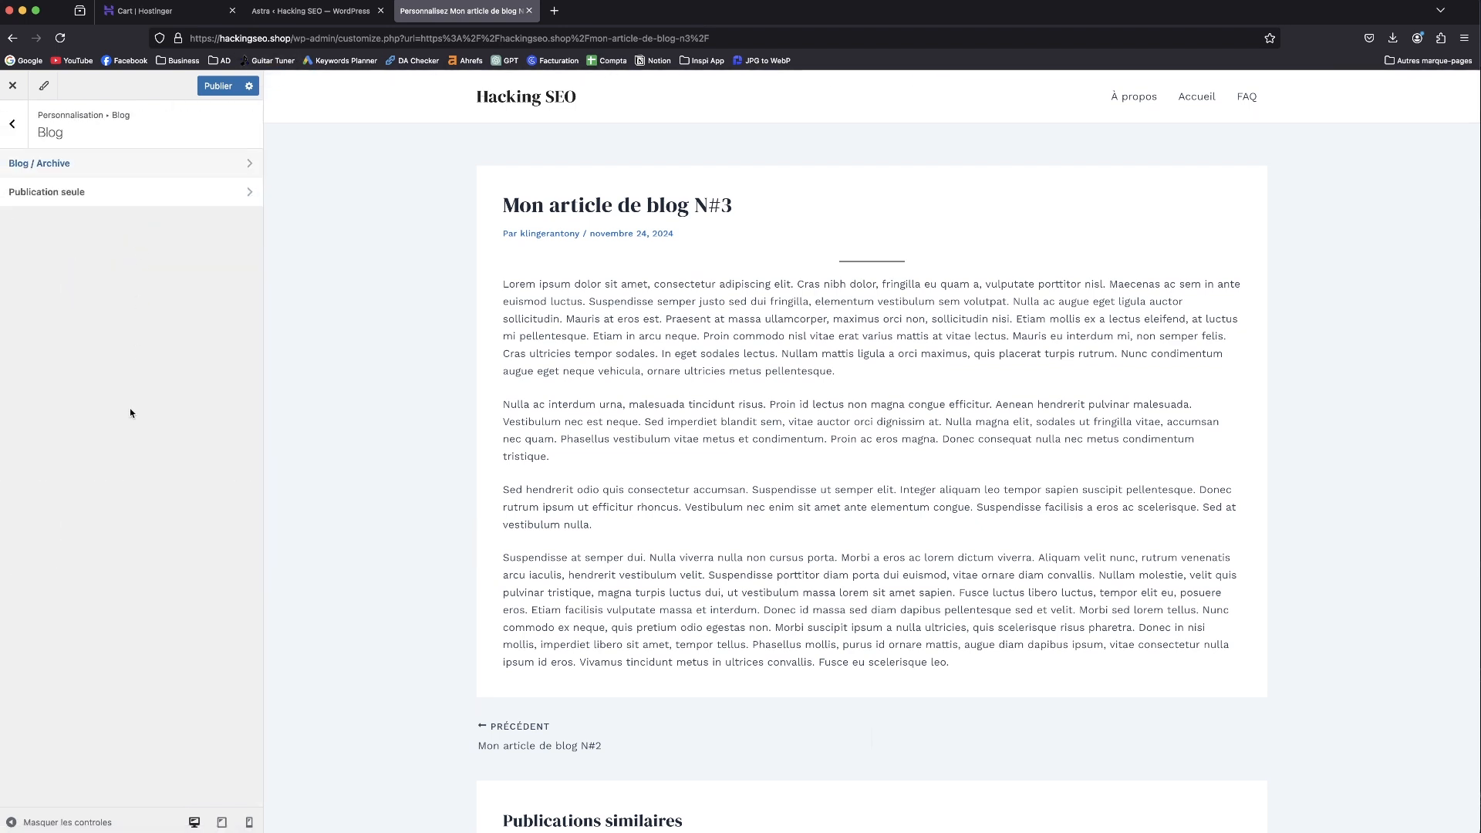
- Examine the Pied de page builder and the settings of its Copyright element
{"action": "left_click", "coordinate": [13, 125]}
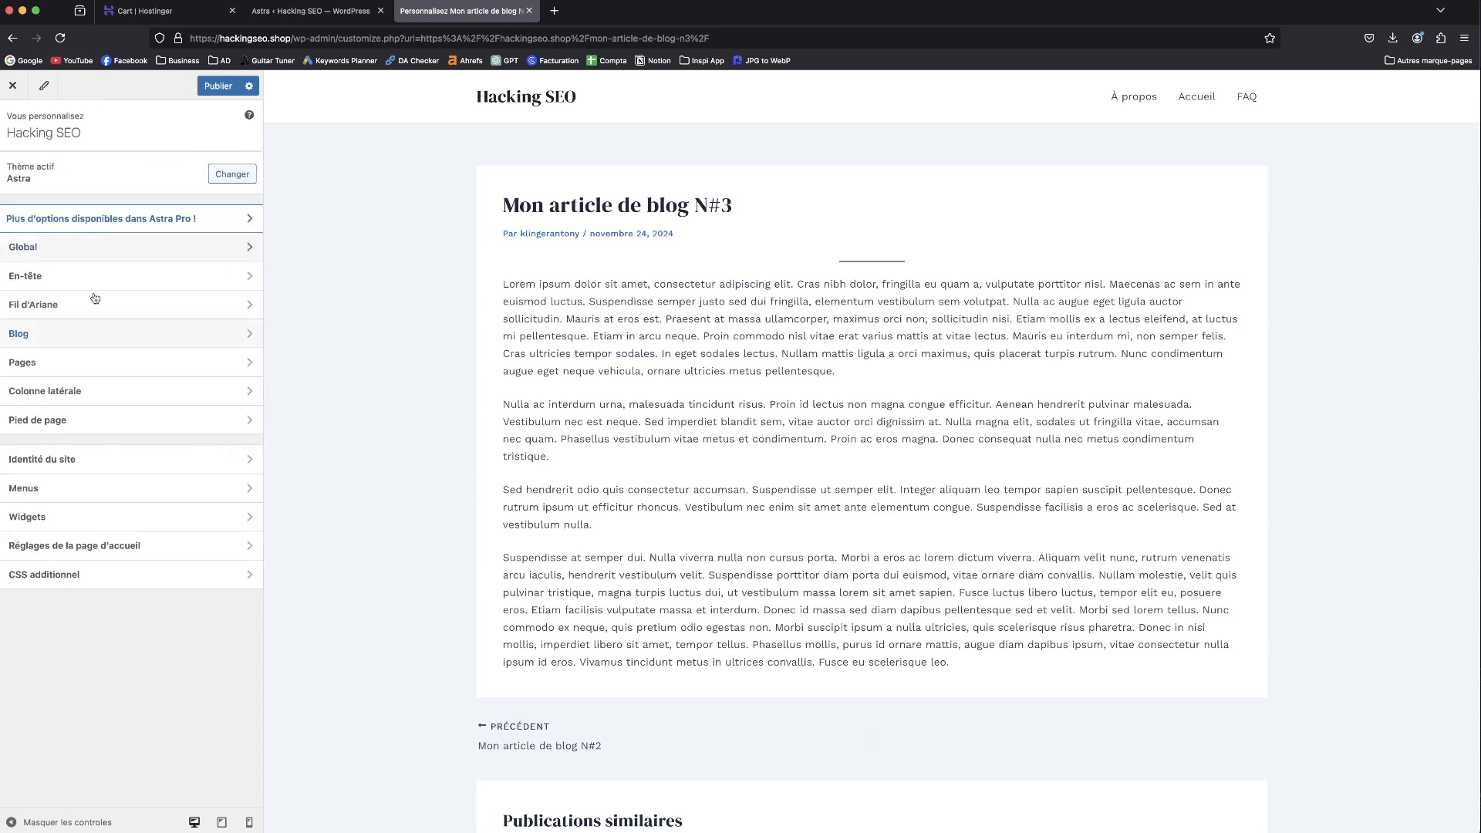
{"action": "left_click", "coordinate": [147, 427]}
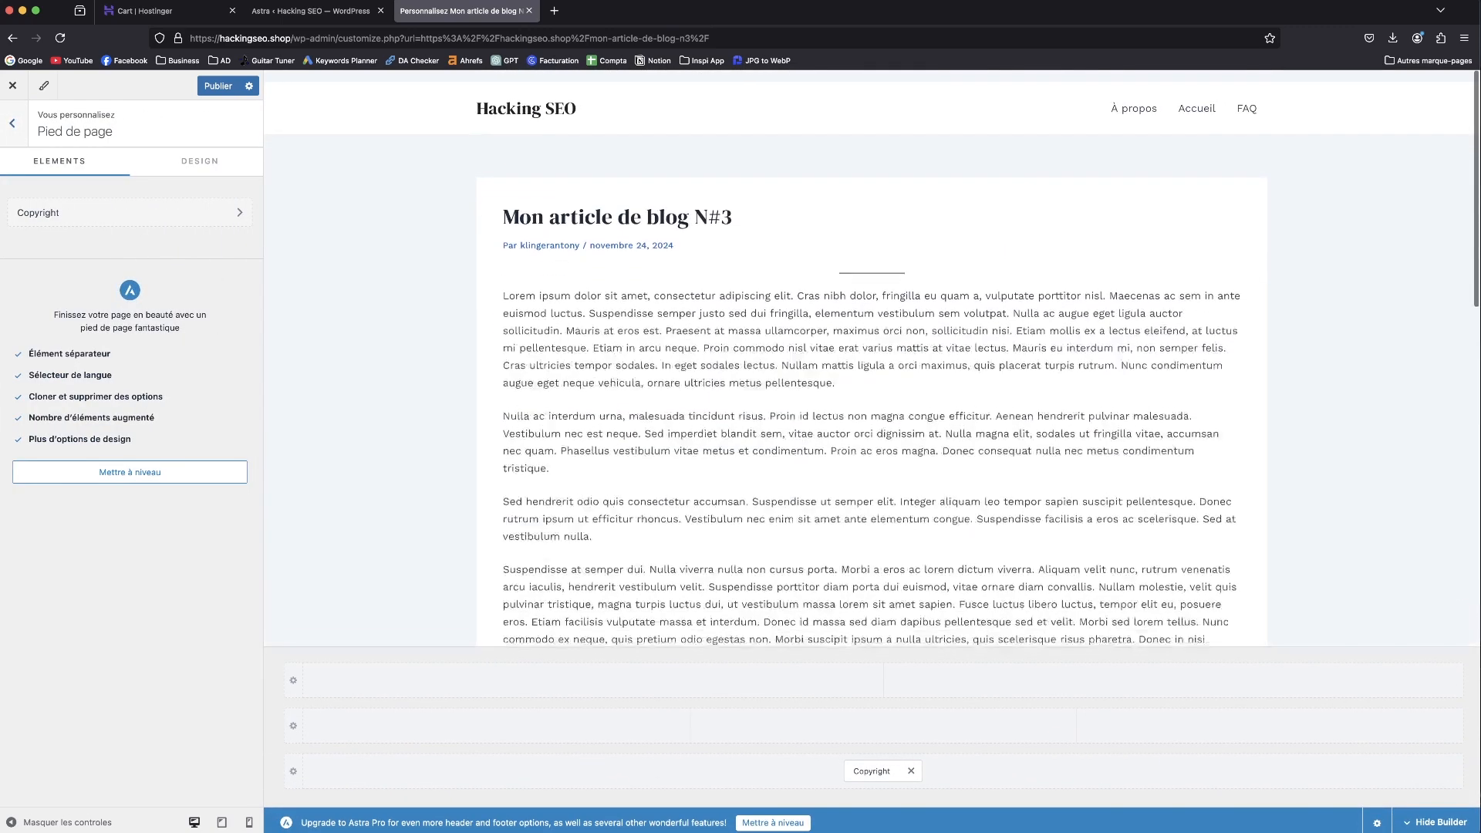
{"action": "left_click", "coordinate": [47, 213]}
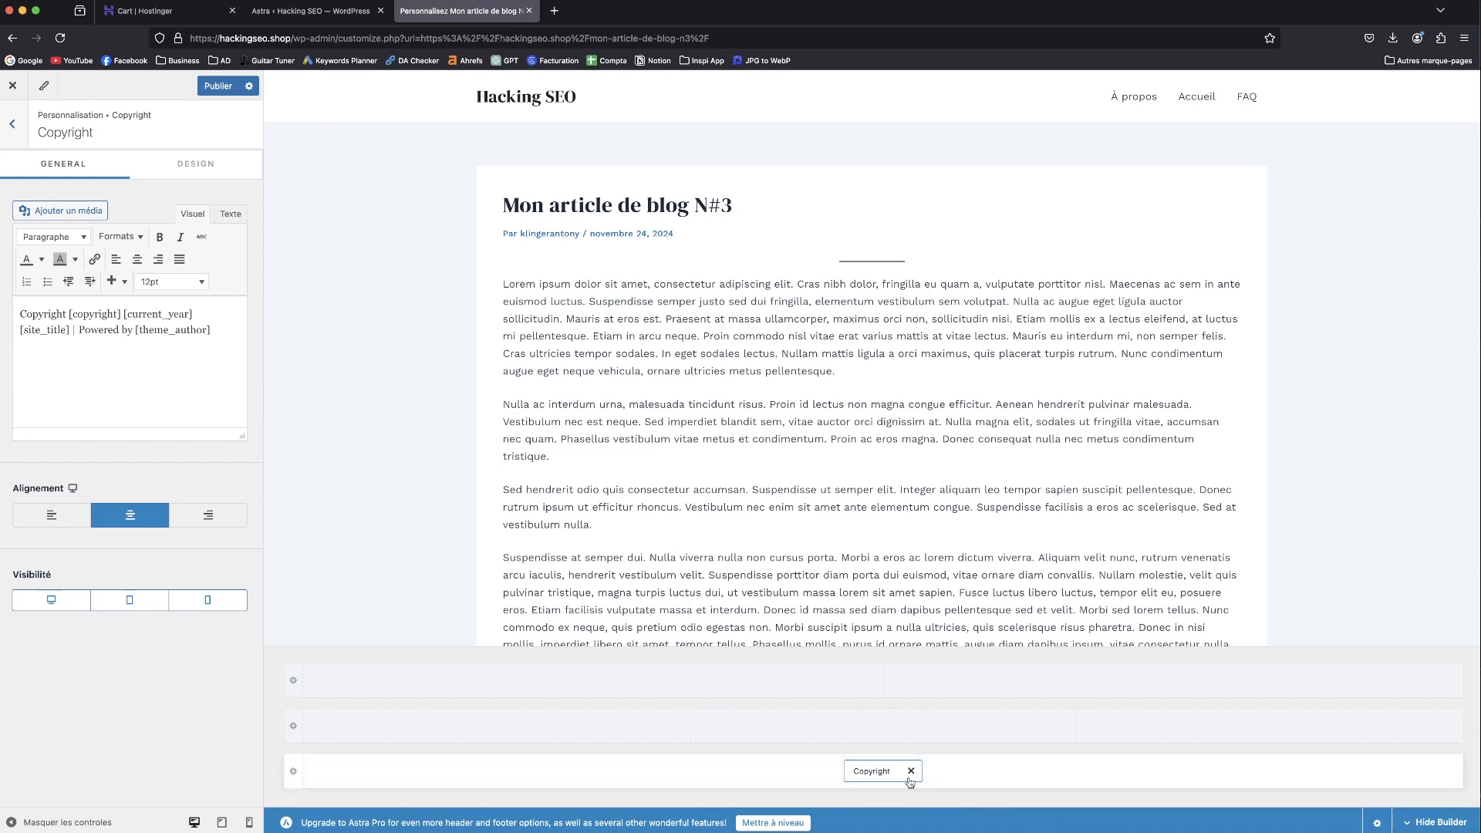
- Leave the footer settings and exit the customizer, discarding the unpublished changes
{"action": "left_click", "coordinate": [12, 122]}
{"action": "left_click", "coordinate": [13, 120]}
{"action": "left_click", "coordinate": [13, 87]}
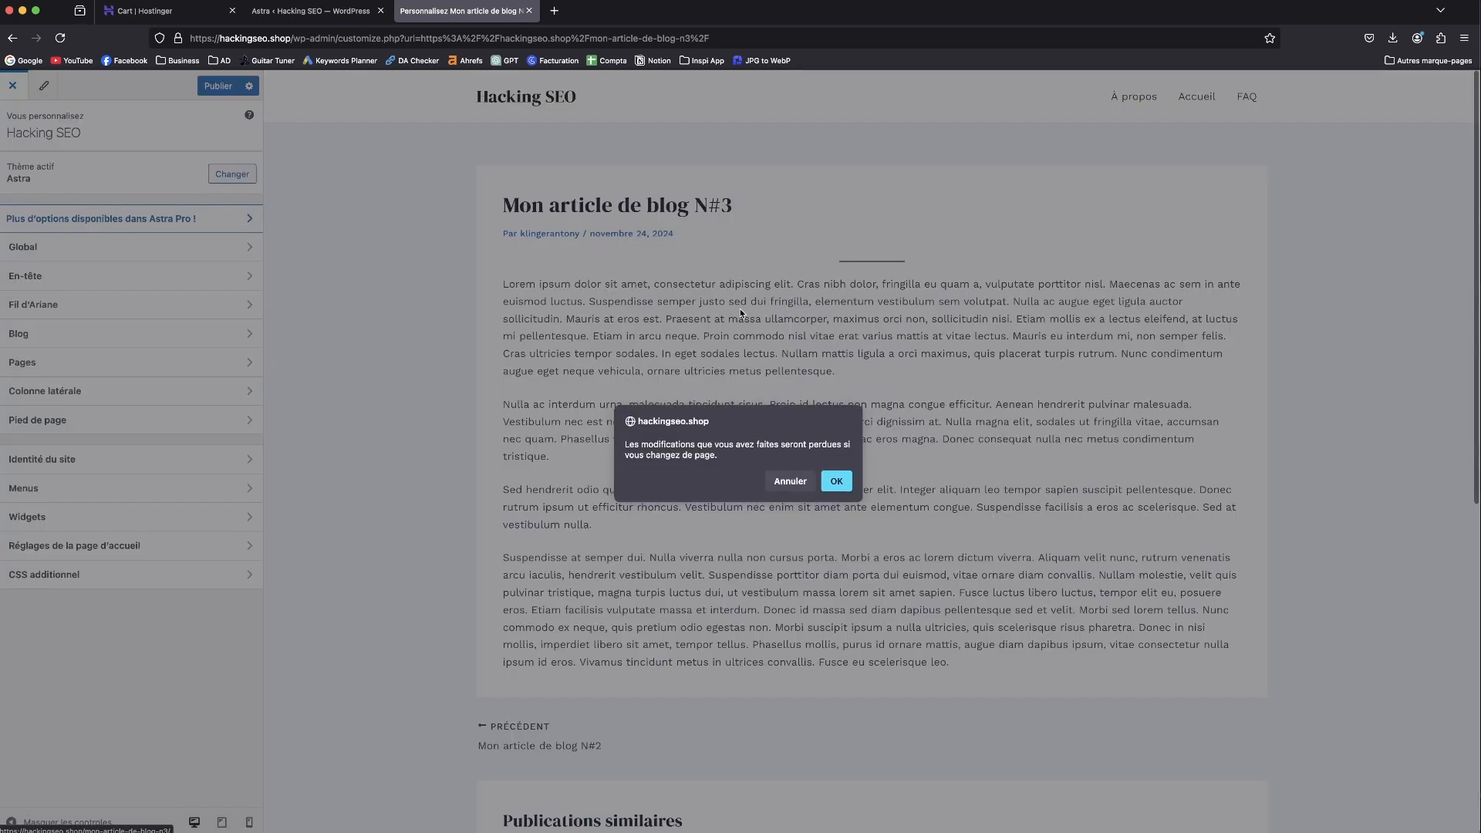
{"action": "left_click", "coordinate": [836, 481]}
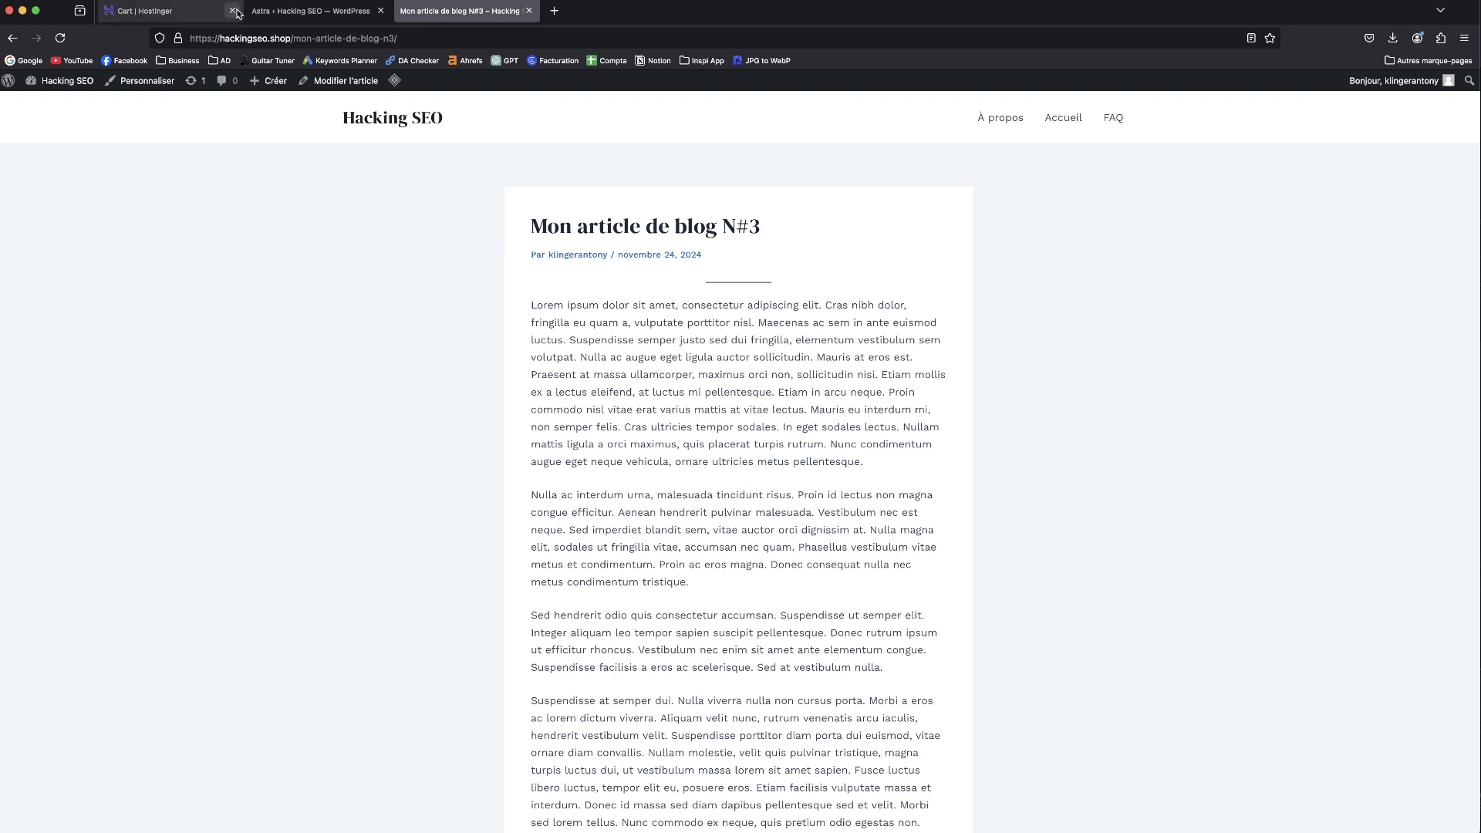
- Return to the WordPress dashboard, access the page for adding themes and search for "olsen light"
{"action": "left_click", "coordinate": [293, 14]}
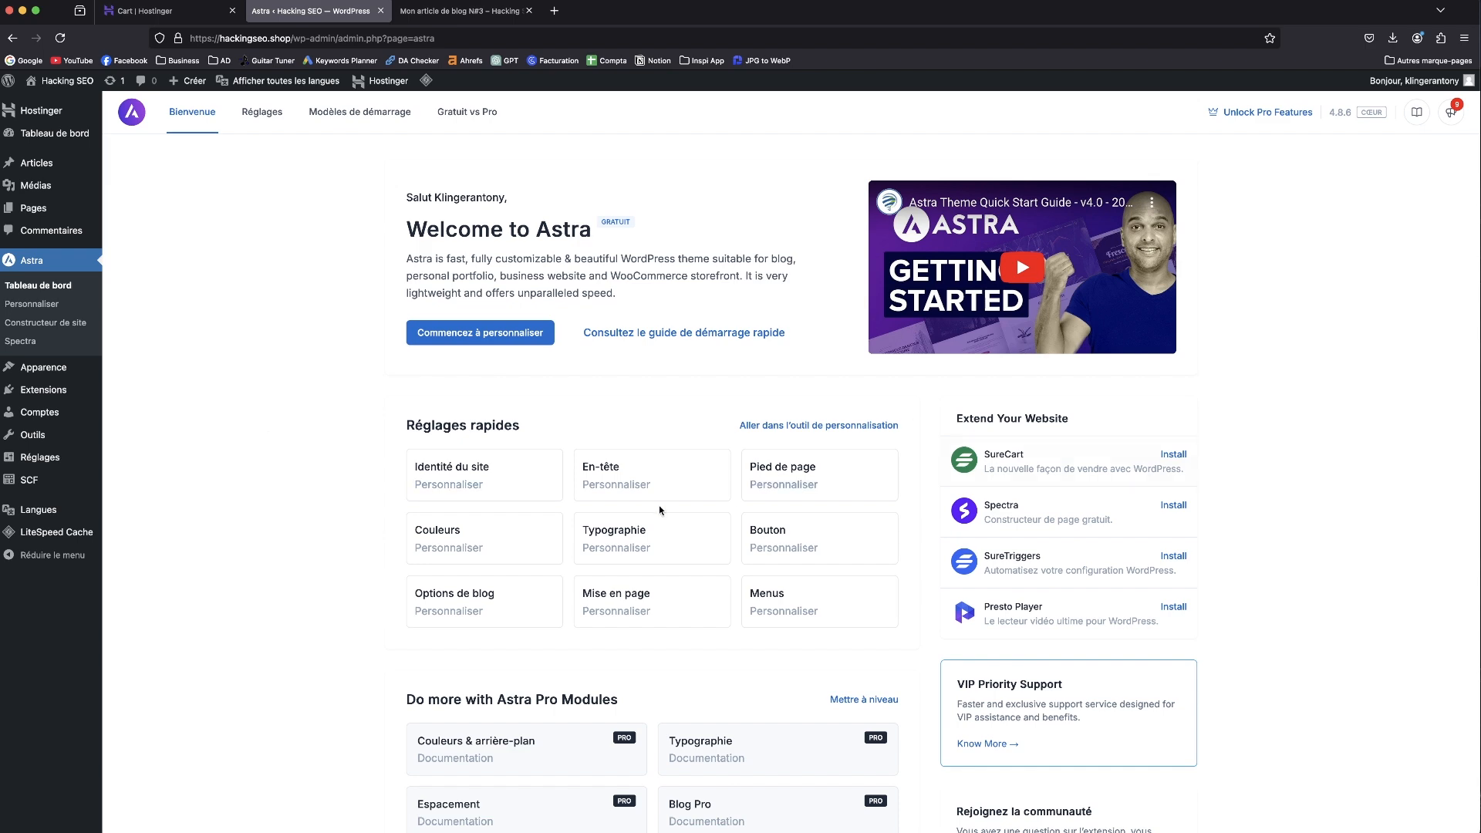
{"action": "scroll", "coordinate": [735, 498], "scroll_direction": "down", "scroll_amount": 10}
{"action": "scroll", "coordinate": [520, 514], "scroll_direction": "up", "scroll_amount": 10}
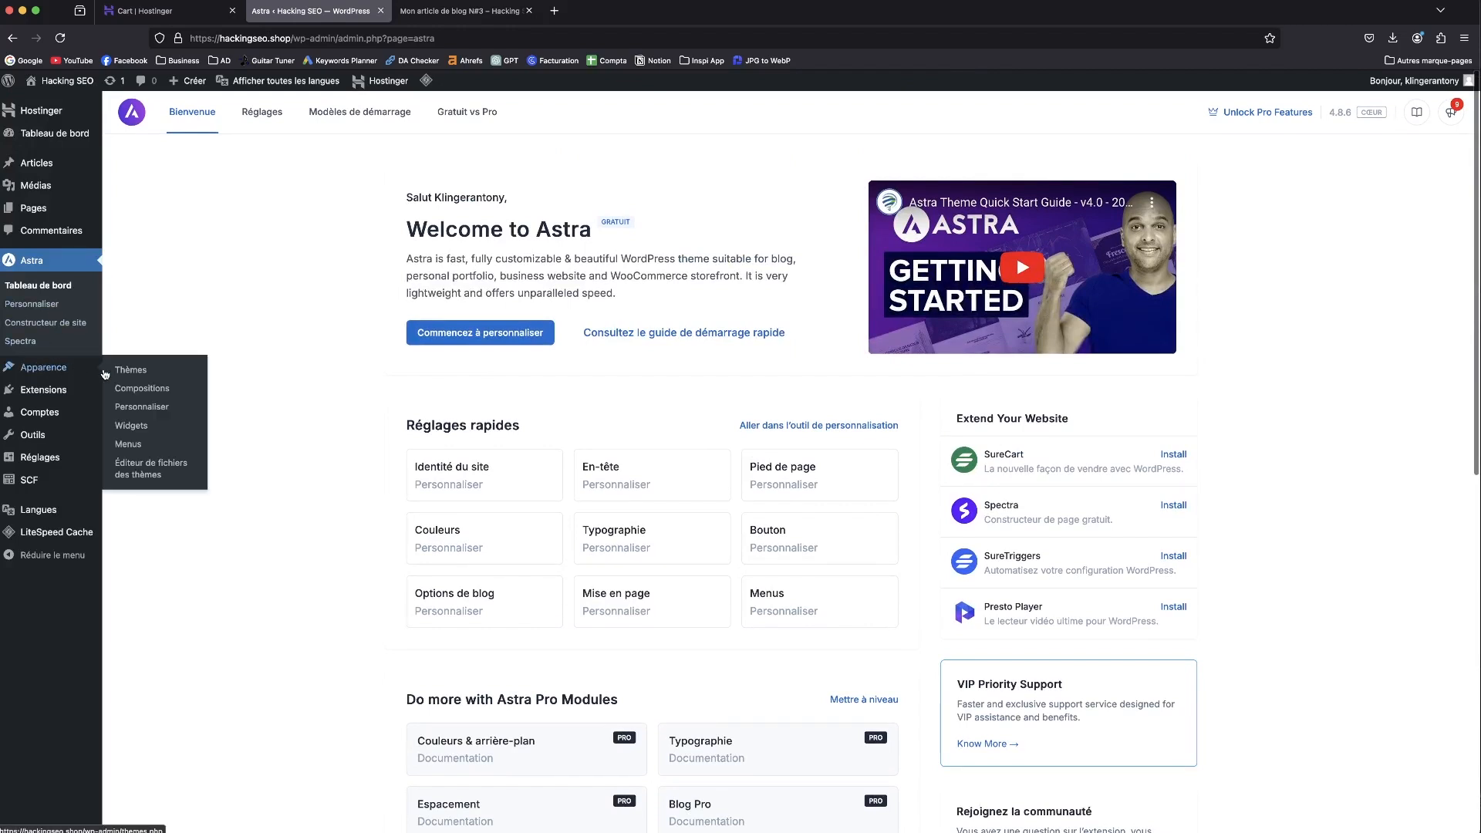
{"action": "left_click", "coordinate": [125, 370]}
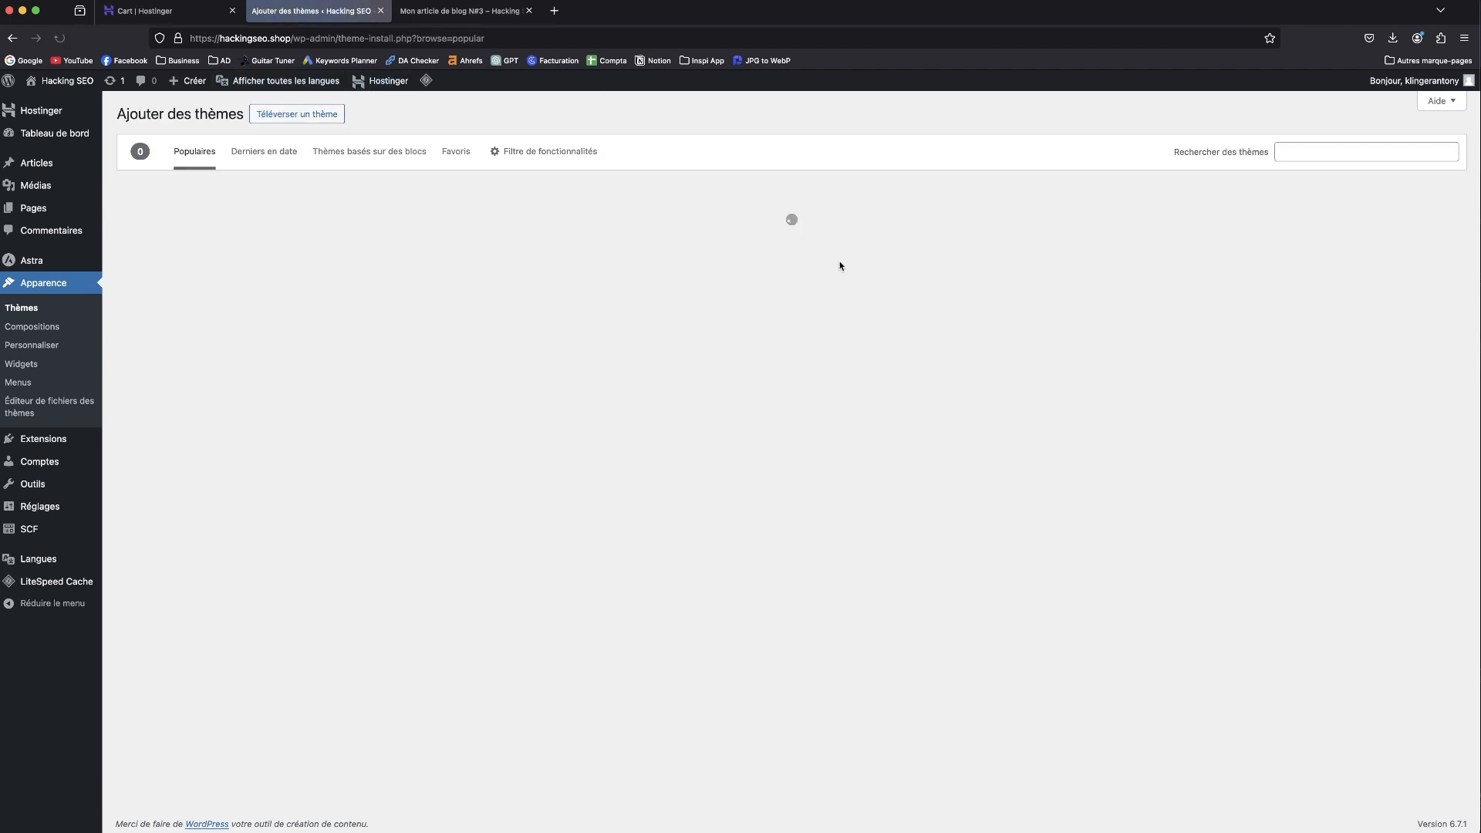
{"action": "left_click", "coordinate": [1287, 148]}
{"action": "type", "text": "olsen light"}
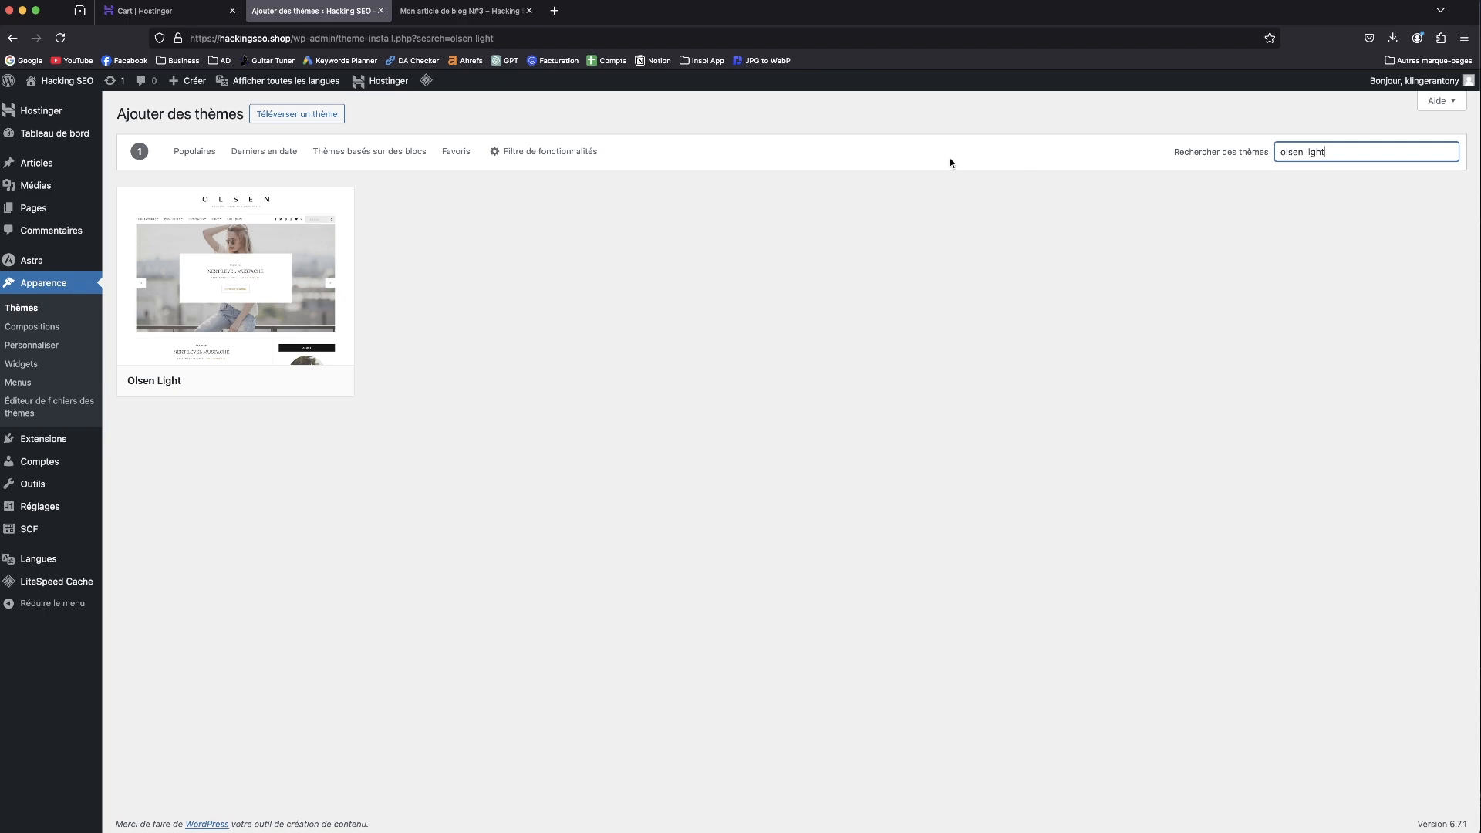
- Preview the Olsen Light theme, install it and activate it on the site
{"action": "left_click", "coordinate": [238, 296]}
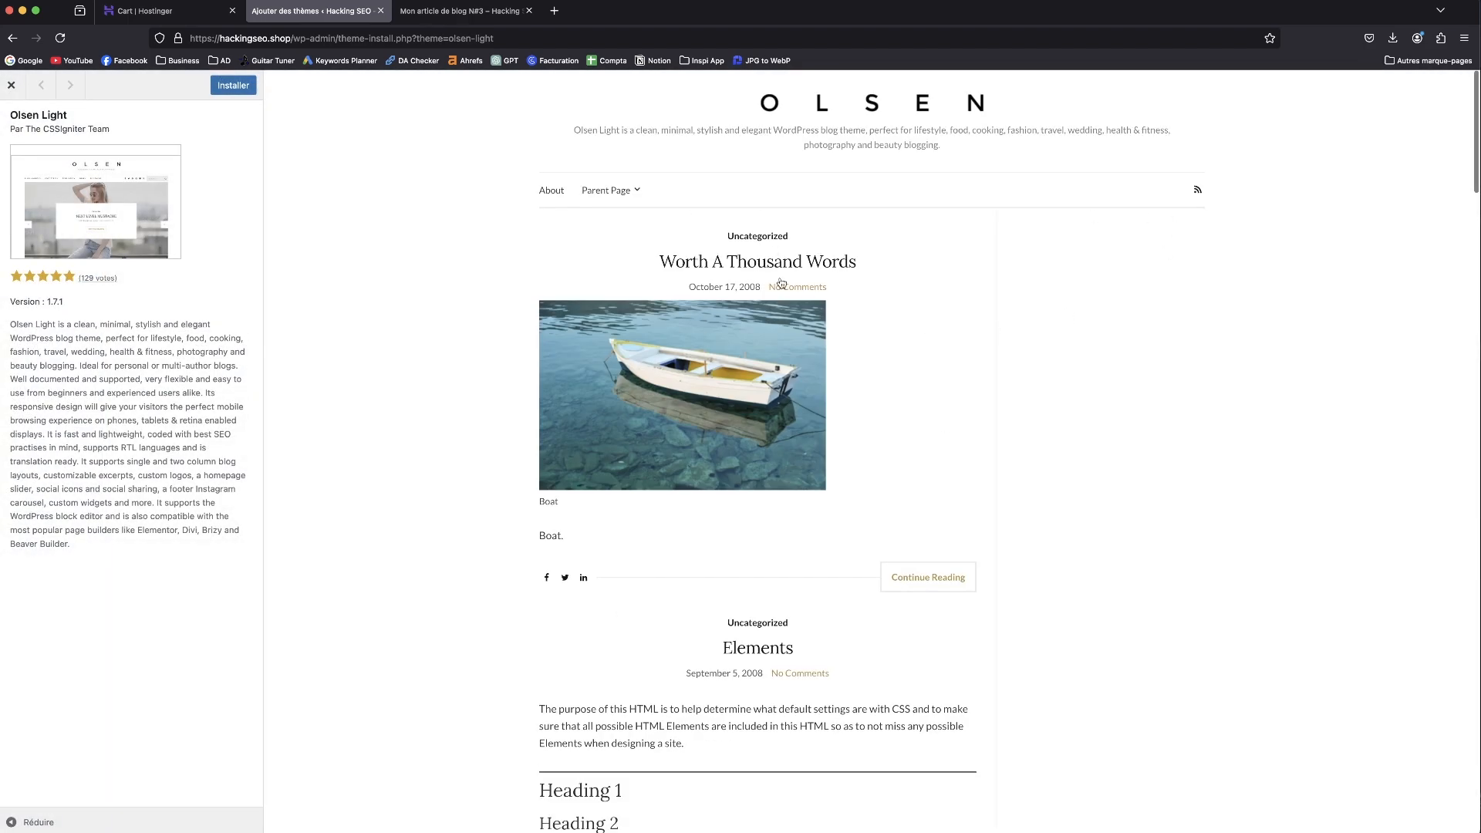
{"action": "scroll", "coordinate": [783, 592], "scroll_direction": "down", "scroll_amount": 15}
{"action": "scroll", "coordinate": [784, 590], "scroll_direction": "up", "scroll_amount": 12}
{"action": "scroll", "coordinate": [785, 590], "scroll_direction": "up", "scroll_amount": 3}
{"action": "left_click", "coordinate": [245, 91]}
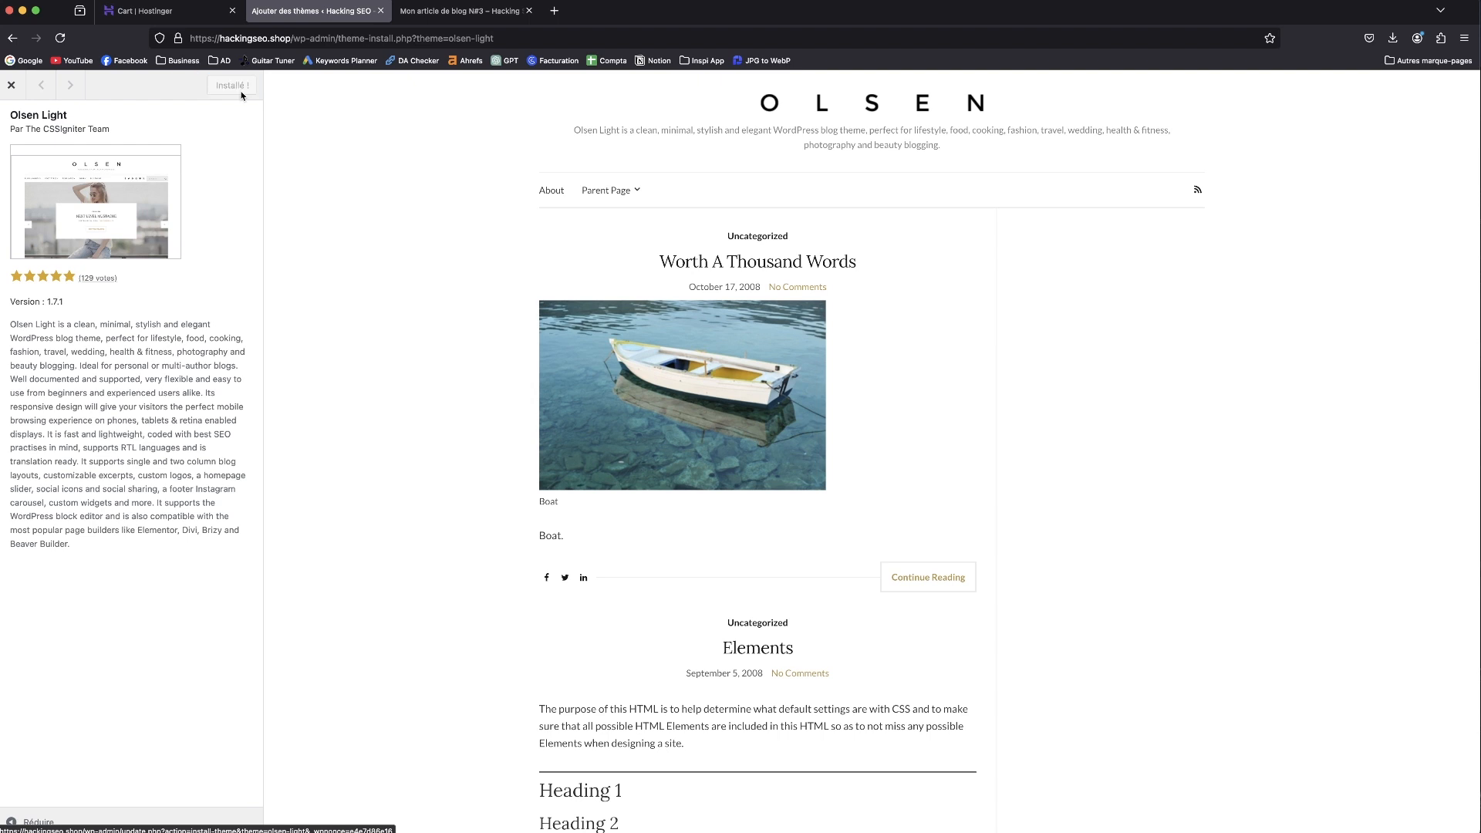
{"action": "left_click", "coordinate": [235, 86]}
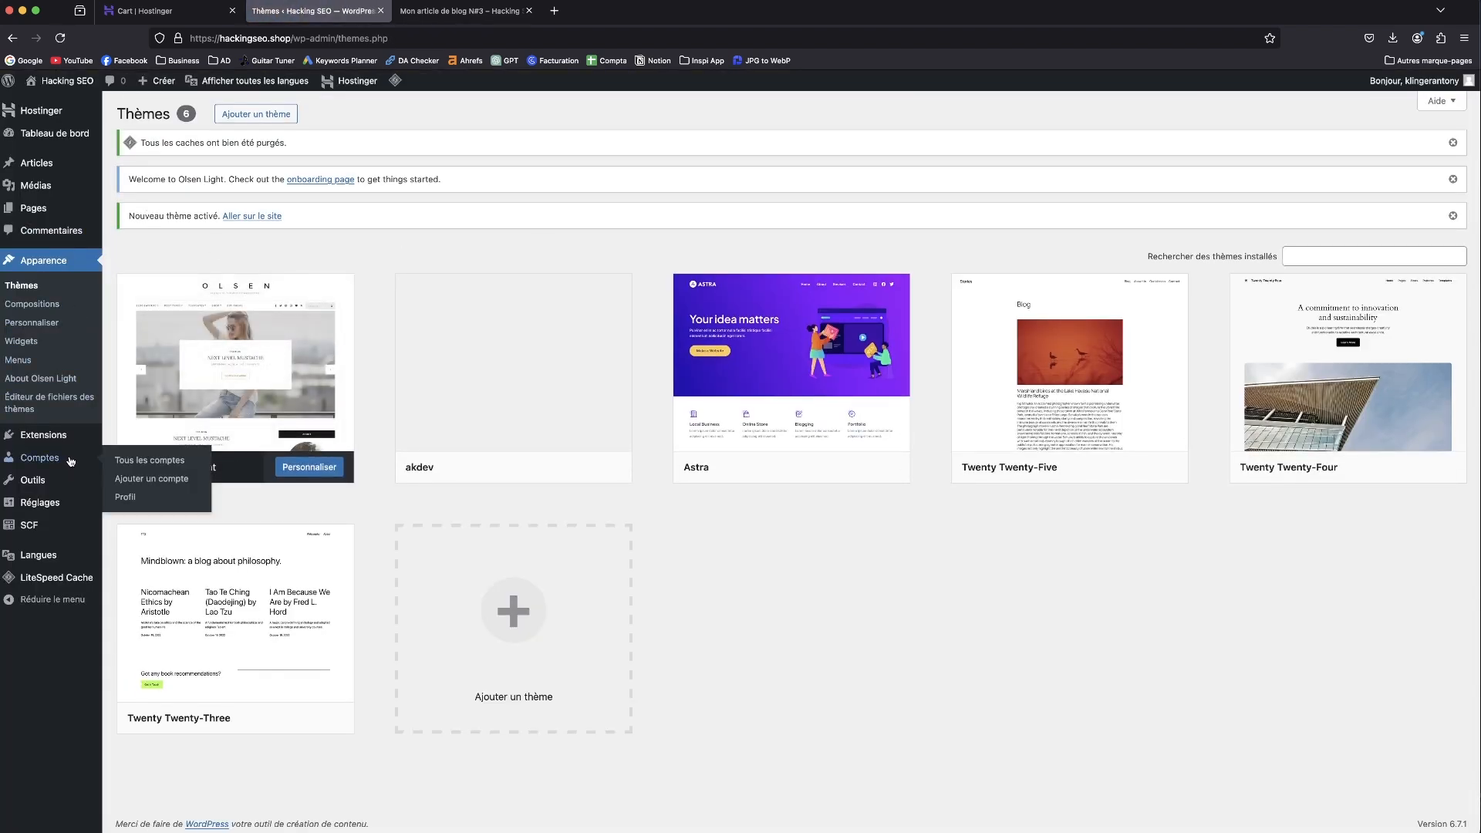
- Consult the About Olsen Light page and review the site with the new theme in a separate tab
{"action": "left_click", "coordinate": [50, 382]}
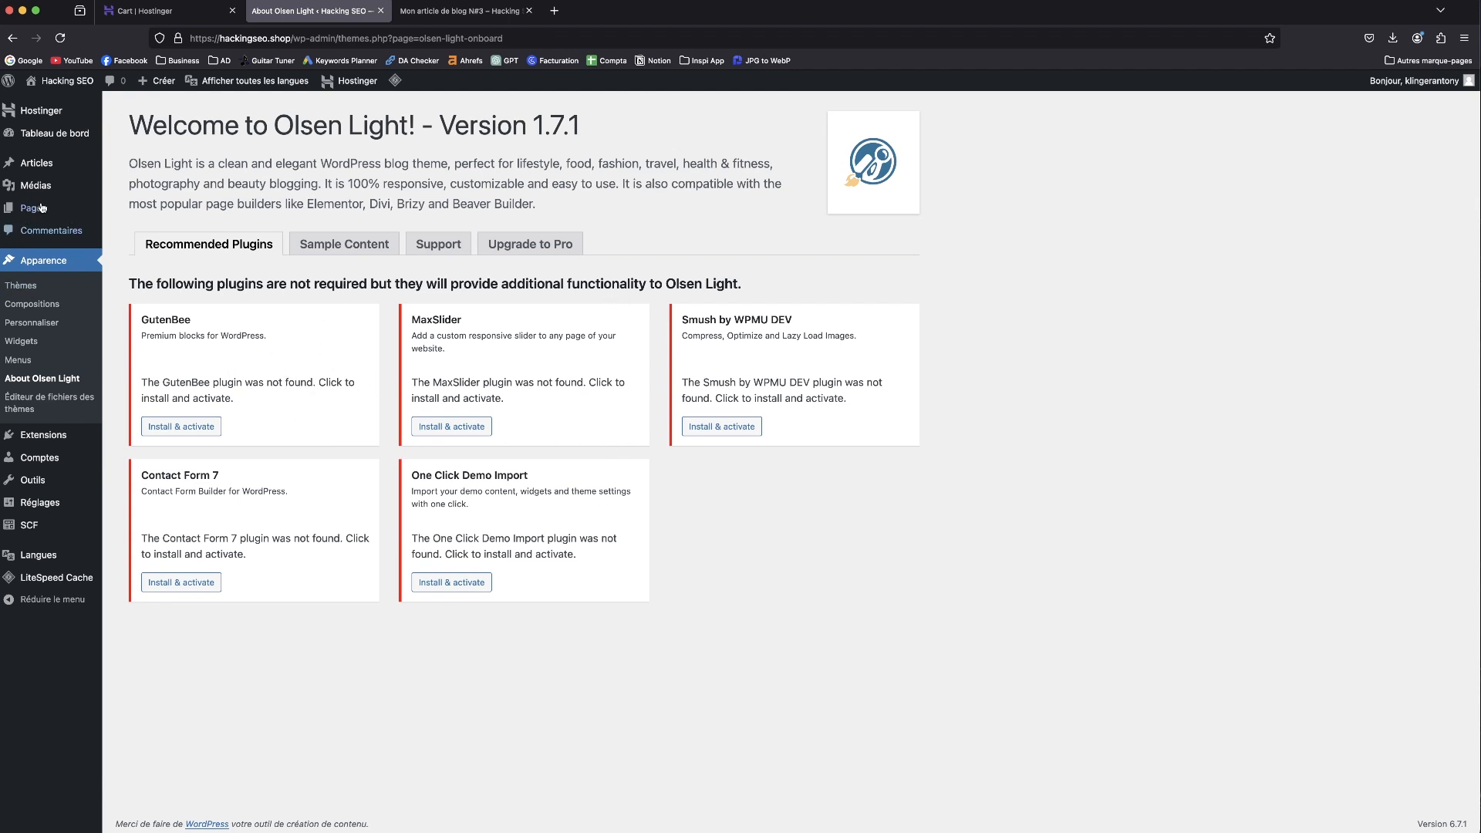
{"action": "right_click", "coordinate": [64, 101]}
{"action": "left_click", "coordinate": [87, 109]}
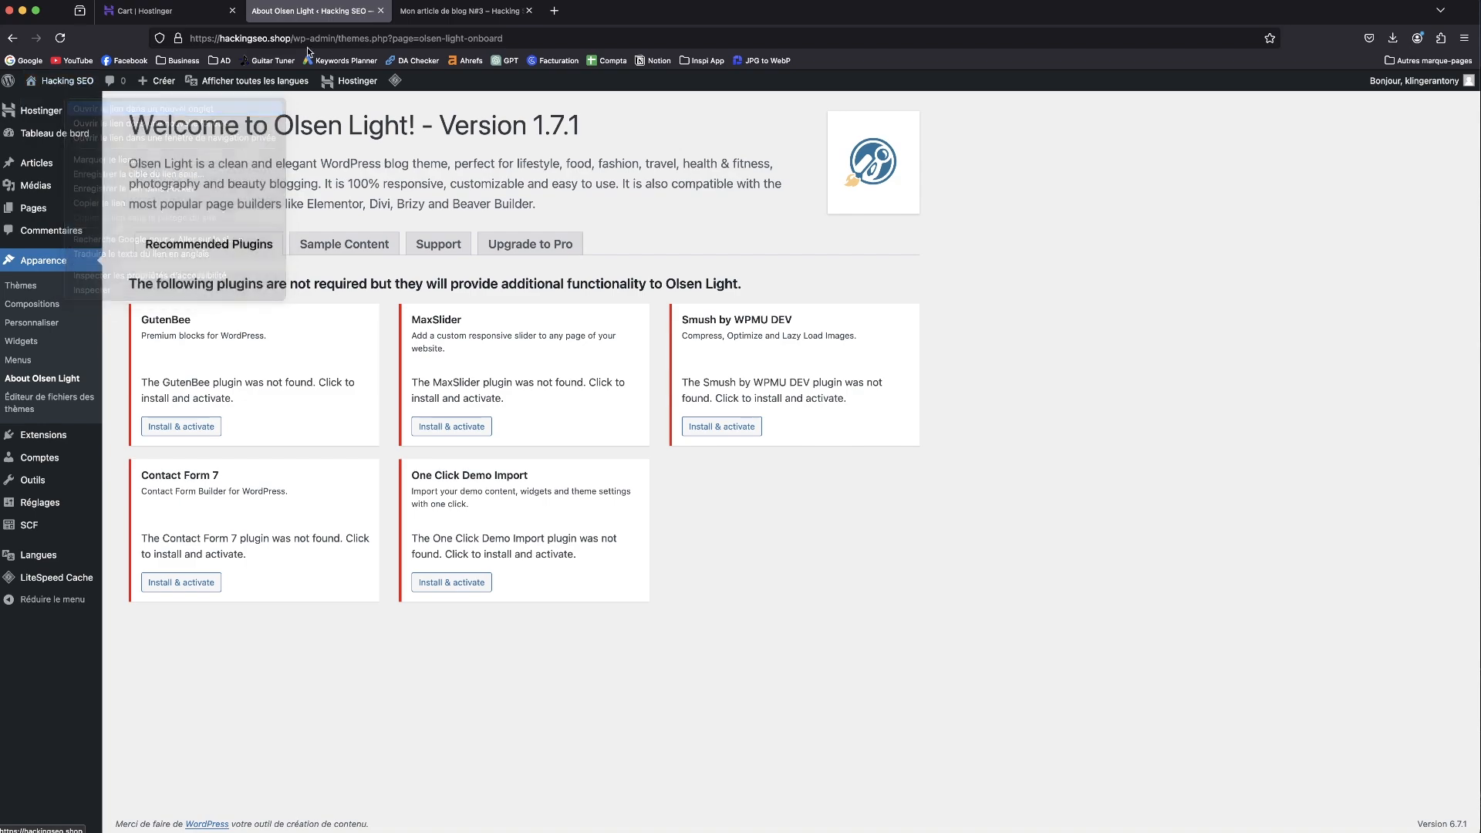
{"action": "key", "text": "ctrl+Tab"}
{"action": "scroll", "coordinate": [621, 377], "scroll_direction": "down", "scroll_amount": 10}
{"action": "scroll", "coordinate": [621, 377], "scroll_direction": "down", "scroll_amount": 15}
- Open the customizer from the live site and access the Olsen Light Layout Options
{"action": "left_click", "coordinate": [164, 81]}
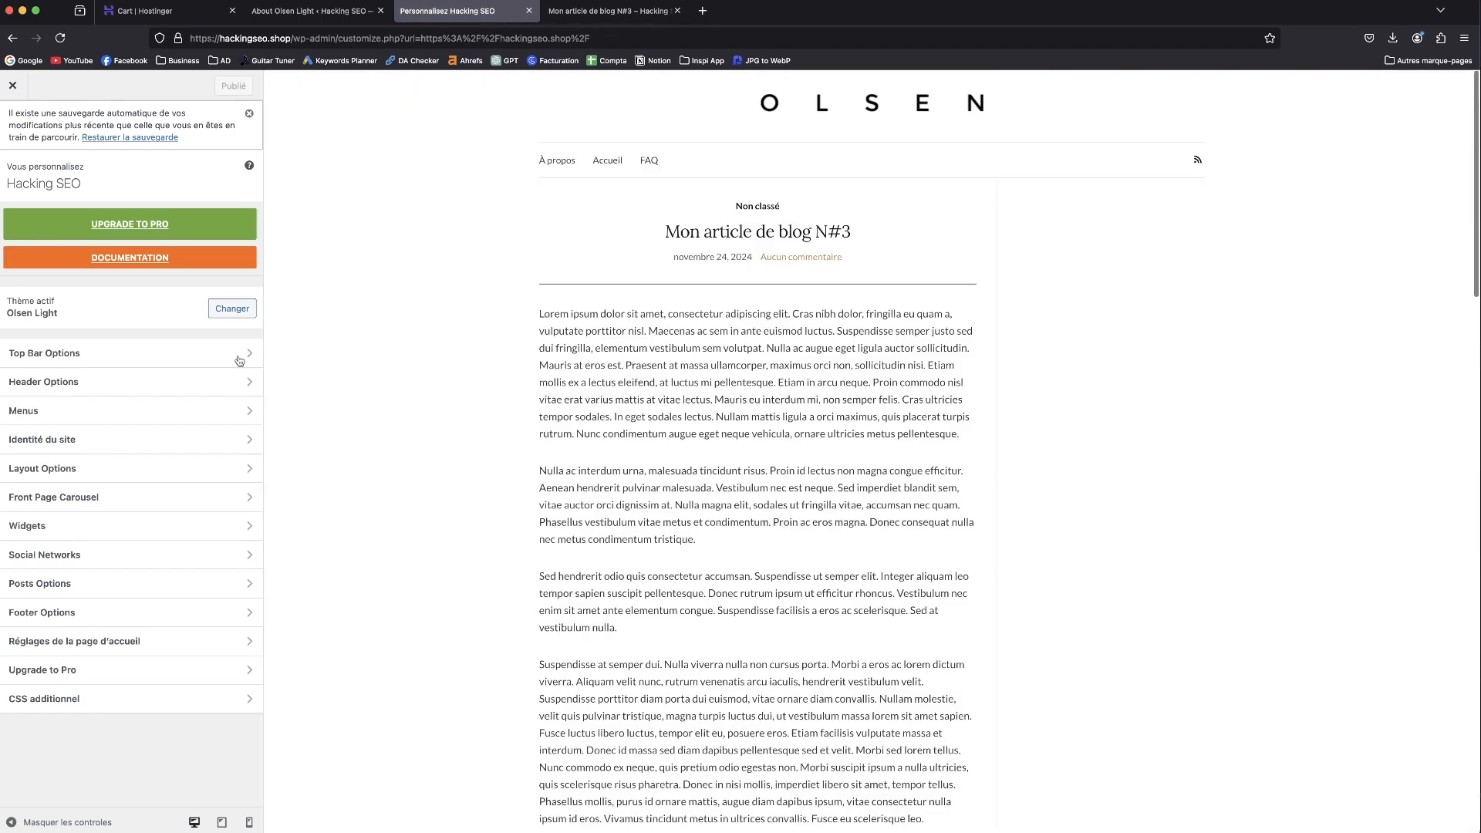
{"action": "left_click", "coordinate": [66, 475]}
- Try the Two columns - Sidebar blog layout and restore Classic - One Sidebar
{"action": "left_click", "coordinate": [106, 260]}
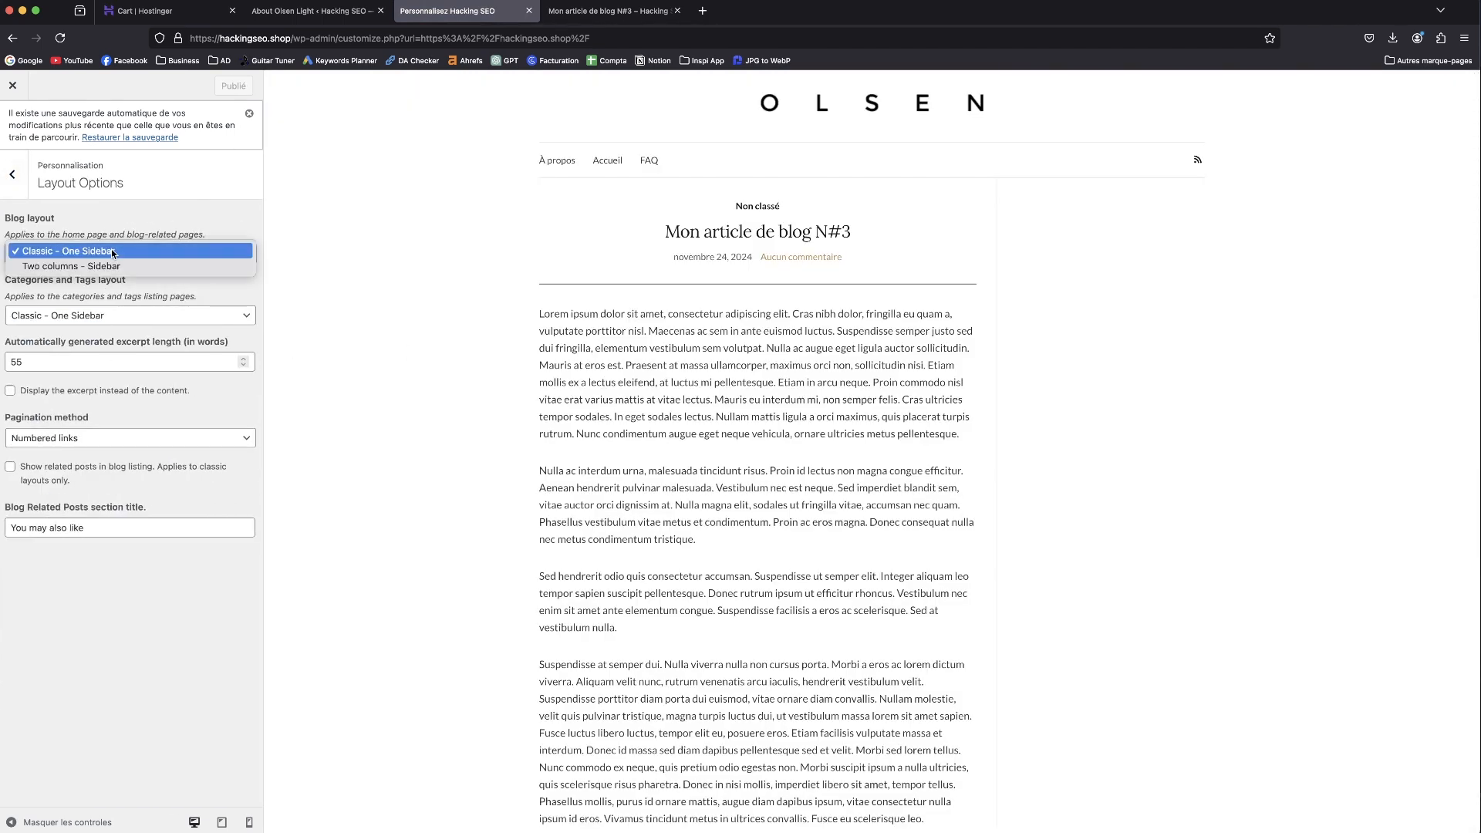
{"action": "left_click", "coordinate": [111, 264]}
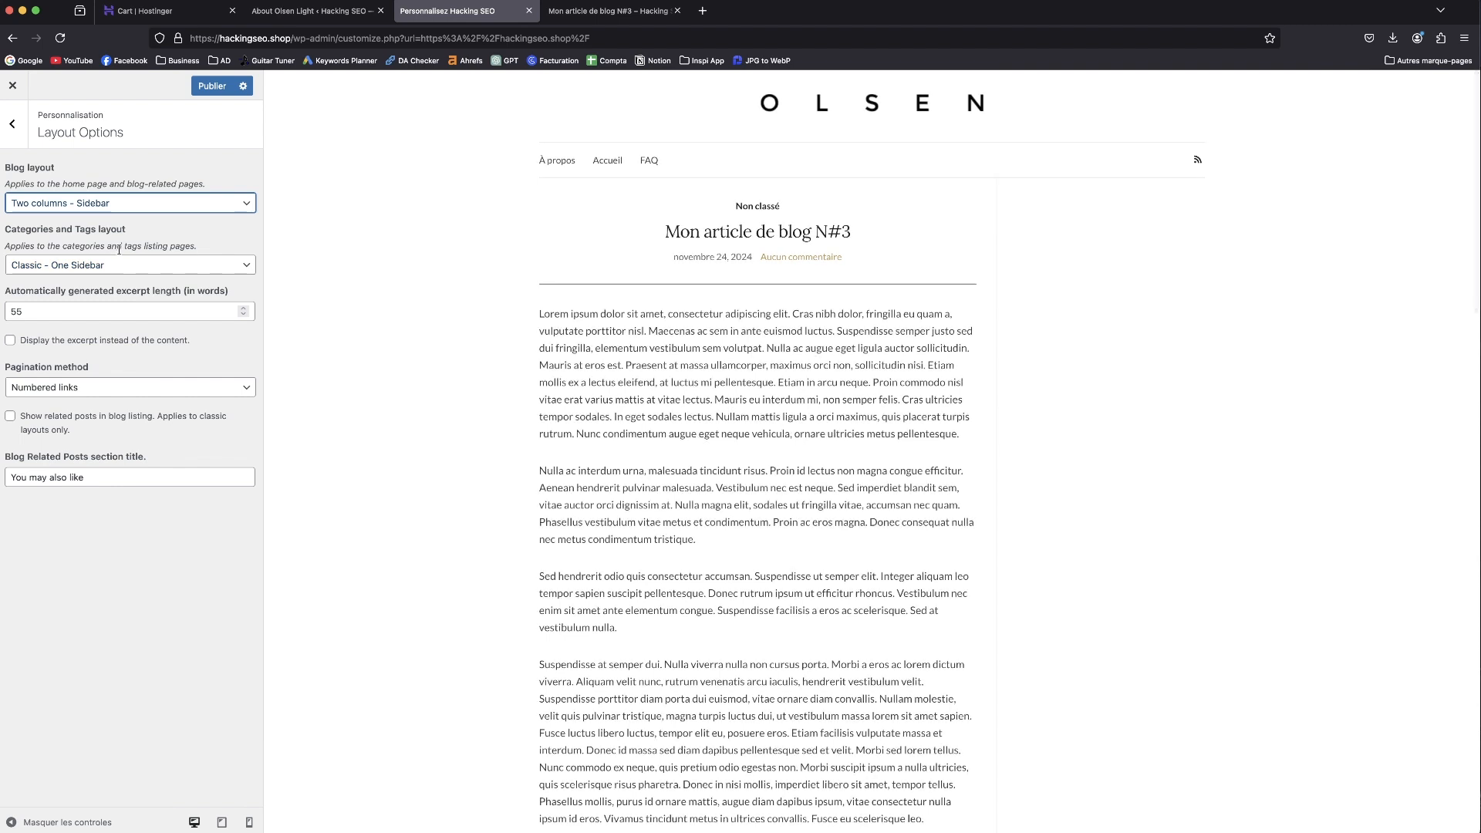
{"action": "left_click", "coordinate": [107, 228]}
{"action": "left_click", "coordinate": [101, 197]}
{"action": "left_click", "coordinate": [98, 203]}
{"action": "left_click", "coordinate": [105, 185]}
- Set the Categories and Tags layout to Two columns - Sidebar and choose Numbered links as the pagination method
{"action": "left_click", "coordinate": [103, 265]}
{"action": "left_click", "coordinate": [99, 276]}
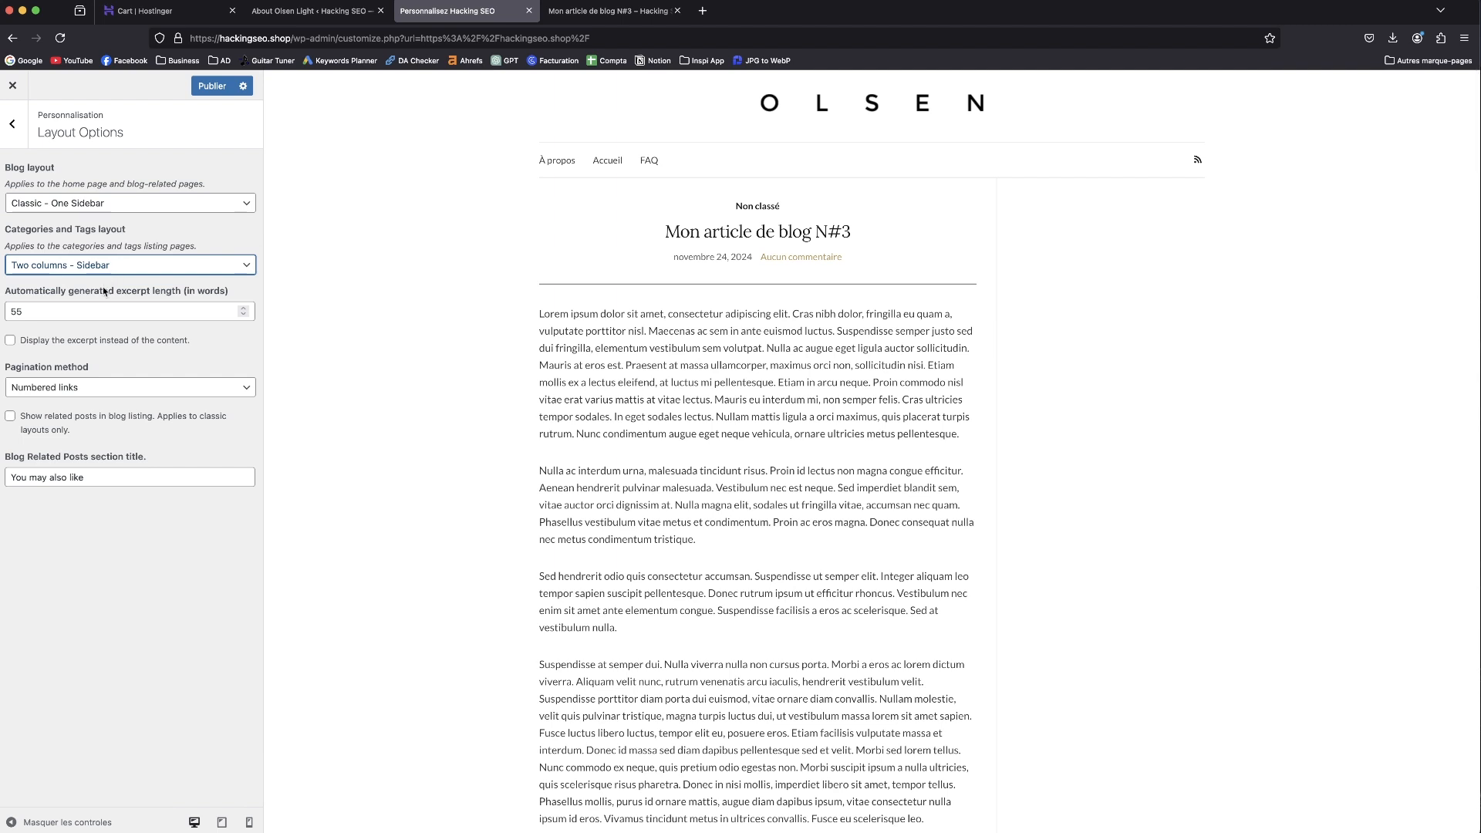
{"action": "left_click", "coordinate": [32, 399]}
{"action": "left_click", "coordinate": [35, 389]}
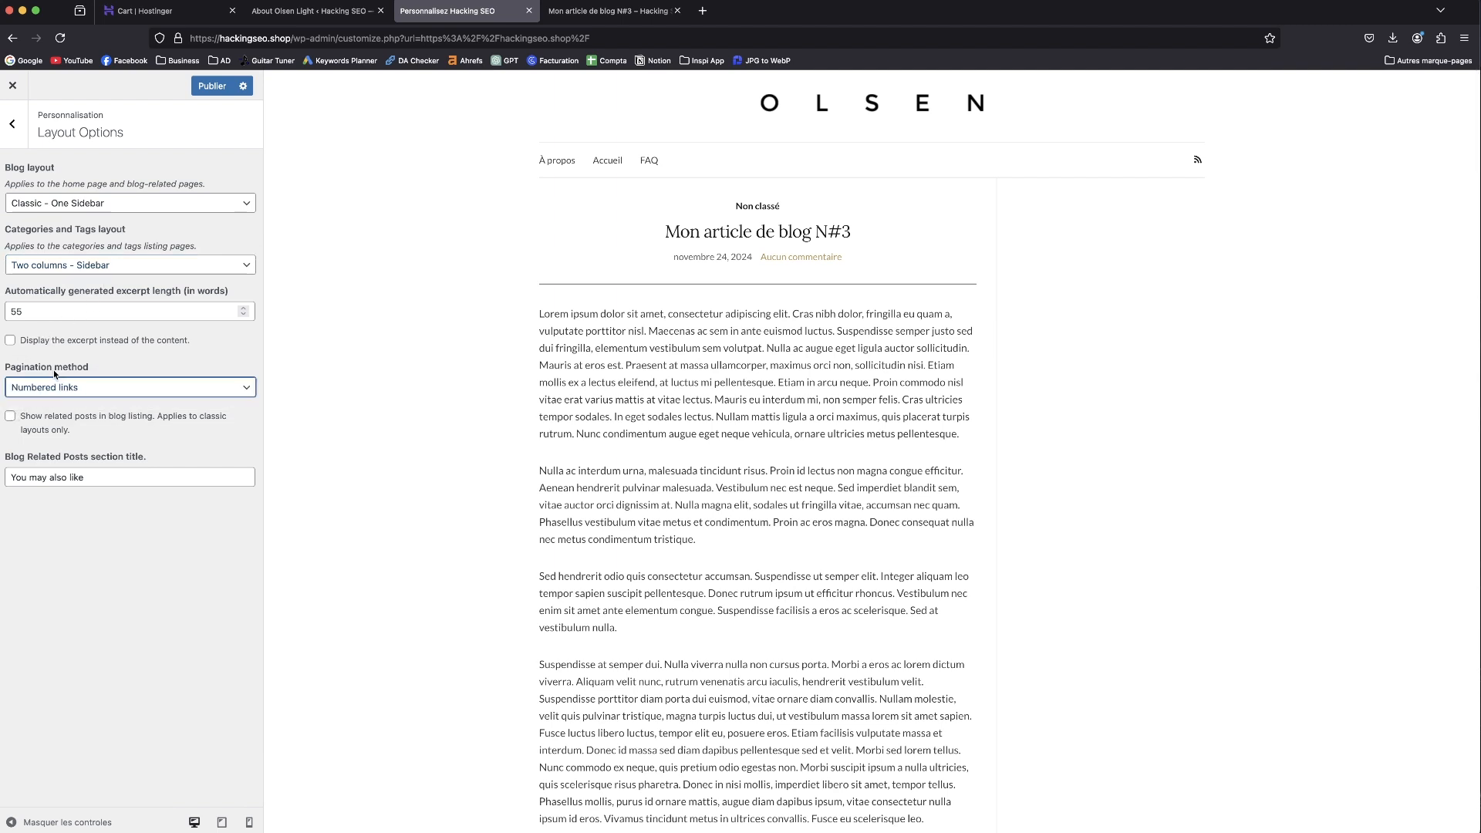
- Go to Header Options, try hiding the header's social icons and show them again
{"action": "left_click", "coordinate": [12, 132]}
{"action": "left_click", "coordinate": [76, 332]}
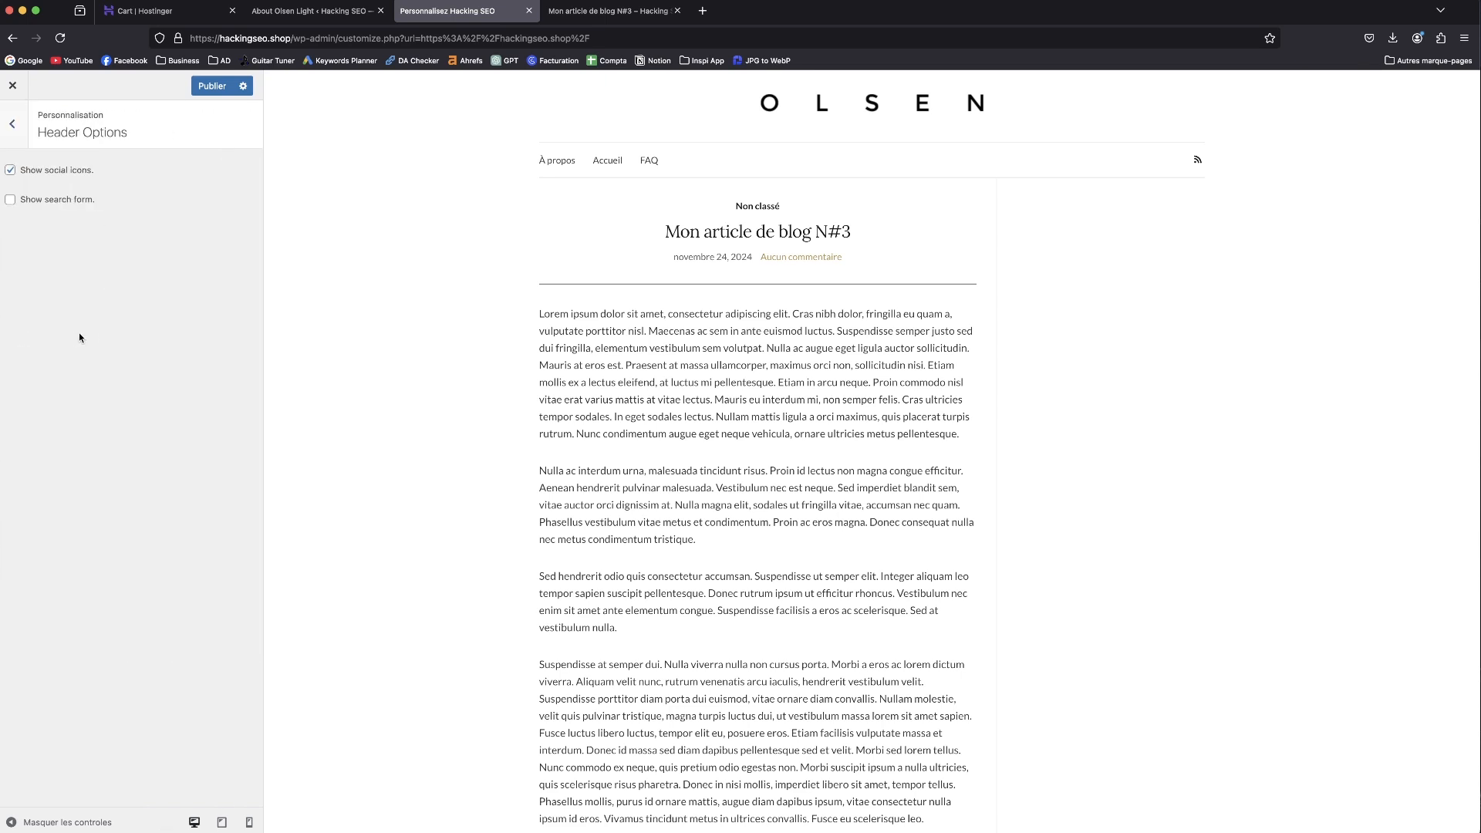
{"action": "left_click", "coordinate": [13, 173]}
{"action": "left_click", "coordinate": [14, 174]}
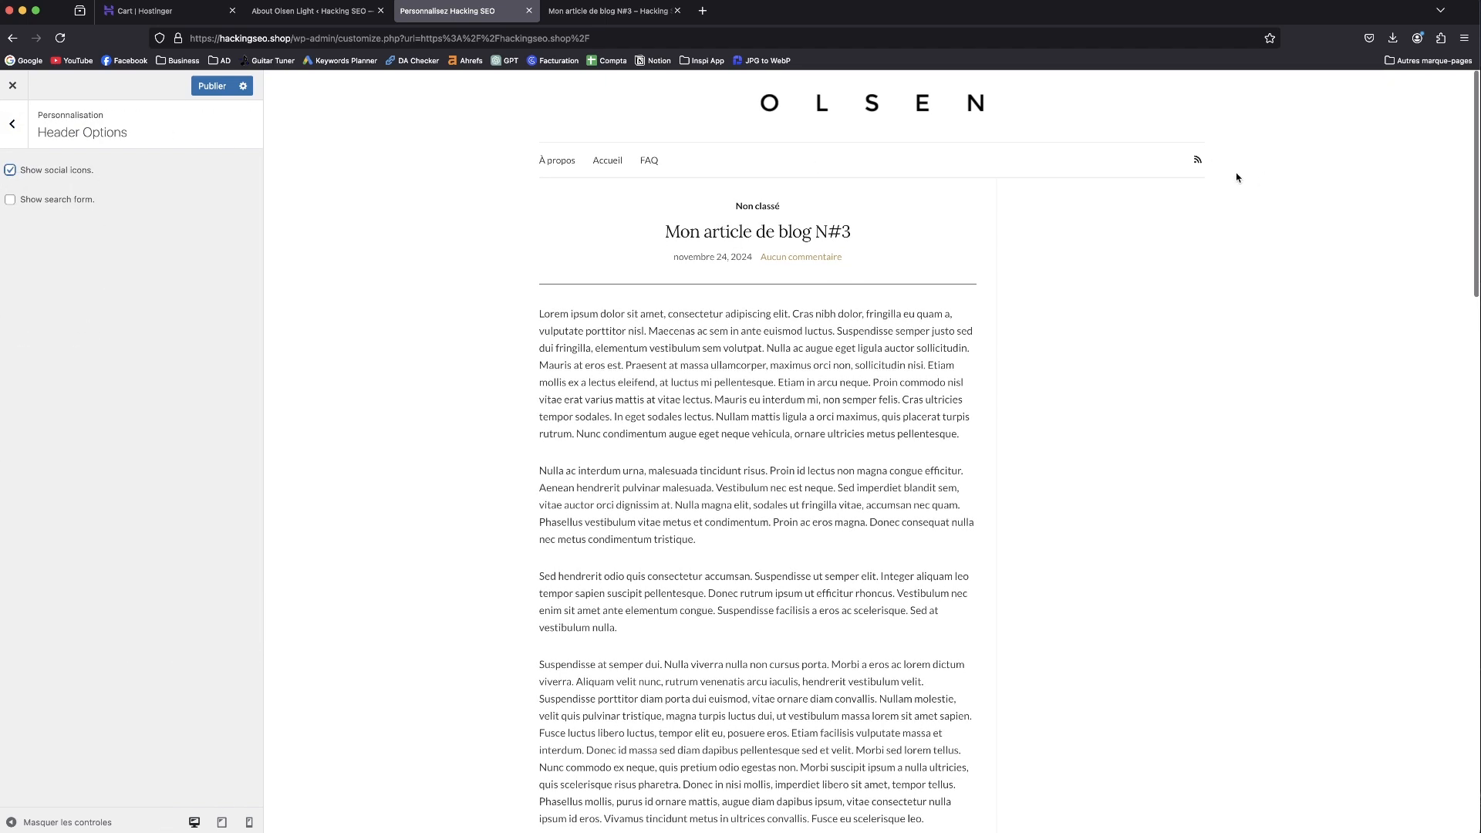
- Examine the Social Networks settings and their URL fields
{"action": "left_click", "coordinate": [11, 124]}
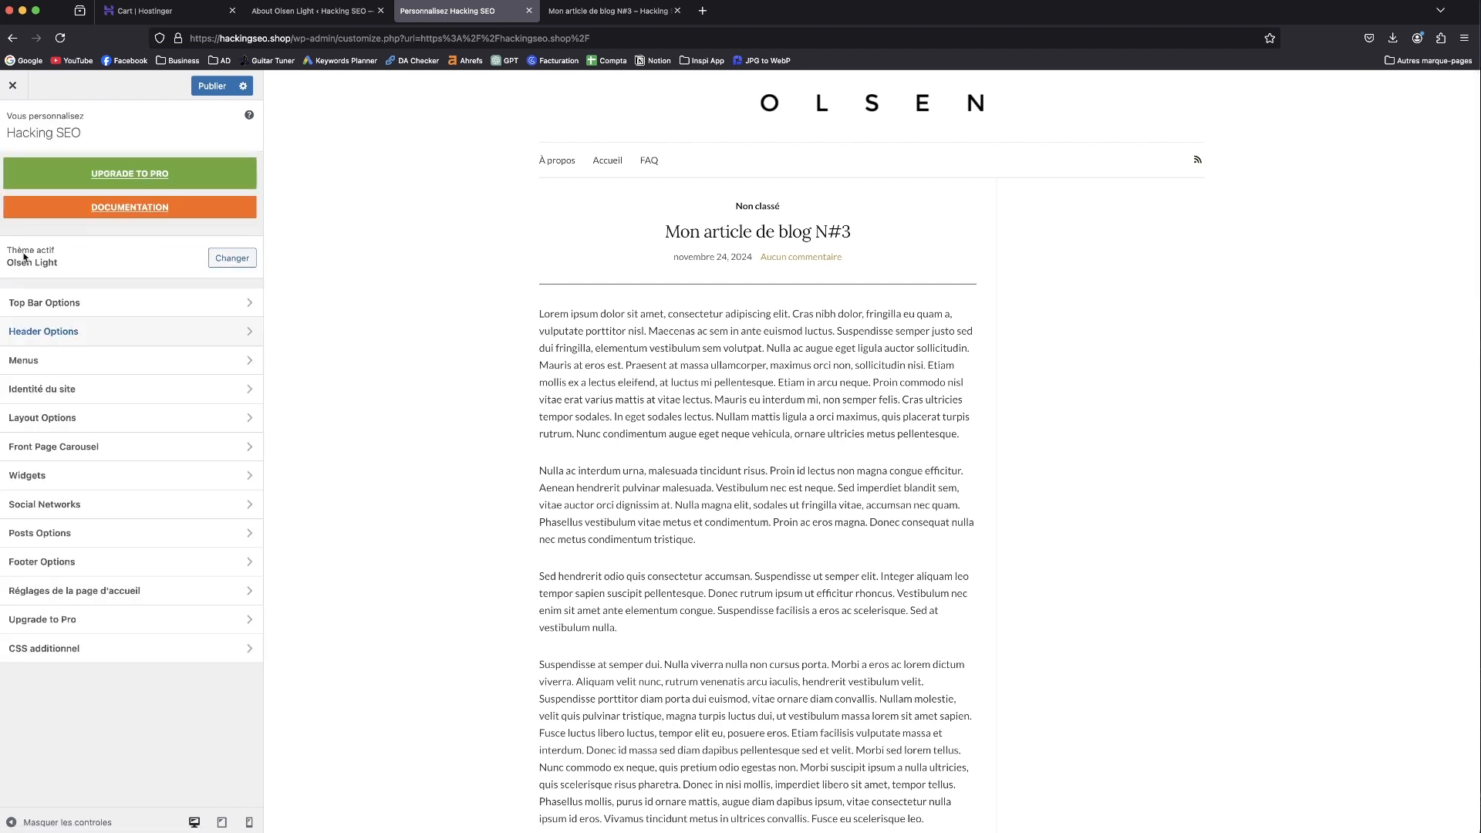
{"action": "left_click", "coordinate": [73, 505]}
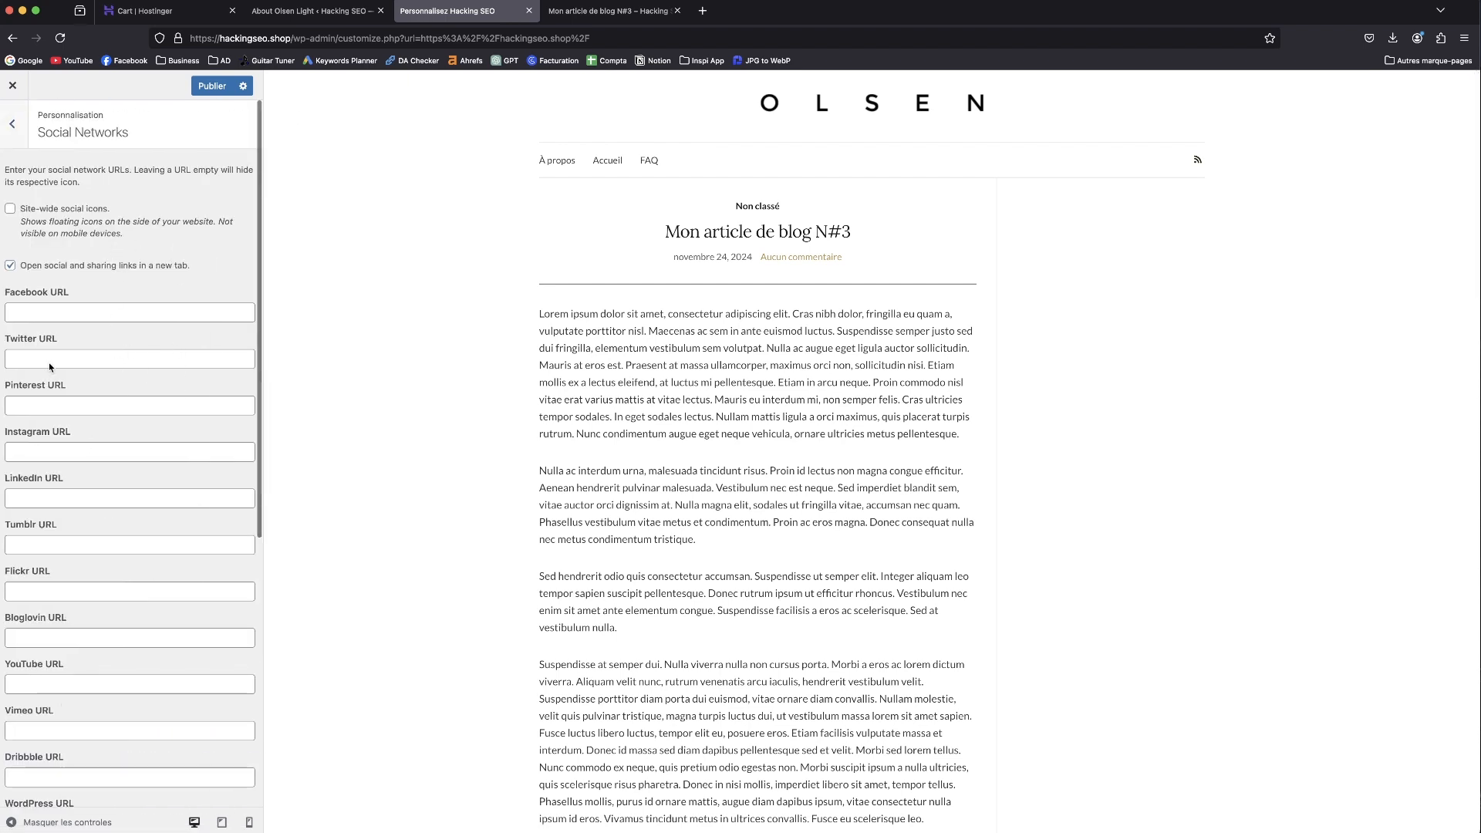
- Go to Footer Options and turn off the footer's credits text
{"action": "left_click", "coordinate": [9, 126]}
{"action": "left_click", "coordinate": [115, 566]}
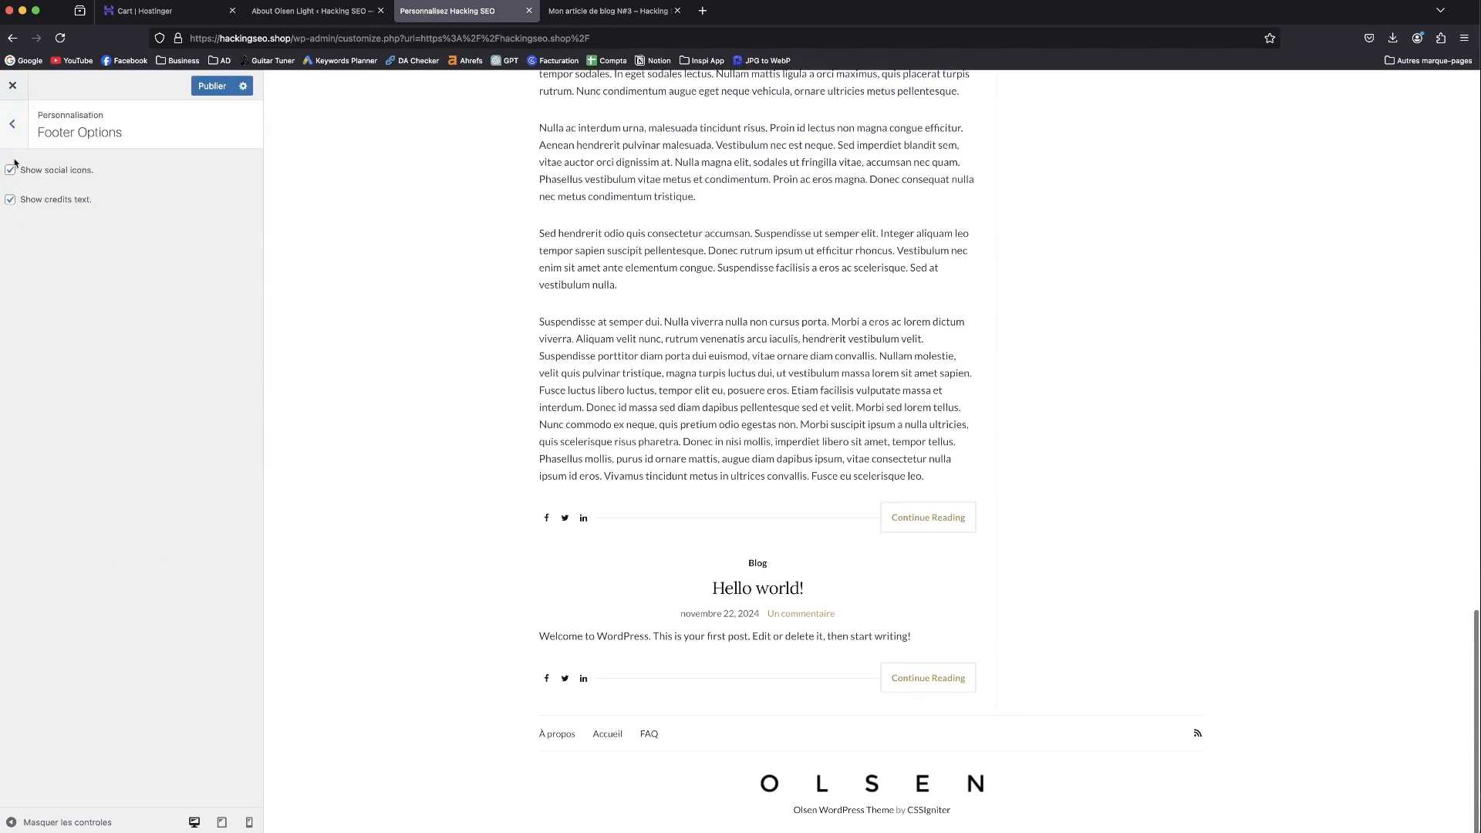
{"action": "left_click", "coordinate": [9, 203]}
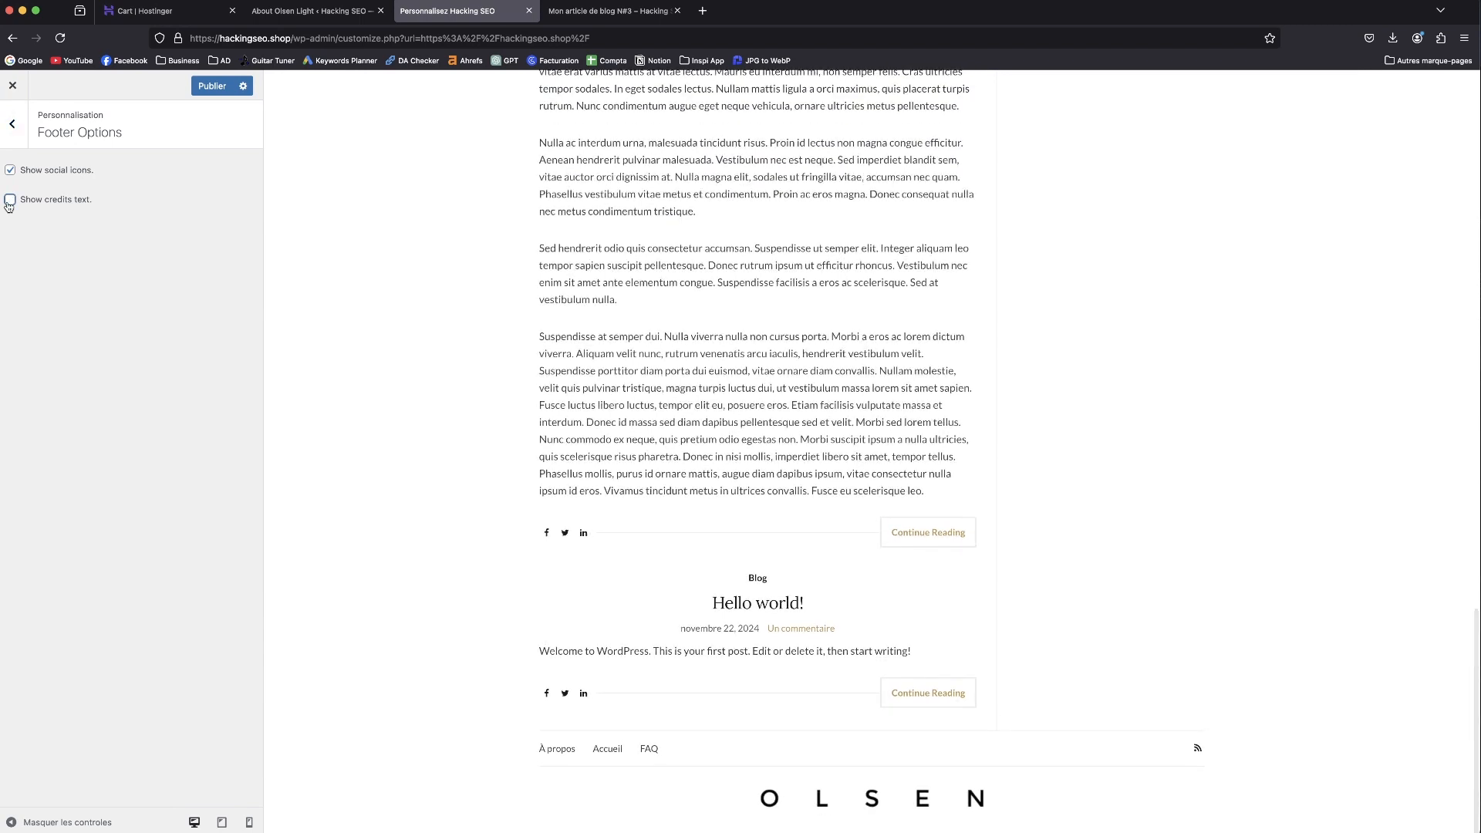
- Show the footer's credits text again and go to the theme's Posts Options
{"action": "left_click", "coordinate": [9, 200]}
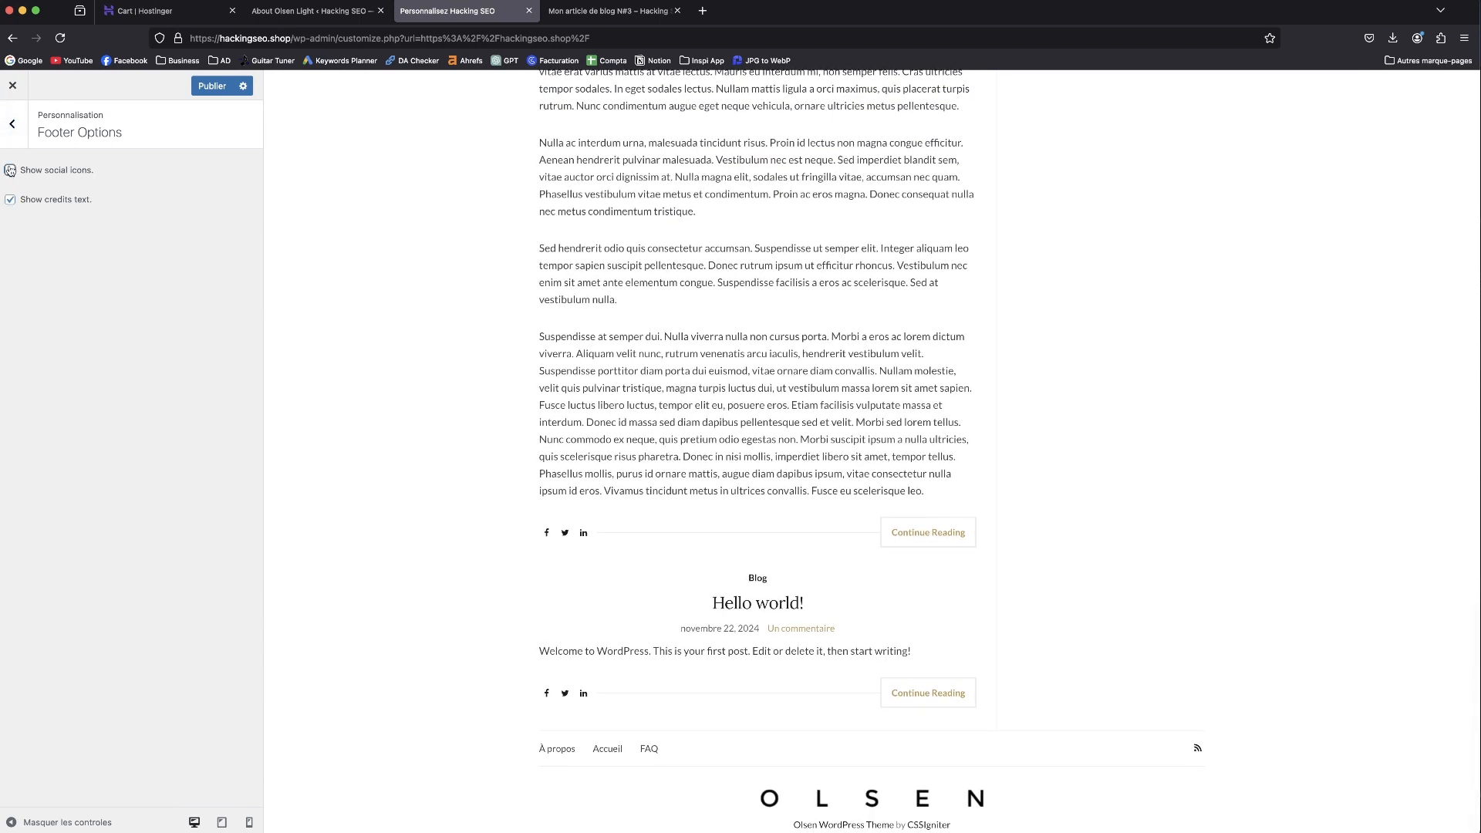
{"action": "left_click", "coordinate": [12, 124]}
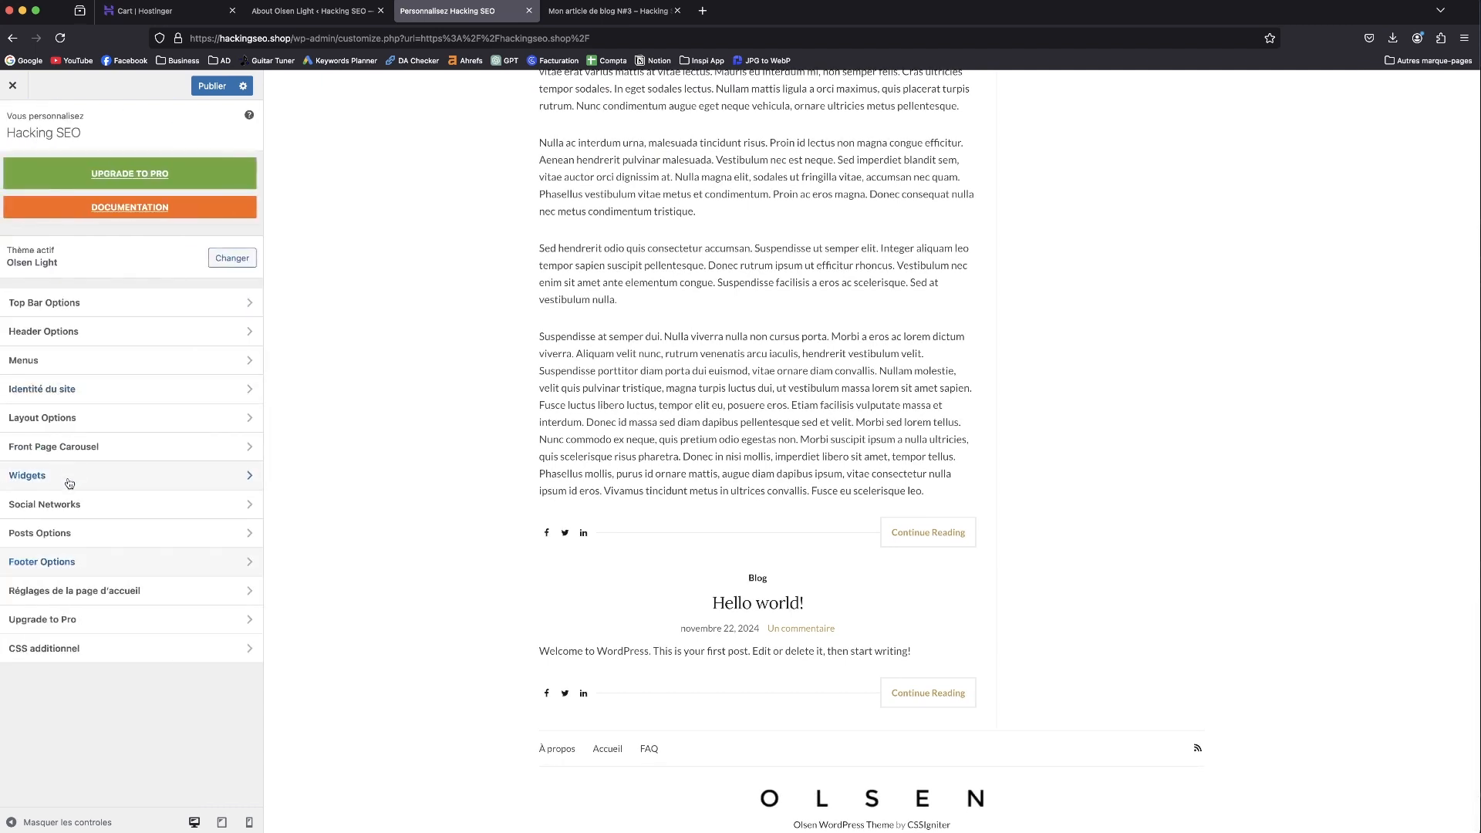
{"action": "left_click", "coordinate": [90, 535]}
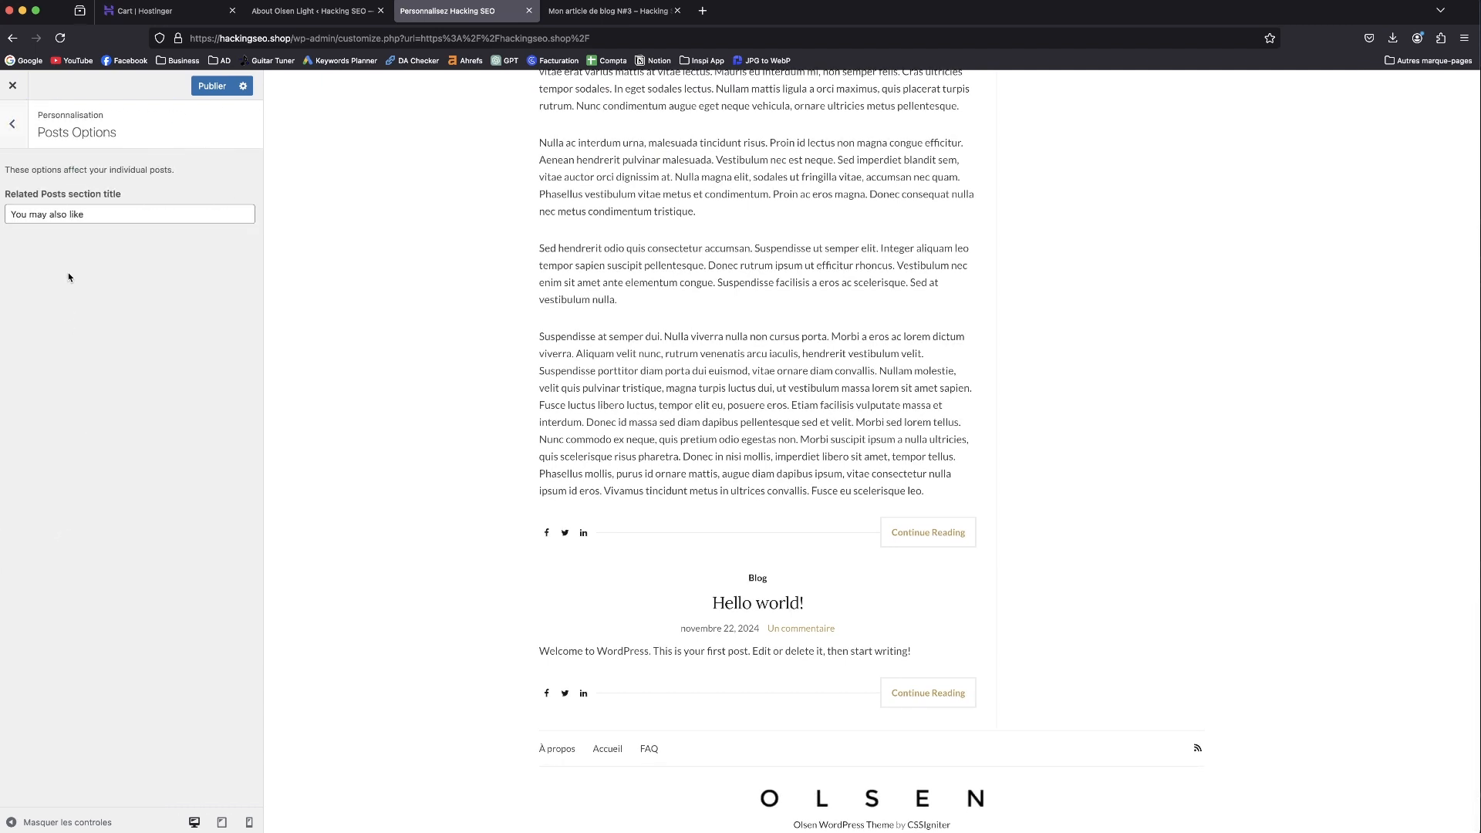
- Open the post Mon article de blog N#1 in the preview and examine its related posts section title
{"action": "scroll", "coordinate": [648, 307], "scroll_direction": "up", "scroll_amount": 1}
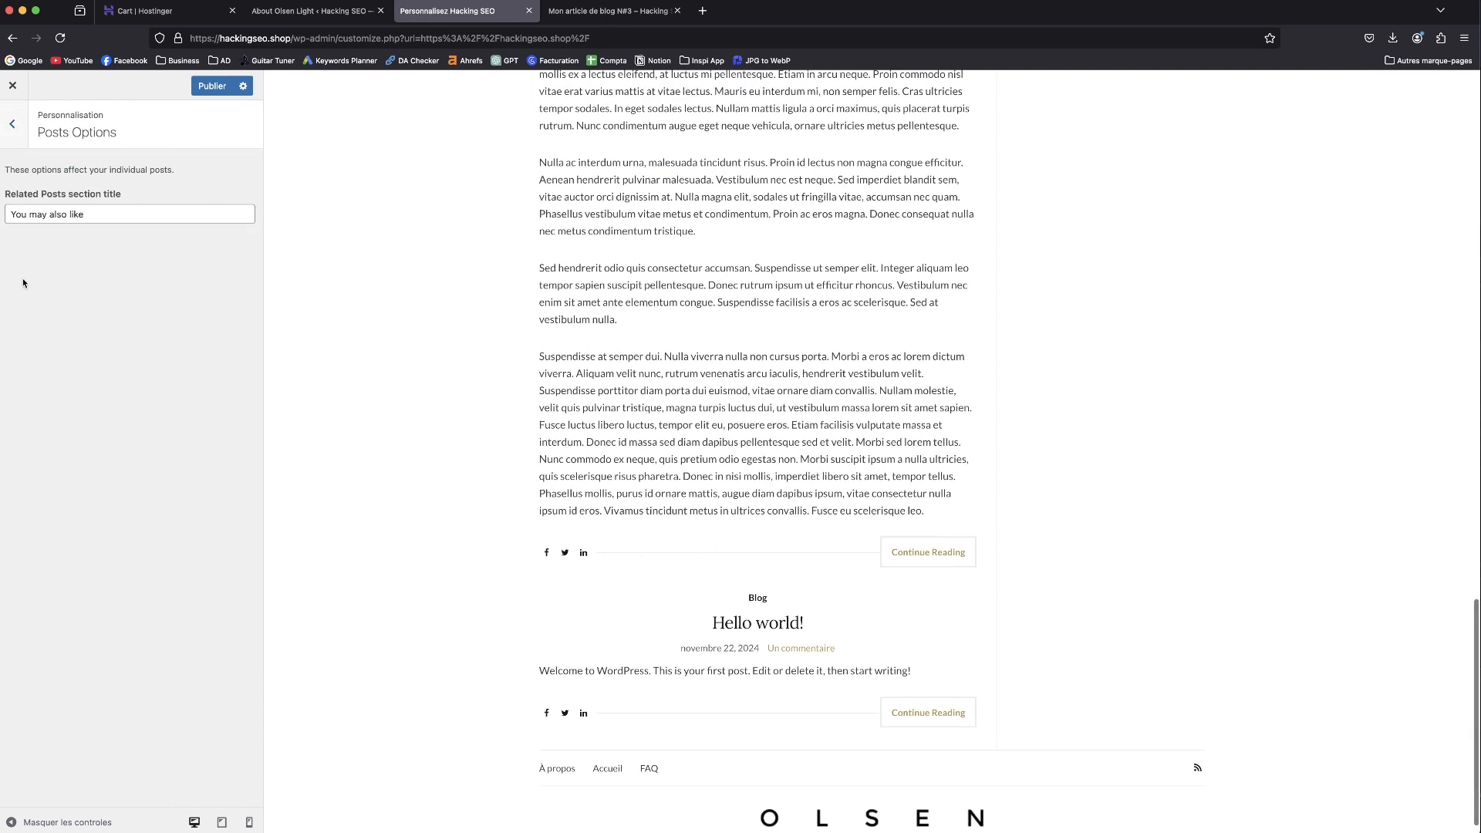
{"action": "scroll", "coordinate": [704, 279], "scroll_direction": "down", "scroll_amount": 2}
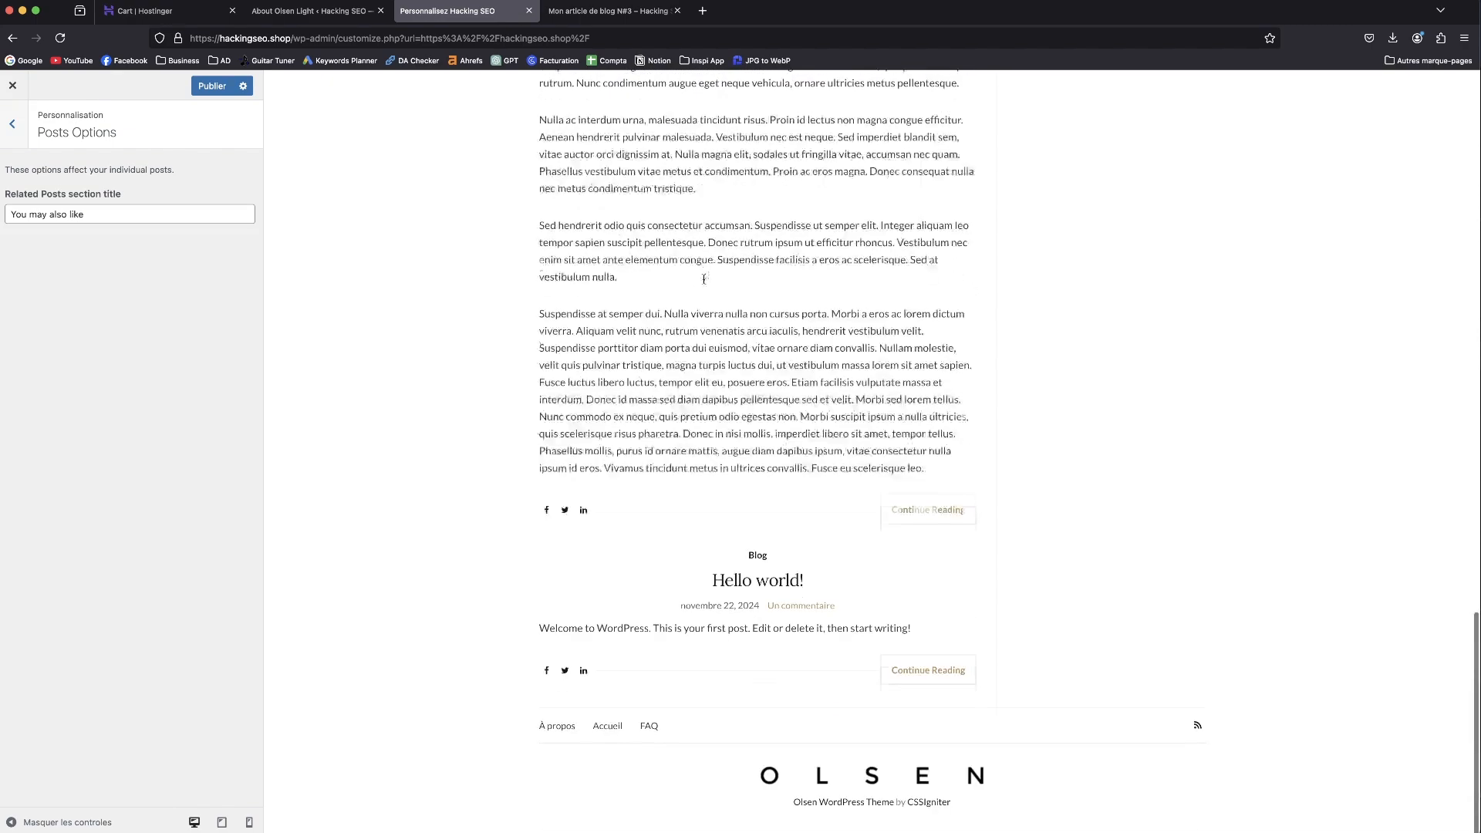
{"action": "scroll", "coordinate": [828, 626], "scroll_direction": "up", "scroll_amount": 10}
{"action": "left_click", "coordinate": [802, 653]}
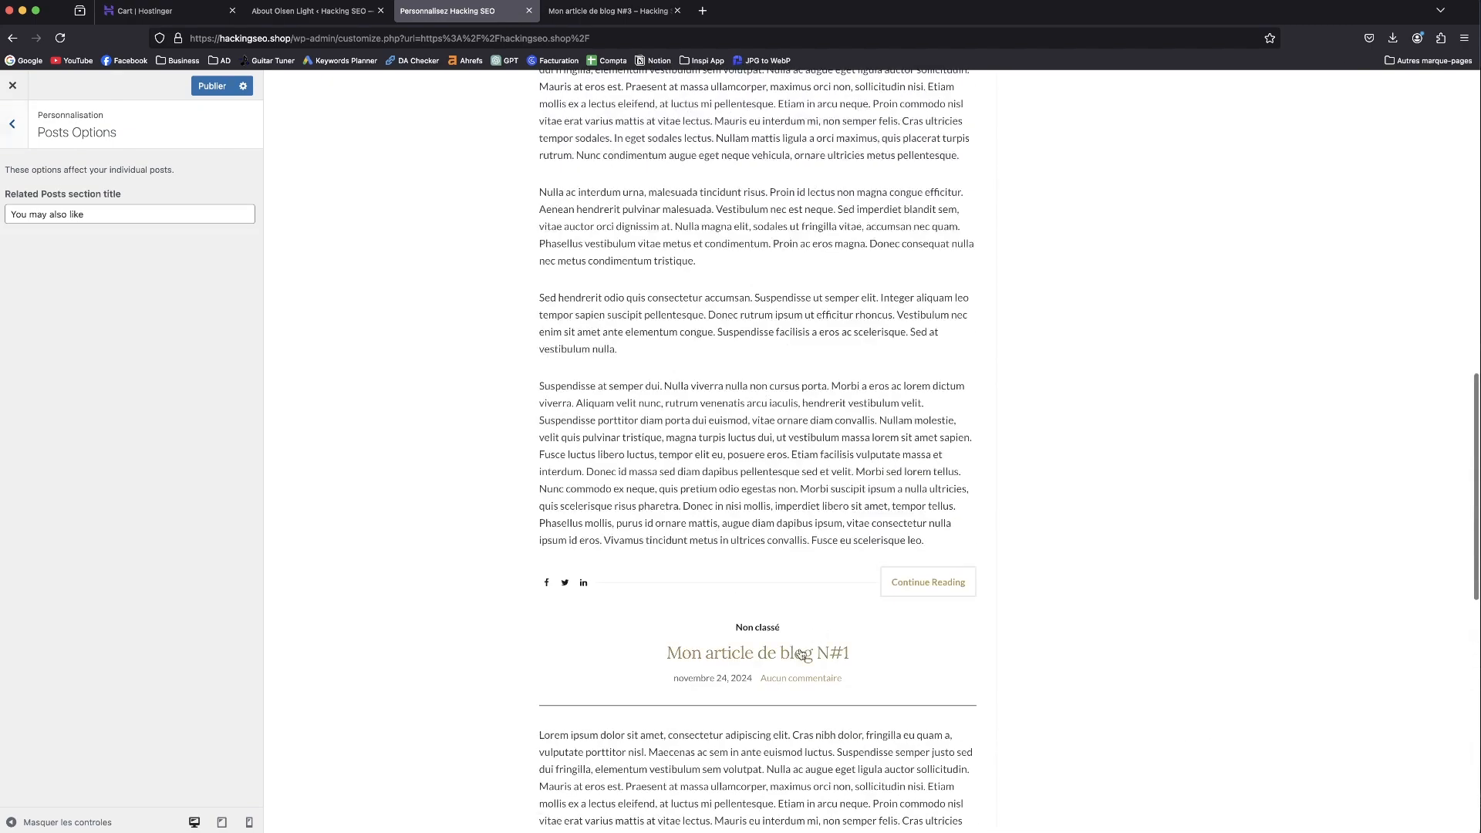
{"action": "scroll", "coordinate": [875, 493], "scroll_direction": "down", "scroll_amount": 10}
{"action": "scroll", "coordinate": [876, 494], "scroll_direction": "down", "scroll_amount": 3}
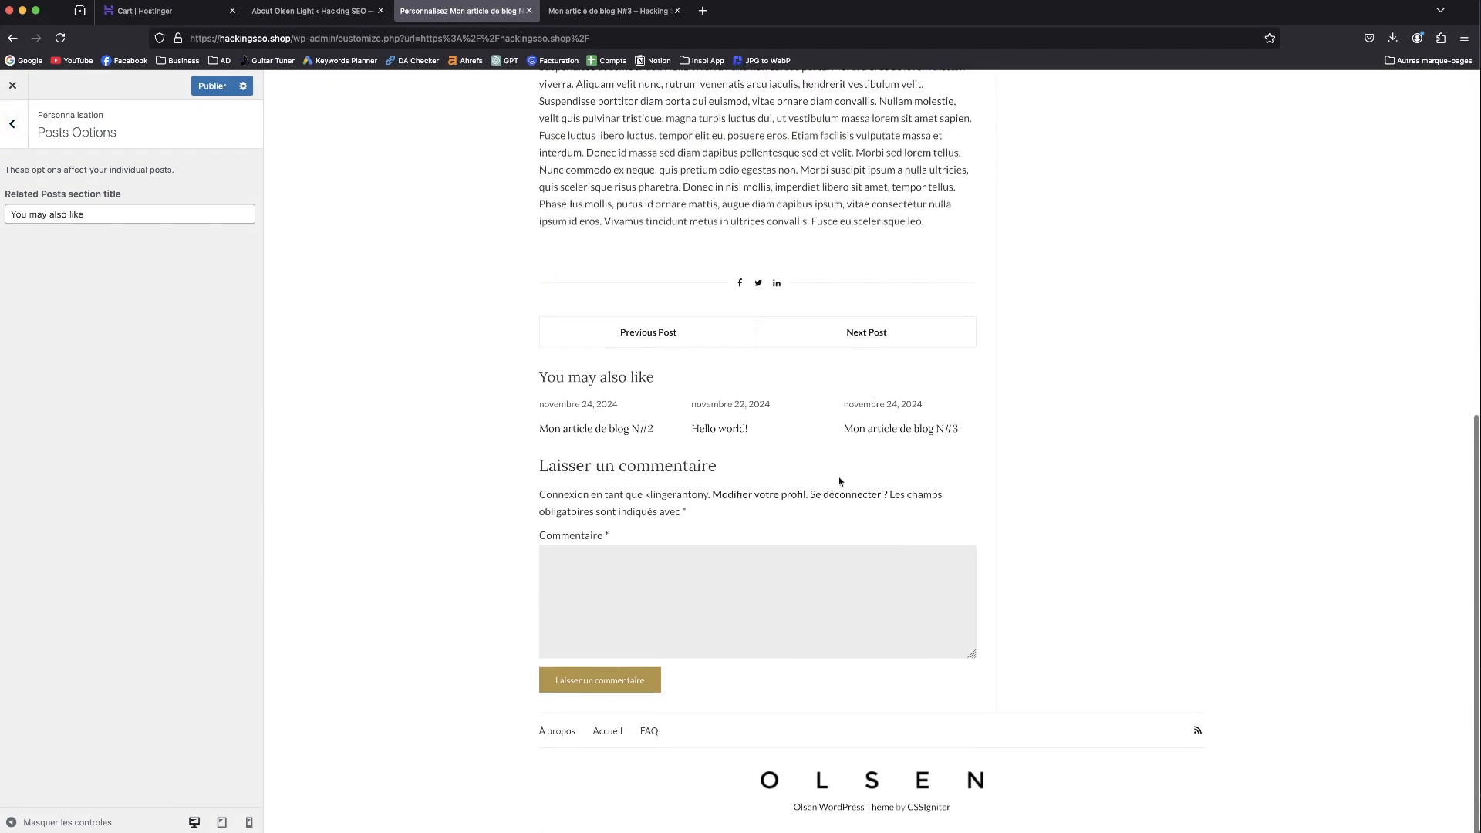
{"action": "left_click_drag", "start_coordinate": [515, 378], "coordinate": [716, 394]}
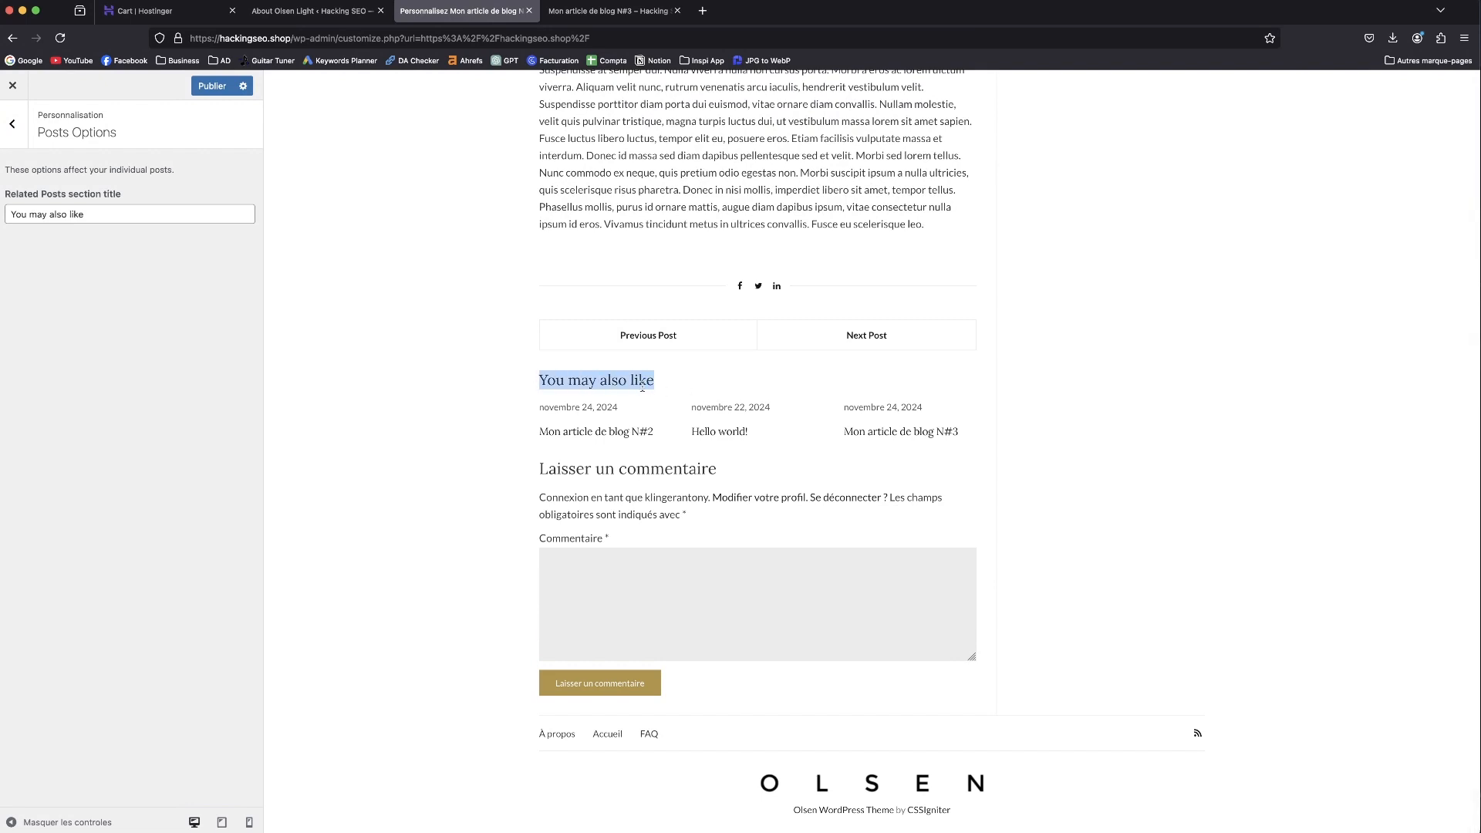
- Review the Front Page Carousel and Layout Options settings and look over the article preview
{"action": "left_click", "coordinate": [12, 125]}
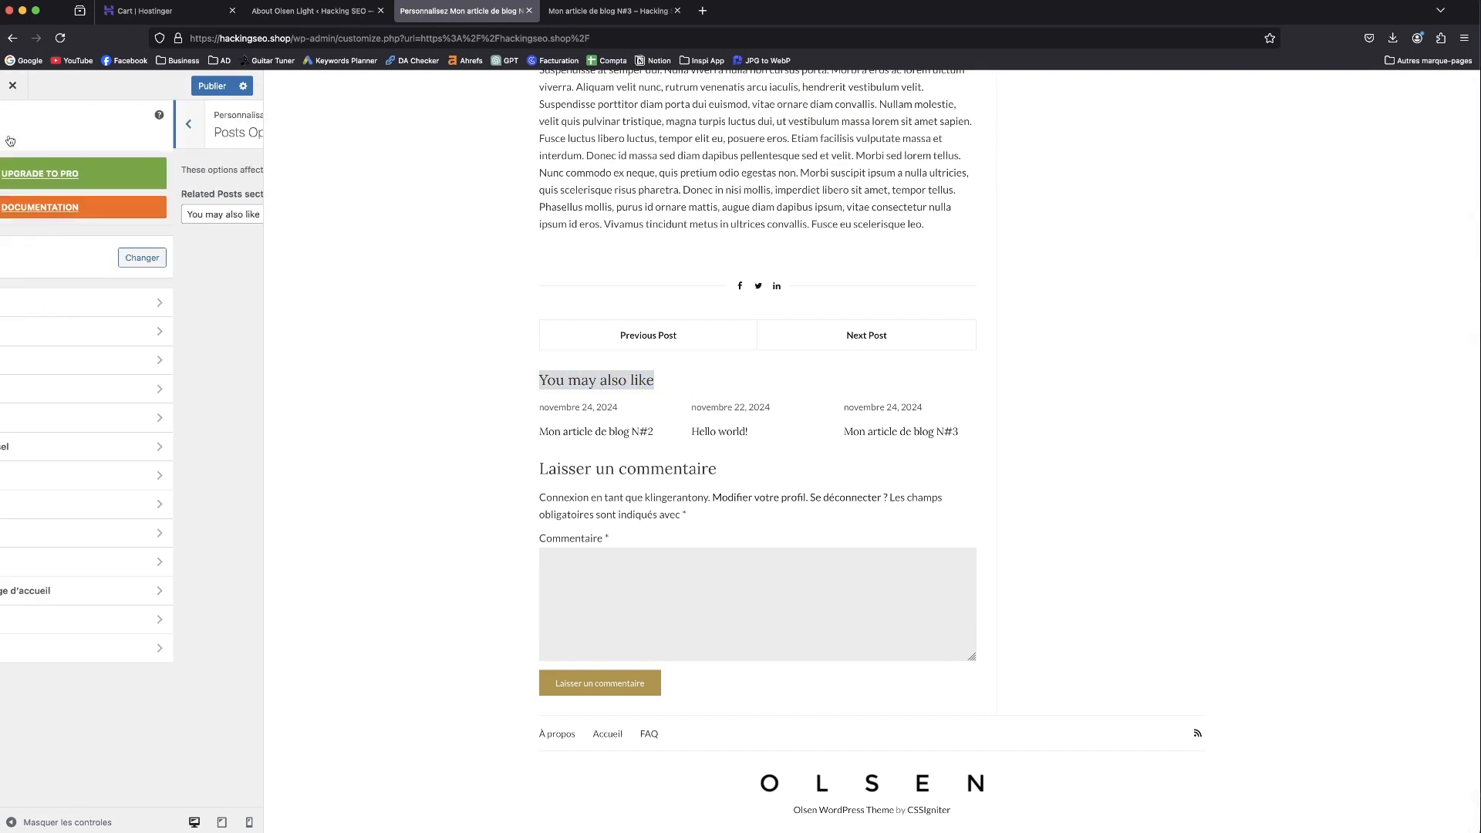
{"action": "left_click", "coordinate": [76, 451]}
{"action": "left_click", "coordinate": [12, 123]}
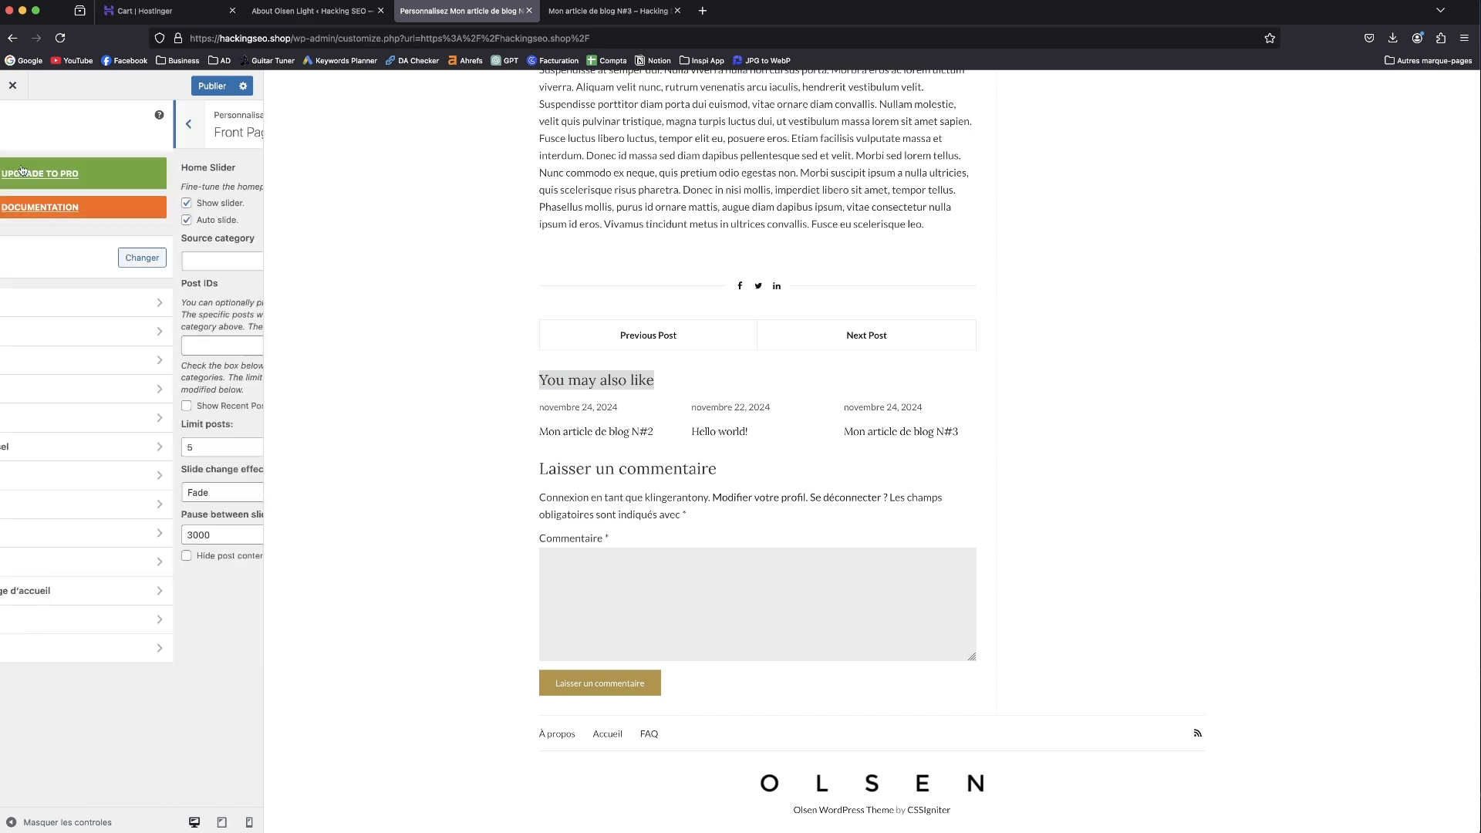
{"action": "scroll", "coordinate": [530, 376], "scroll_direction": "up", "scroll_amount": 2}
{"action": "scroll", "coordinate": [529, 377], "scroll_direction": "up", "scroll_amount": 5}
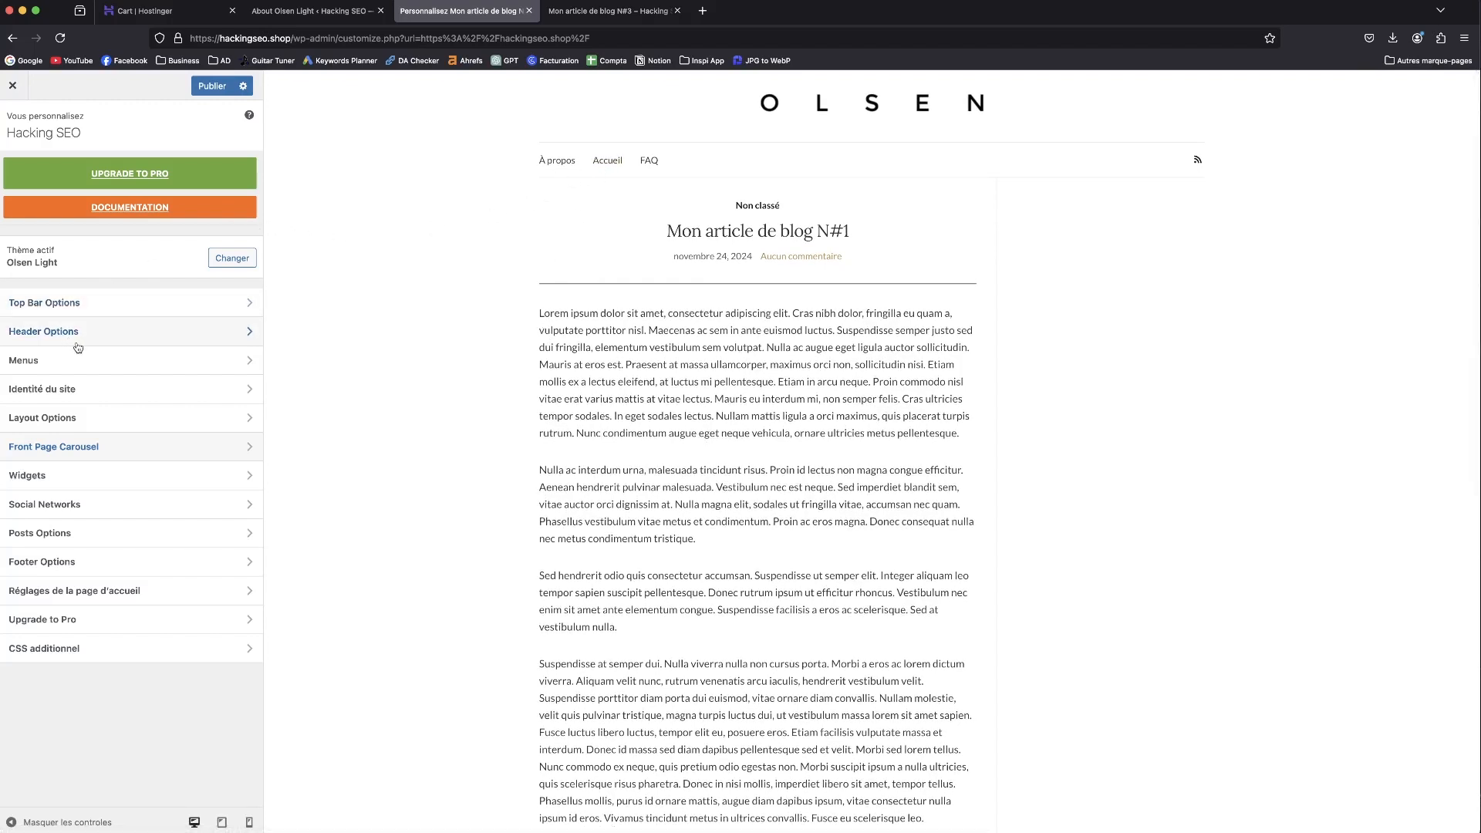
{"action": "left_click", "coordinate": [67, 420]}
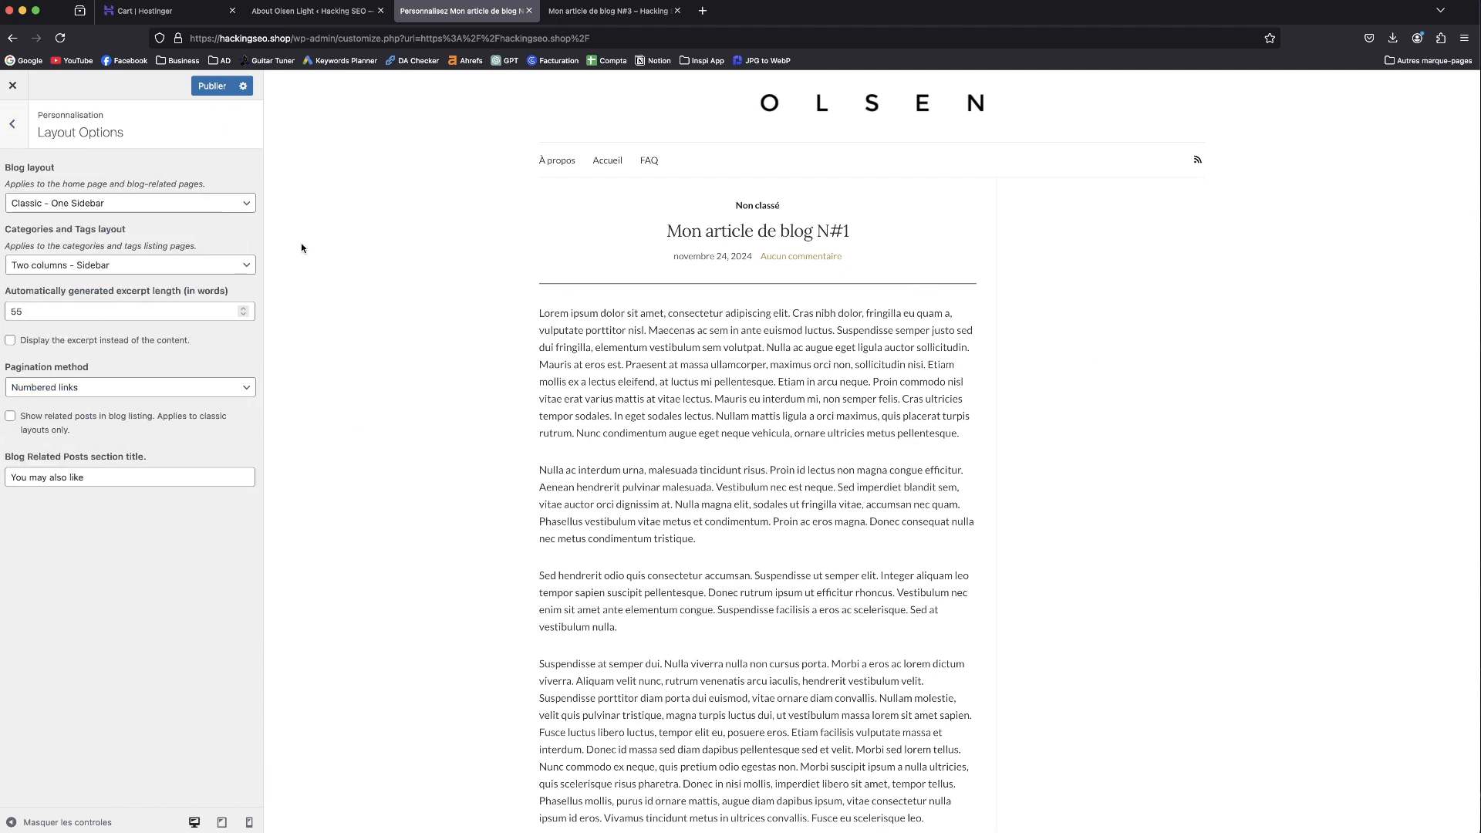
{"action": "left_click", "coordinate": [12, 141]}
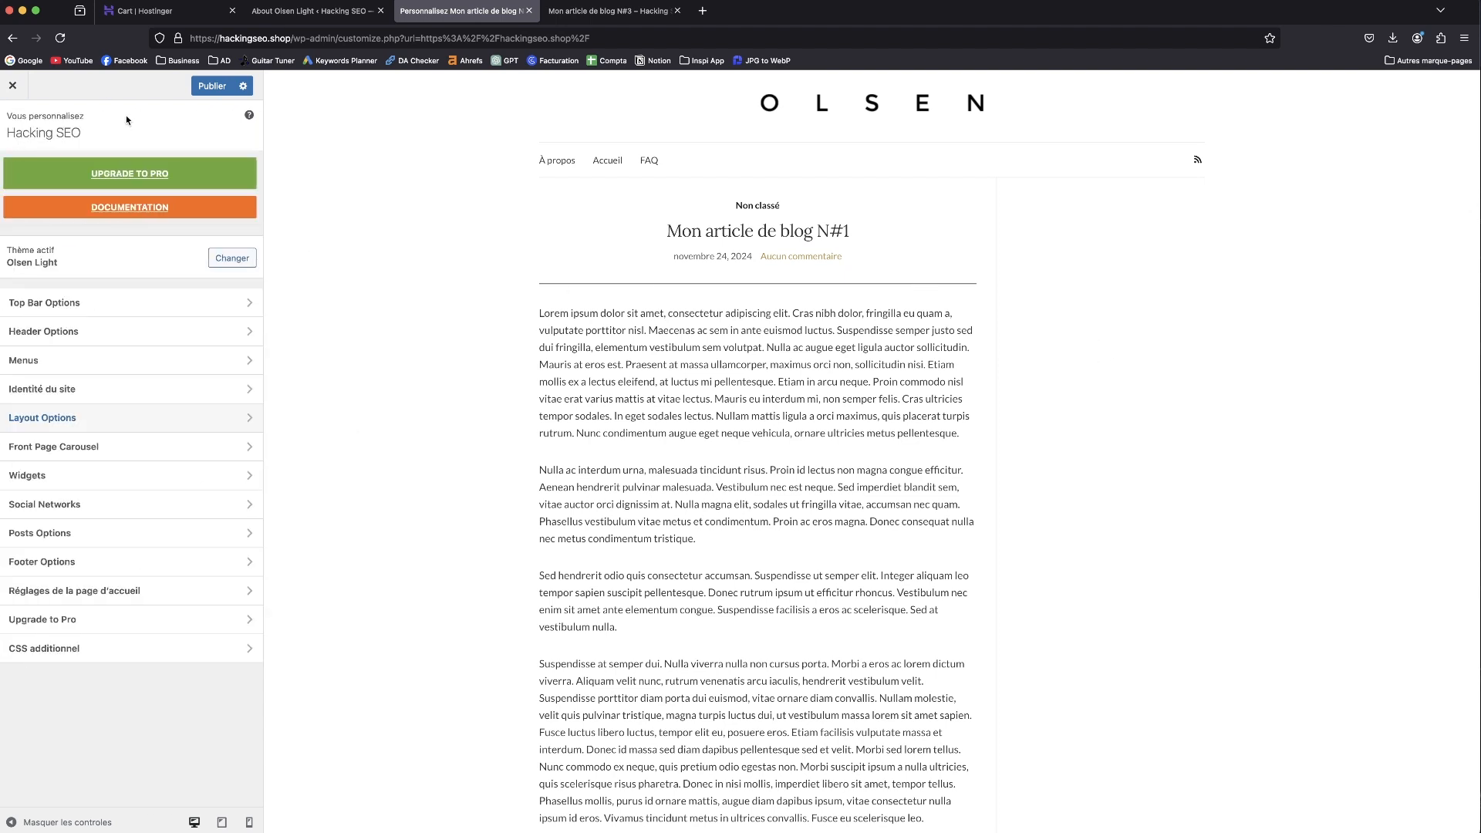
{"action": "scroll", "coordinate": [942, 461], "scroll_direction": "down", "scroll_amount": 8}
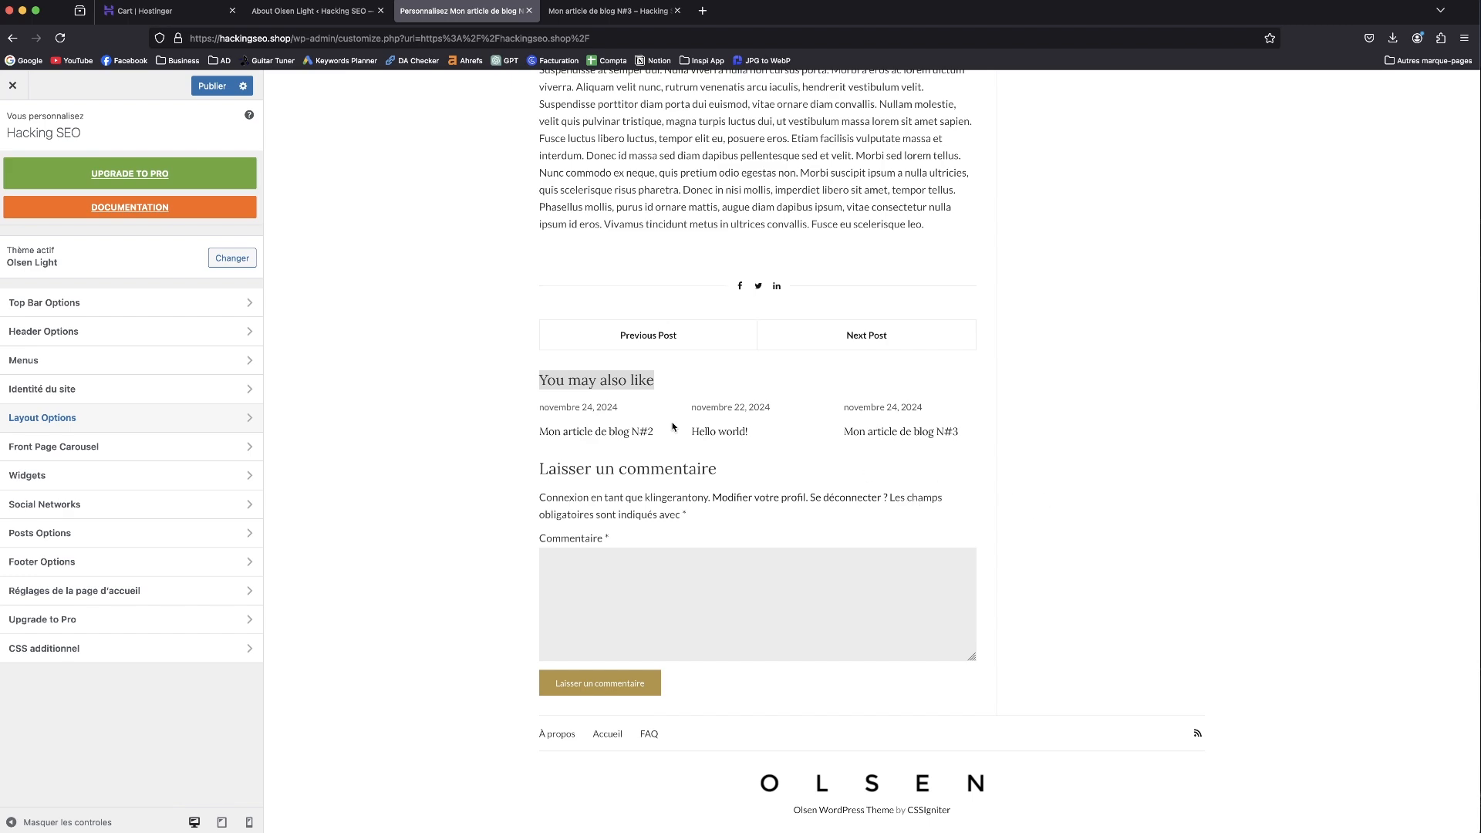
{"action": "scroll", "coordinate": [675, 428], "scroll_direction": "up", "scroll_amount": 10}
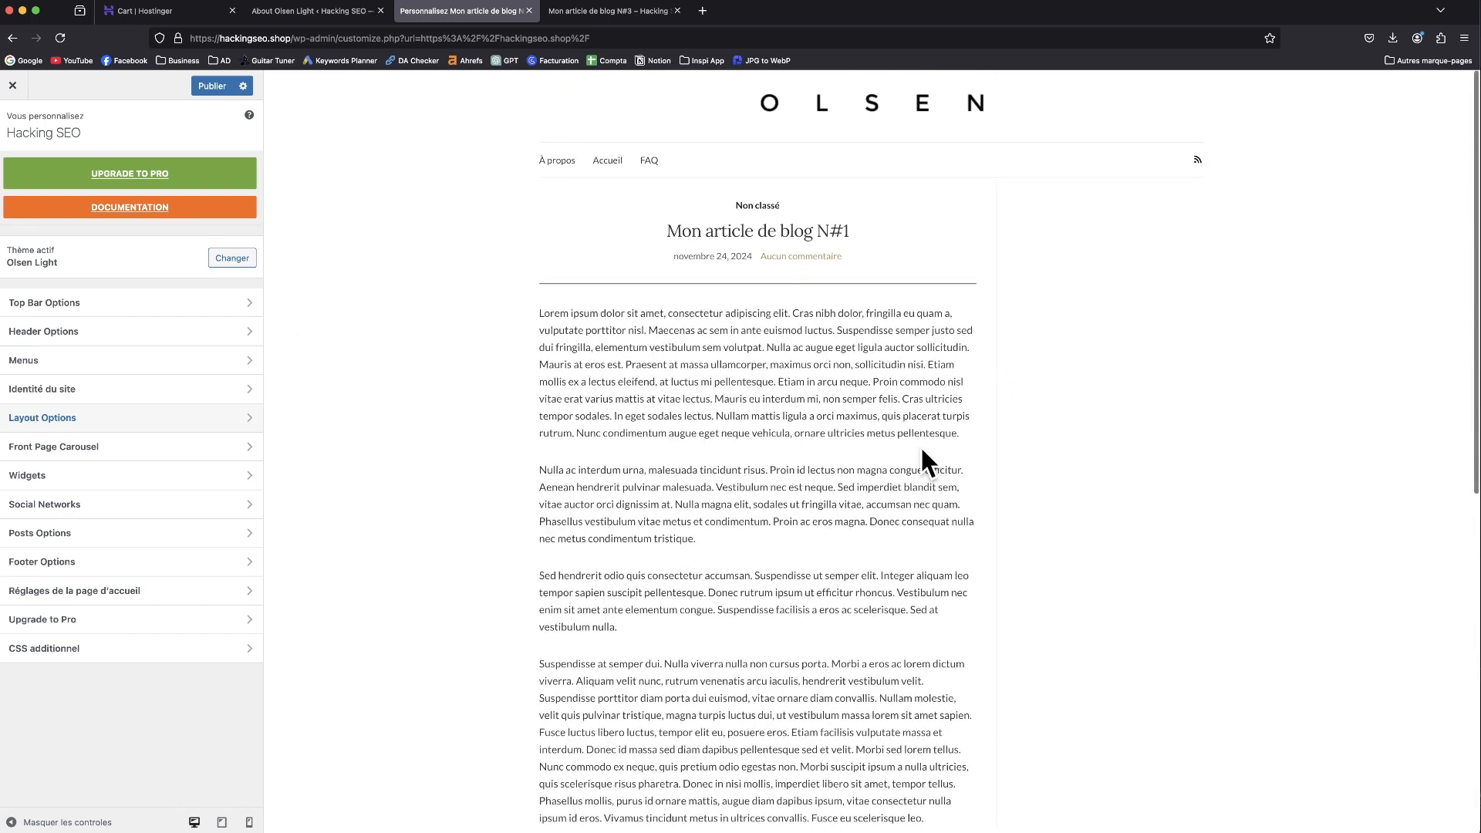
- Close the Olsen Light customizer without publishing and go to the installed themes page
{"action": "left_click", "coordinate": [21, 91]}
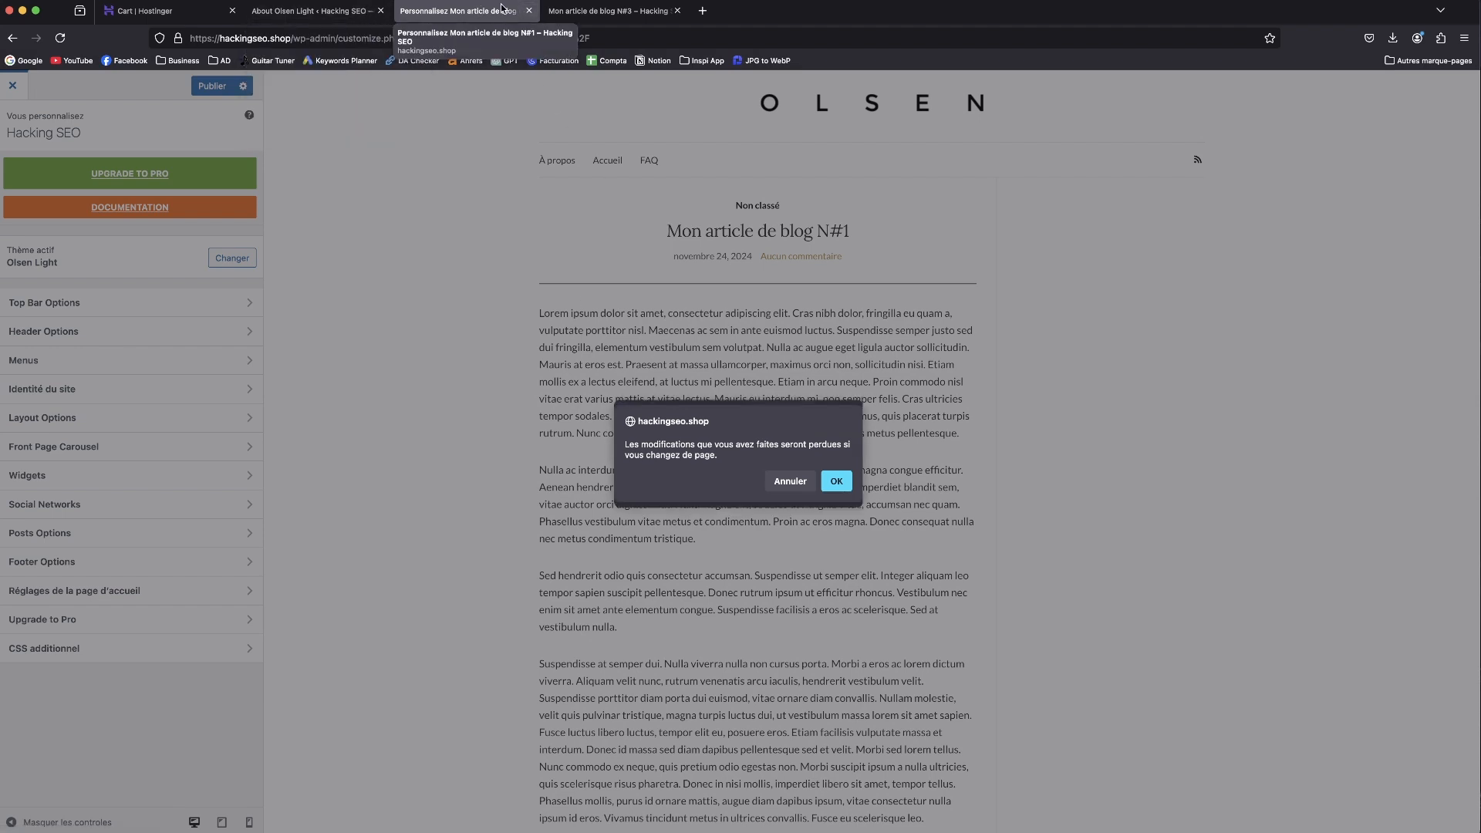
{"action": "left_click", "coordinate": [529, 11]}
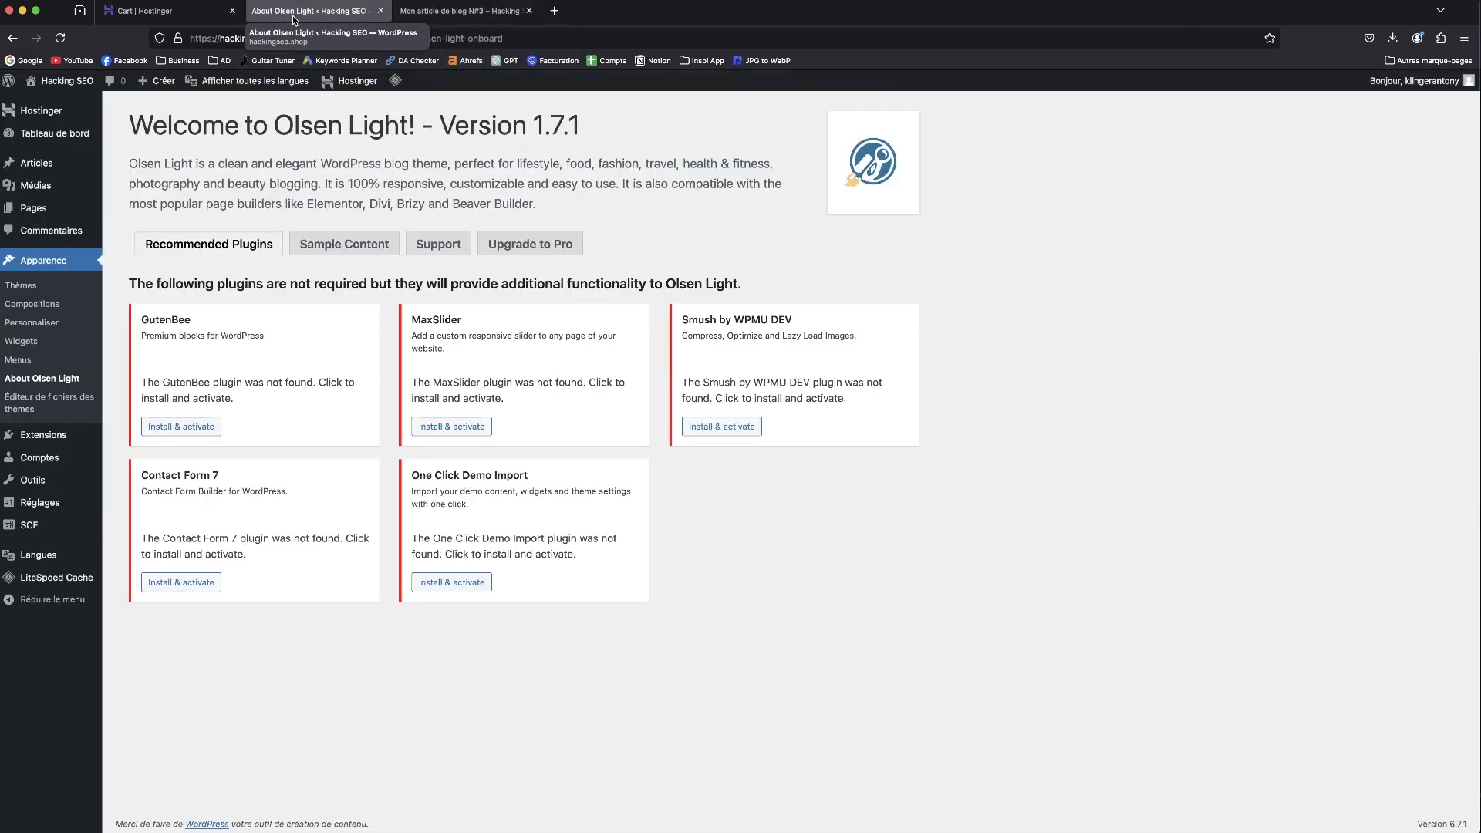
{"action": "left_click", "coordinate": [21, 285]}
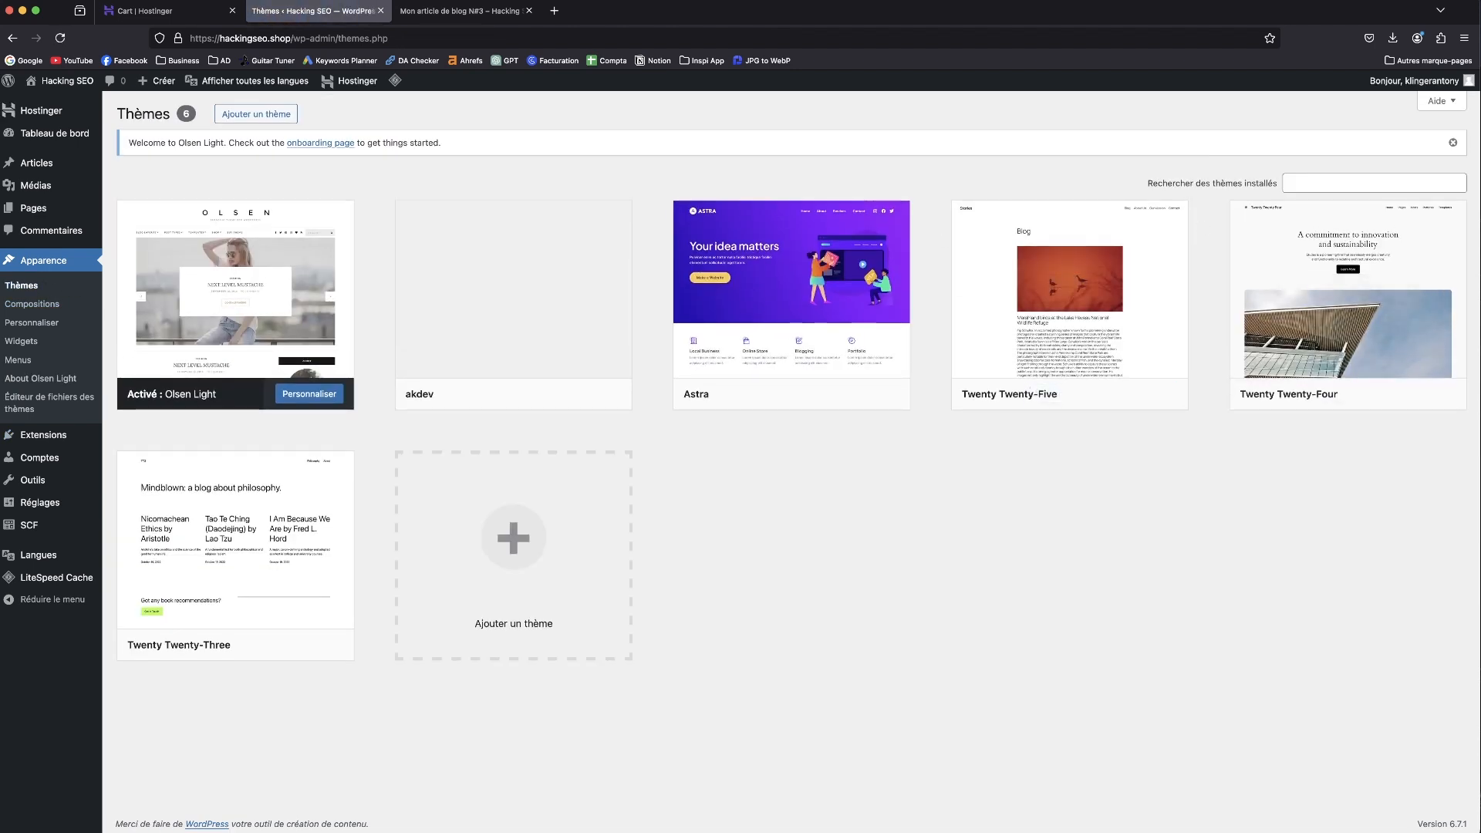
- Search the installed themes for Hello Fashion and for Ocean
{"action": "left_click", "coordinate": [1309, 177]}
{"action": "type", "text": "Hello Fashion"}
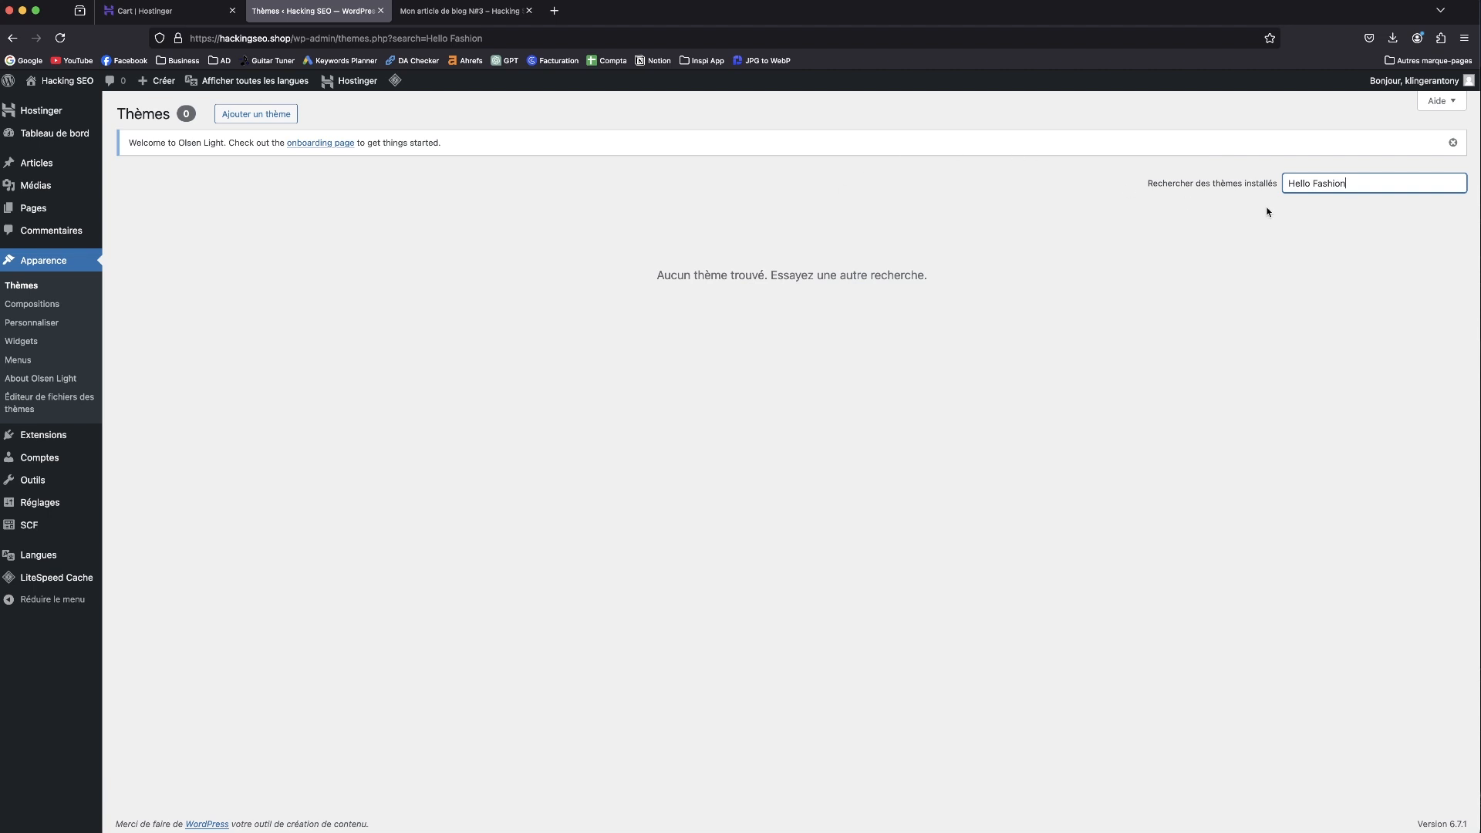
{"action": "key", "text": "super+a"}
{"action": "type", "text": "Oc"}
- Search for OceanWP among the themes available to add, install it and activate it
{"action": "left_click", "coordinate": [29, 289]}
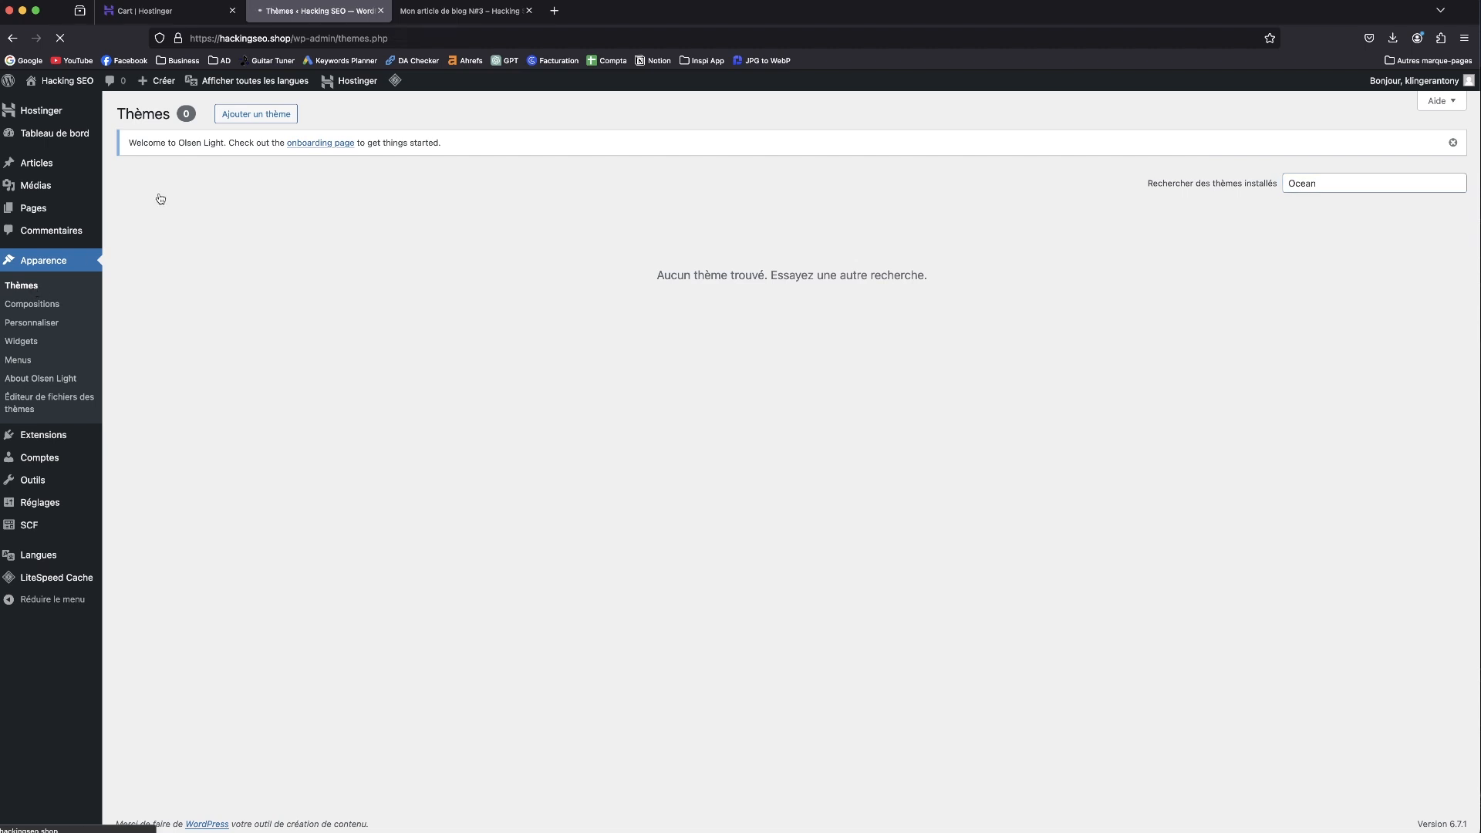
{"action": "left_click", "coordinate": [256, 121]}
{"action": "left_click", "coordinate": [1311, 194]}
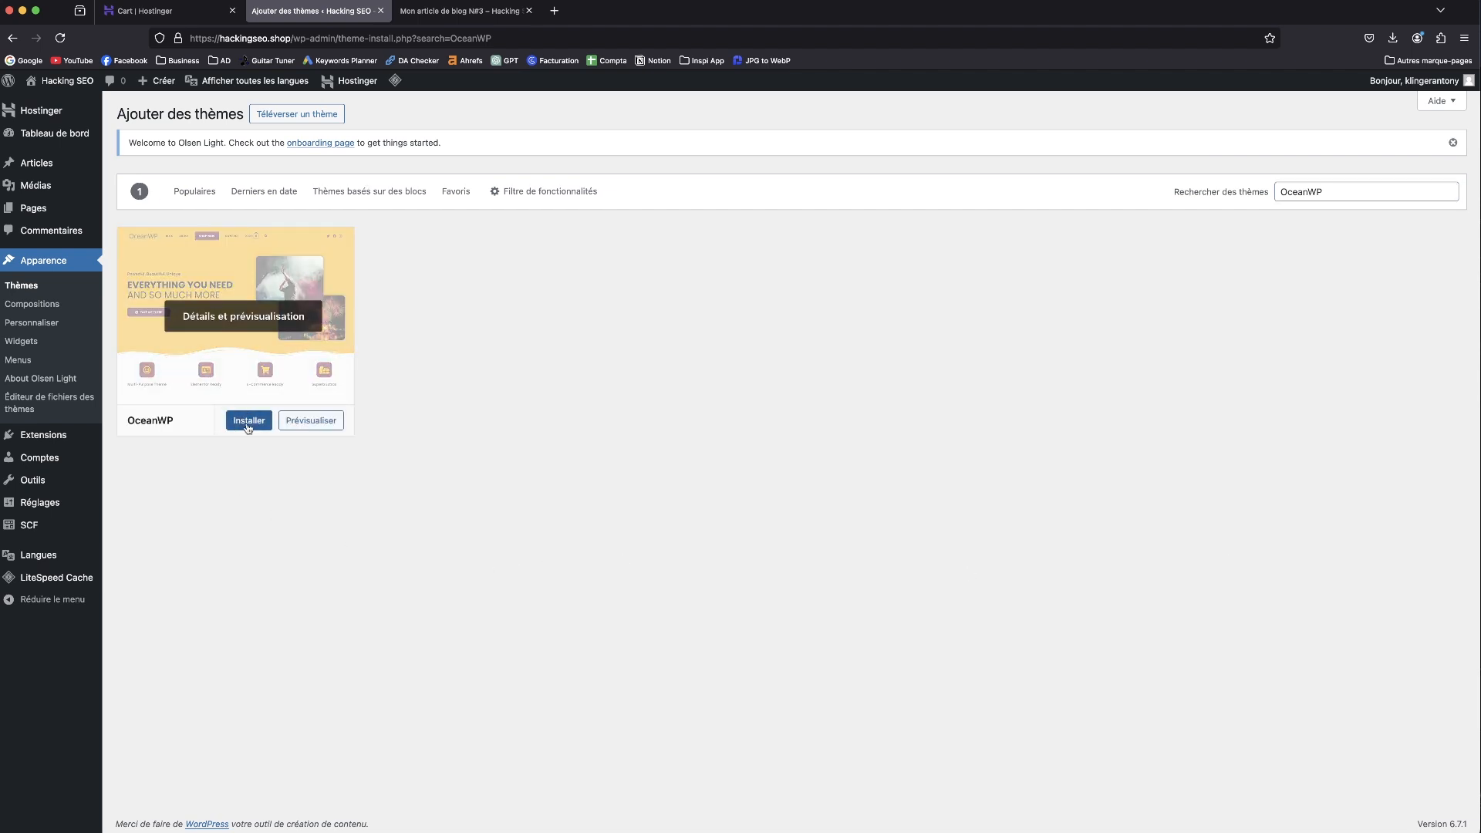
{"action": "left_click", "coordinate": [232, 421]}
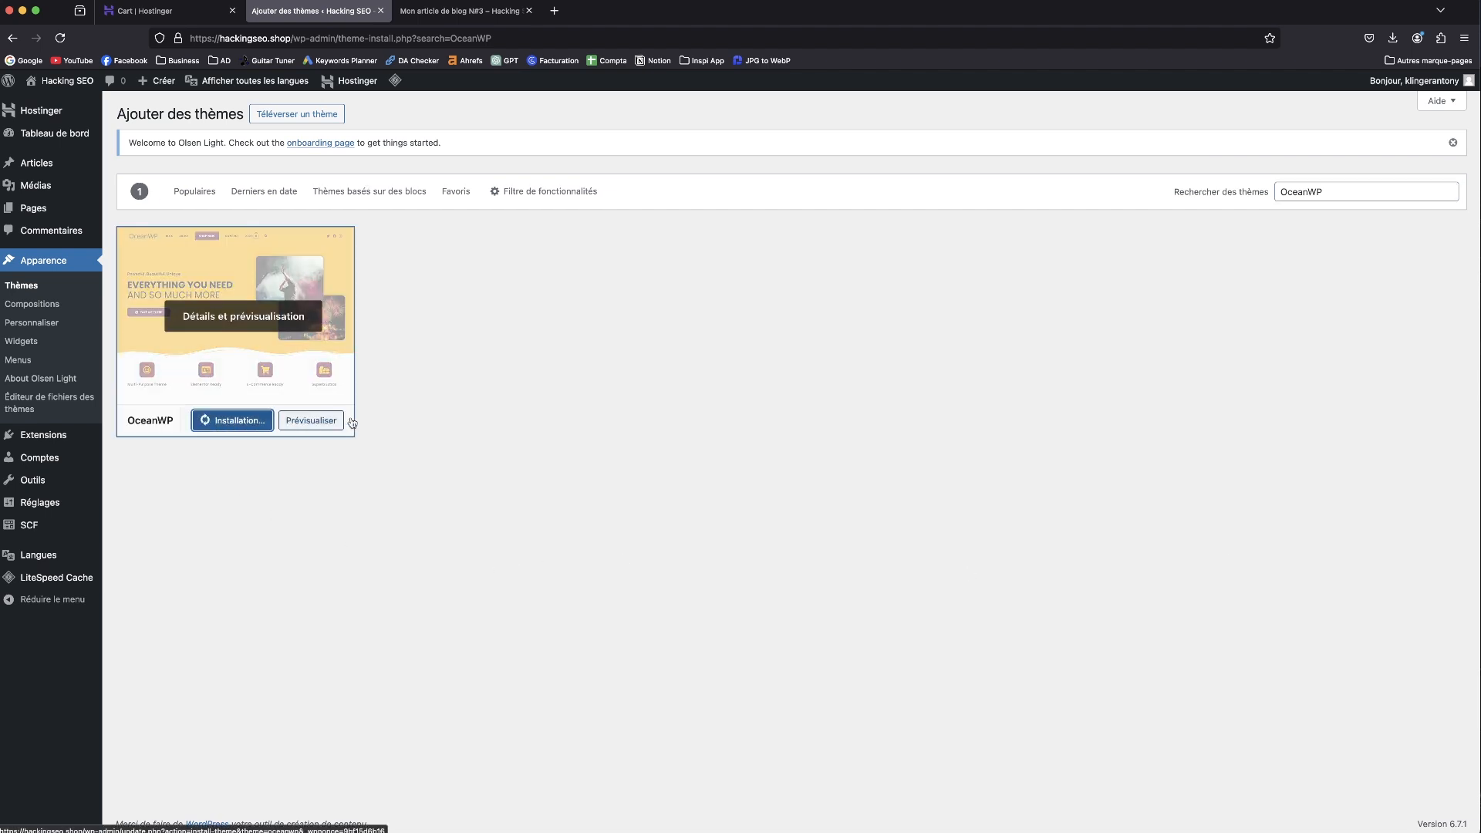
{"action": "left_click", "coordinate": [258, 426]}
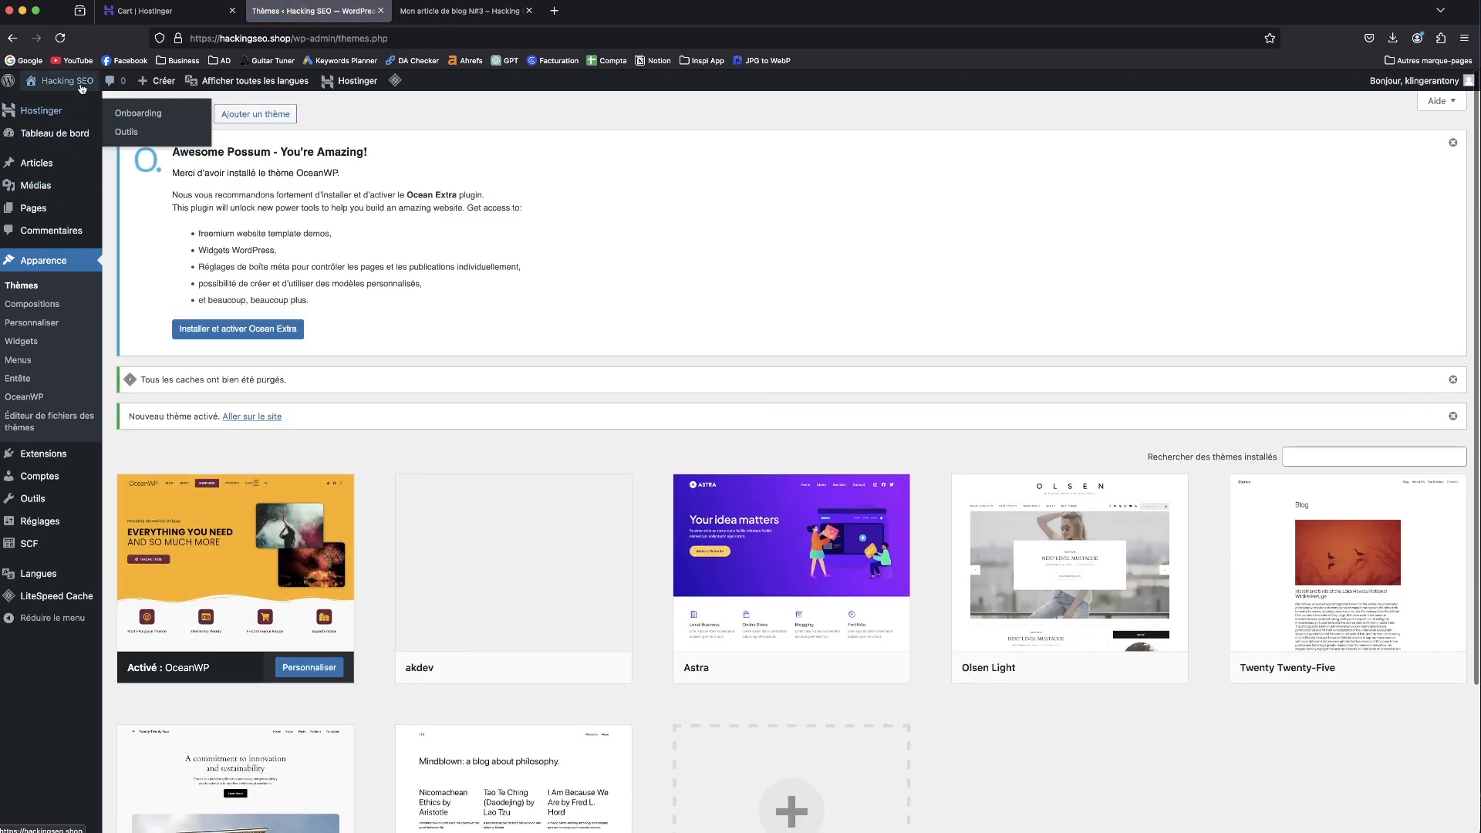
- Reload the Mon article de blog N#3 page and look over how OceanWP displays it
{"action": "left_click", "coordinate": [412, 19]}
{"action": "key", "text": "super+r"}
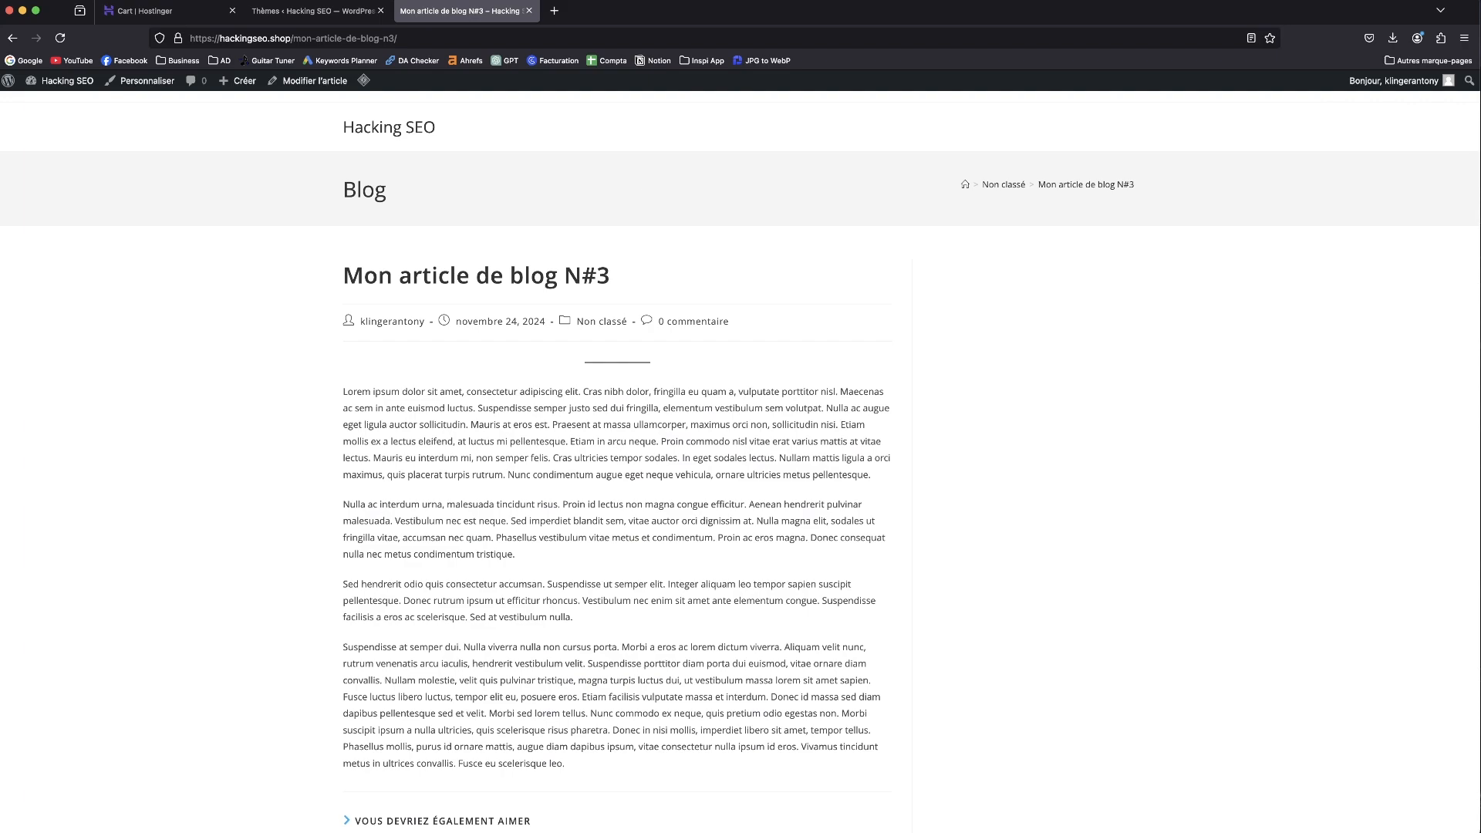
{"action": "scroll", "coordinate": [786, 578], "scroll_direction": "down", "scroll_amount": 10}
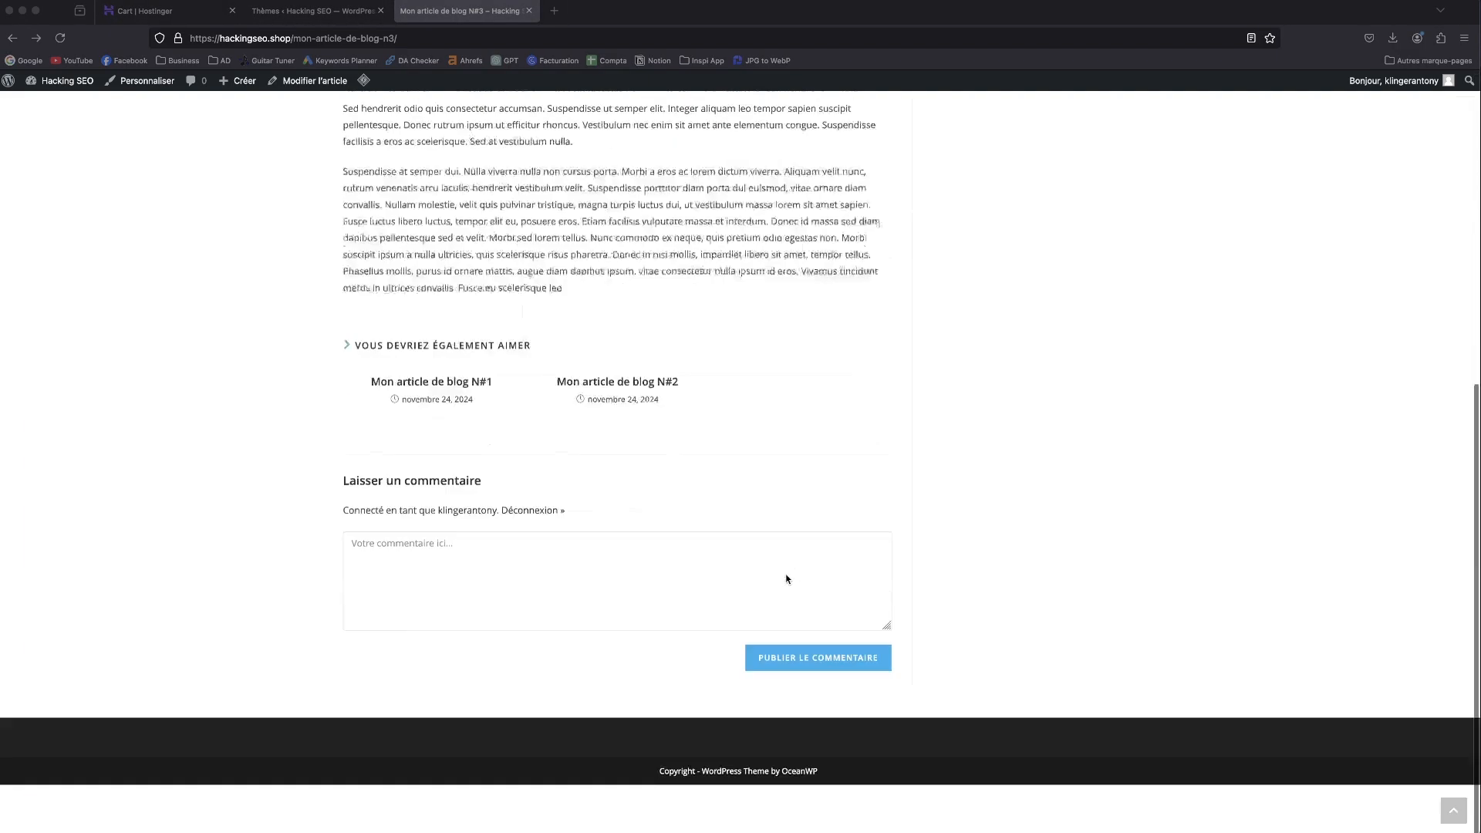
{"action": "scroll", "coordinate": [632, 414], "scroll_direction": "up", "scroll_amount": 10}
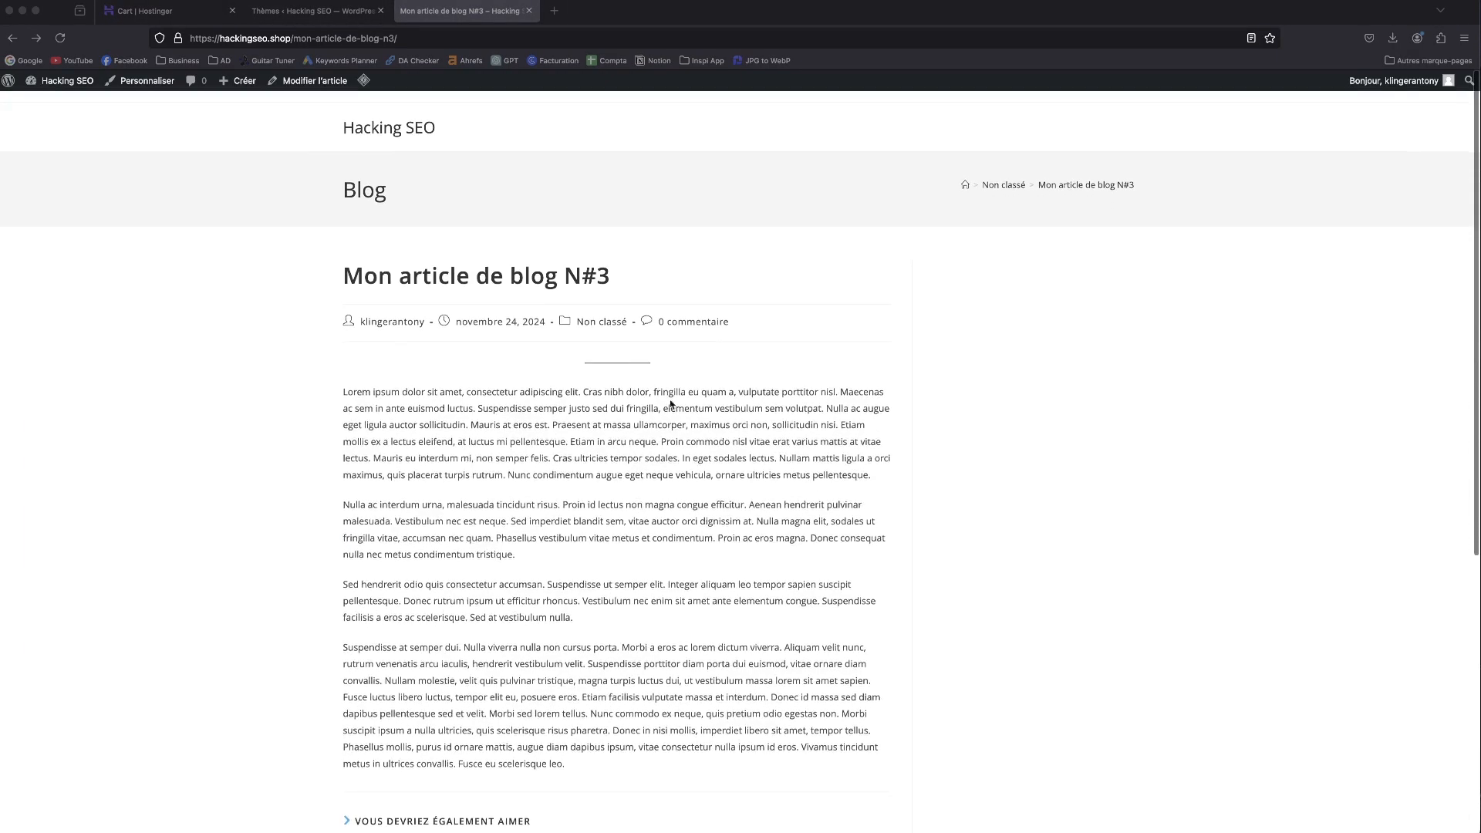
- In the customizer's Blog settings for single posts (Article unique), set the Single Post Title to Titre de l'article
{"action": "left_click", "coordinate": [139, 80]}
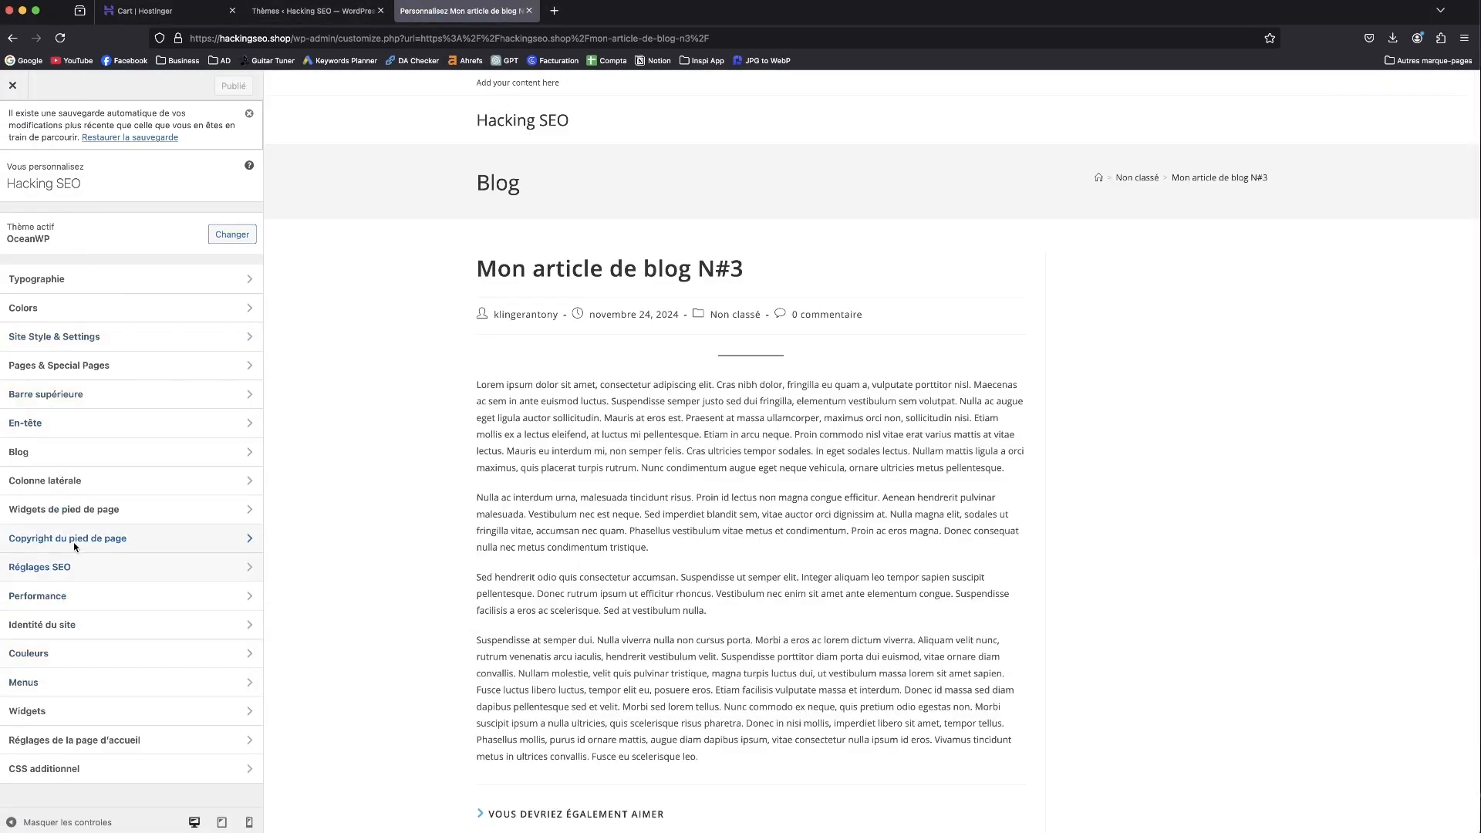
{"action": "left_click", "coordinate": [38, 463]}
{"action": "left_click", "coordinate": [46, 298]}
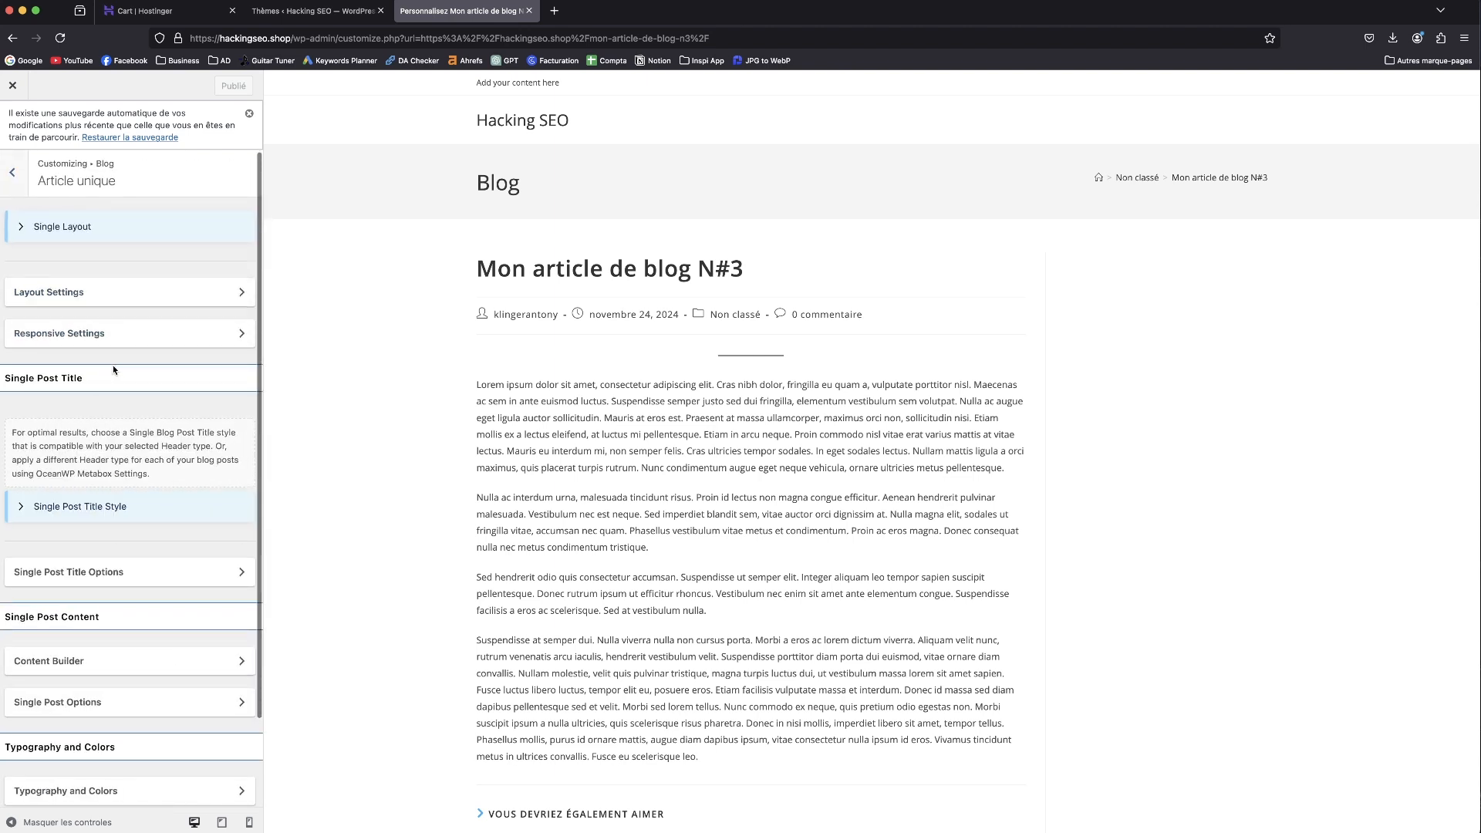
{"action": "left_click", "coordinate": [117, 574]}
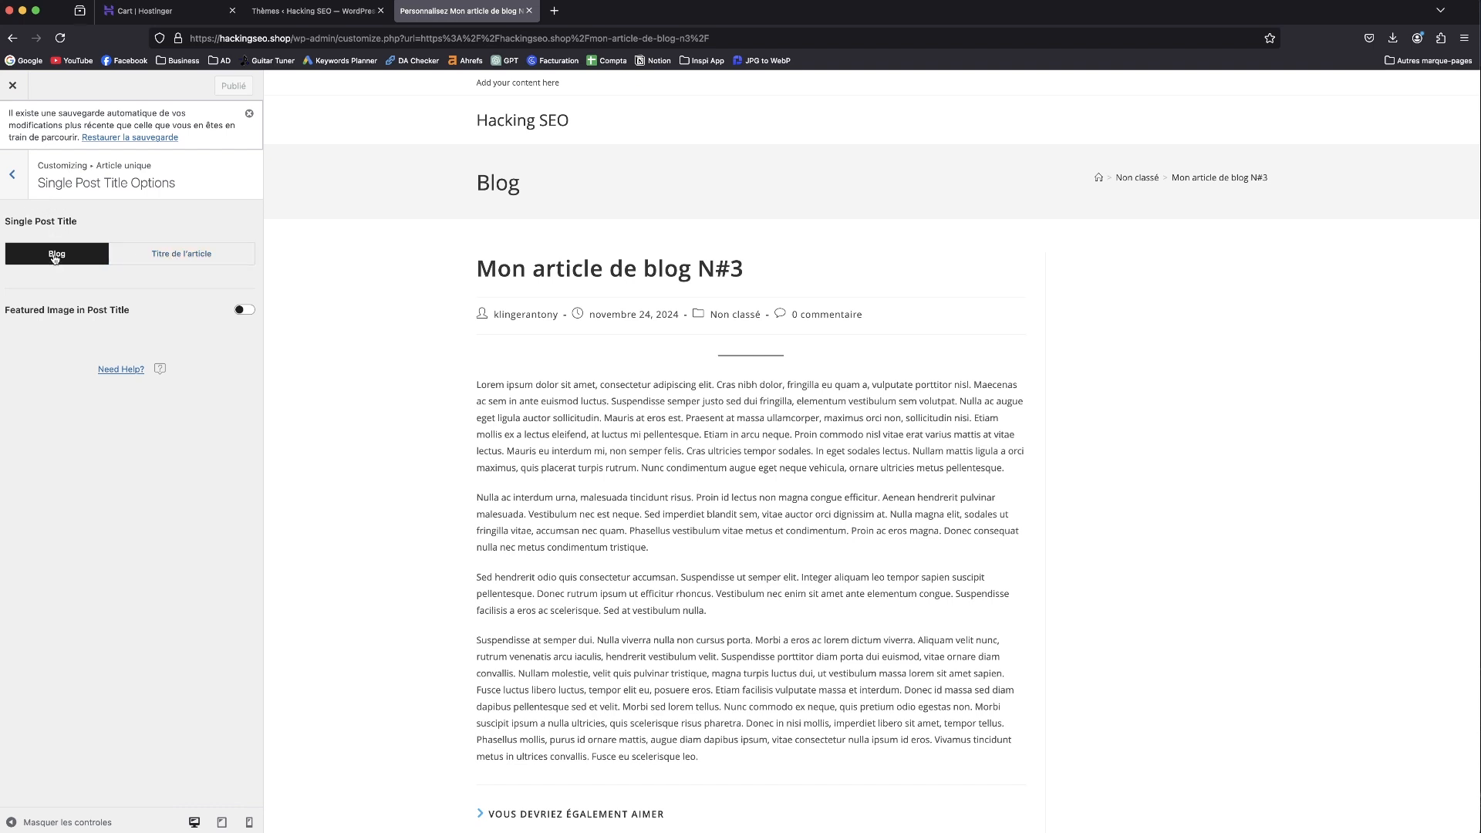
{"action": "left_click", "coordinate": [168, 254]}
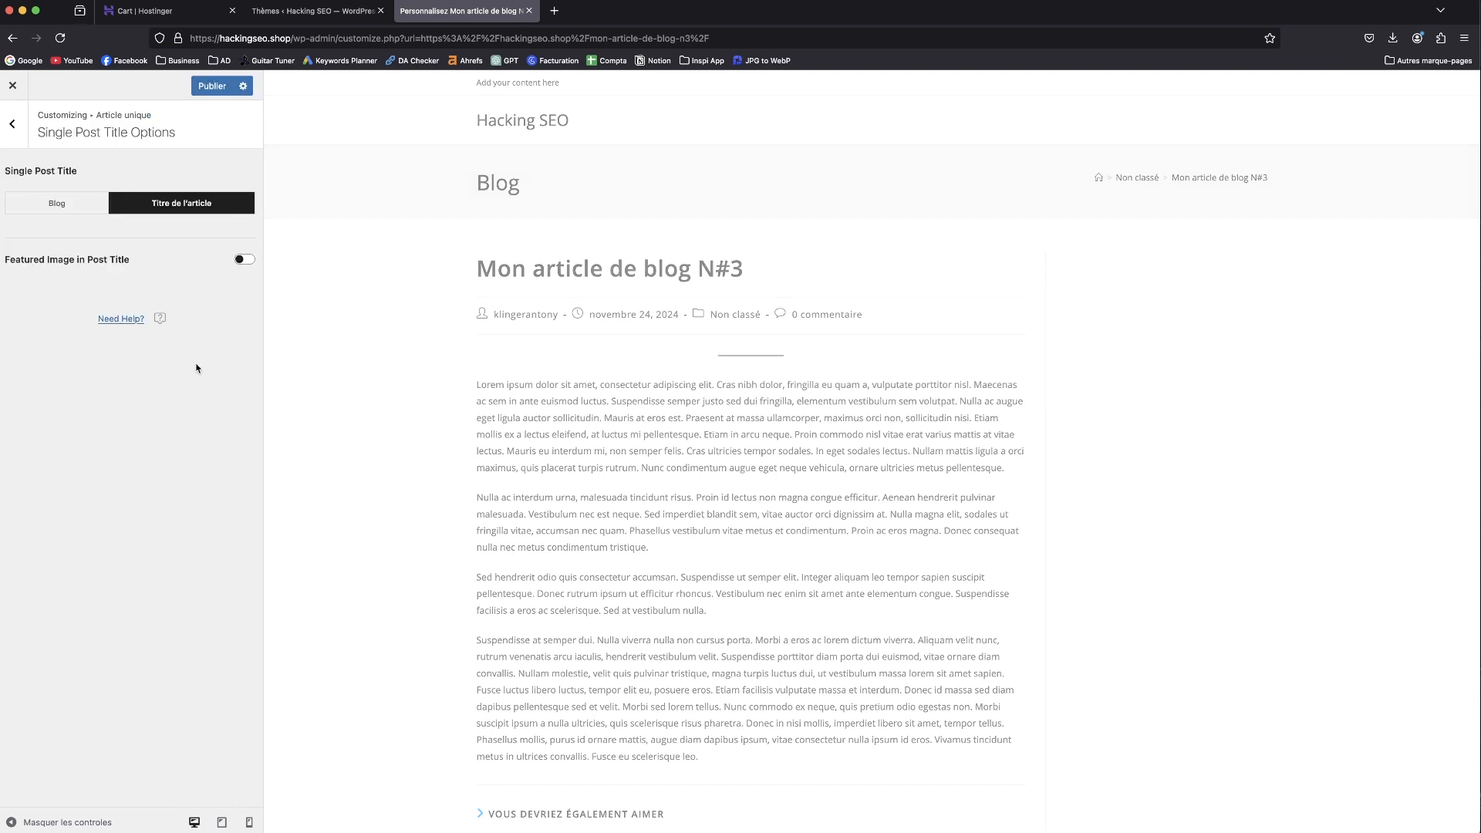
{"action": "mouse_move", "coordinate": [501, 195]}
{"action": "left_mouse_down"}
{"action": "mouse_move", "coordinate": [779, 183]}
{"action": "mouse_move", "coordinate": [476, 183]}
{"action": "left_mouse_up"}
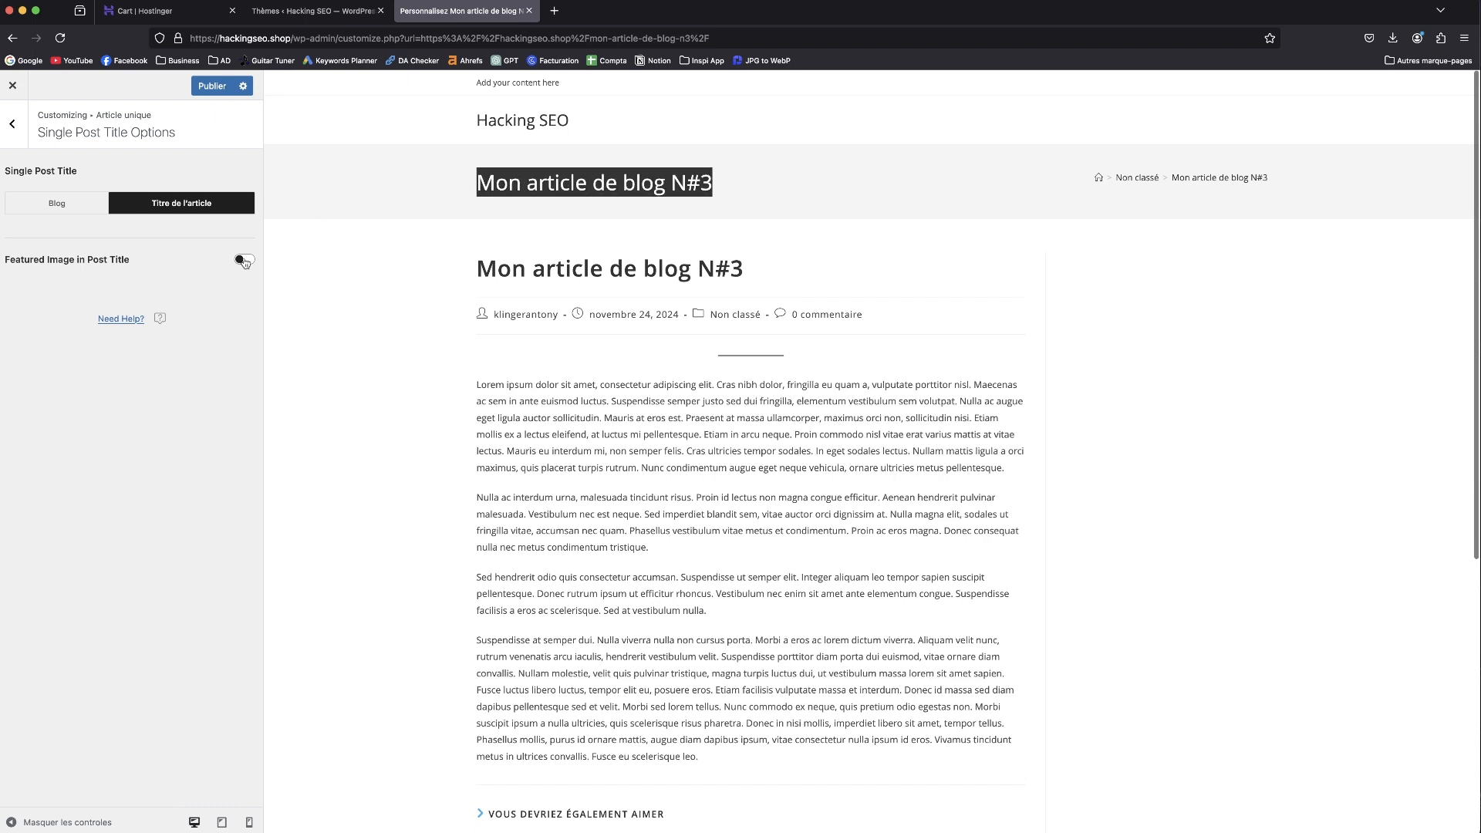
- Enable Featured Image in Post Title and reduce the Post Title Height to 0 px
{"action": "left_click", "coordinate": [245, 260]}
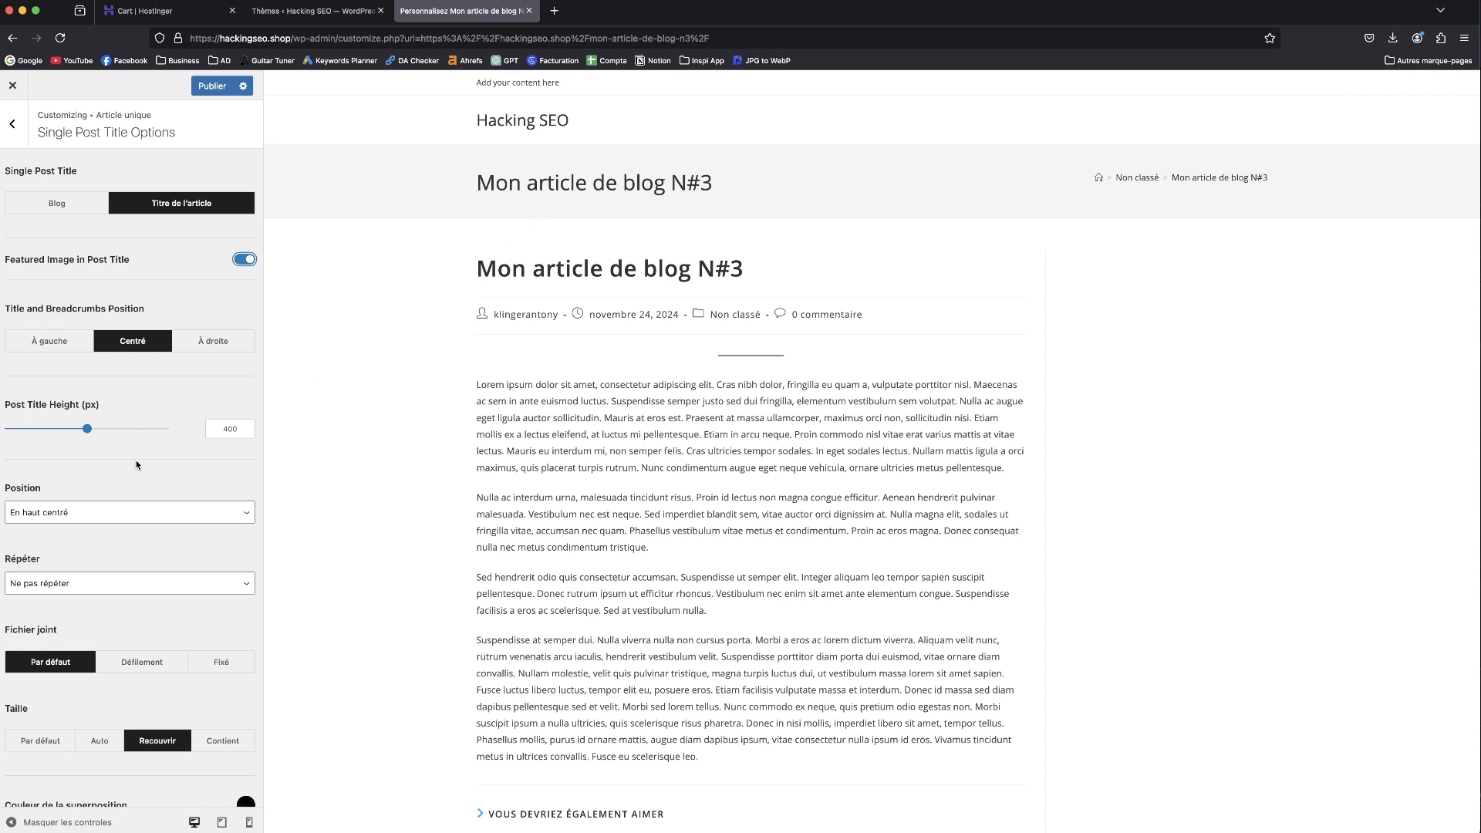
{"action": "left_click_drag", "start_coordinate": [87, 428], "coordinate": [29, 440]}
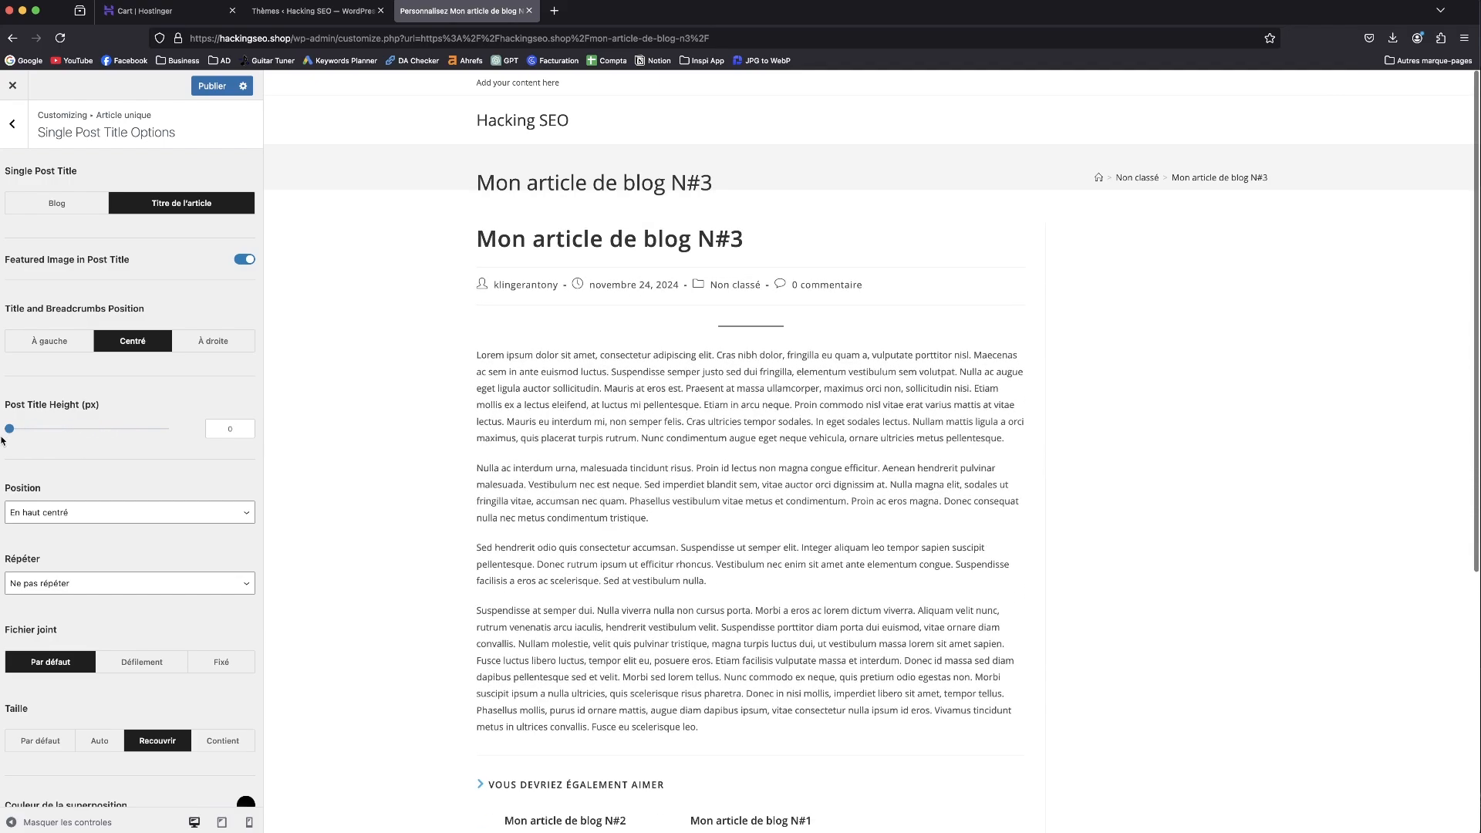
{"action": "left_click", "coordinate": [12, 123]}
- Set the Sidebar Position for Mobile to Avant le contenu in the single post Responsive Settings
{"action": "left_click", "coordinate": [68, 284]}
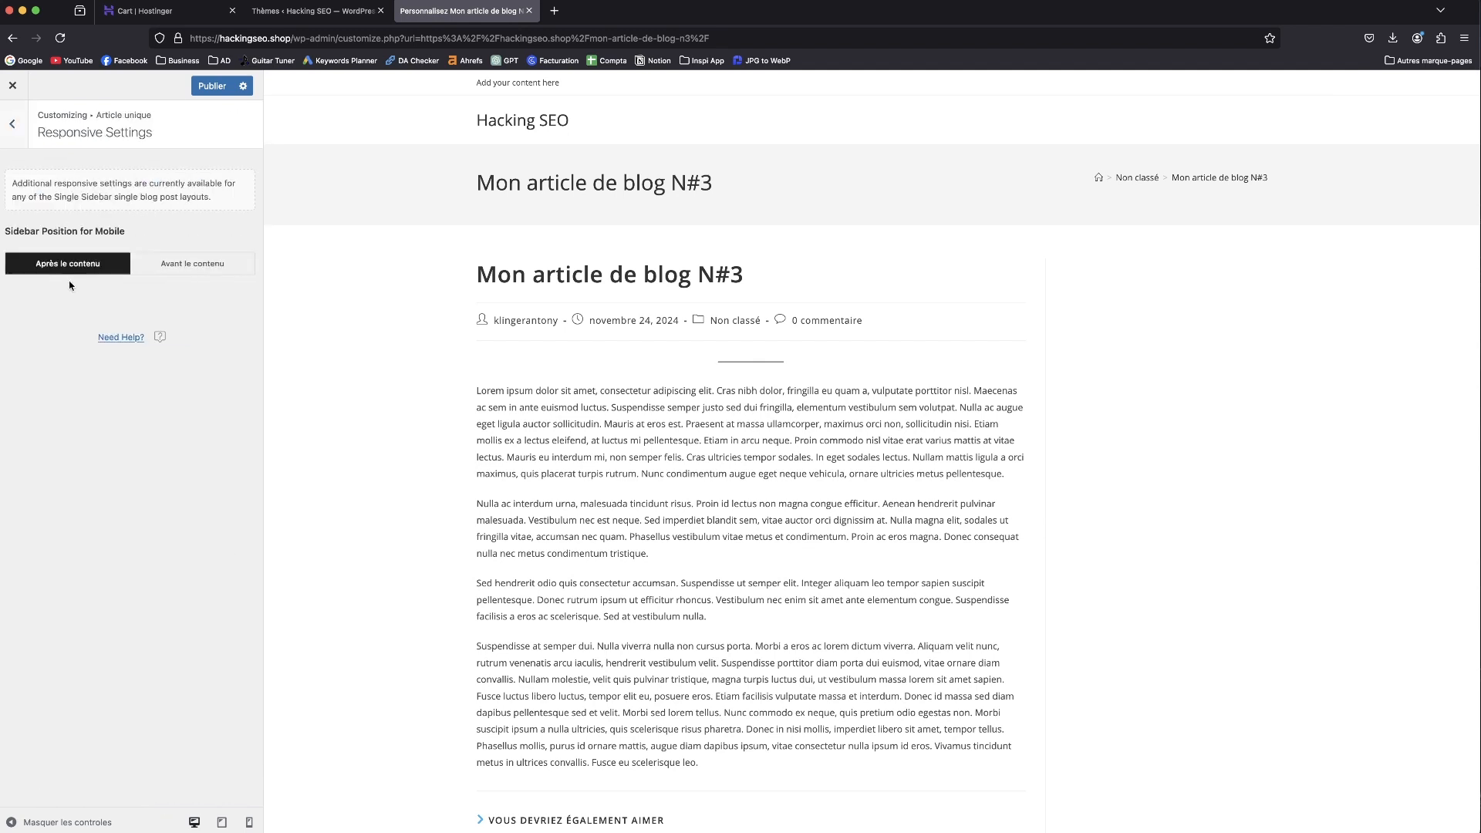
{"action": "left_click", "coordinate": [188, 265]}
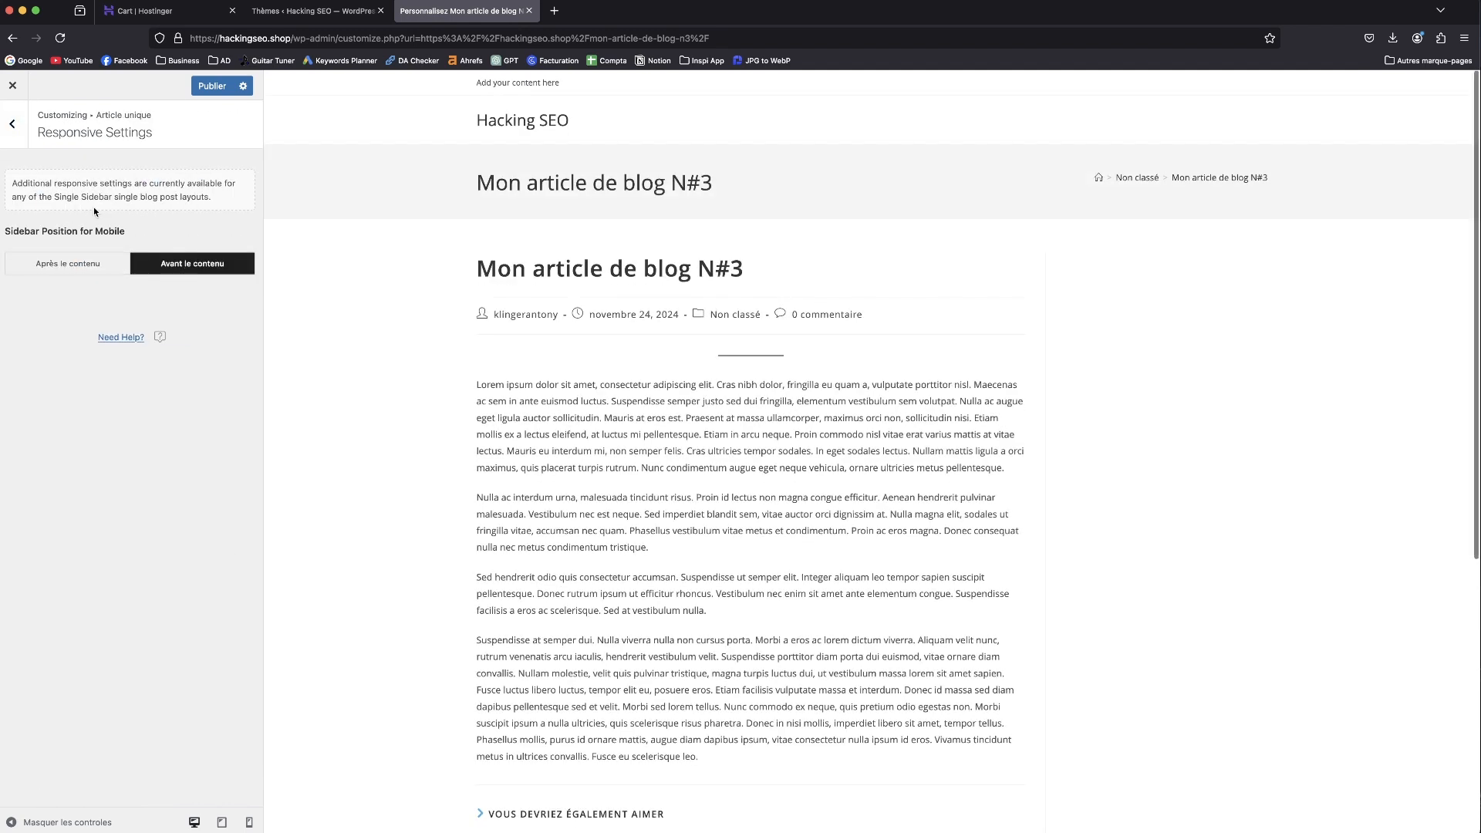
- Set the single post Sidebar Position for Mobile back to Après le contenu
{"action": "left_click", "coordinate": [77, 271]}
{"action": "left_click", "coordinate": [188, 266]}
{"action": "left_click", "coordinate": [69, 270]}
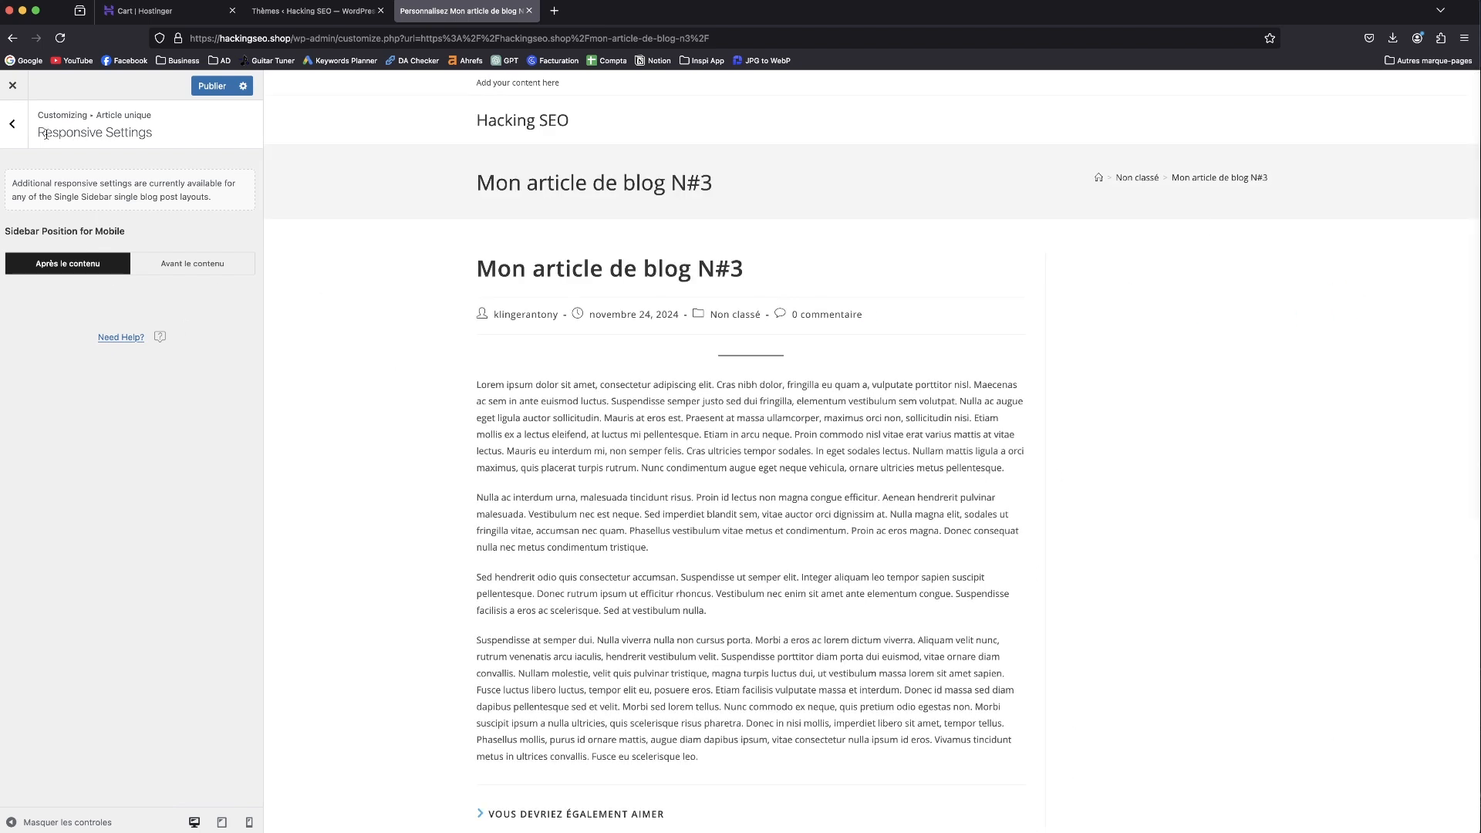
- Review the Layout Settings and Single Post Options available for single posts in Article unique
{"action": "left_click", "coordinate": [12, 124]}
{"action": "left_click", "coordinate": [154, 245]}
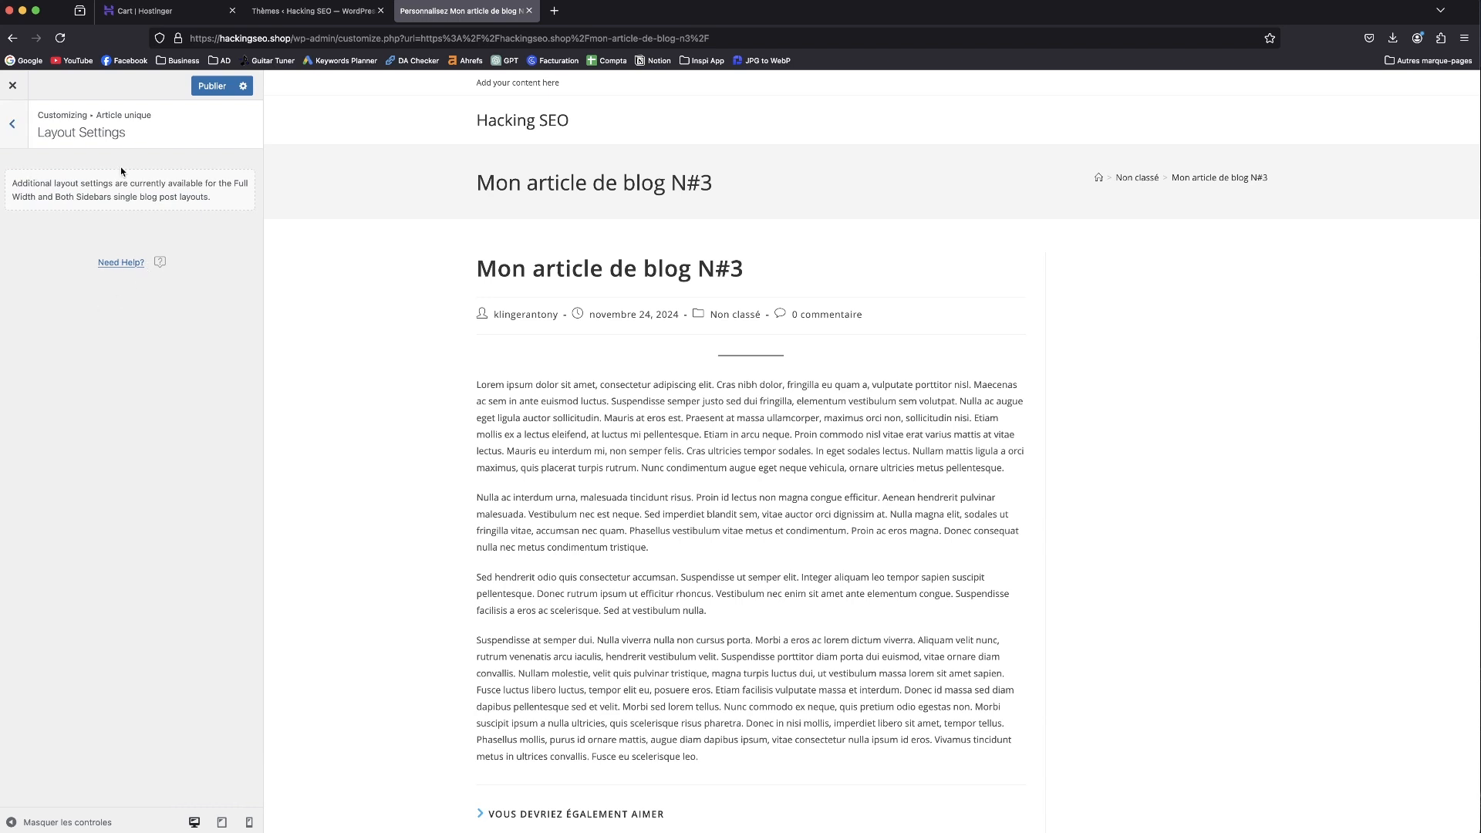
{"action": "left_click", "coordinate": [11, 125]}
{"action": "scroll", "coordinate": [106, 673], "scroll_direction": "down", "scroll_amount": 1}
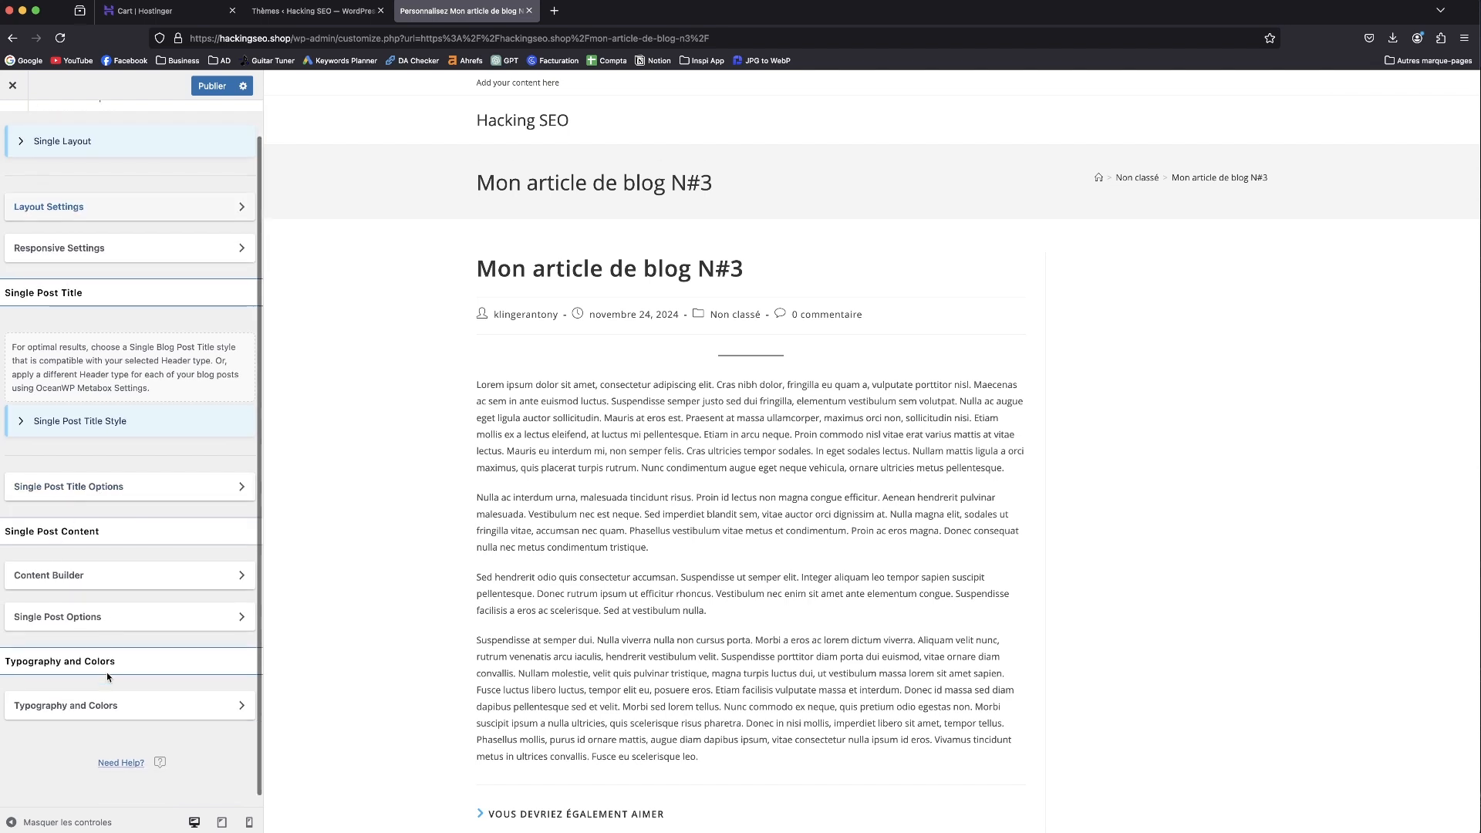
{"action": "left_click", "coordinate": [134, 608]}
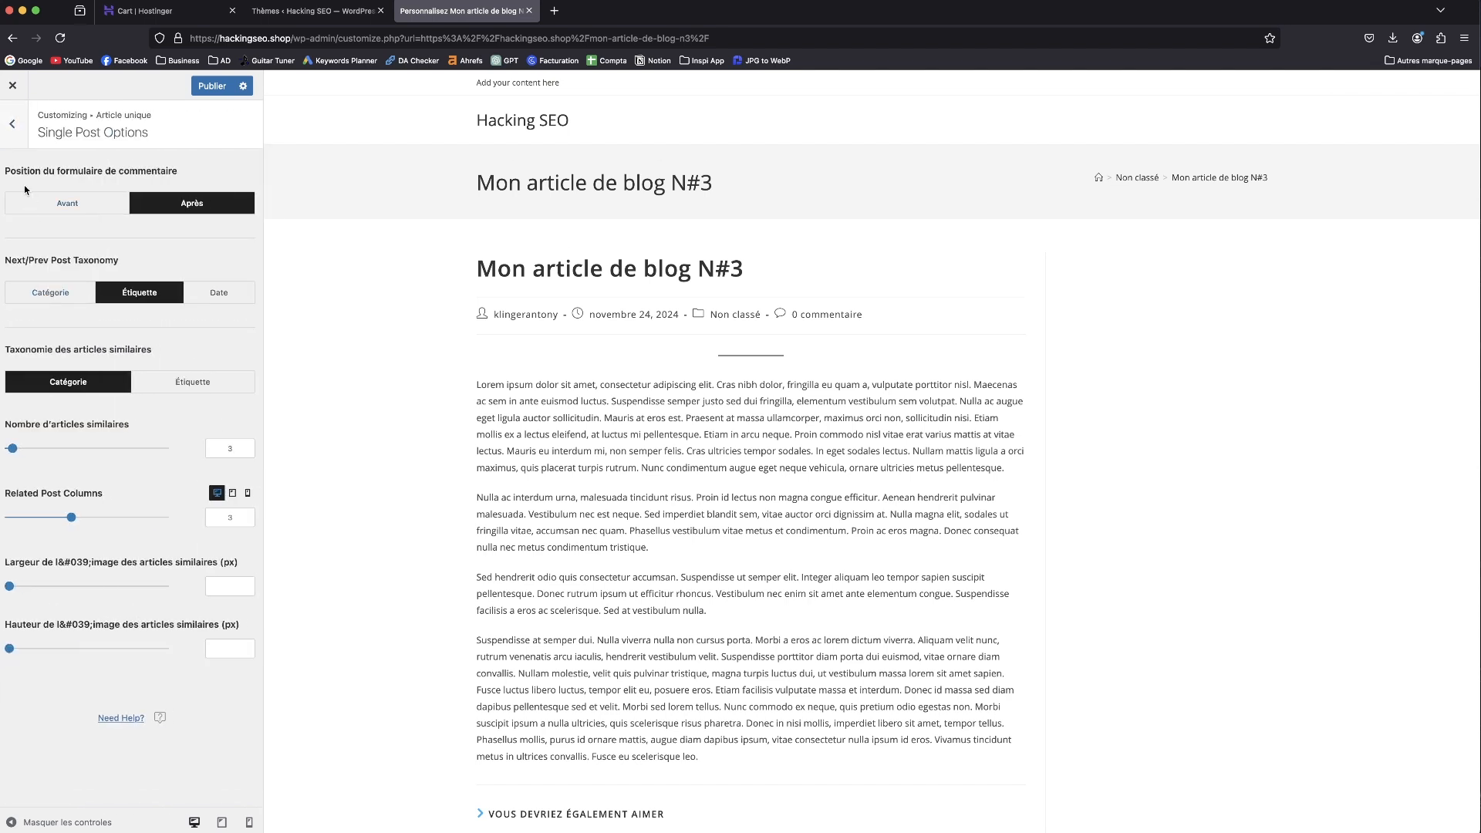
{"action": "left_click", "coordinate": [14, 127]}
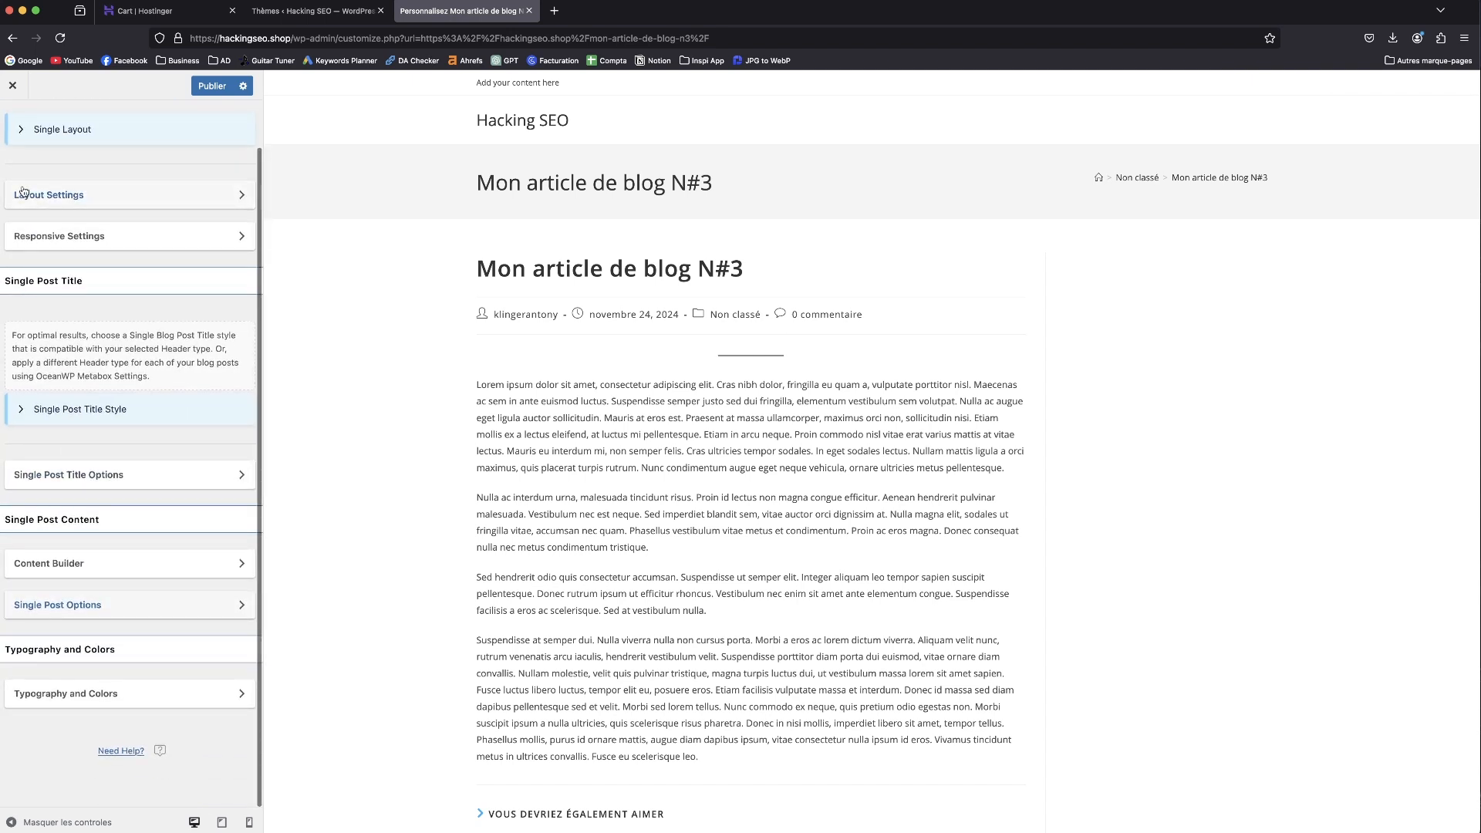
- Try the left sidebar, full width, 100% pleine largeur and both sidebars layouts for single posts, and return to the right sidebar layout
{"action": "left_click", "coordinate": [39, 178]}
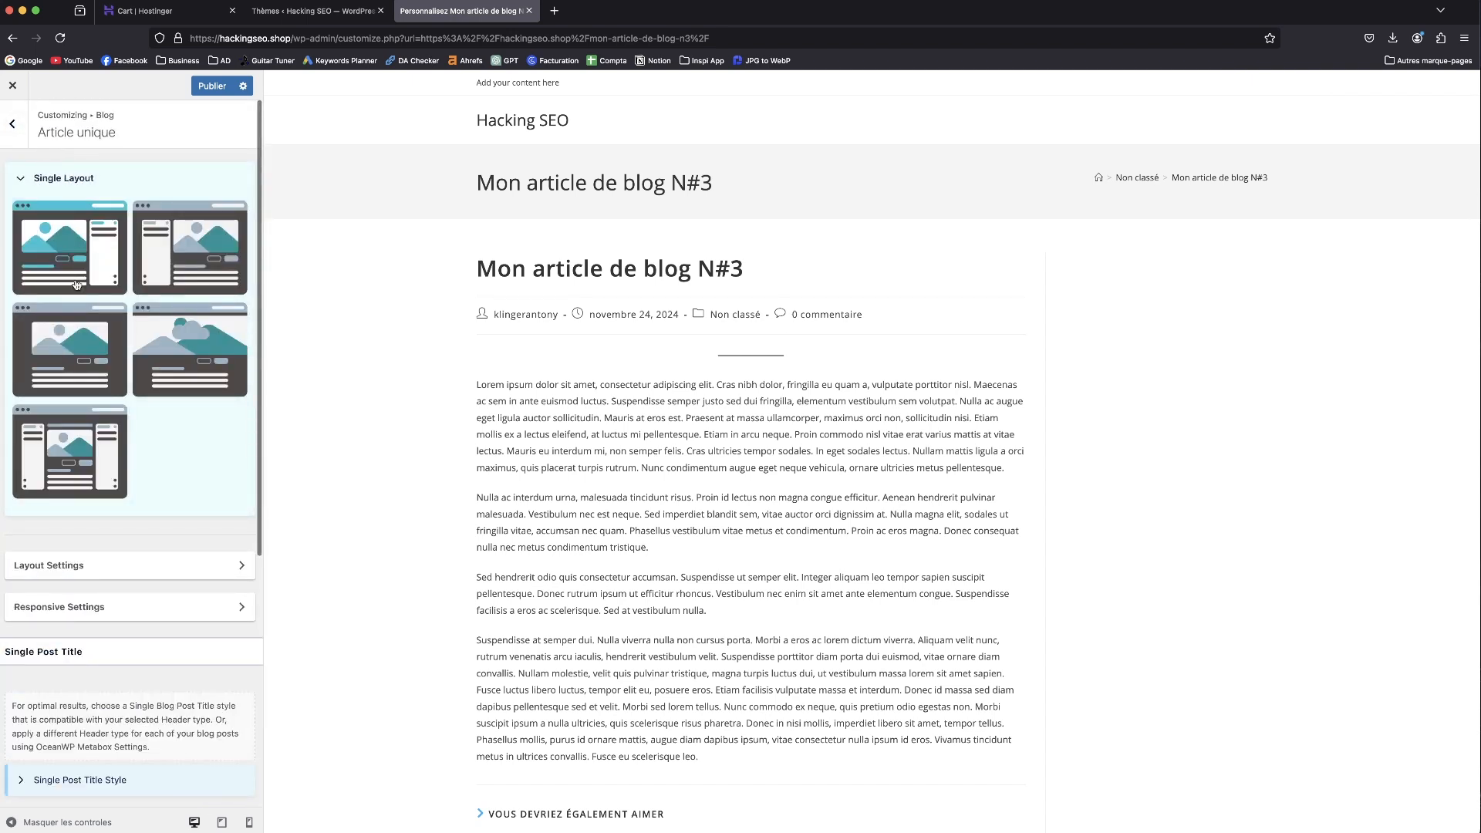
{"action": "left_click", "coordinate": [197, 251]}
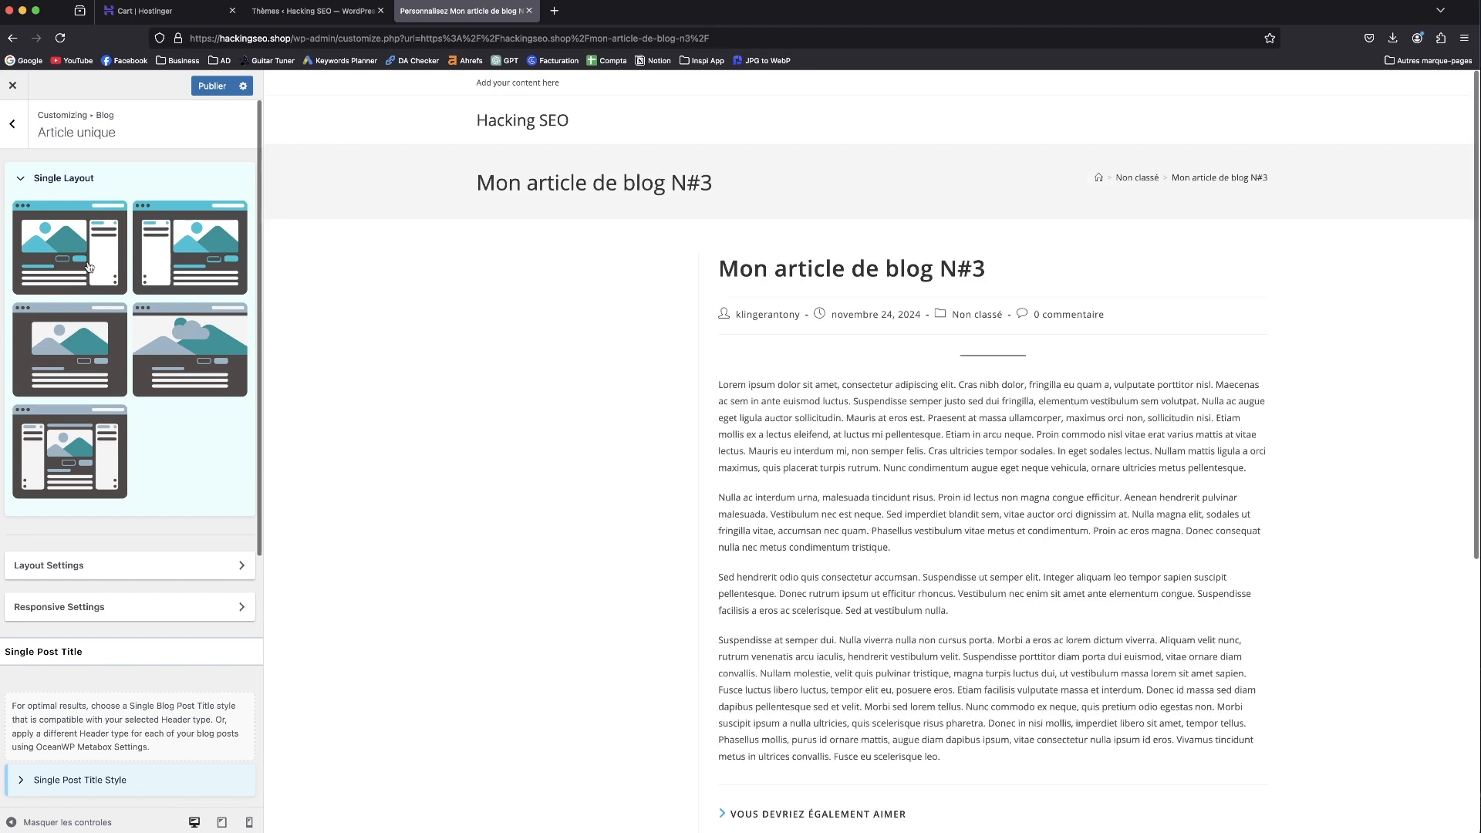
{"action": "left_click", "coordinate": [54, 268]}
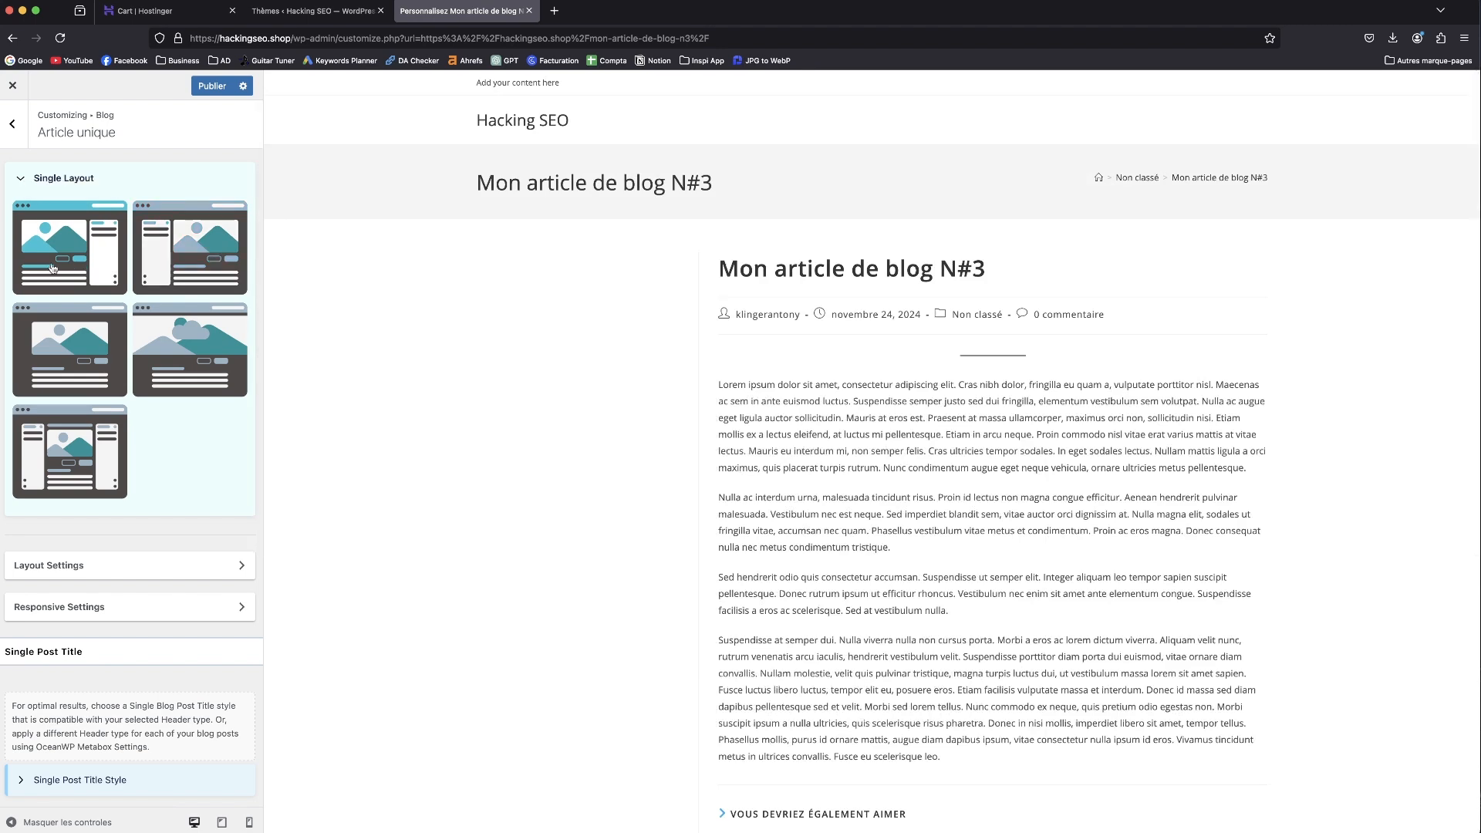
{"action": "left_click", "coordinate": [71, 341]}
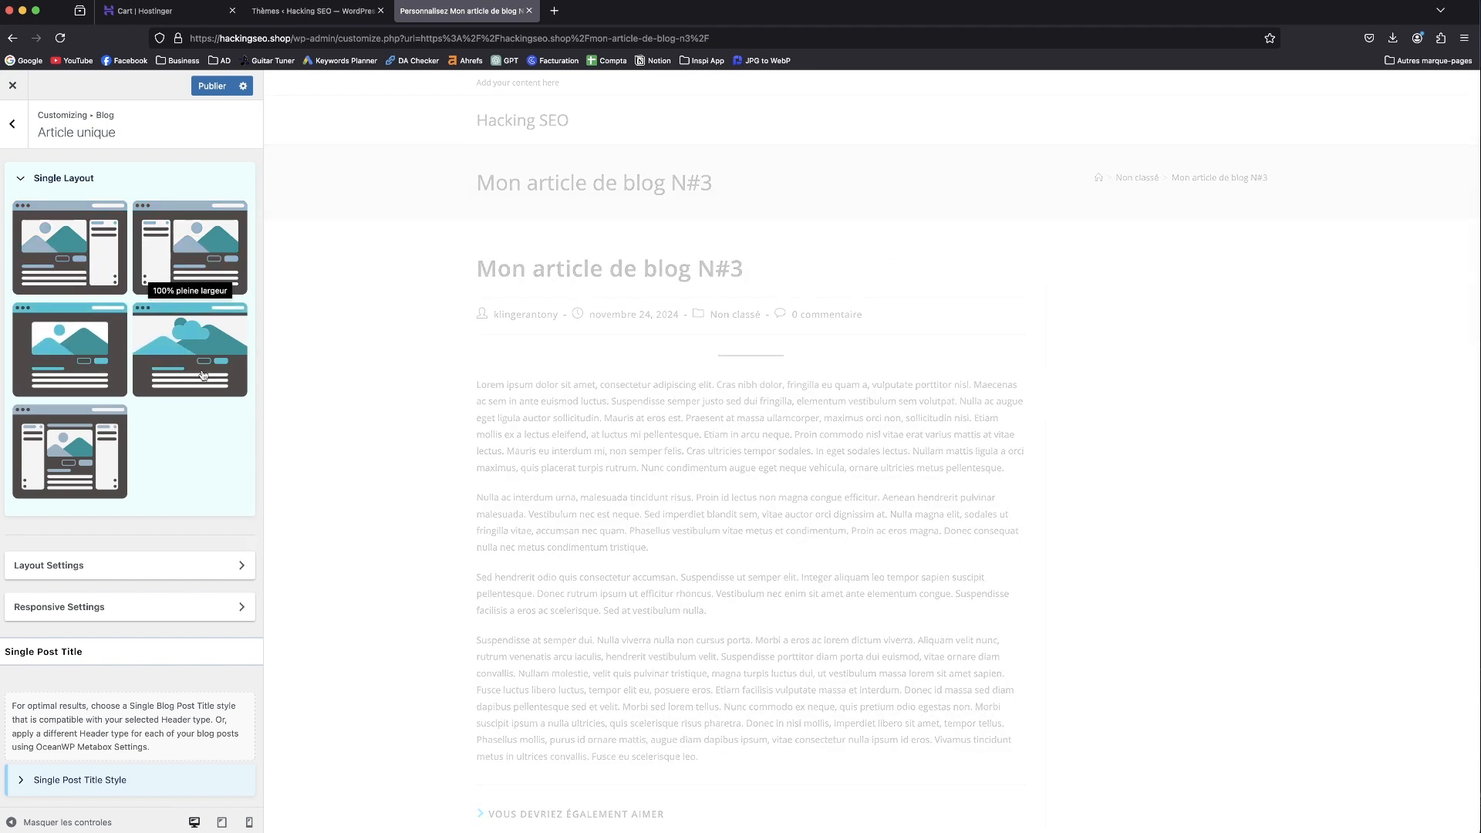
{"action": "left_click", "coordinate": [233, 361]}
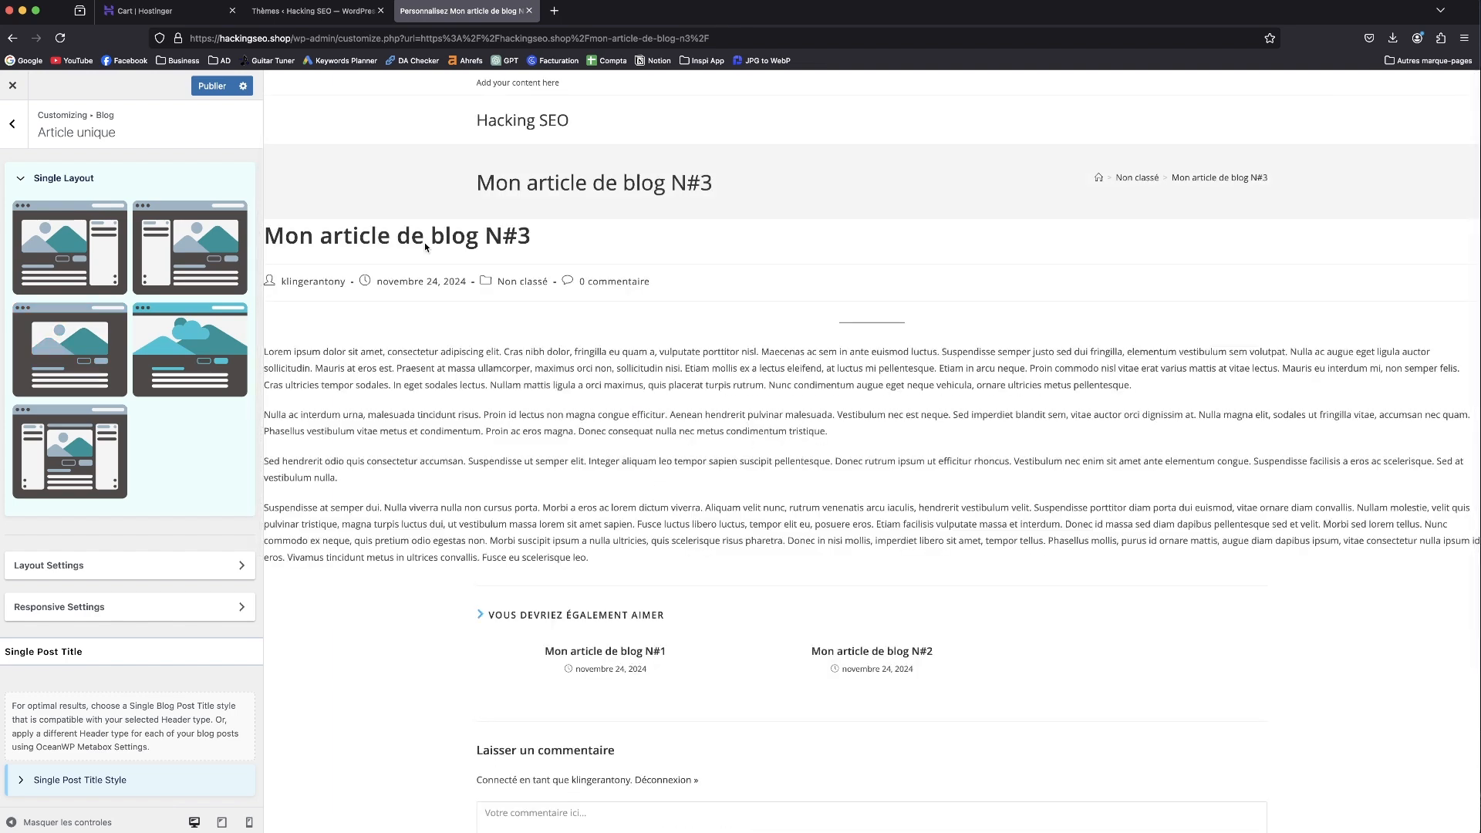
{"action": "left_click", "coordinate": [27, 458]}
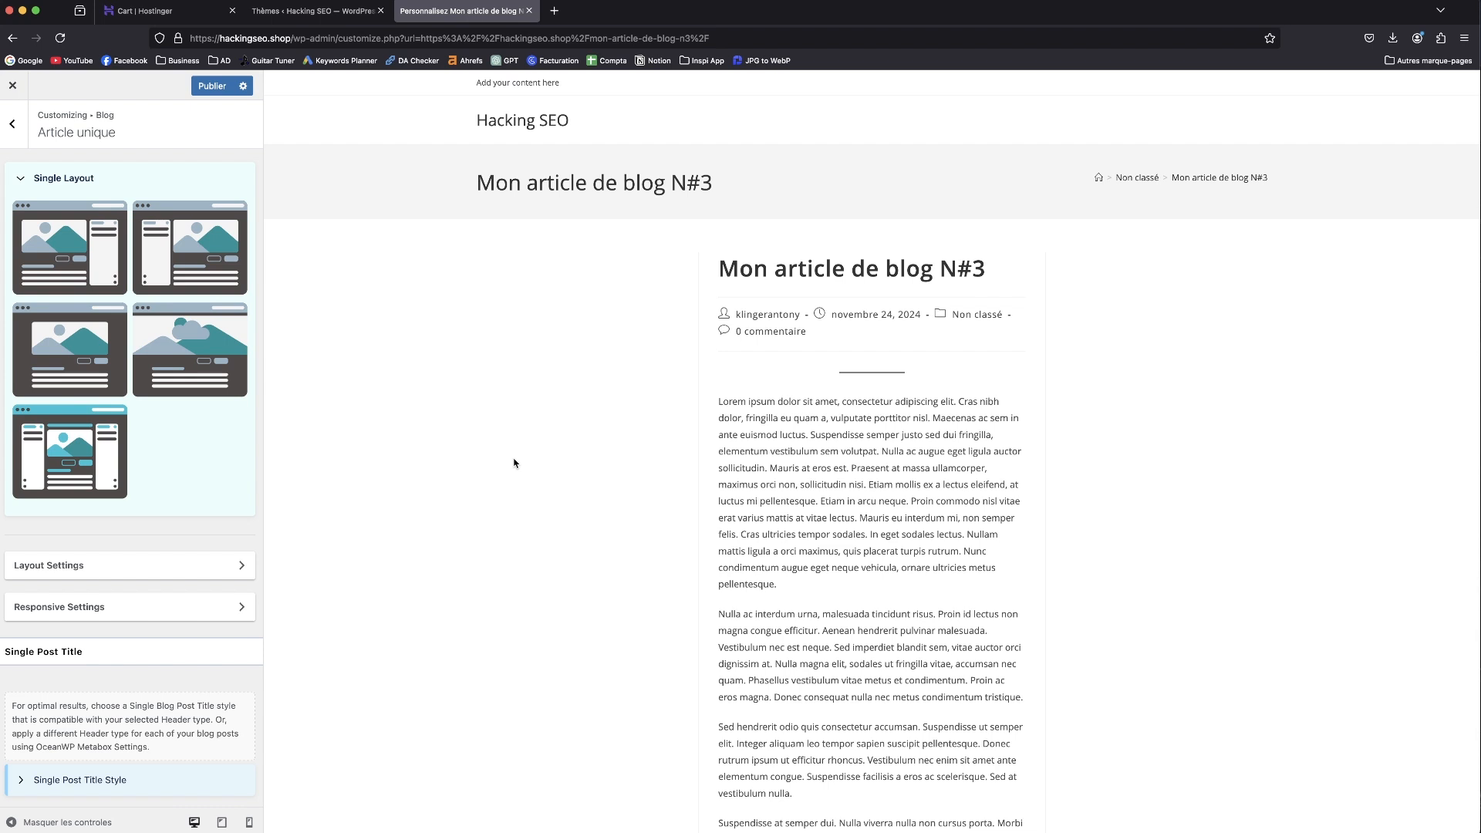
{"action": "scroll", "coordinate": [537, 429], "scroll_direction": "down", "scroll_amount": 1}
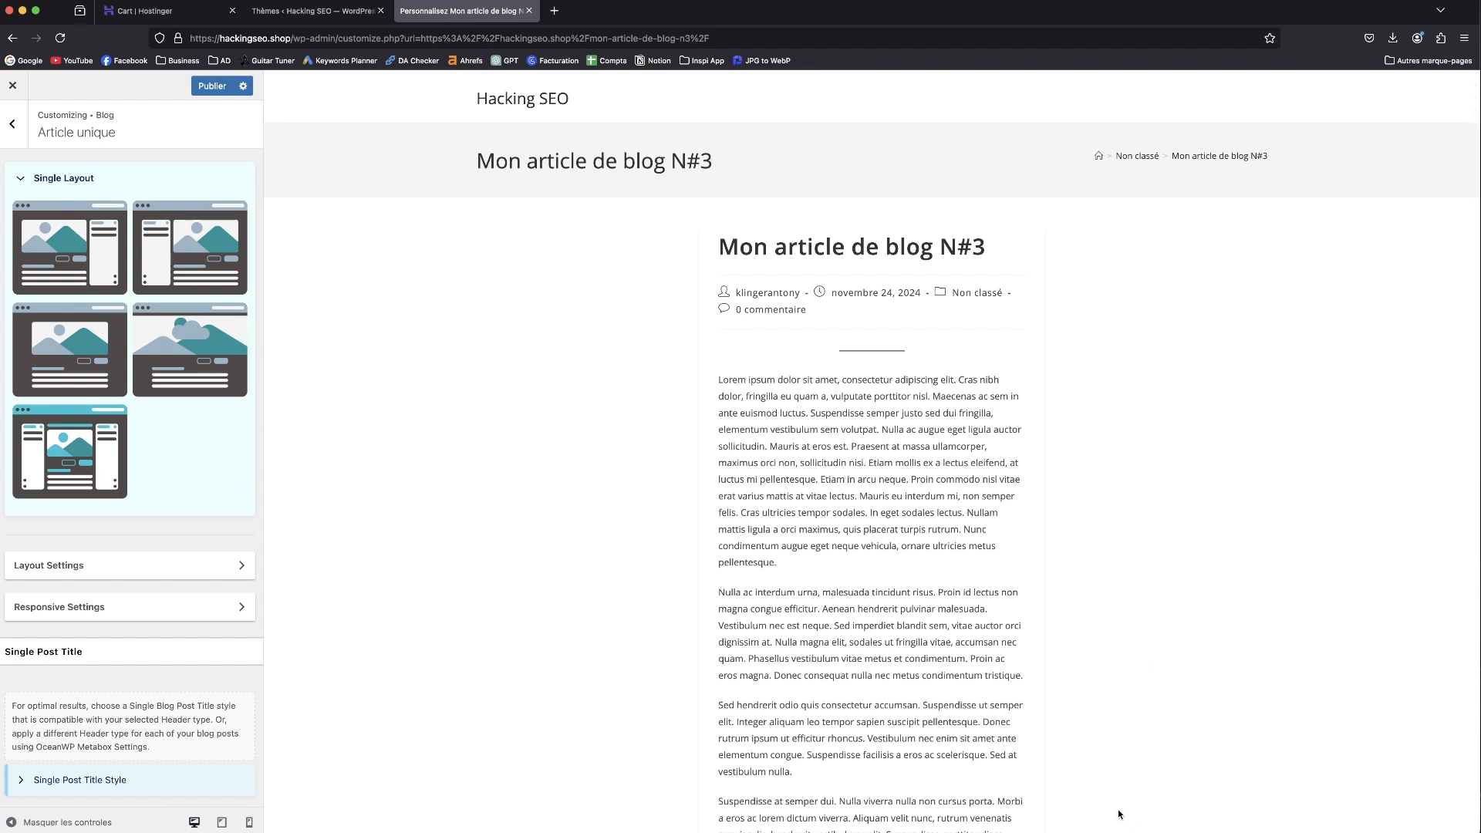
{"action": "scroll", "coordinate": [298, 345], "scroll_direction": "up", "scroll_amount": 1}
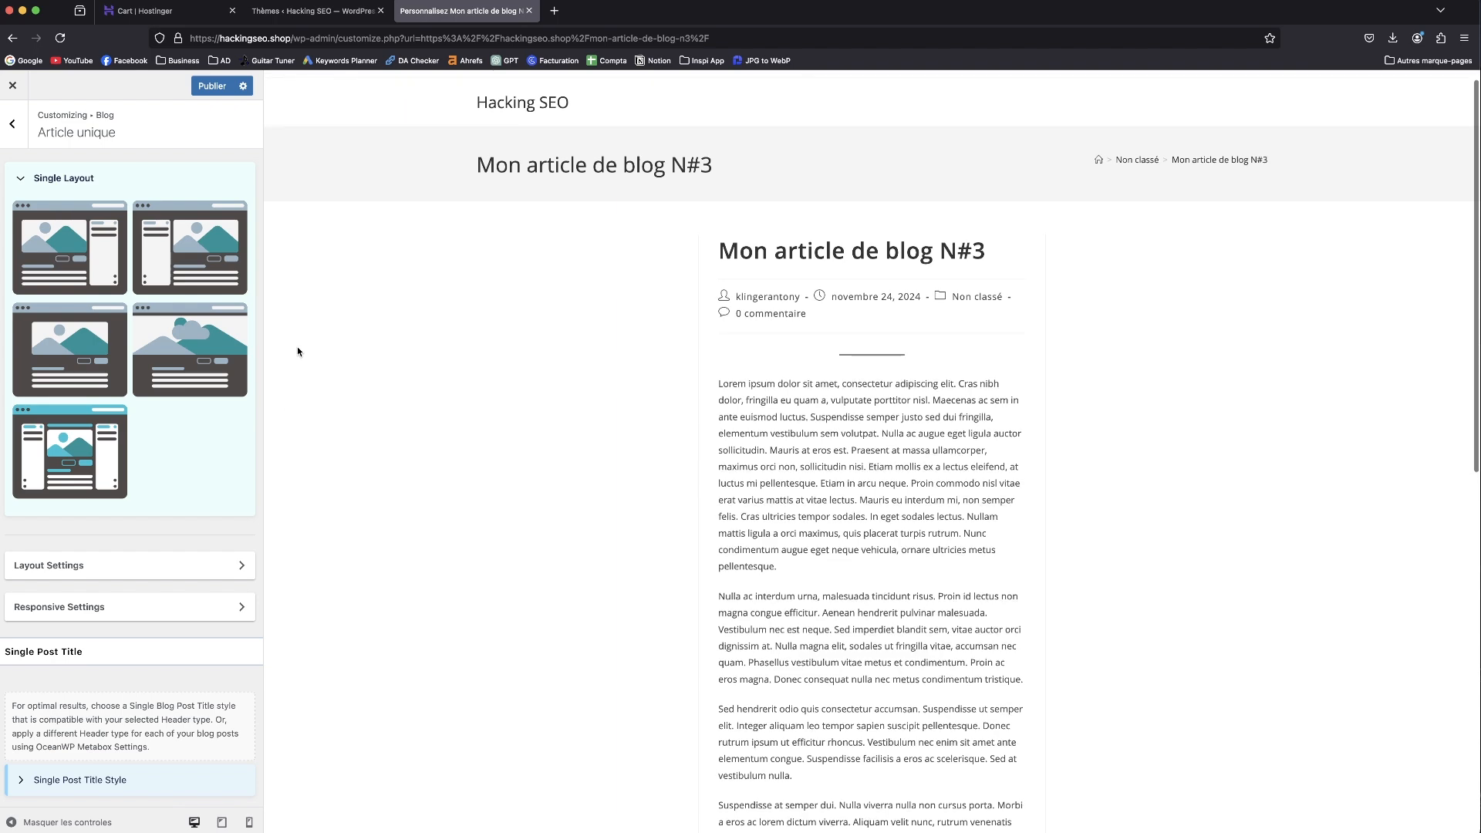
{"action": "left_click", "coordinate": [73, 278]}
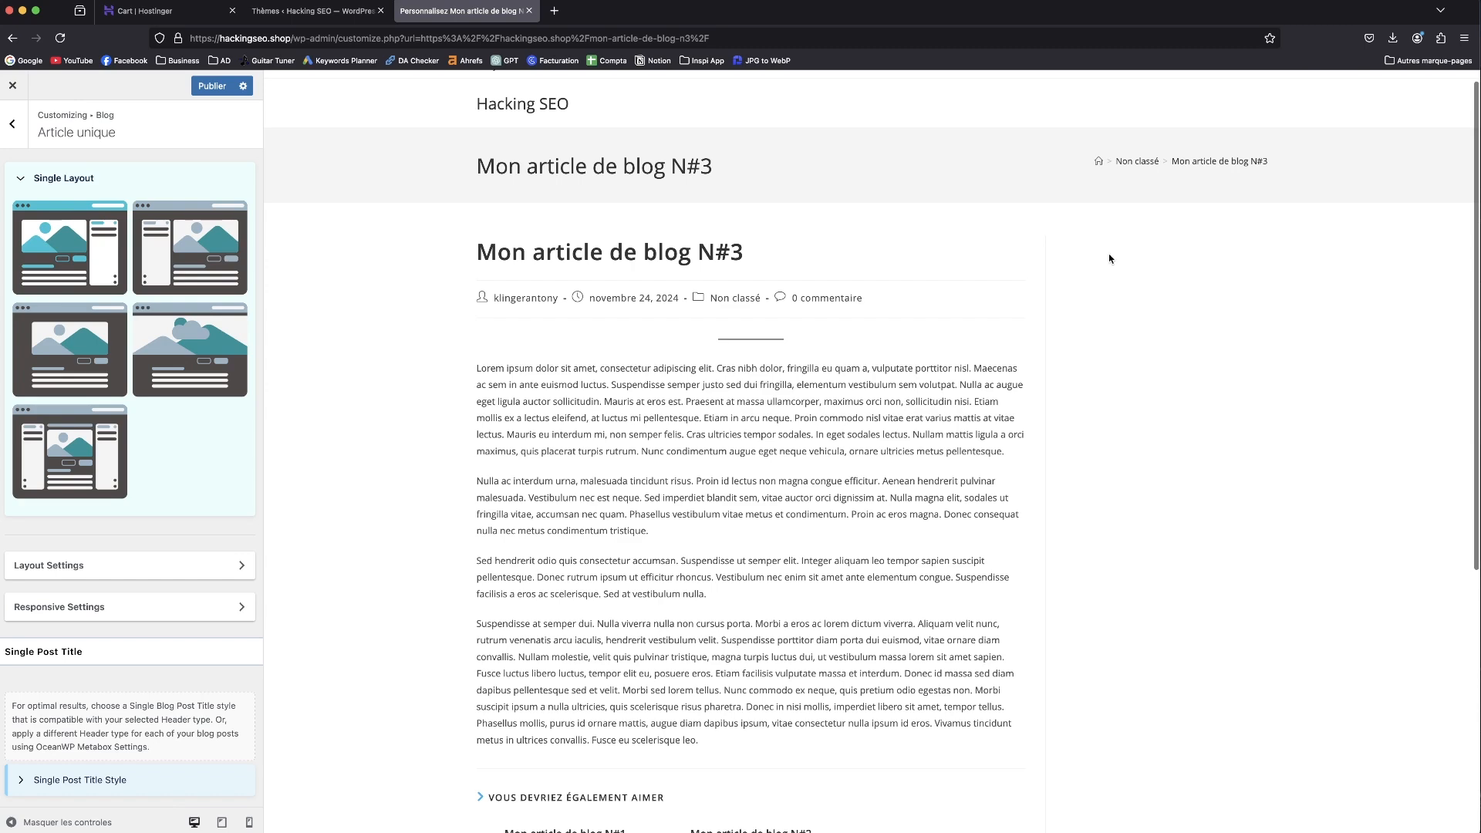
- Leave the Blog settings and review the Colonne latérale options for margins, widgets and typography
{"action": "scroll", "coordinate": [181, 513], "scroll_direction": "down", "scroll_amount": 5}
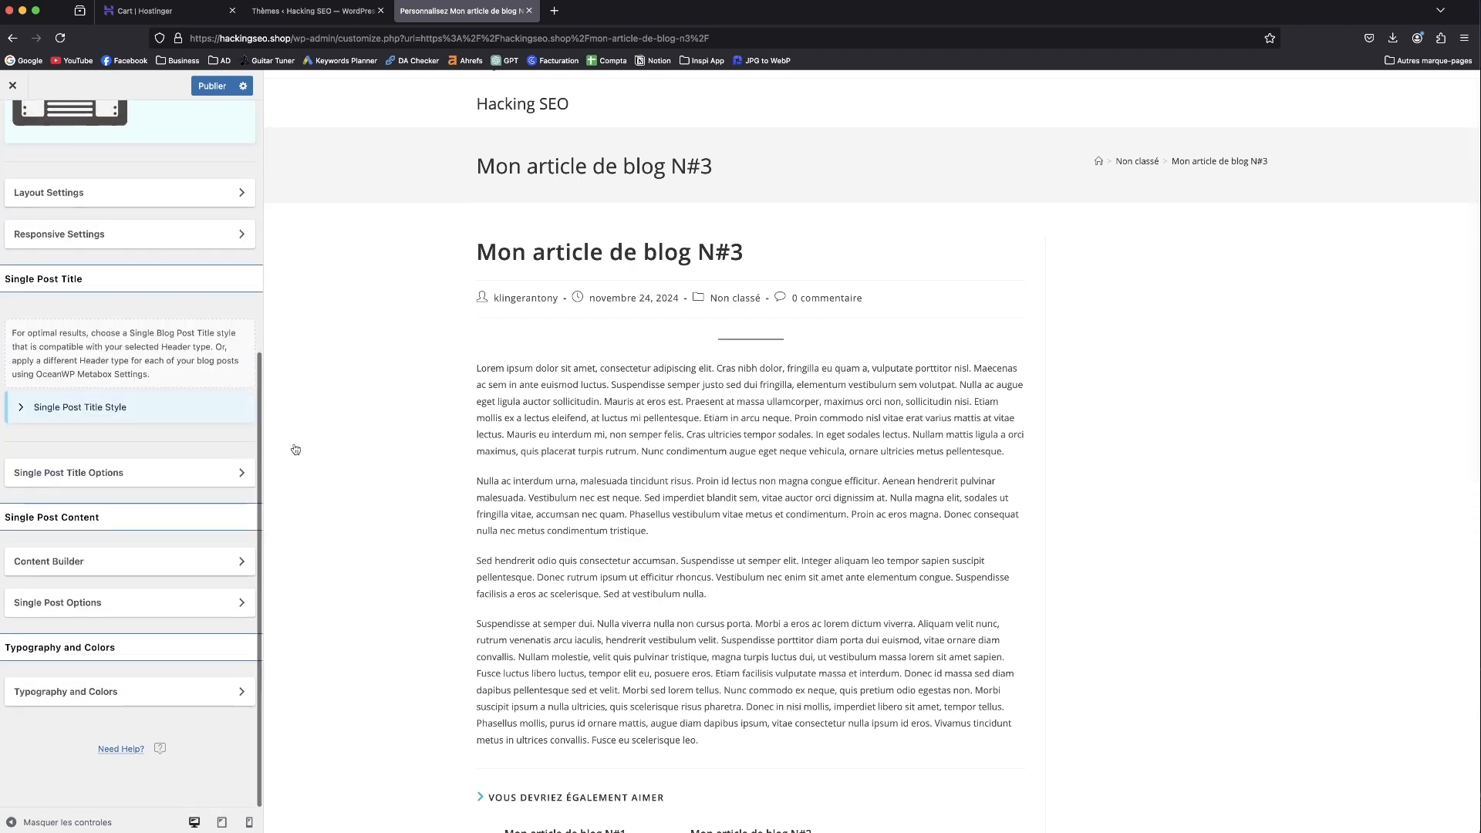
{"action": "scroll", "coordinate": [11, 367], "scroll_direction": "up", "scroll_amount": 5}
{"action": "left_click", "coordinate": [12, 124]}
{"action": "left_click", "coordinate": [15, 135]}
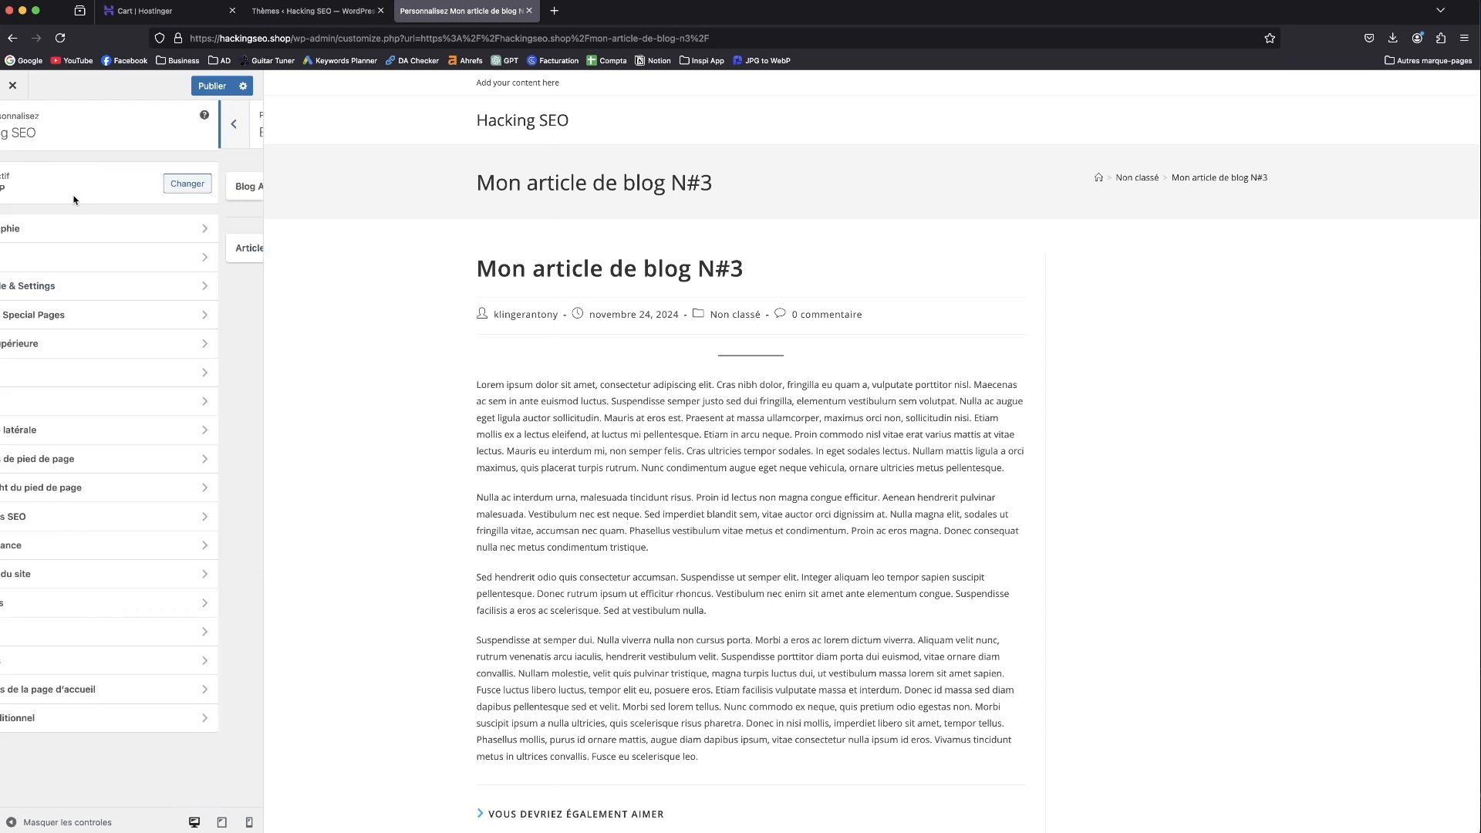
{"action": "left_click", "coordinate": [24, 441]}
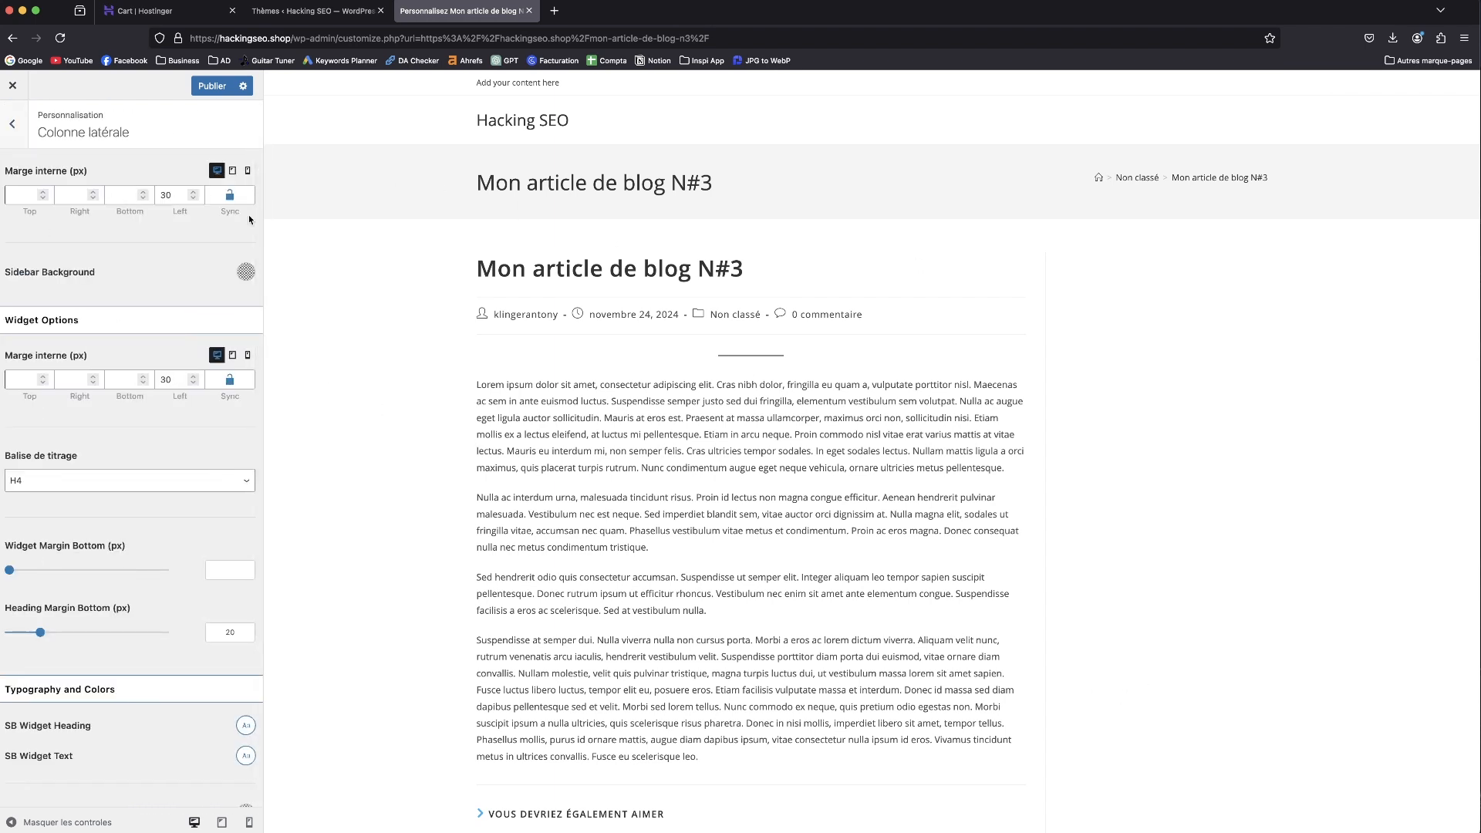
{"action": "left_click", "coordinate": [22, 136]}
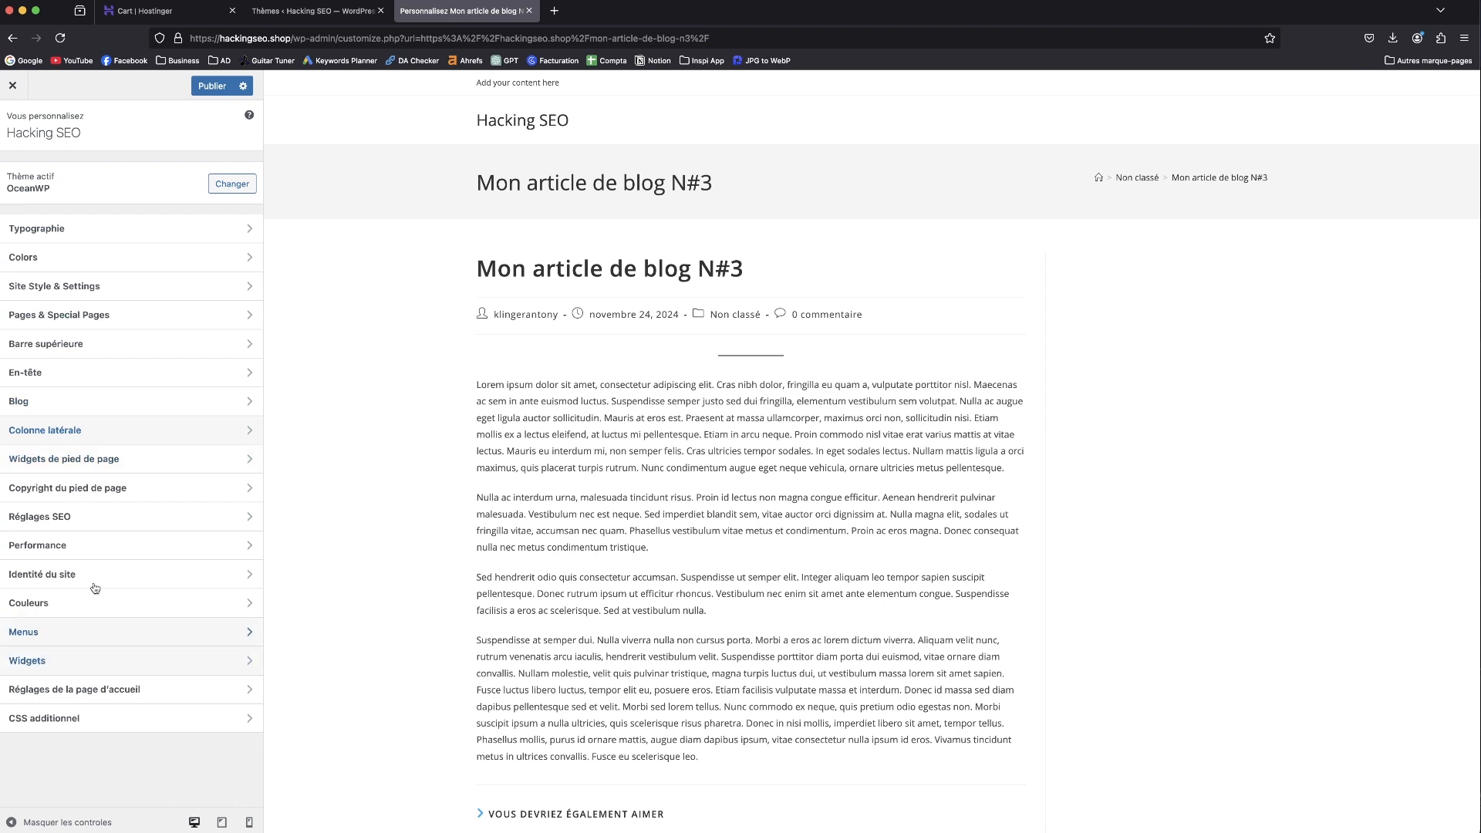
- In the Typographie settings, set the Titrage 1 (h1) font family to Arial Black, Gadget, sans-serif and inspect the preview titles
{"action": "left_click", "coordinate": [158, 229]}
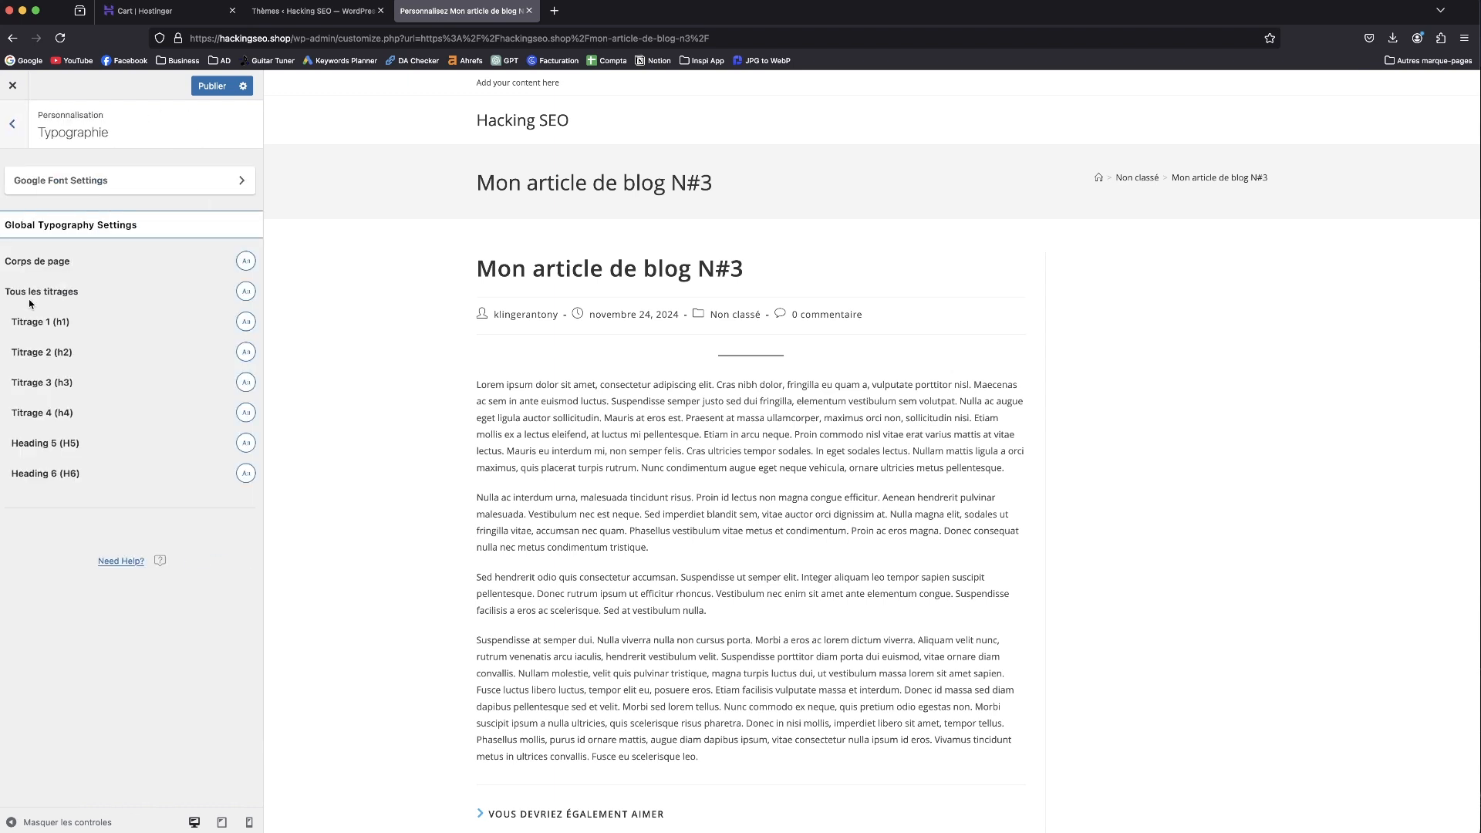
{"action": "left_click", "coordinate": [246, 324]}
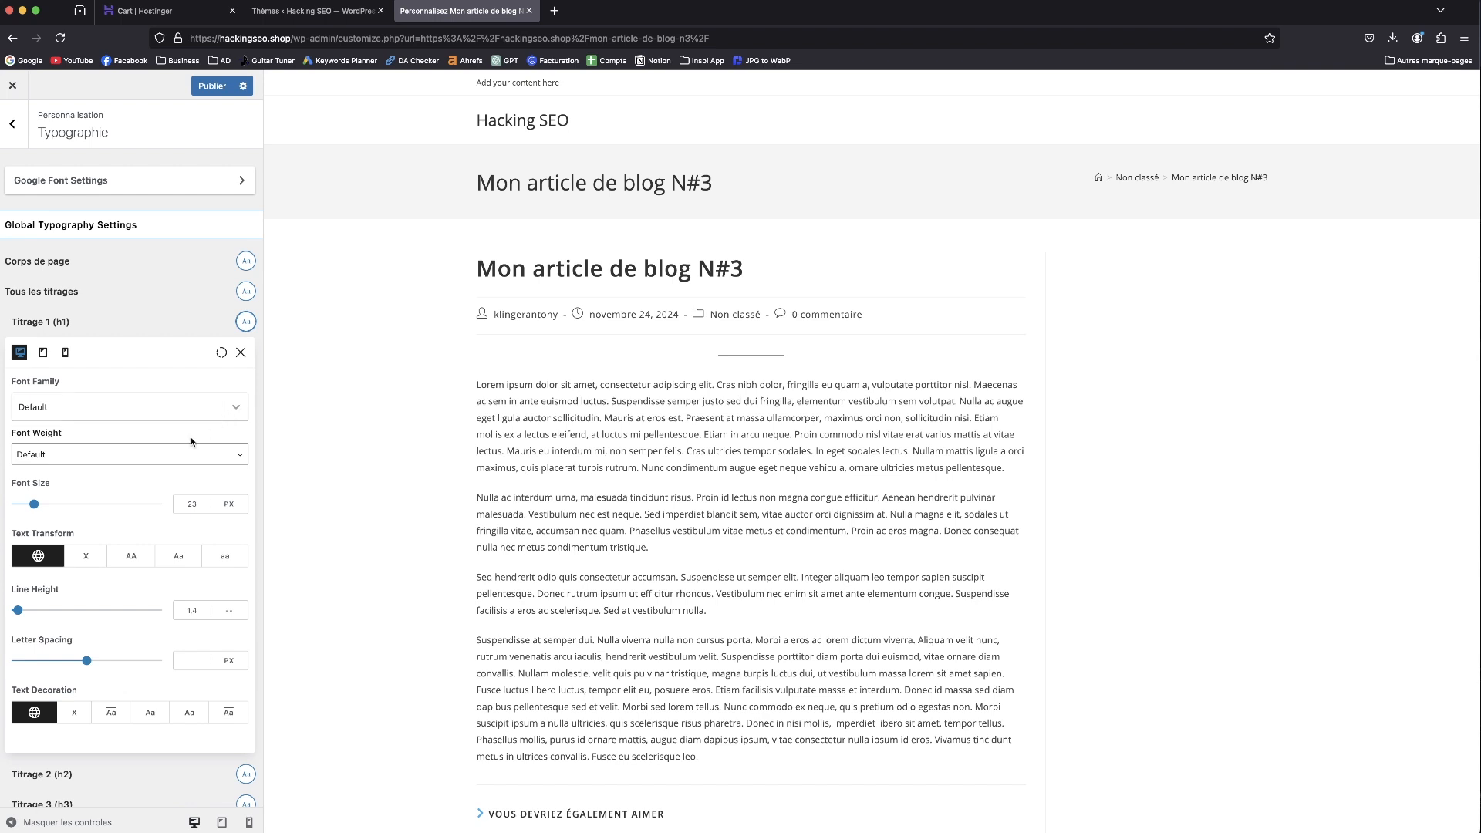
{"action": "left_click", "coordinate": [155, 407]}
{"action": "left_click", "coordinate": [83, 505]}
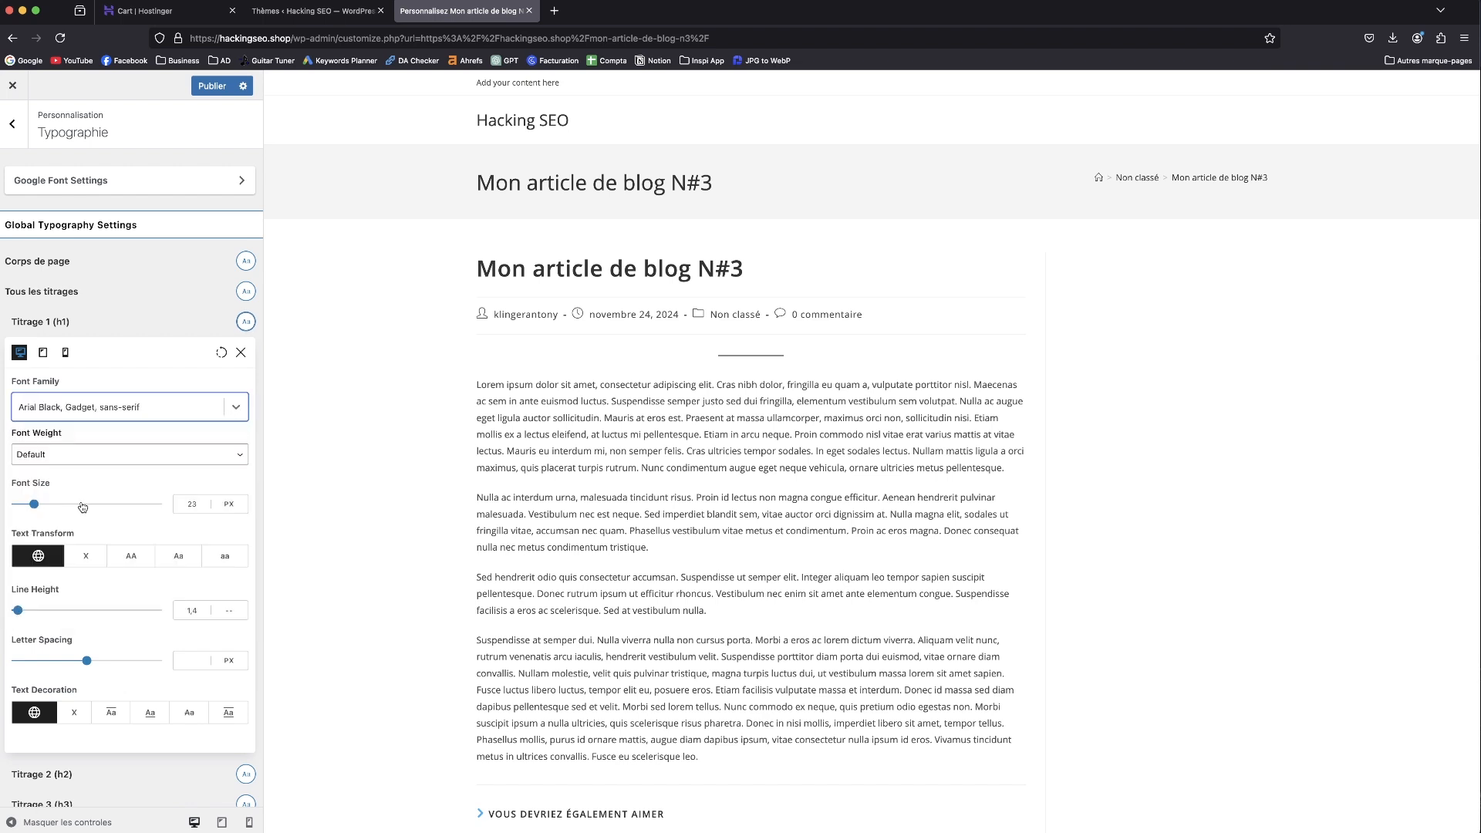
{"action": "left_click_drag", "start_coordinate": [496, 188], "coordinate": [722, 190]}
{"action": "left_click", "coordinate": [504, 286]}
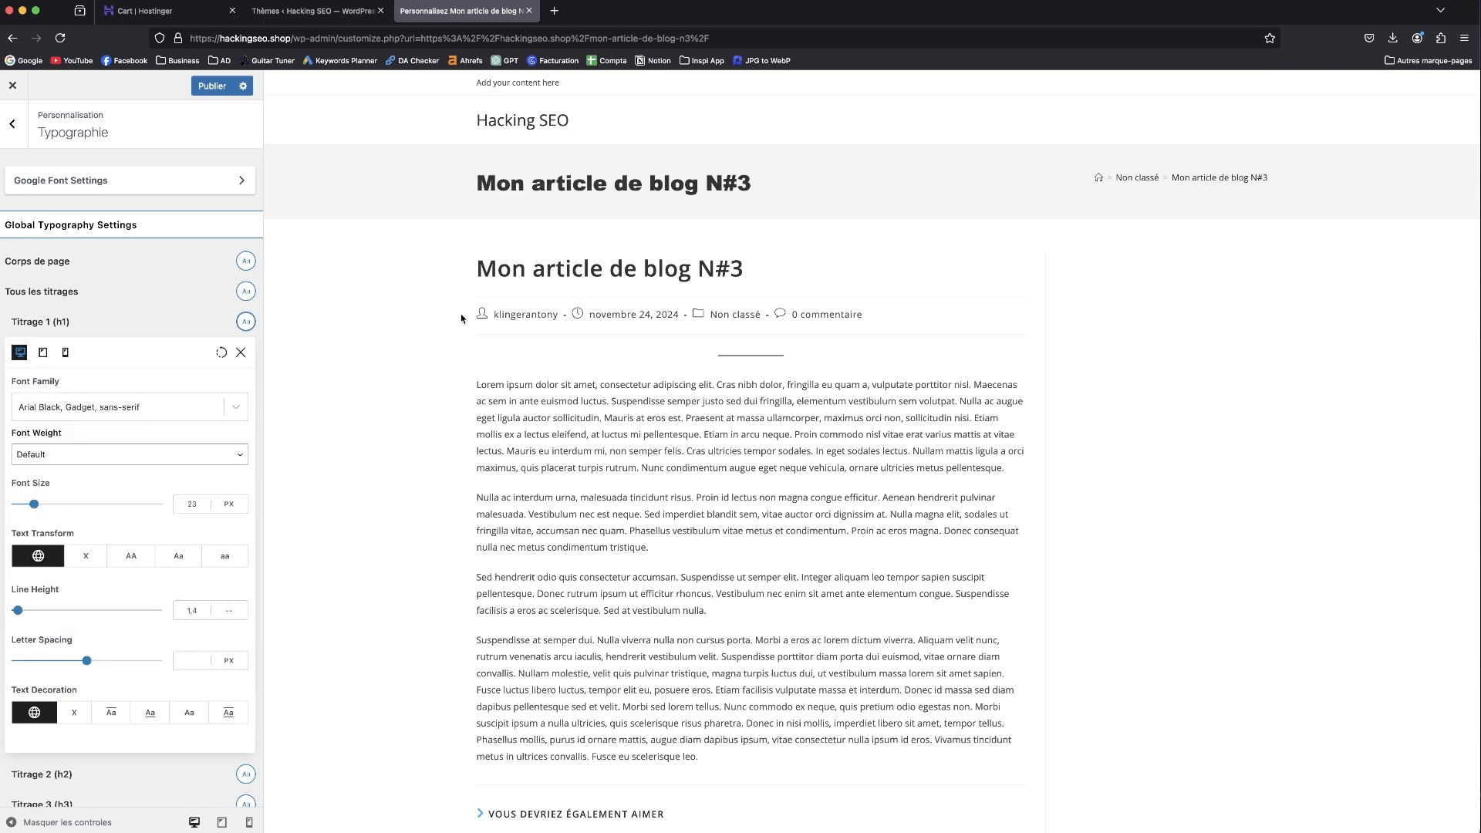
- Change the Titrage 1 (h1) font family to Comic Sans MS, cursive, check the preview and leave the Typographie settings
{"action": "left_click", "coordinate": [235, 415]}
{"action": "left_click", "coordinate": [77, 561]}
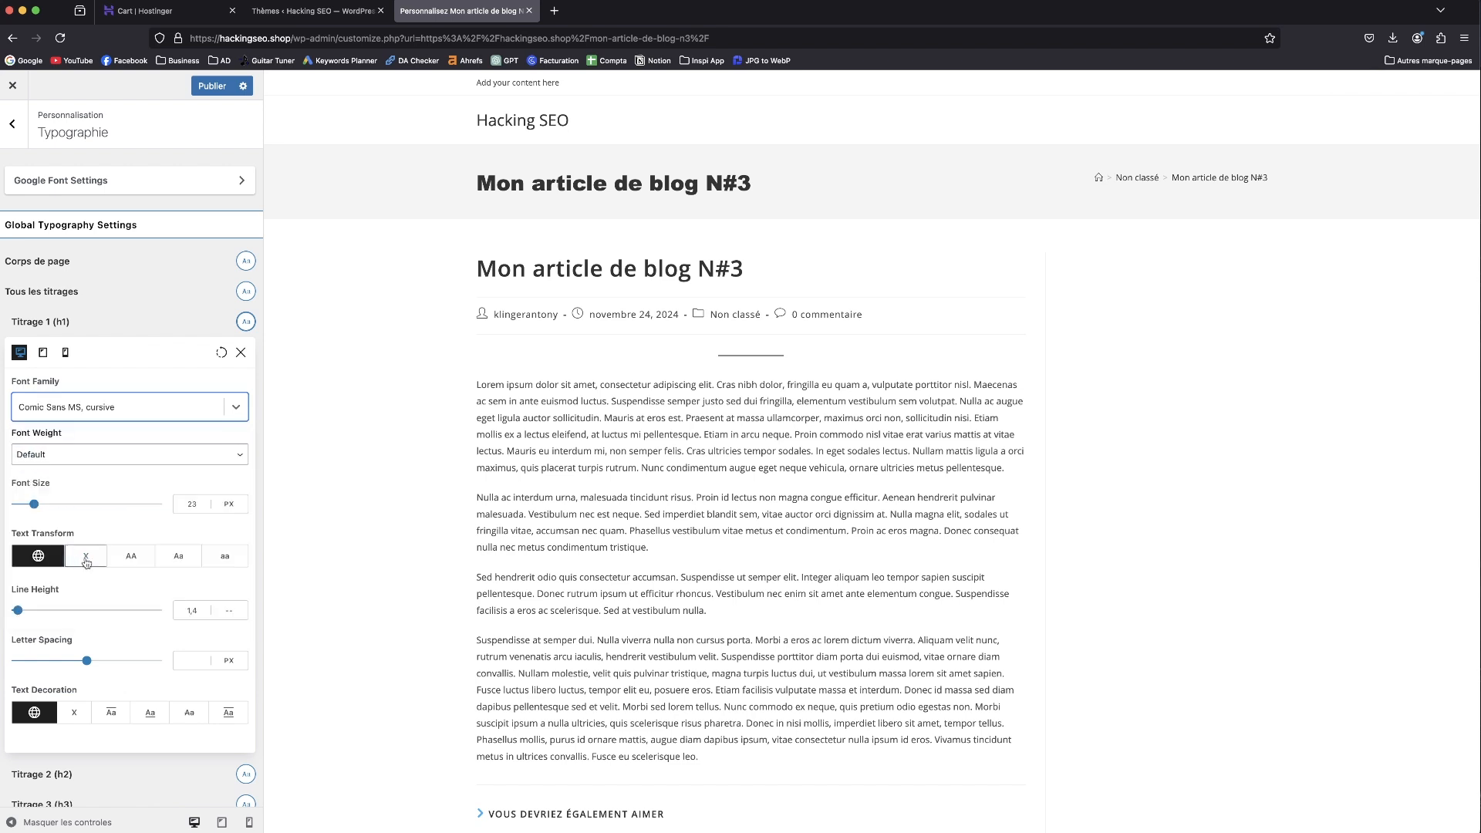
{"action": "left_click_drag", "start_coordinate": [478, 188], "coordinate": [679, 201]}
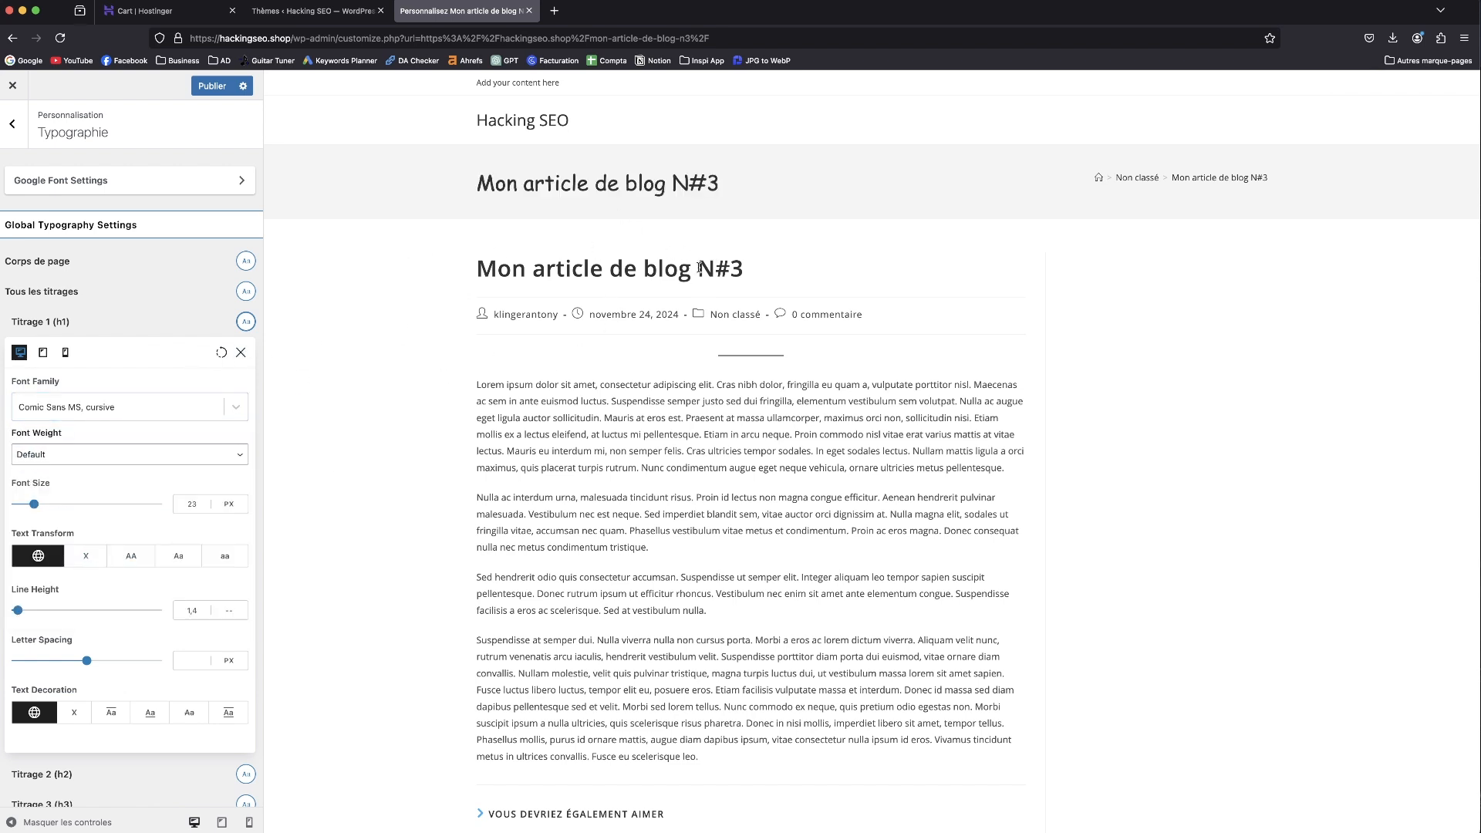
{"action": "left_click_drag", "start_coordinate": [561, 454], "coordinate": [694, 721]}
{"action": "left_click", "coordinate": [540, 590]}
{"action": "left_click", "coordinate": [16, 125]}
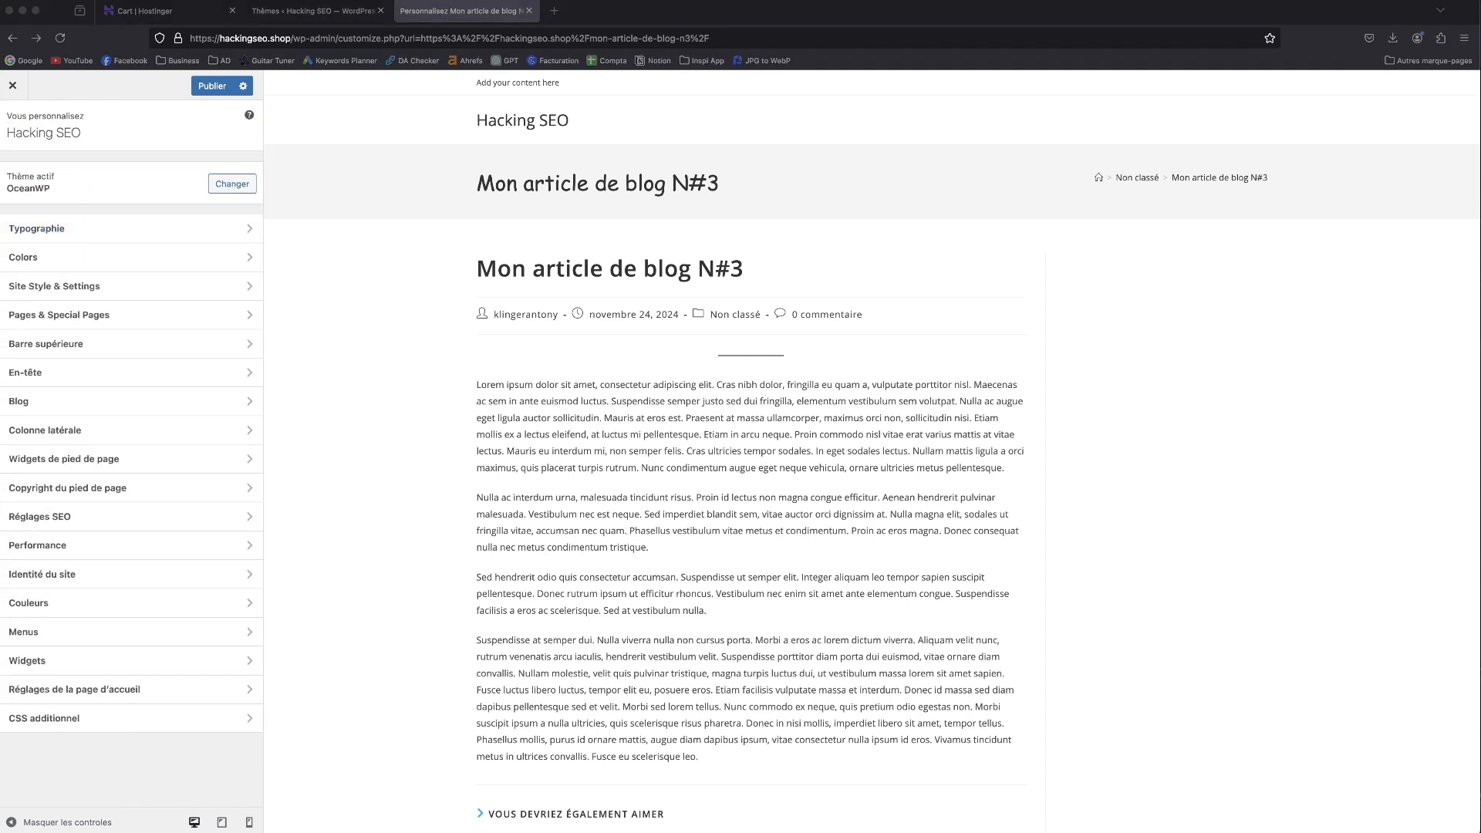
- Close the OceanWP customizer and discard its unpublished changes
{"action": "left_click", "coordinate": [529, 11]}
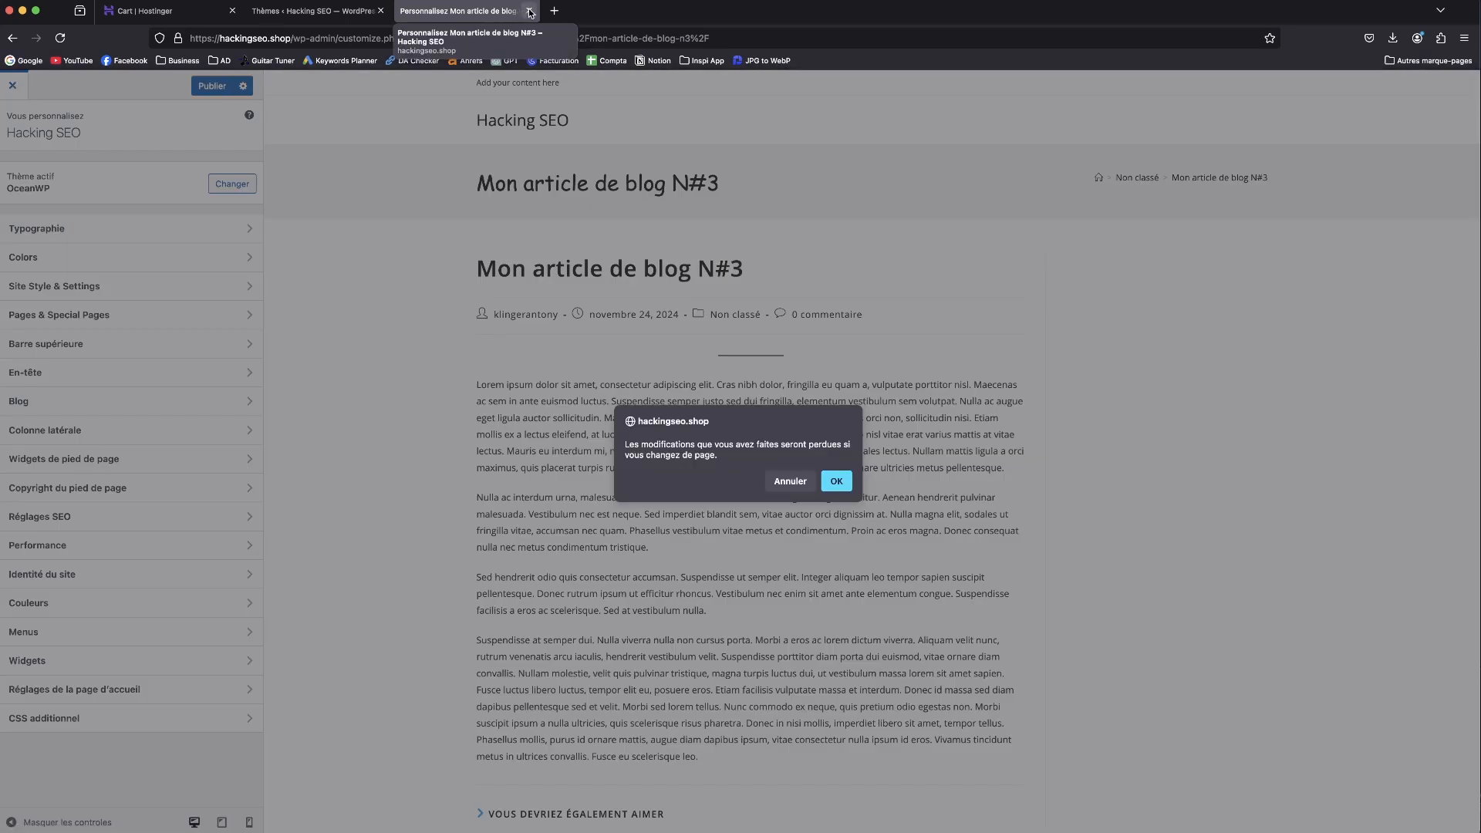
{"action": "left_click", "coordinate": [837, 480]}
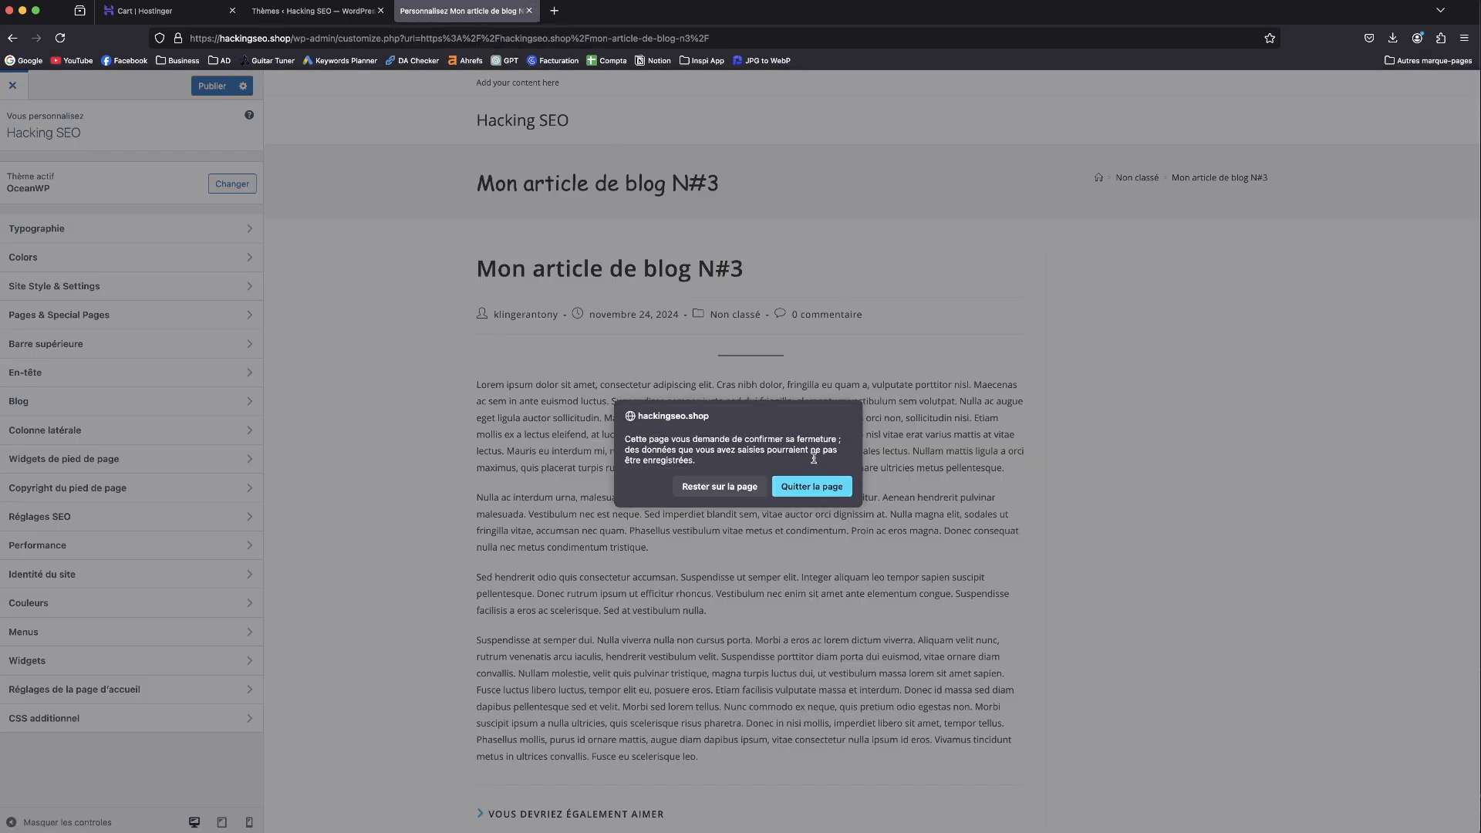
{"action": "left_click", "coordinate": [815, 486]}
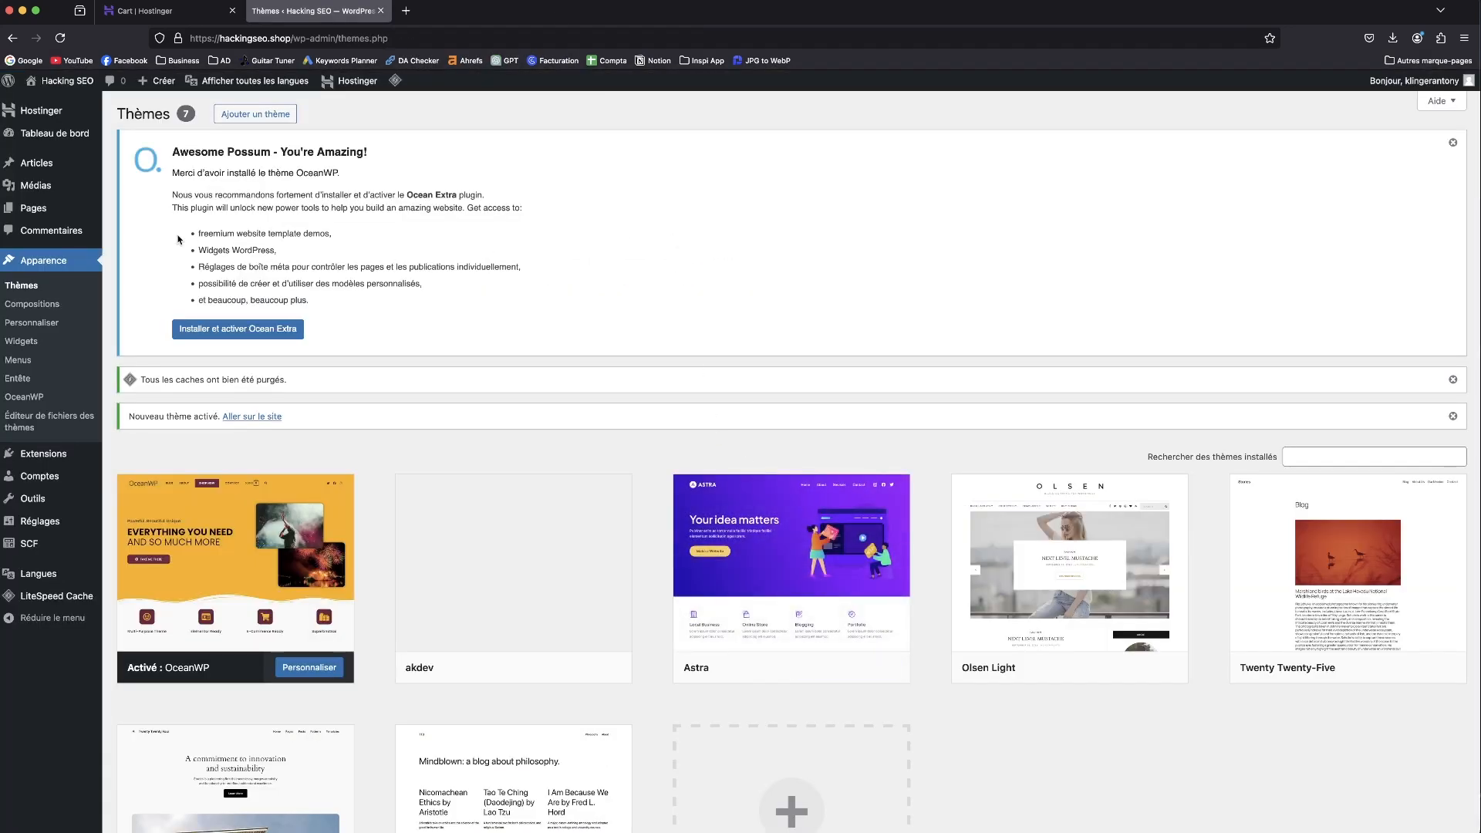
- Search the themes to add for Hello Fashion, then install and activate that theme
{"action": "left_click", "coordinate": [255, 114]}
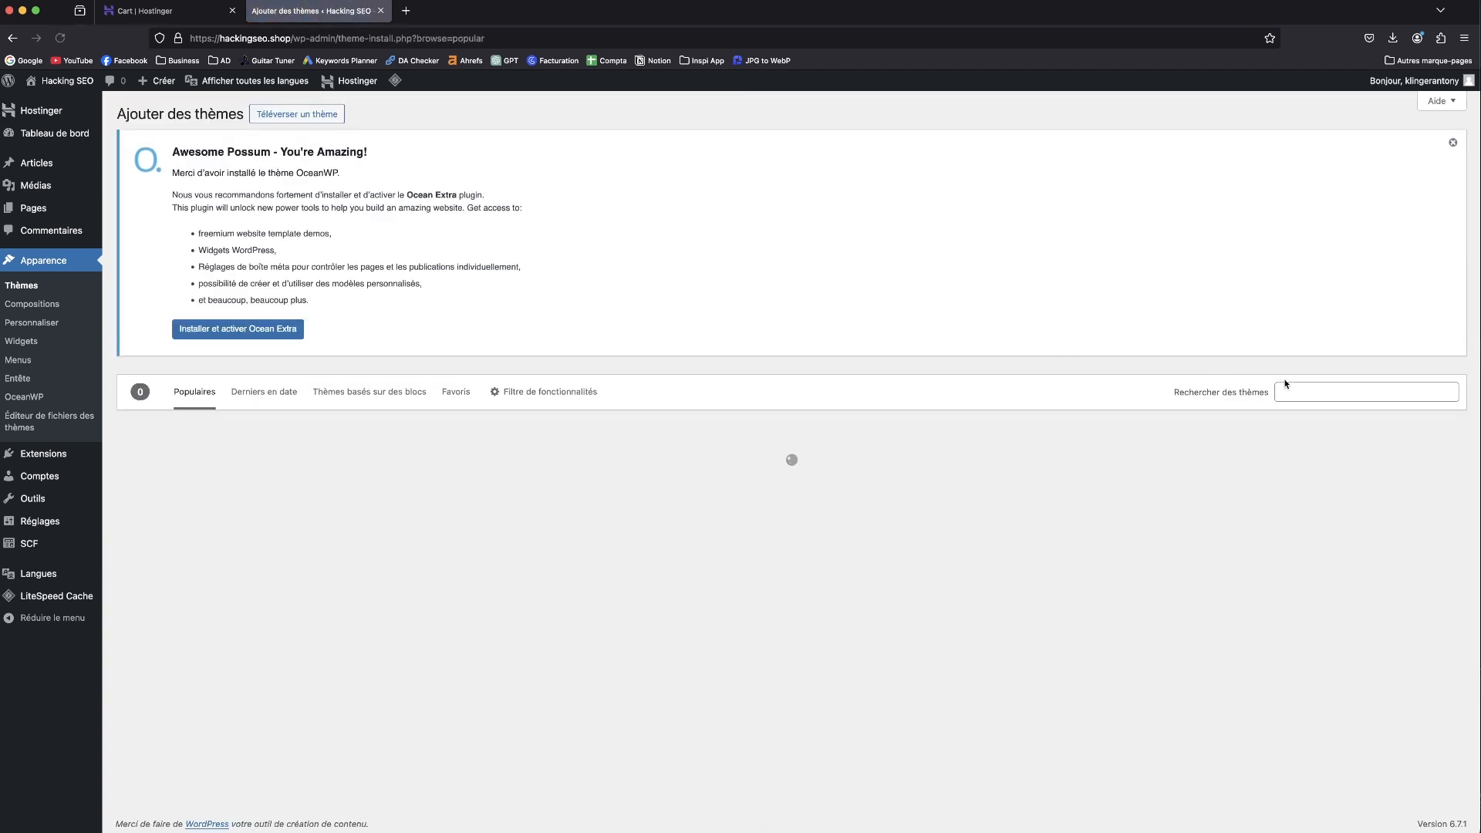
{"action": "type", "text": "Hello Fashion"}
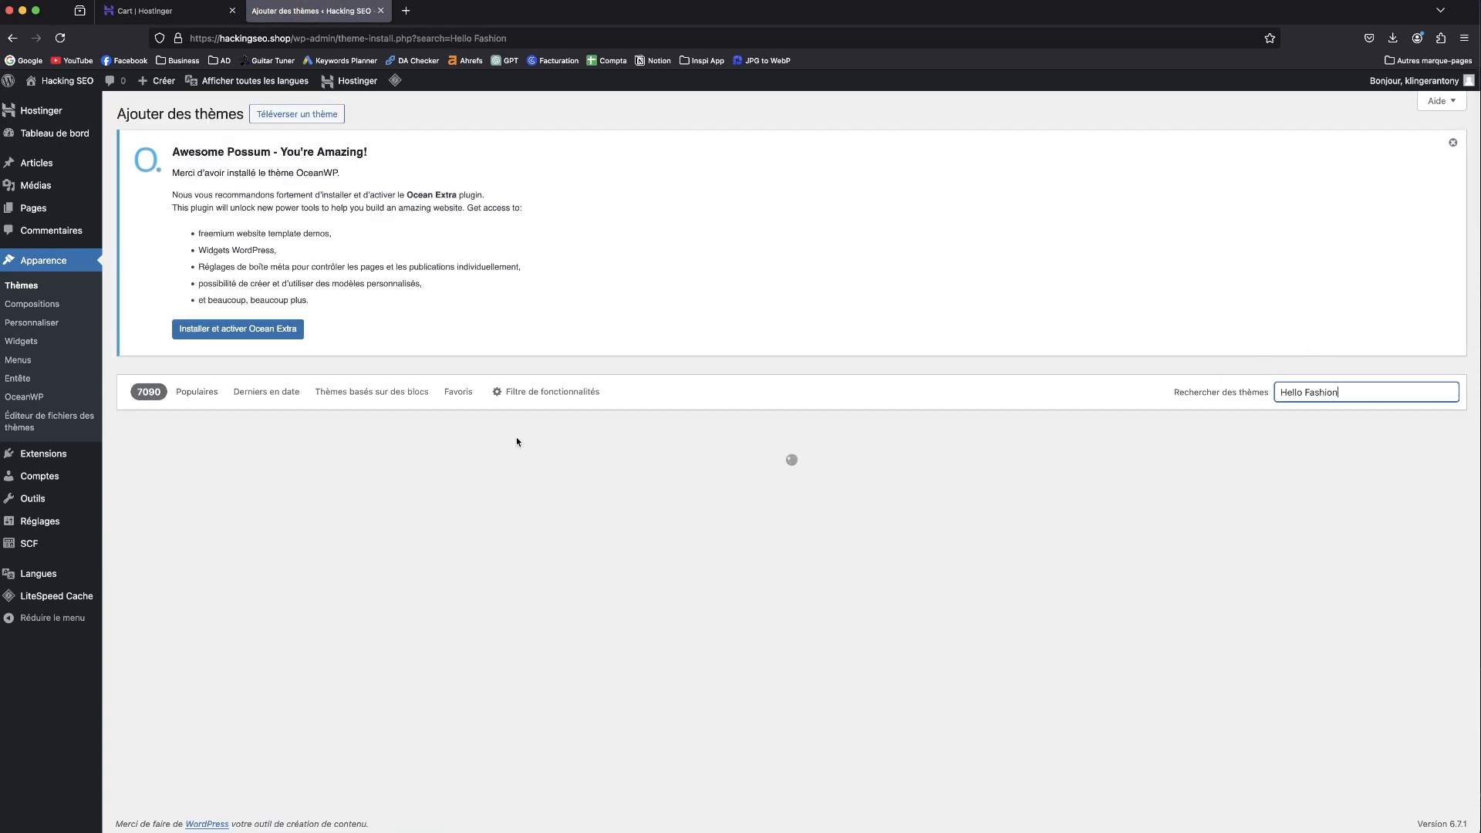
{"action": "left_click", "coordinate": [232, 621]}
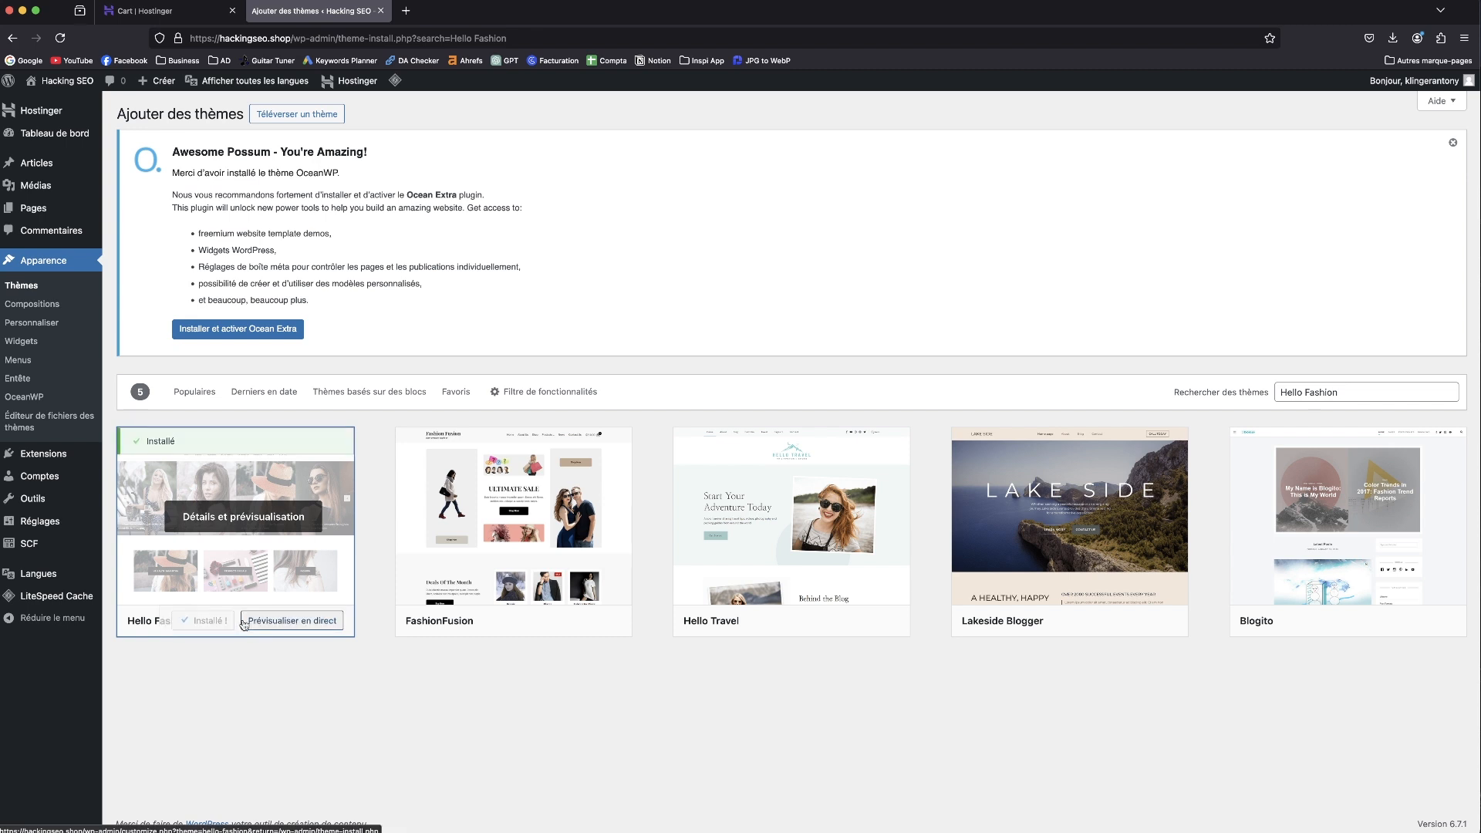
{"action": "left_click", "coordinate": [220, 627]}
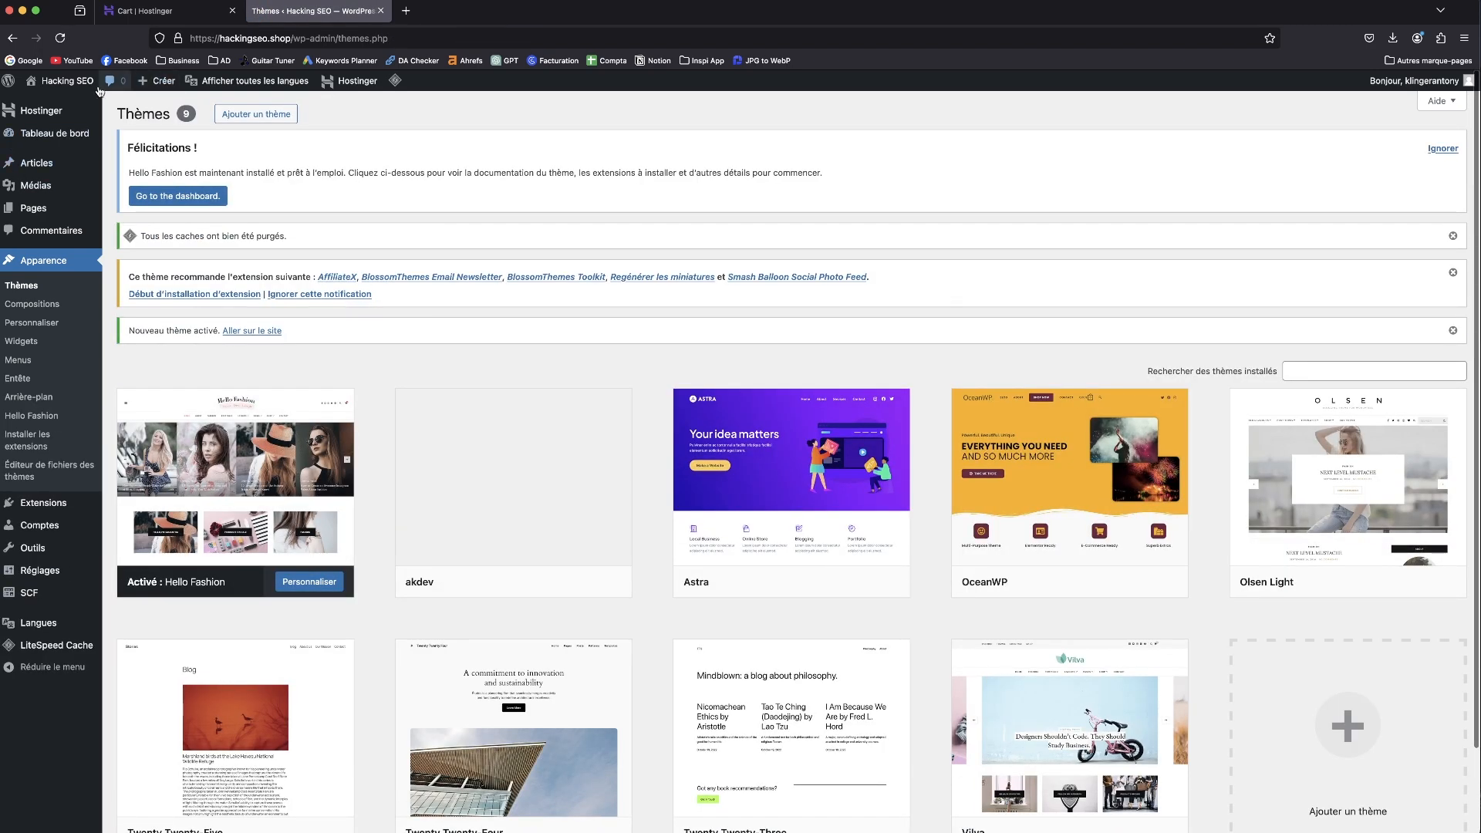
- Open the Hacking SEO site in a new tab and look over its homepage in the Hello Fashion theme
{"action": "right_click", "coordinate": [81, 103]}
{"action": "left_click", "coordinate": [105, 112]}
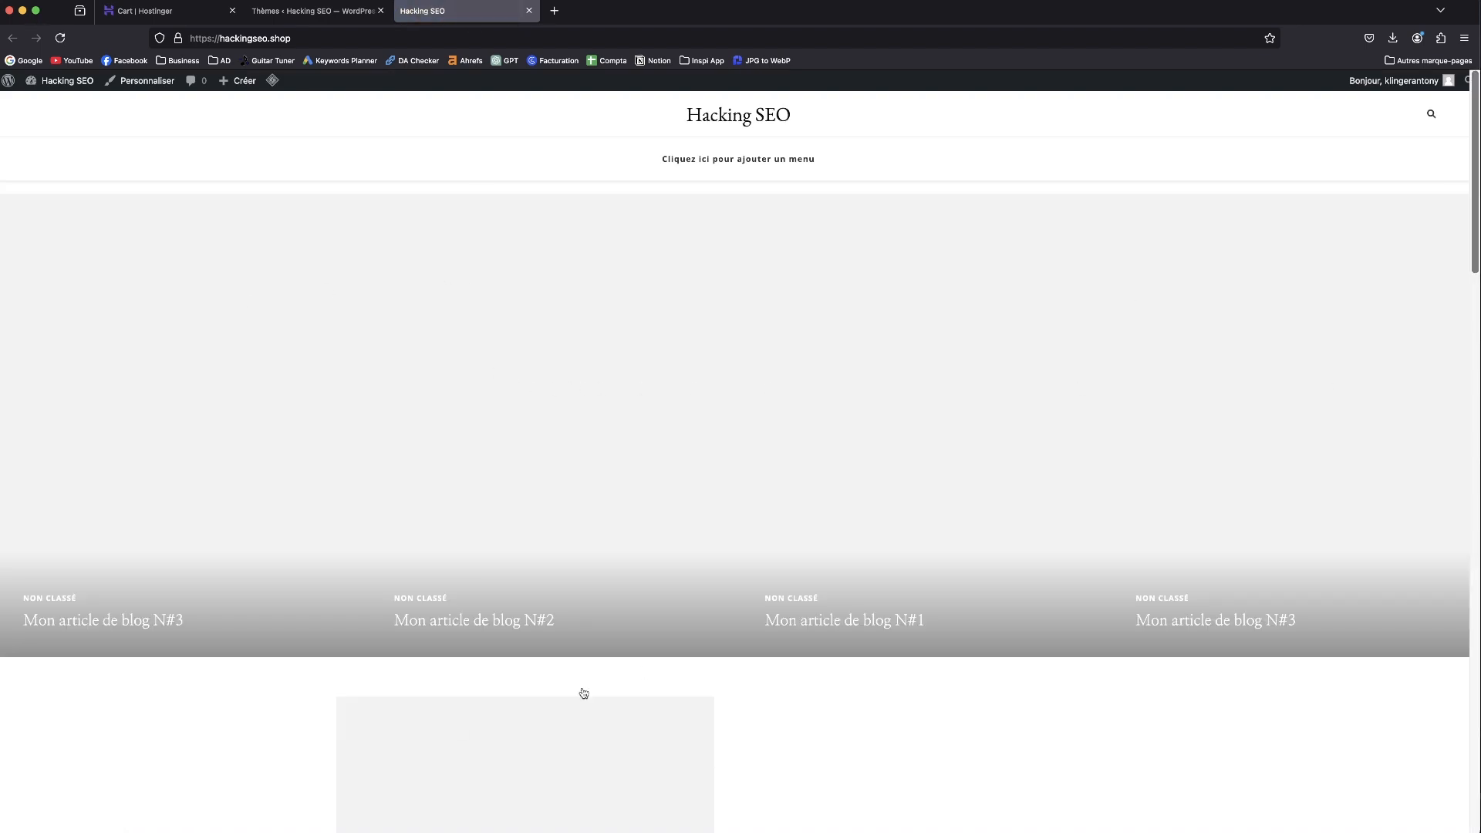
{"action": "scroll", "coordinate": [638, 664], "scroll_direction": "down", "scroll_amount": 15}
{"action": "scroll", "coordinate": [638, 668], "scroll_direction": "up", "scroll_amount": 8}
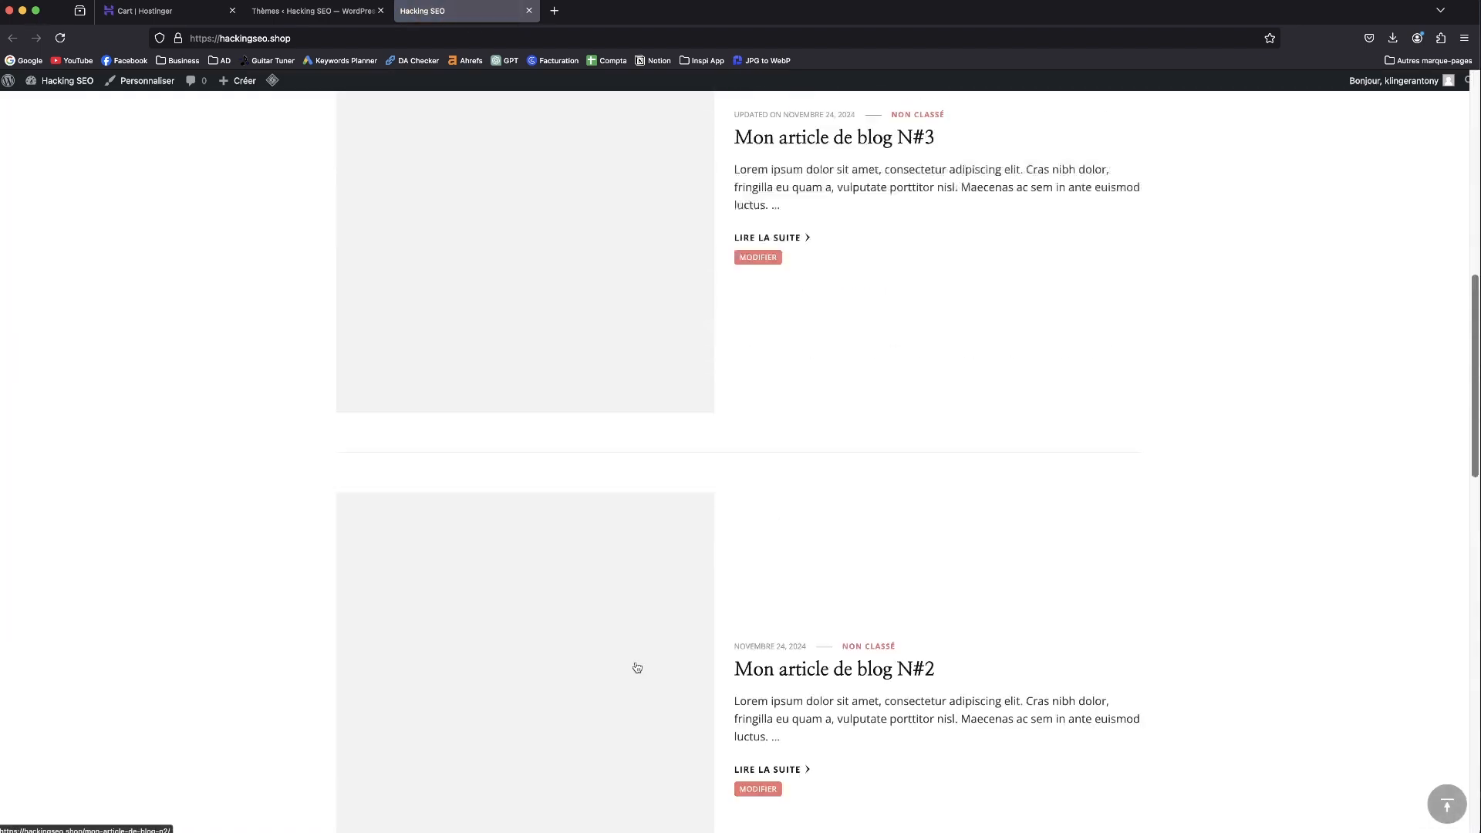
{"action": "scroll", "coordinate": [638, 667], "scroll_direction": "up", "scroll_amount": 8}
{"action": "scroll", "coordinate": [645, 489], "scroll_direction": "down", "scroll_amount": 2}
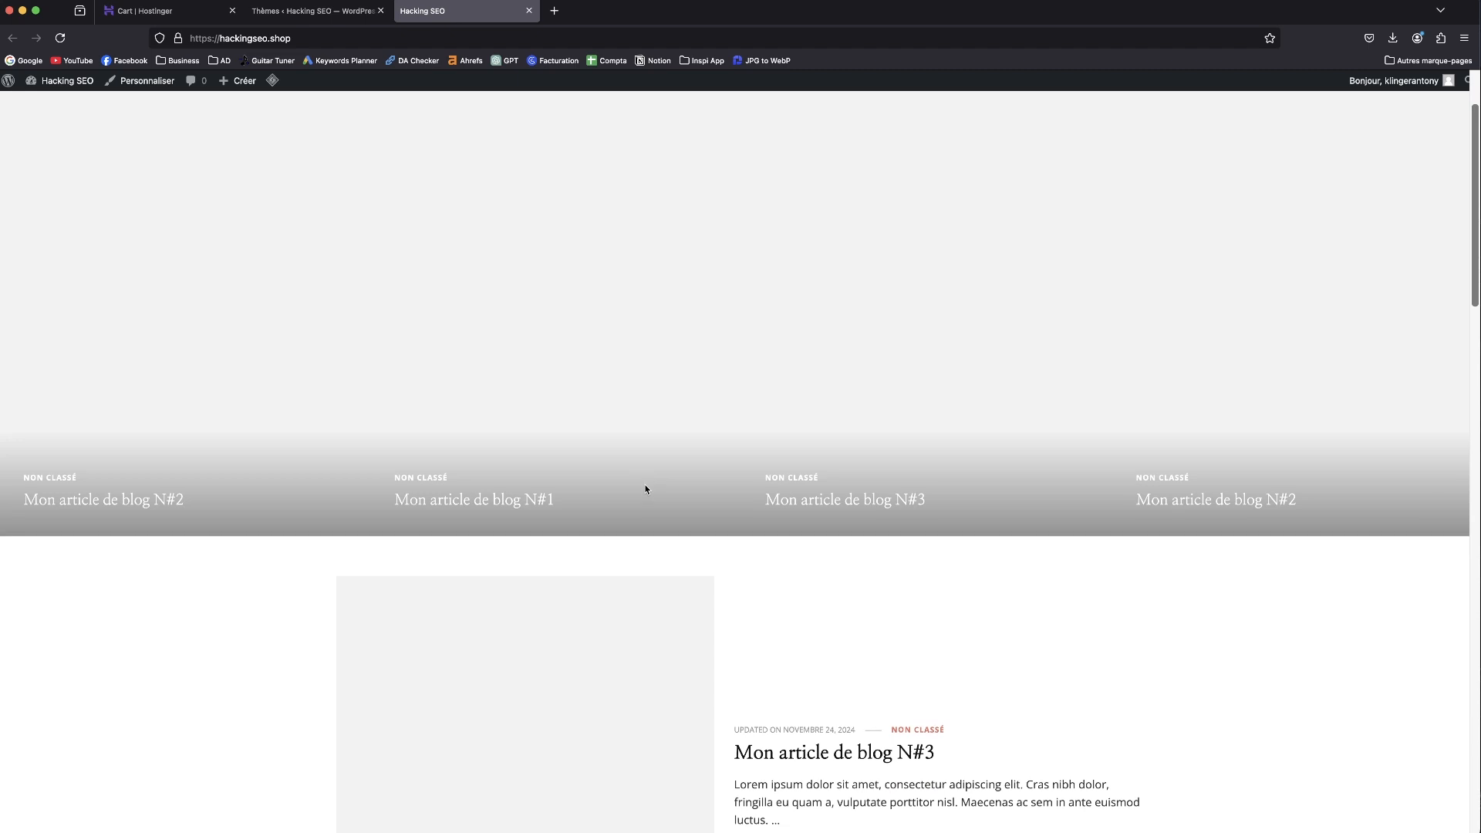
- Examine the homepage's header, article slider and the list of posts below it
{"action": "scroll", "coordinate": [661, 254], "scroll_direction": "up", "scroll_amount": 3}
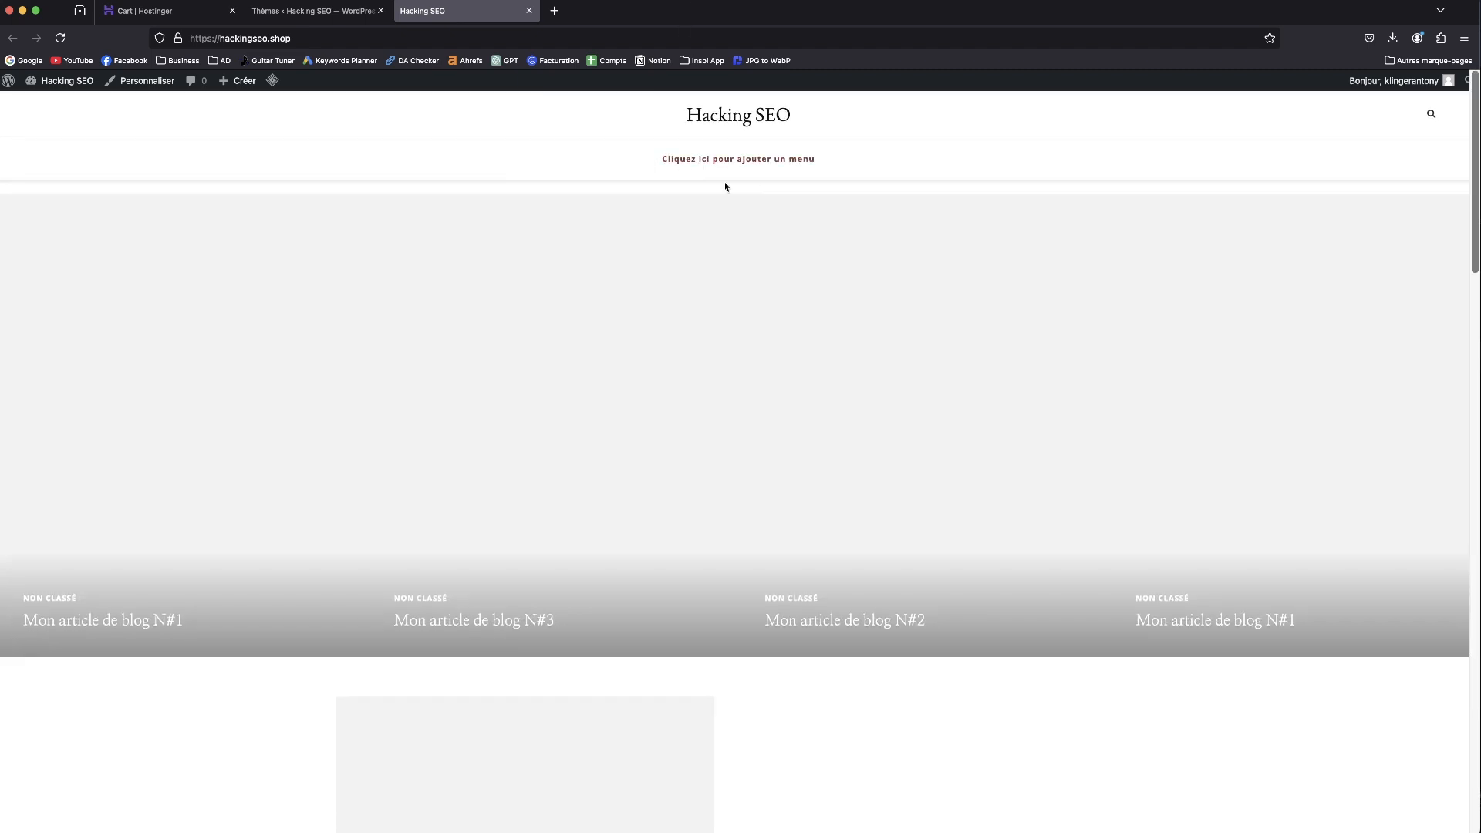
{"action": "scroll", "coordinate": [735, 315], "scroll_direction": "down", "scroll_amount": 5}
{"action": "scroll", "coordinate": [737, 316], "scroll_direction": "up", "scroll_amount": 5}
{"action": "scroll", "coordinate": [738, 315], "scroll_direction": "down", "scroll_amount": 5}
{"action": "scroll", "coordinate": [790, 350], "scroll_direction": "up", "scroll_amount": 5}
{"action": "scroll", "coordinate": [973, 531], "scroll_direction": "down", "scroll_amount": 5}
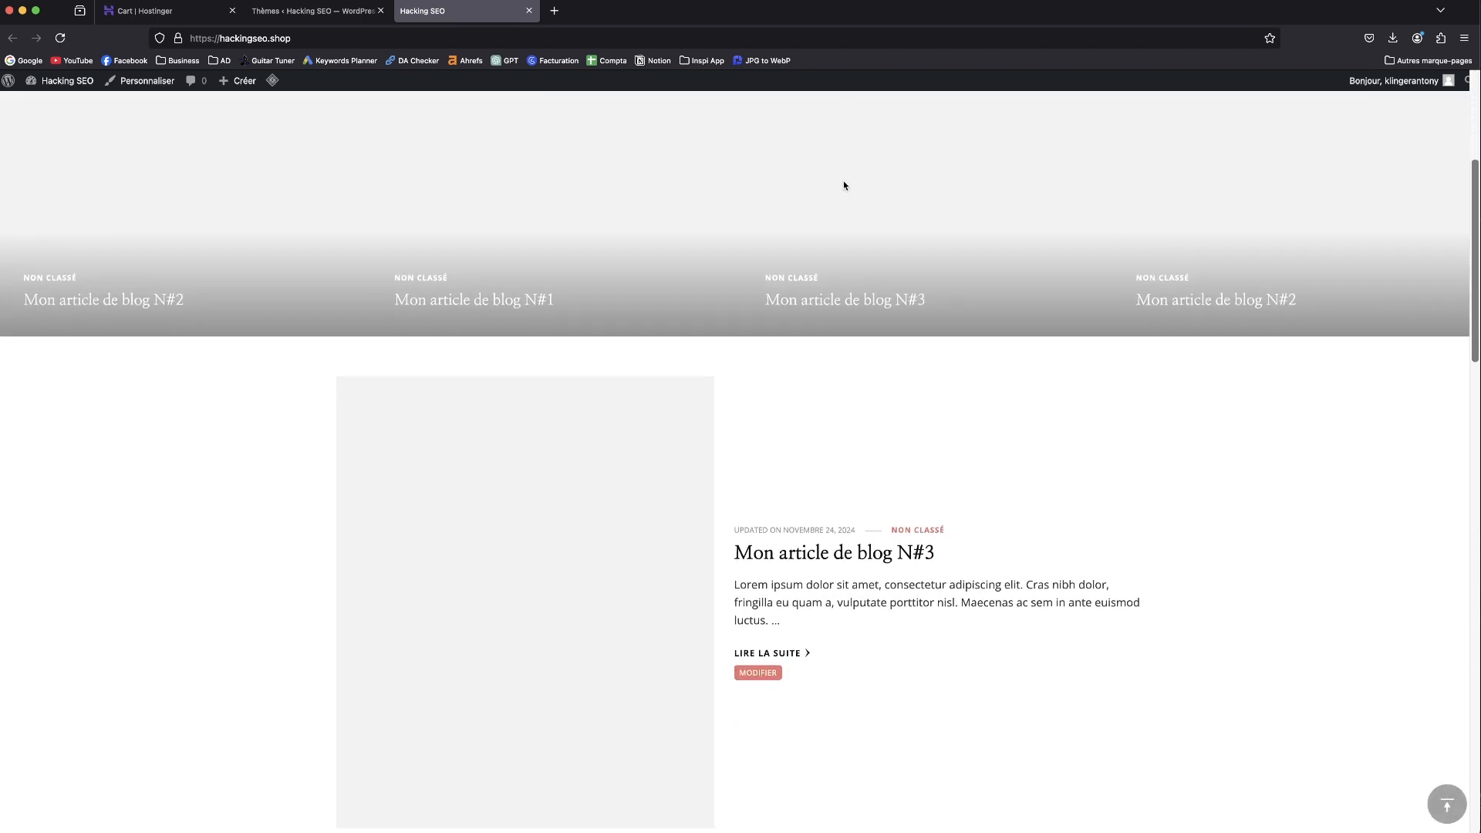
{"action": "scroll", "coordinate": [844, 186], "scroll_direction": "down", "scroll_amount": 10}
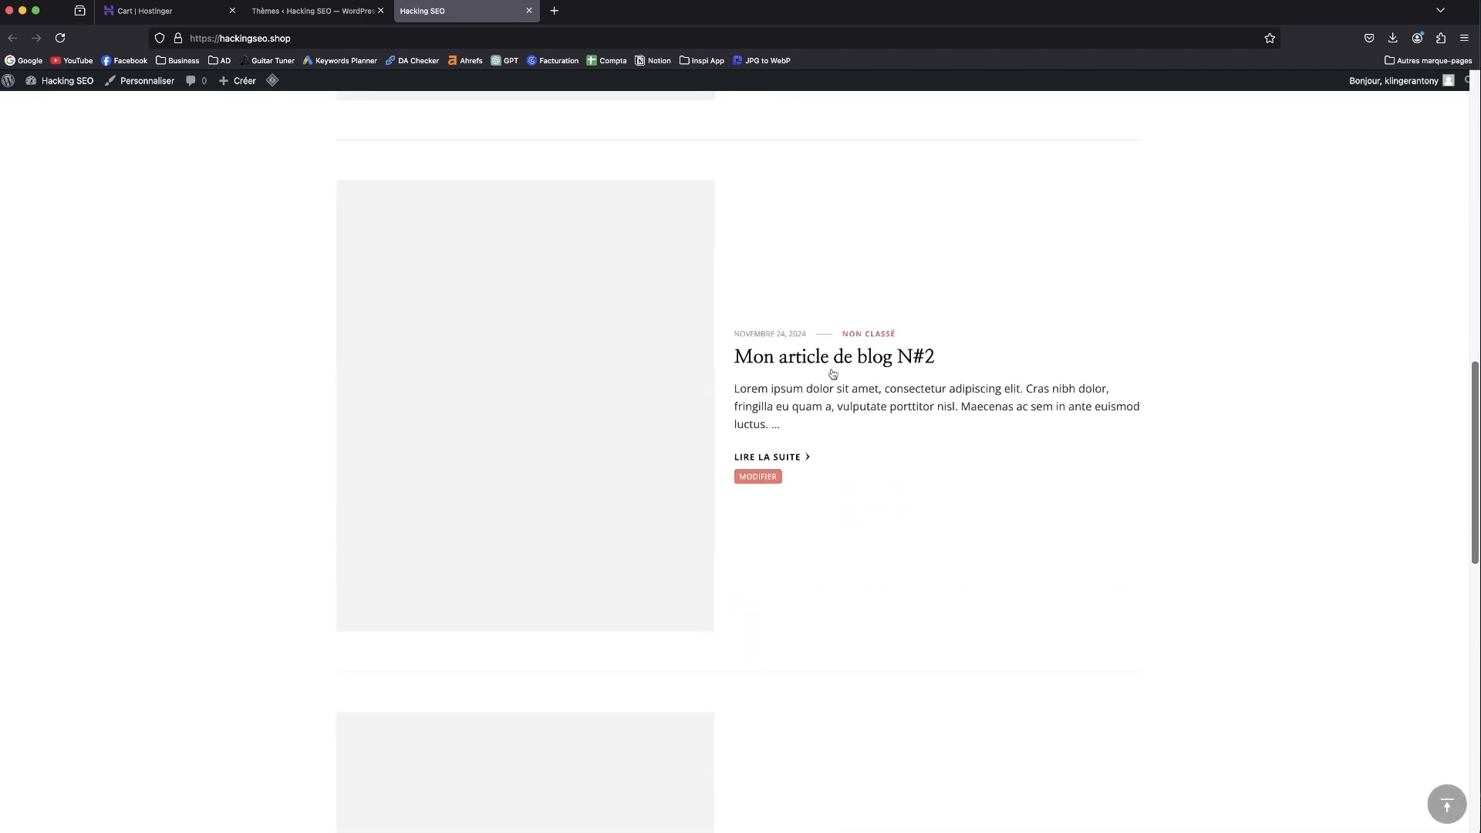
- Open the article Mon article de blog N#2, look over its page and open the theme customizer from it
{"action": "left_click", "coordinate": [761, 463]}
{"action": "scroll", "coordinate": [911, 454], "scroll_direction": "down", "scroll_amount": 5}
{"action": "left_click", "coordinate": [143, 80]}
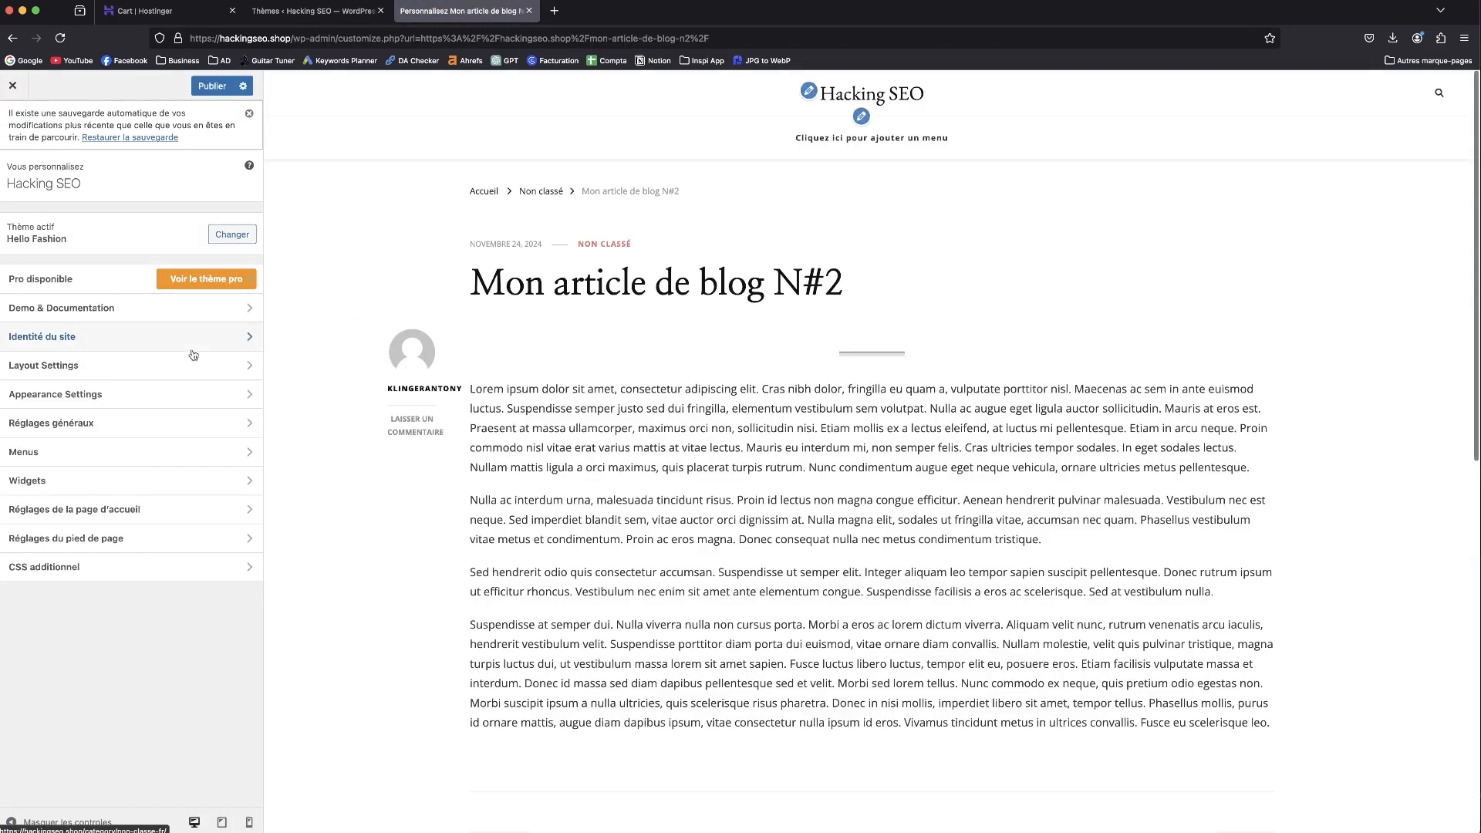
- Open the Single Post Layout options in Layout Settings and look through the available page layouts
{"action": "left_click", "coordinate": [122, 363]}
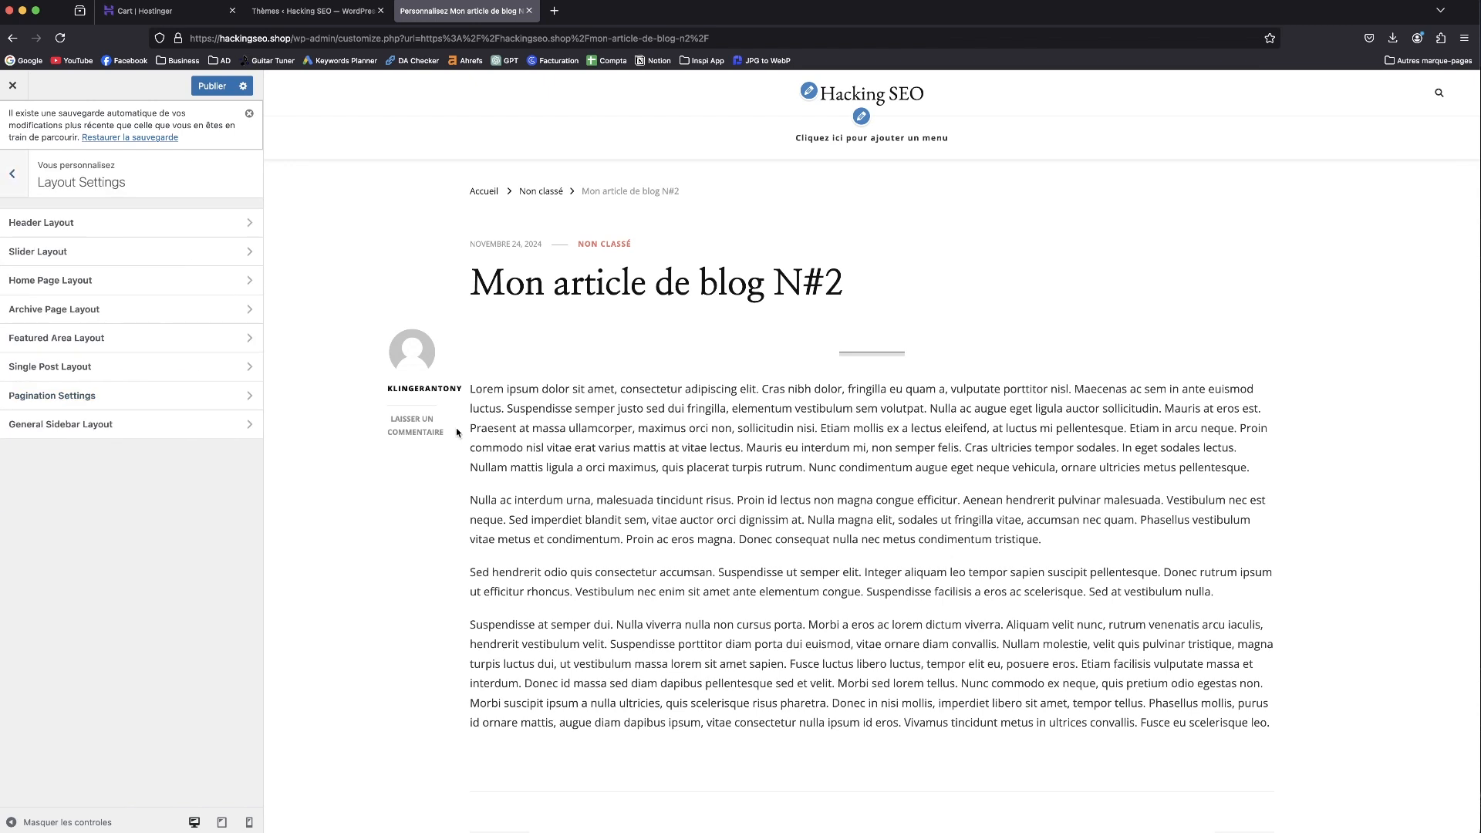
{"action": "left_click", "coordinate": [47, 366]}
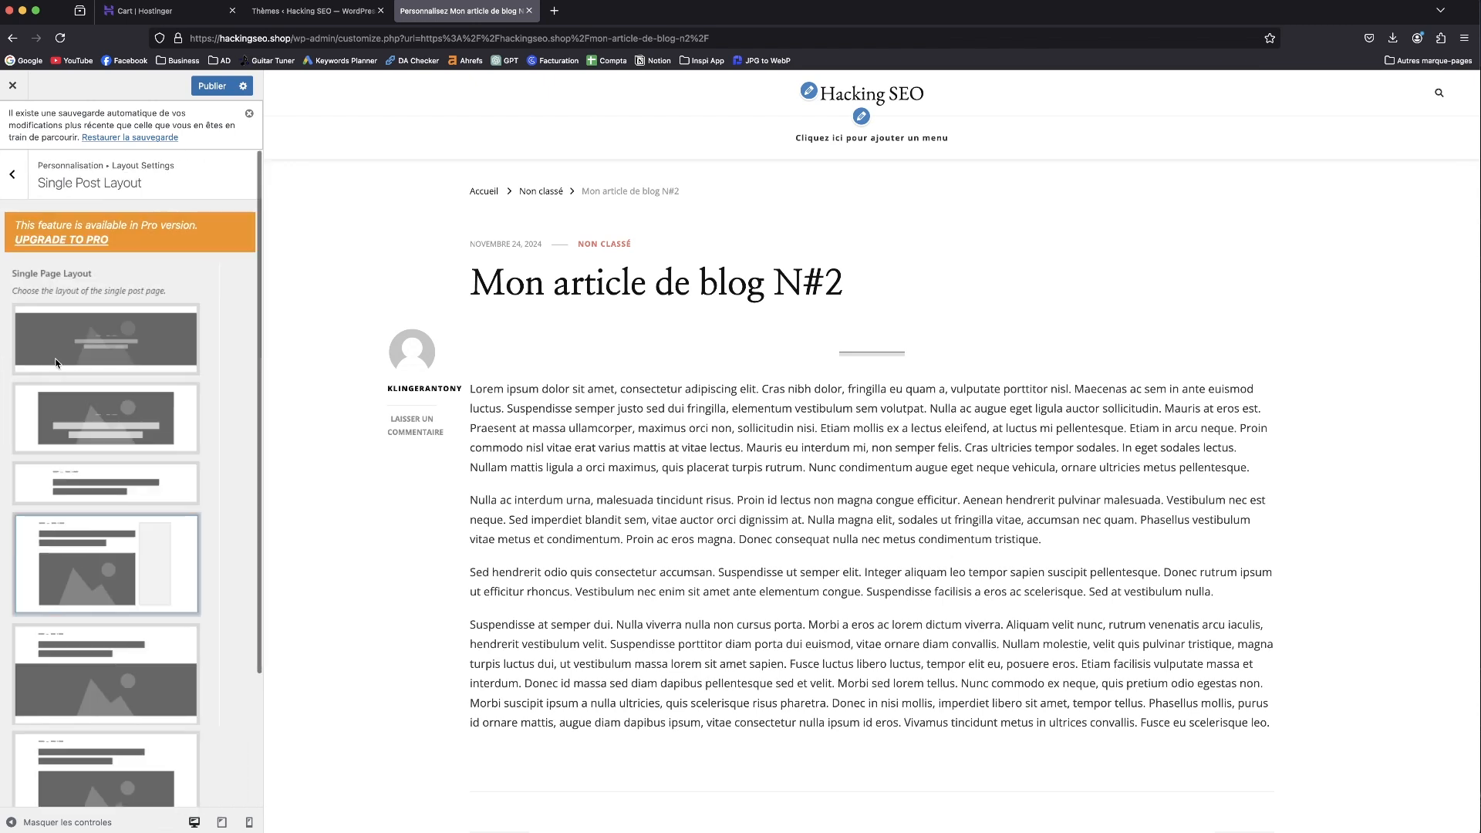
{"action": "scroll", "coordinate": [135, 443], "scroll_direction": "down", "scroll_amount": 2}
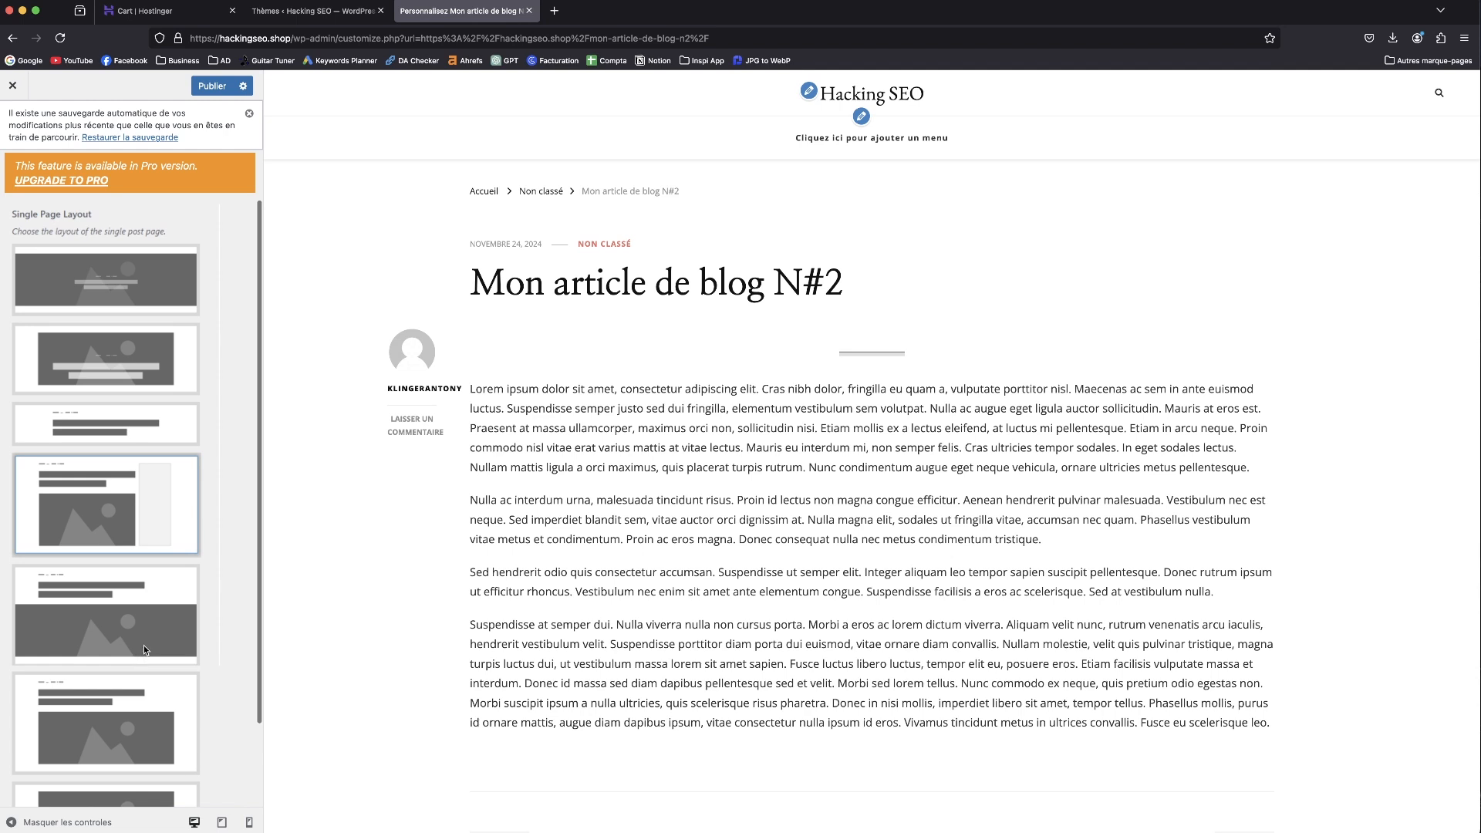
{"action": "scroll", "coordinate": [116, 596], "scroll_direction": "down", "scroll_amount": 3}
{"action": "scroll", "coordinate": [114, 594], "scroll_direction": "up", "scroll_amount": 5}
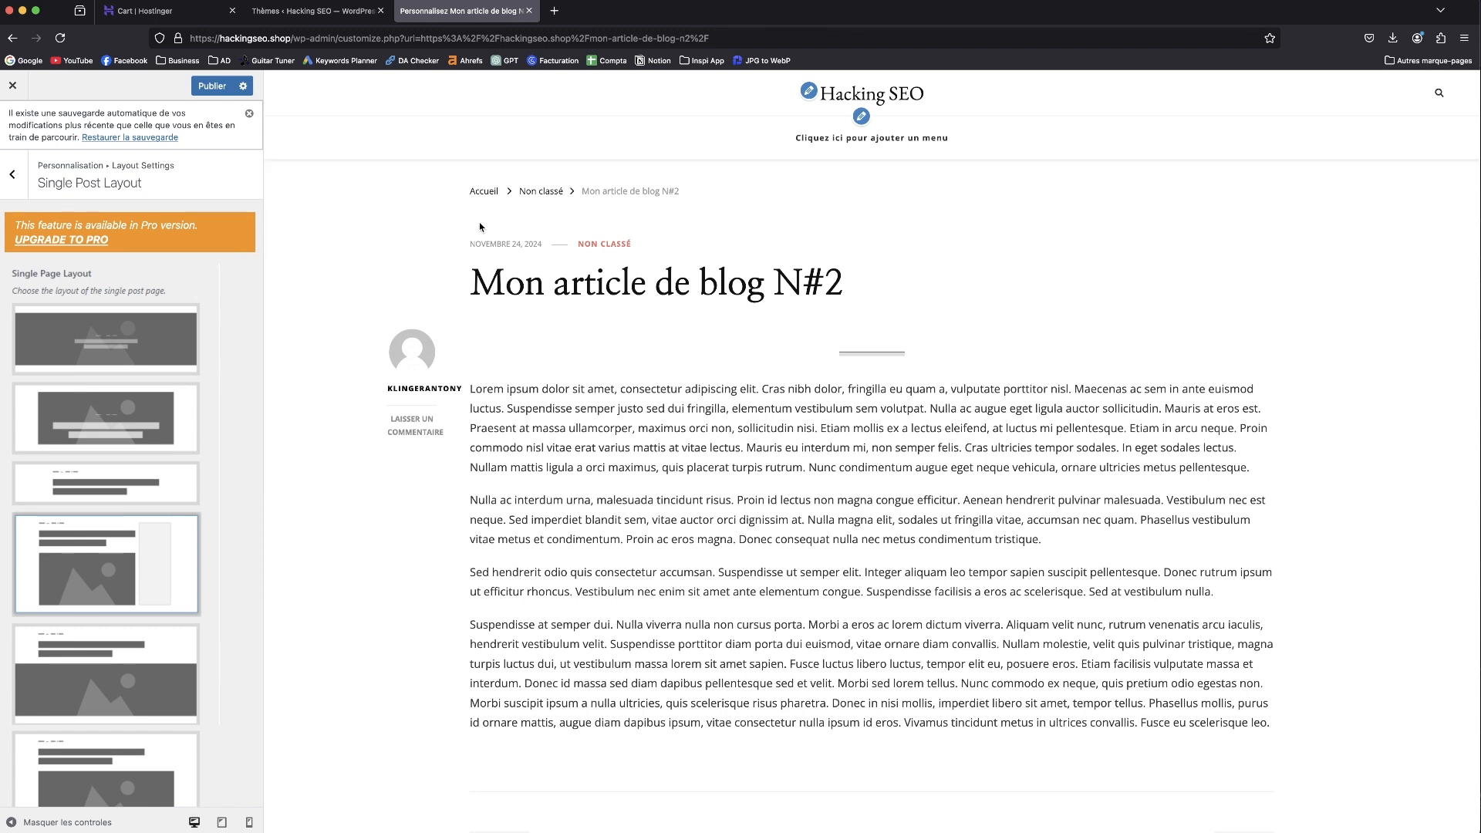
- View the Archive Page Layout options and return to the Layout Settings
{"action": "left_click", "coordinate": [10, 164]}
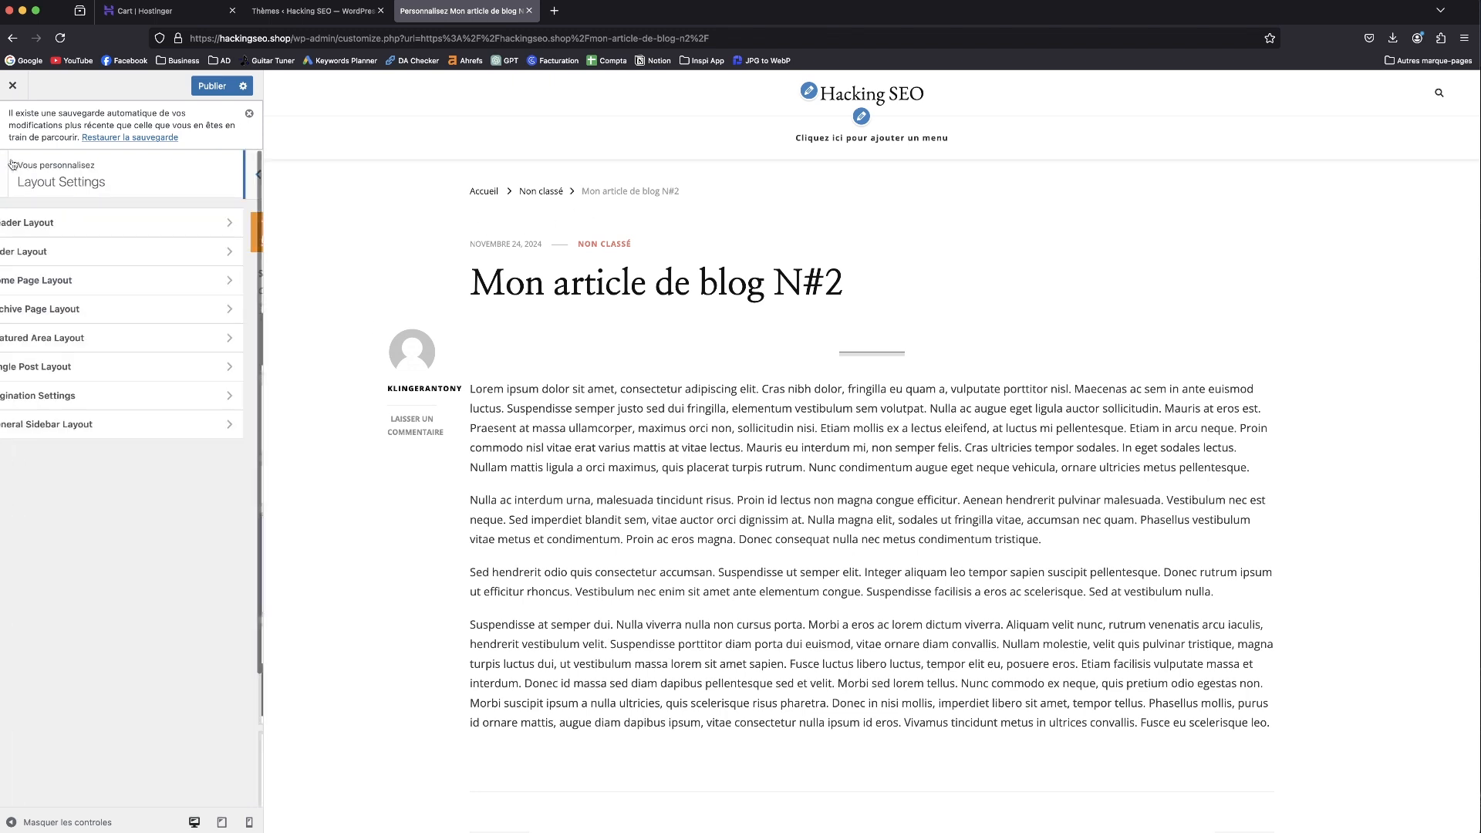
{"action": "left_click", "coordinate": [92, 310]}
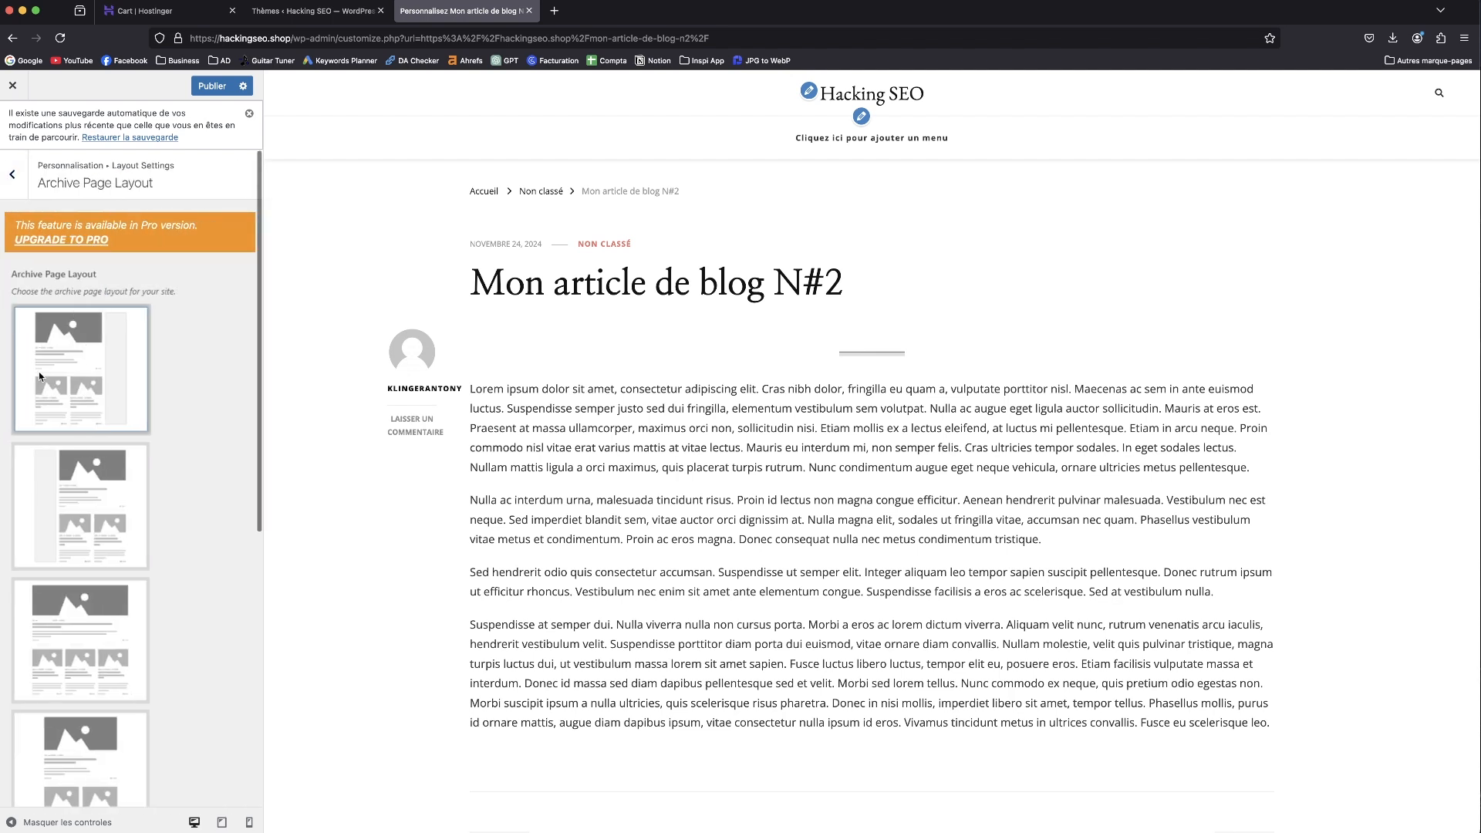
{"action": "left_click", "coordinate": [13, 174]}
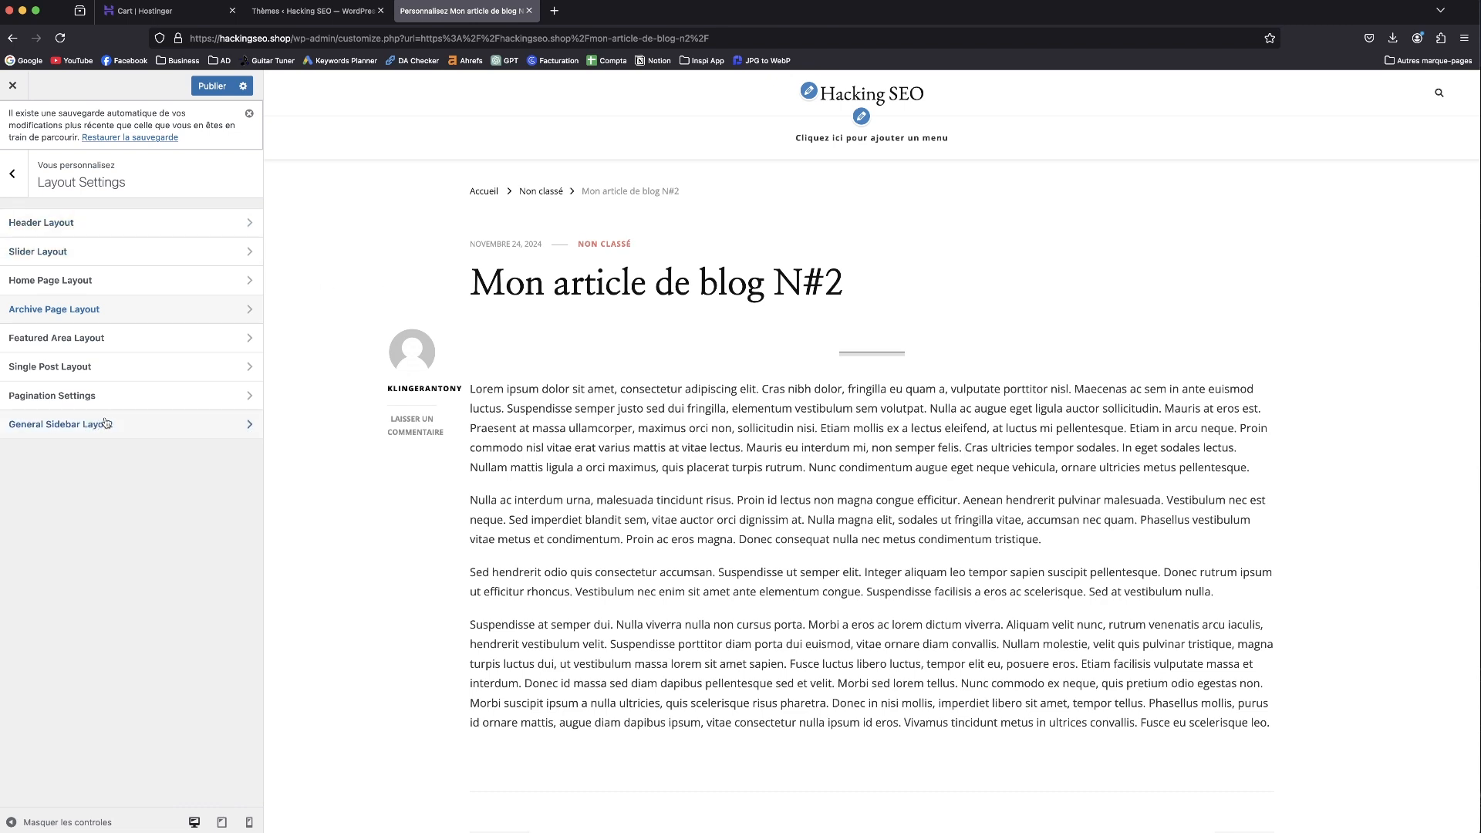
- Review the Single Post Layout choices once more and leave the Layout Settings
{"action": "left_click", "coordinate": [59, 367]}
{"action": "scroll", "coordinate": [107, 418], "scroll_direction": "down", "scroll_amount": 3}
{"action": "scroll", "coordinate": [107, 419], "scroll_direction": "up", "scroll_amount": 5}
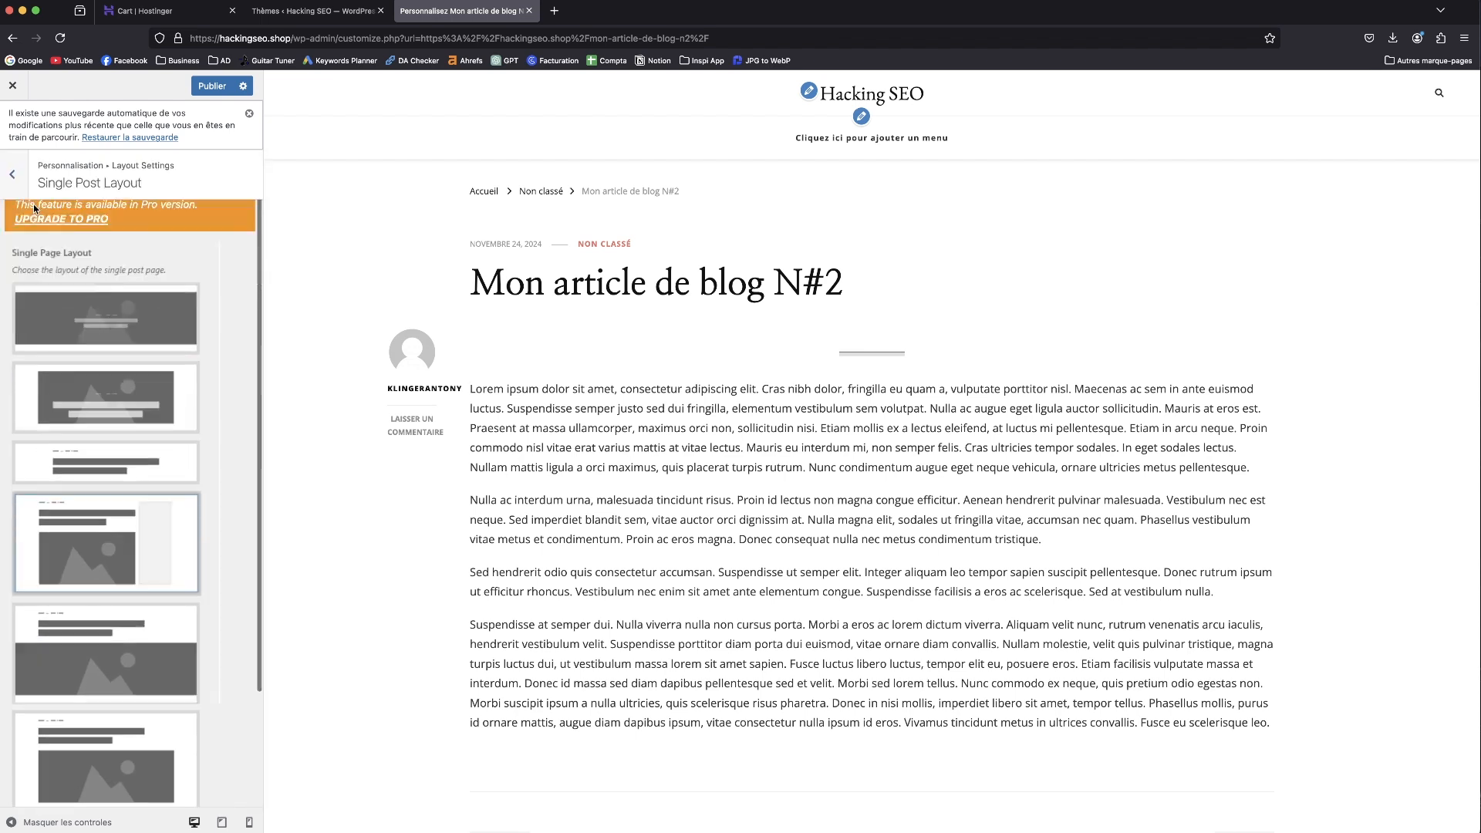
{"action": "left_click", "coordinate": [13, 175]}
{"action": "left_click", "coordinate": [10, 162]}
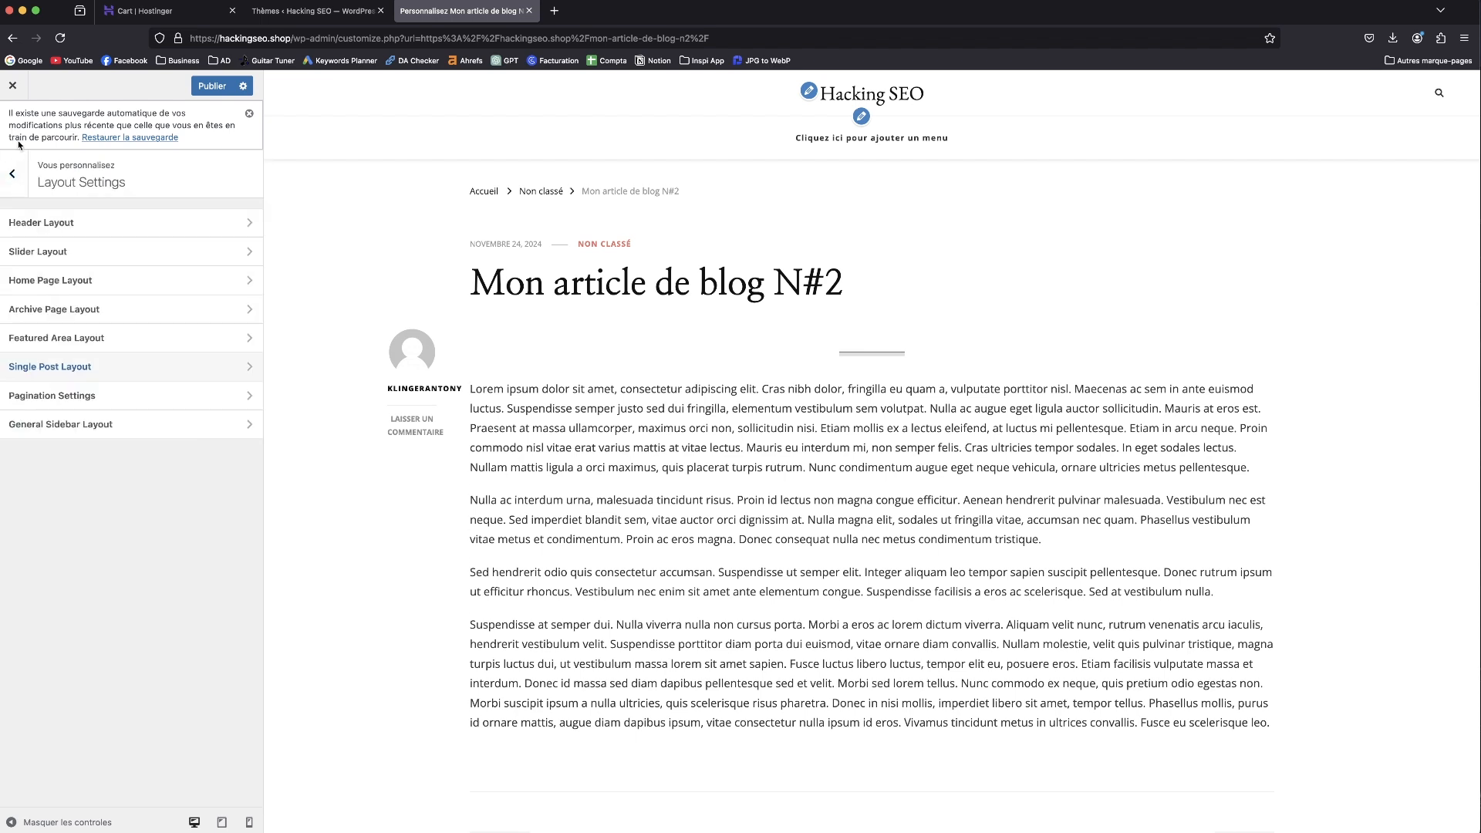
- Close the Hello Fashion customizer without saving, return to the Hacking SEO homepage and look it over
{"action": "left_click", "coordinate": [13, 85]}
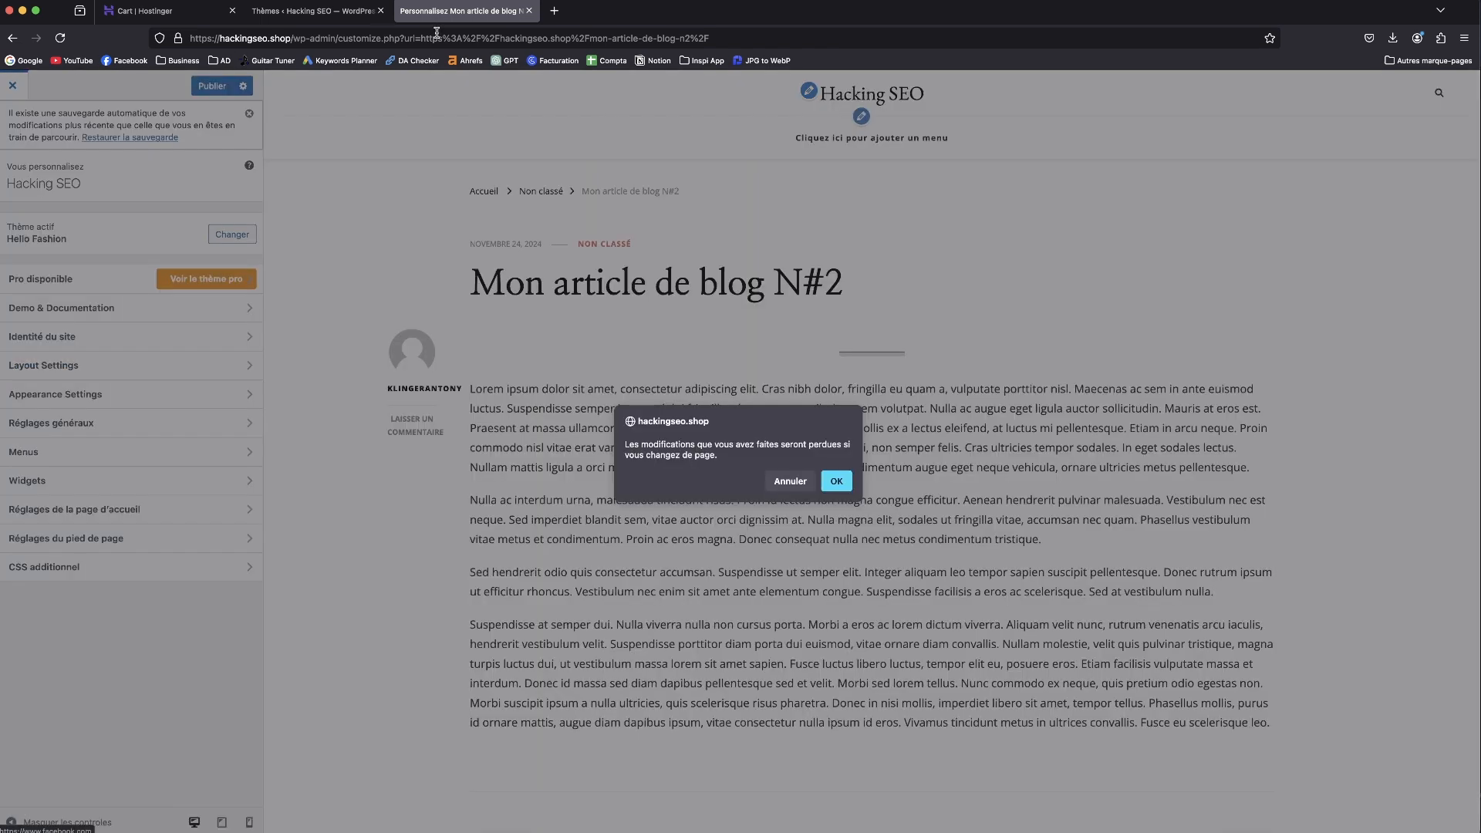
{"action": "left_click", "coordinate": [837, 482]}
{"action": "left_click", "coordinate": [775, 122]}
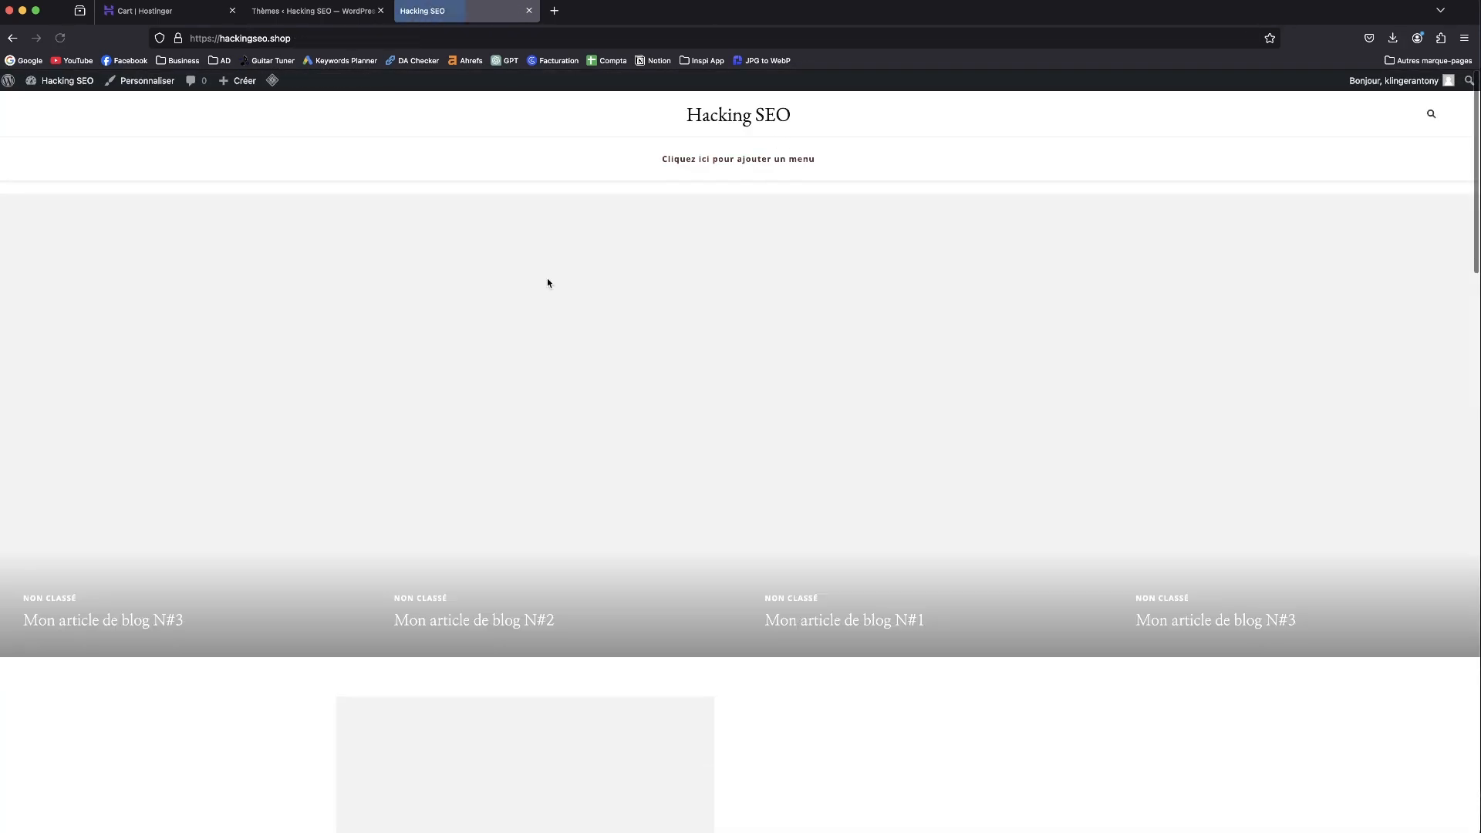
{"action": "scroll", "coordinate": [549, 391], "scroll_direction": "down", "scroll_amount": 5}
{"action": "scroll", "coordinate": [380, 307], "scroll_direction": "up", "scroll_amount": 10}
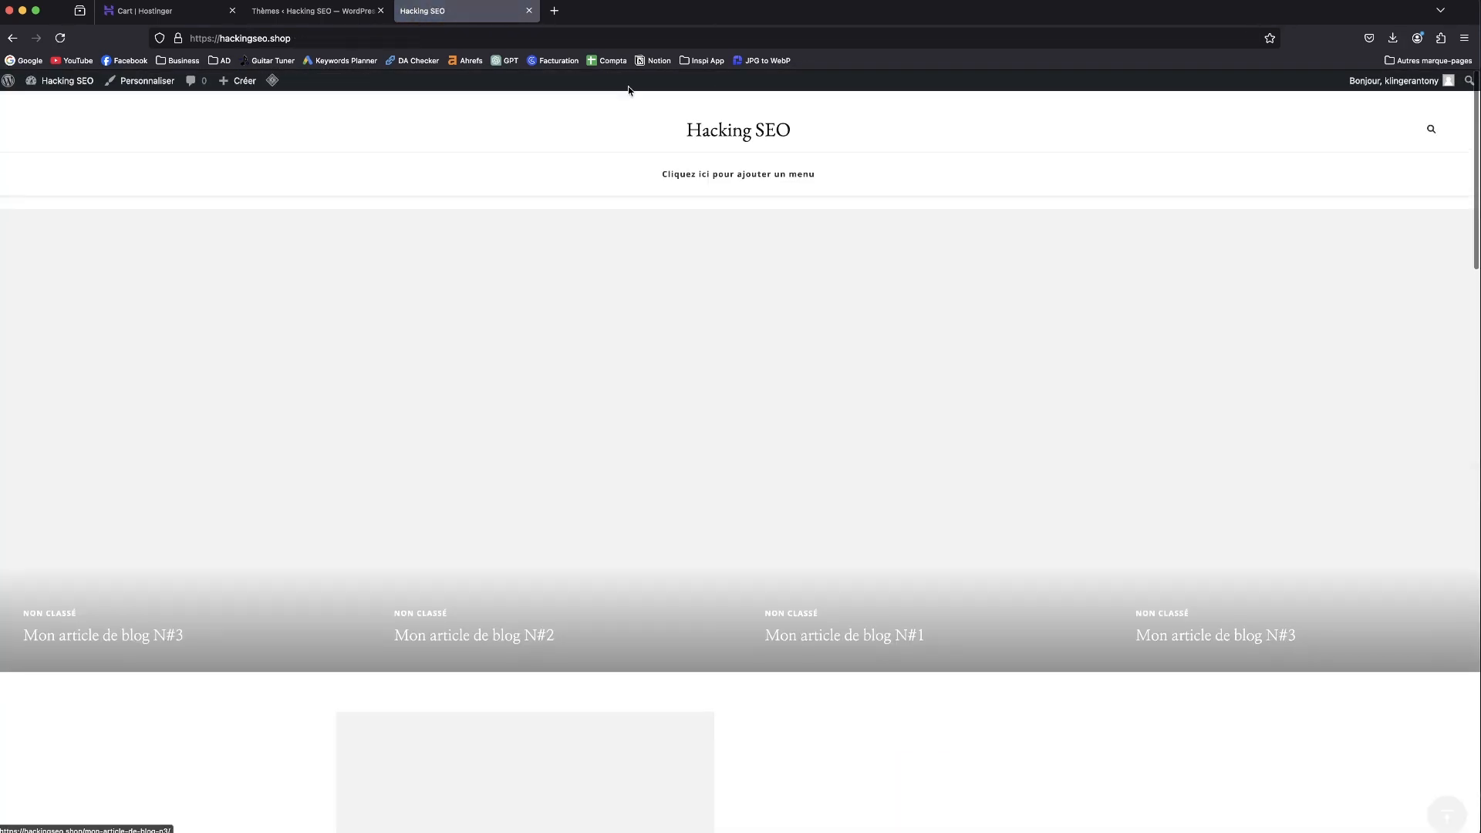